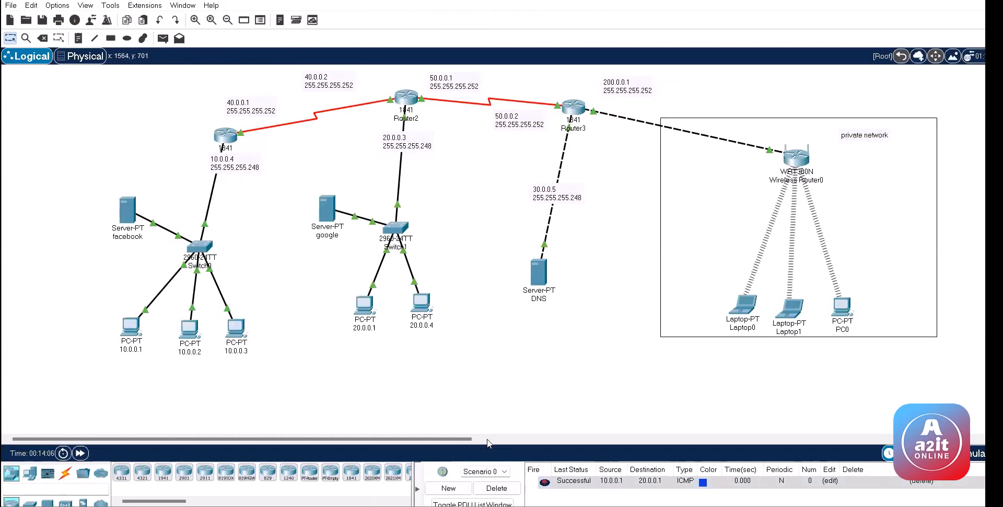
Step: Delete the successful 10.0.0.1 ICMP test entry and briefly view PC 20.0.0.4
click(500, 487)
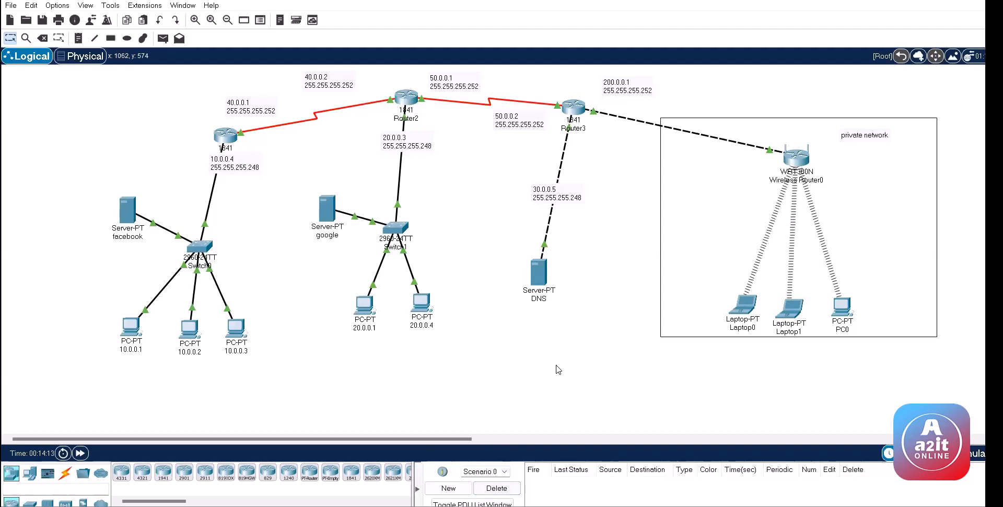
click(421, 303)
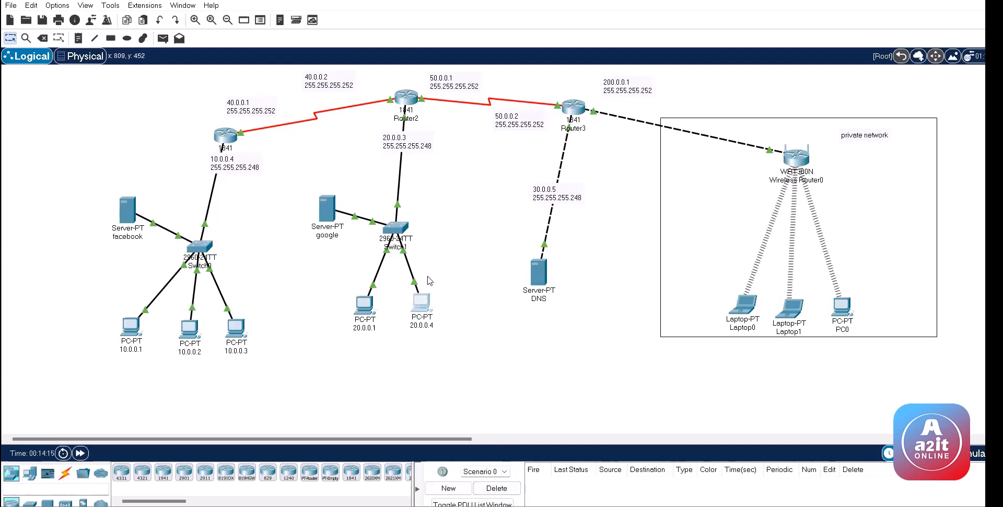
click(165, 96)
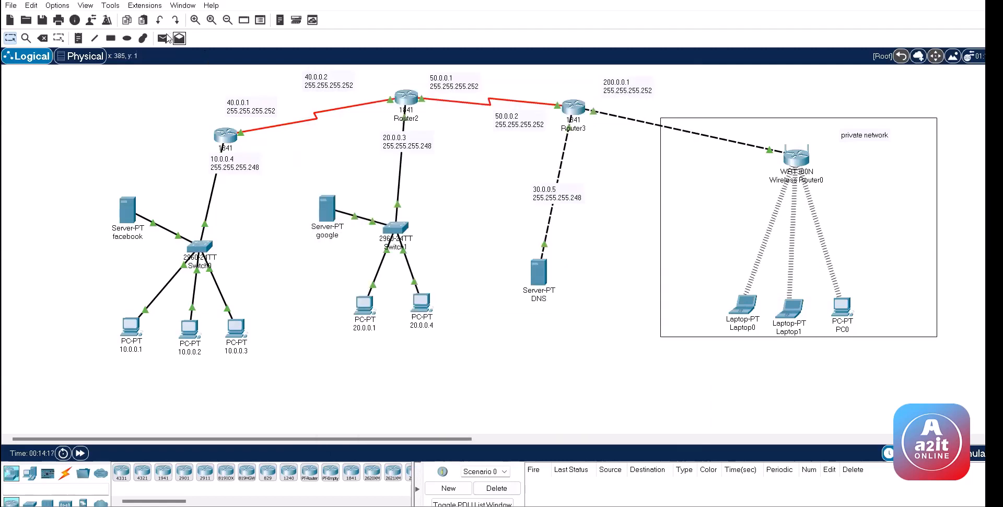
Step: Check the facebook server's IP configuration, then bring up PC 20.0.0.4's desktop tools
click(126, 209)
click(457, 94)
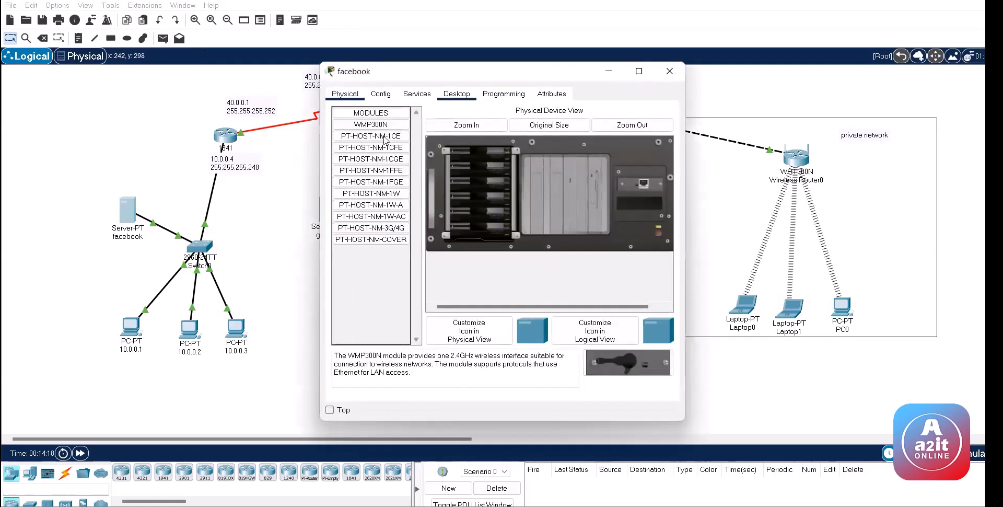
click(387, 140)
click(170, 123)
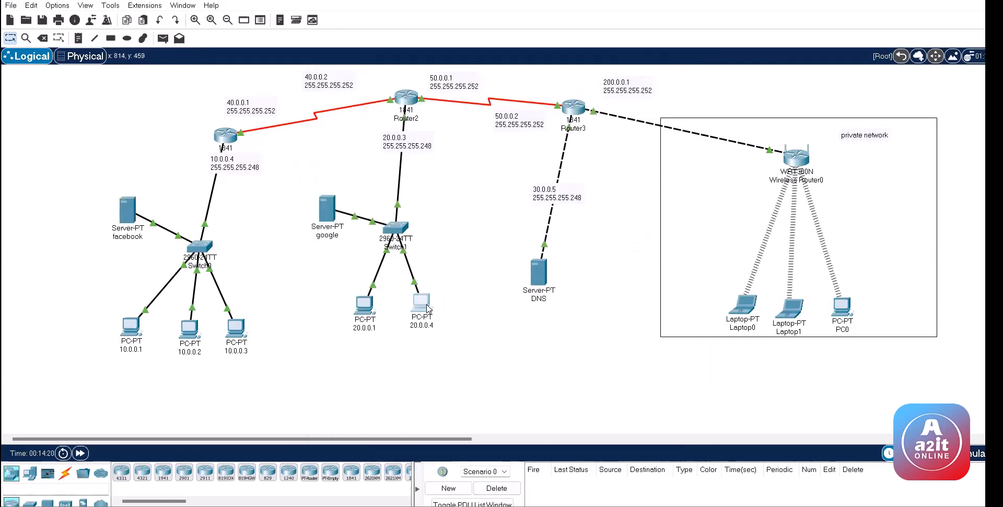
click(427, 308)
click(417, 94)
Step: Run ping 10.0.0.5 on PC 20.0.0.4, fast-forward to see 3 of 4 replies, then close
click(575, 151)
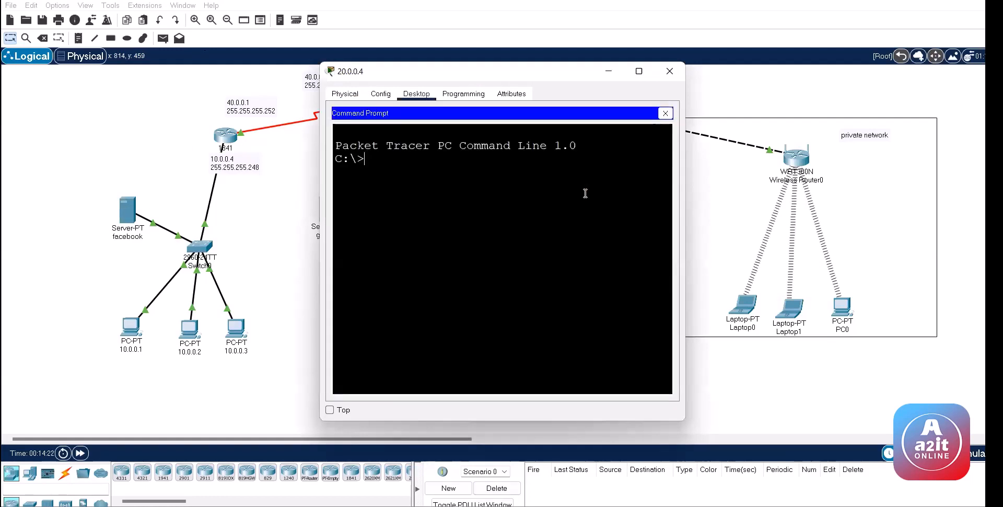
text(ping 10.0.0.5)
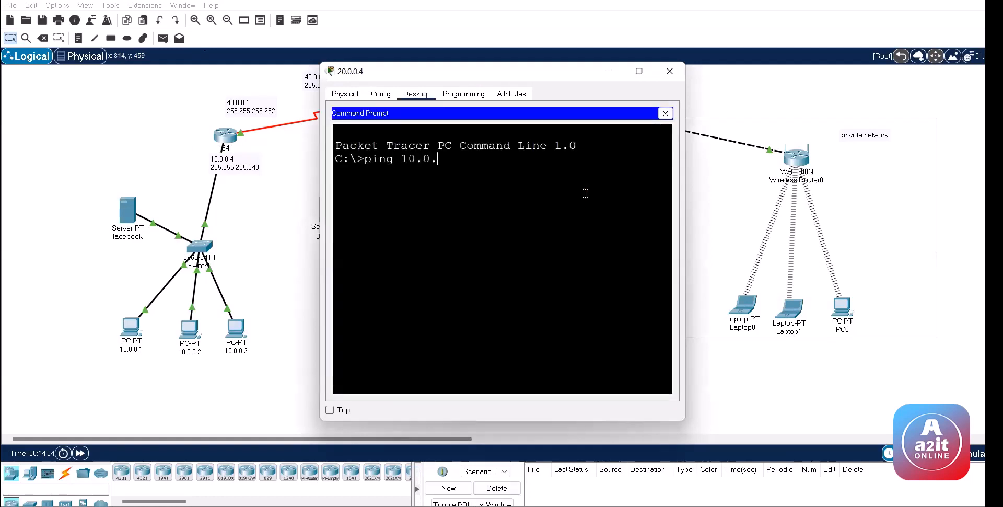
key(Return)
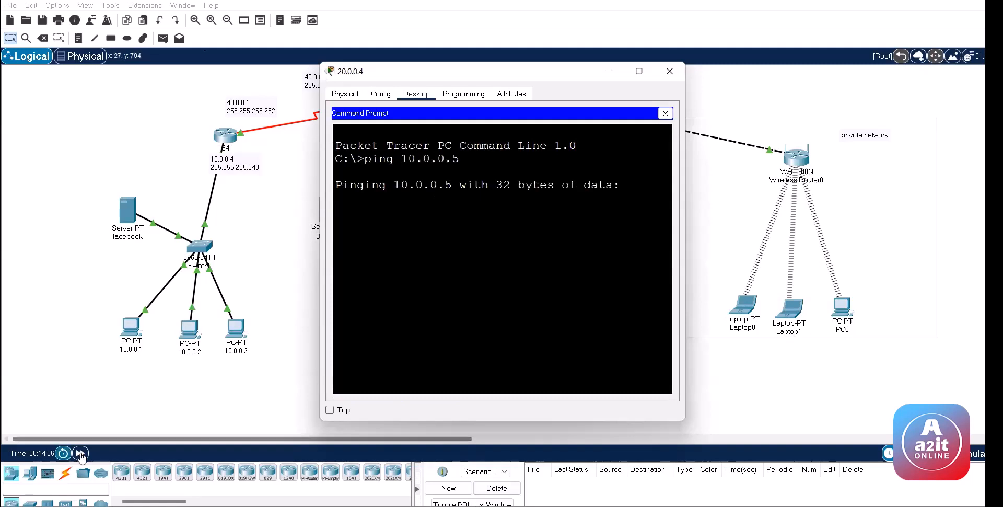
click(80, 453)
click(423, 303)
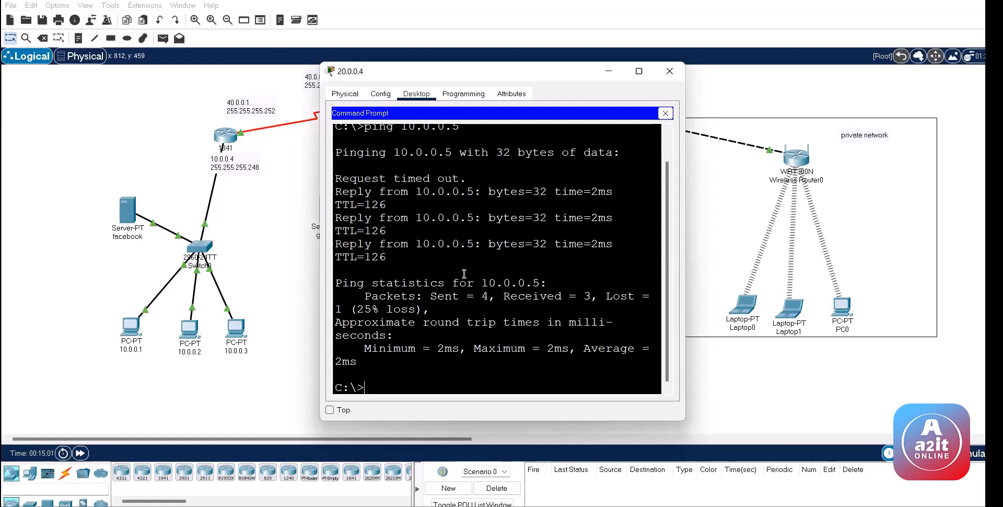
click(659, 73)
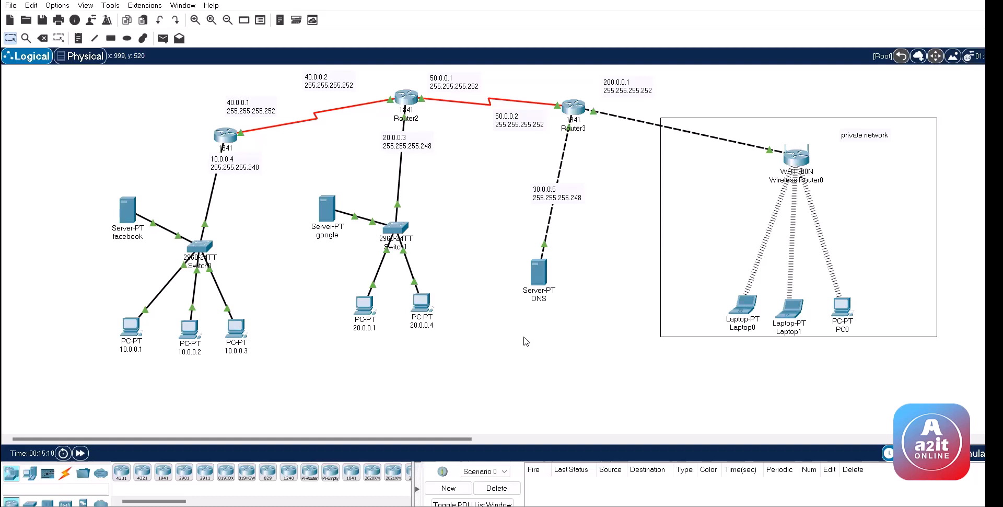
Step: Check the google server's IP configuration and close its window
click(337, 216)
click(456, 93)
click(393, 129)
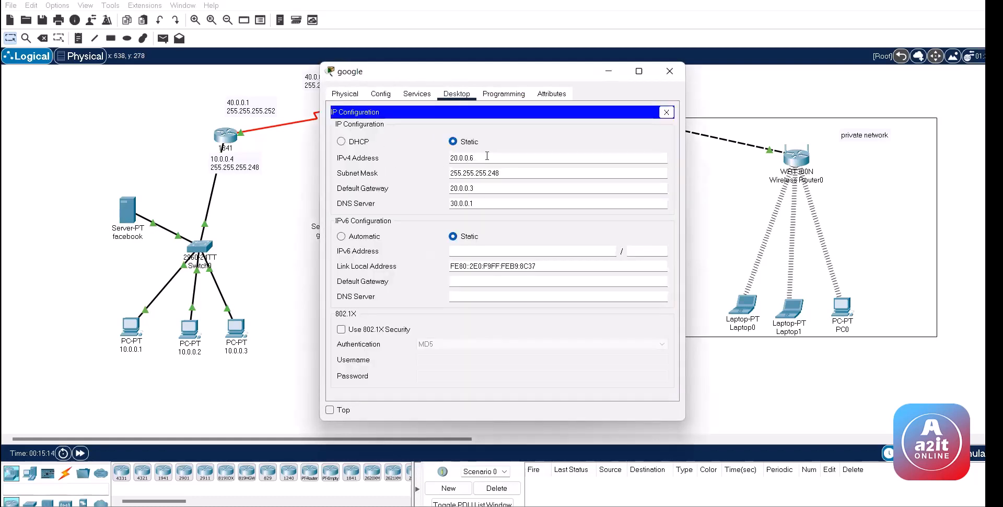
key(alt+F4)
Step: Send two simple PDUs from PC 10.0.0.1 to the google server, then delete them
click(162, 38)
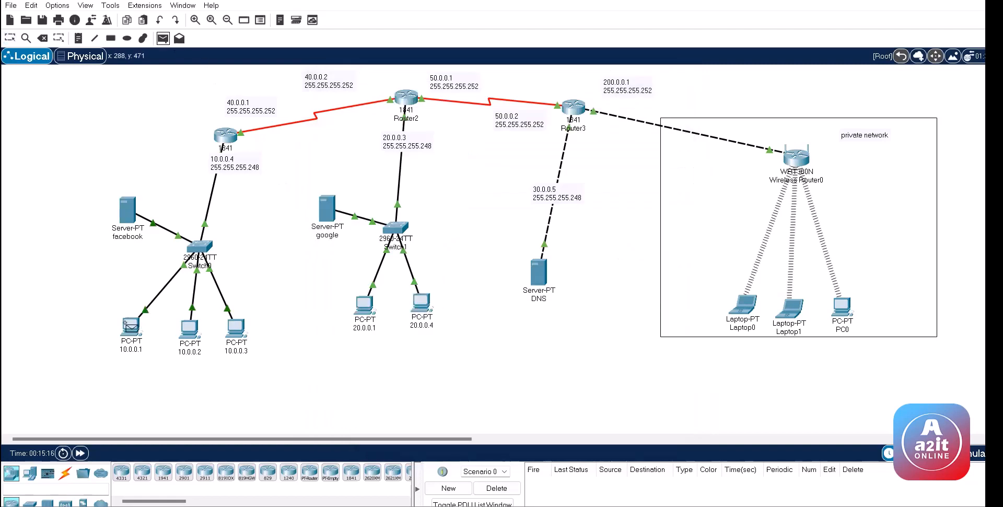
click(131, 325)
click(327, 209)
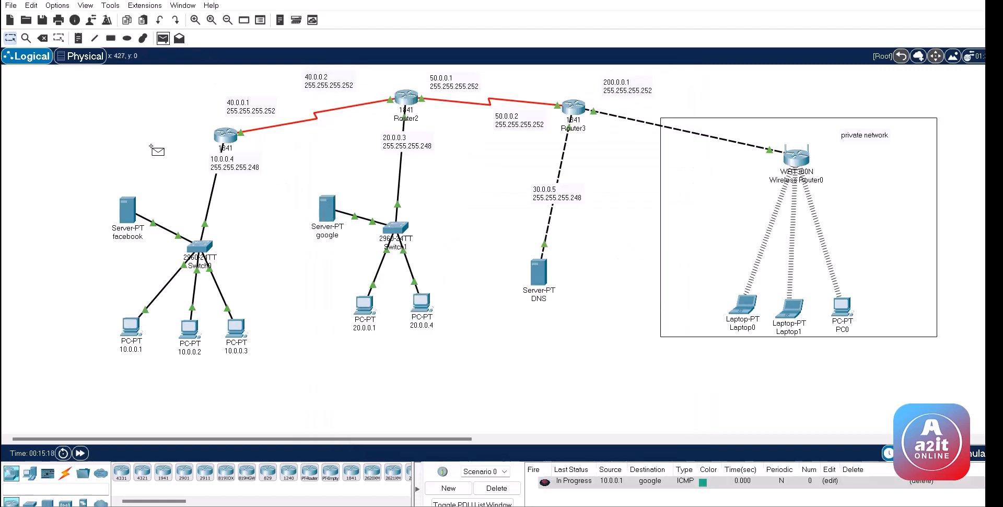
click(130, 327)
click(328, 217)
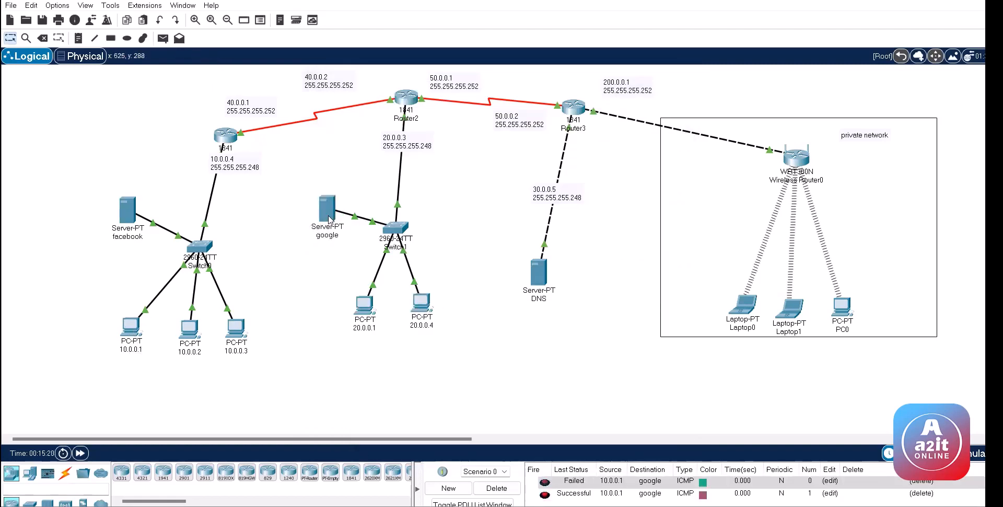
click(497, 488)
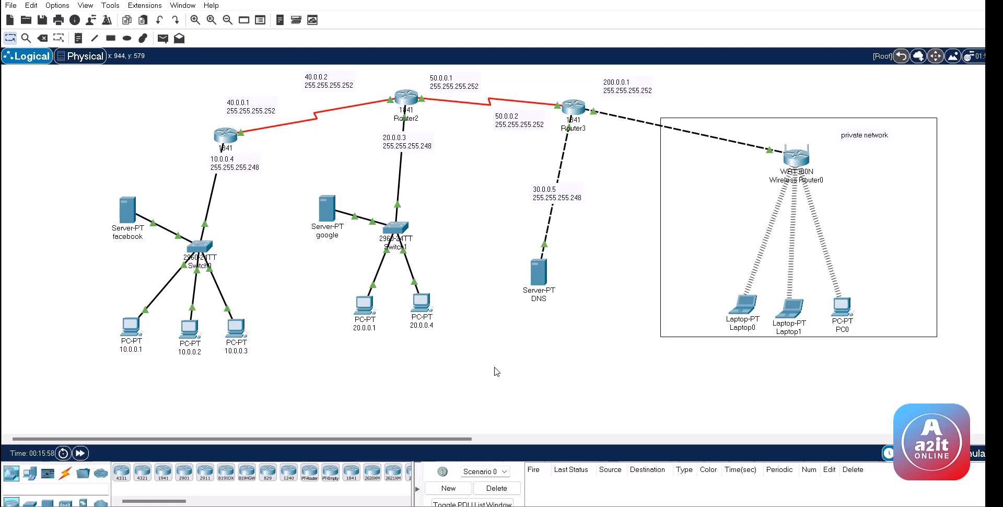
click(327, 212)
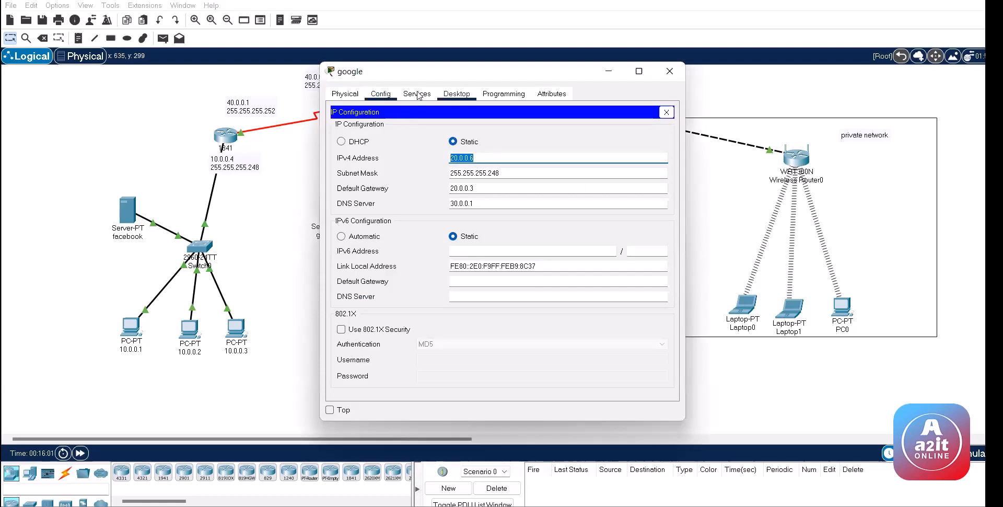
click(417, 94)
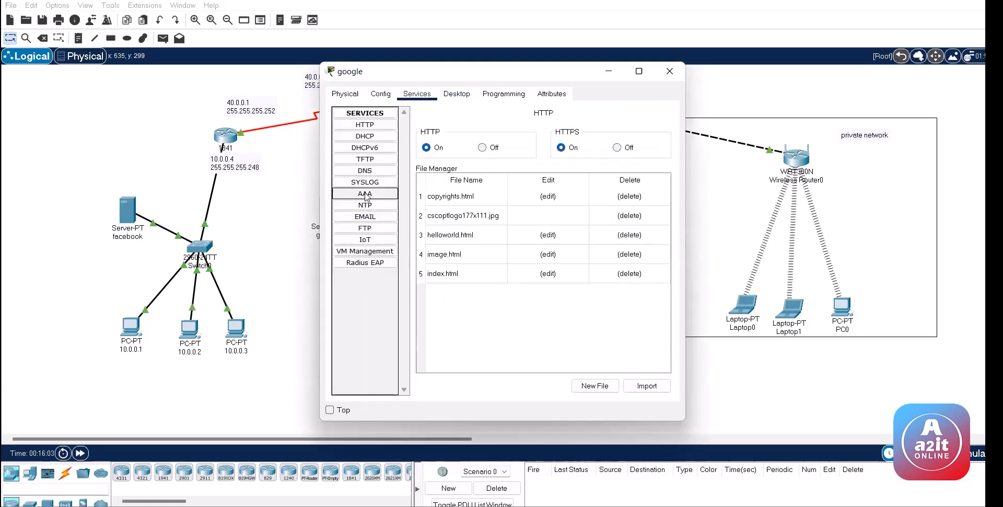
click(366, 194)
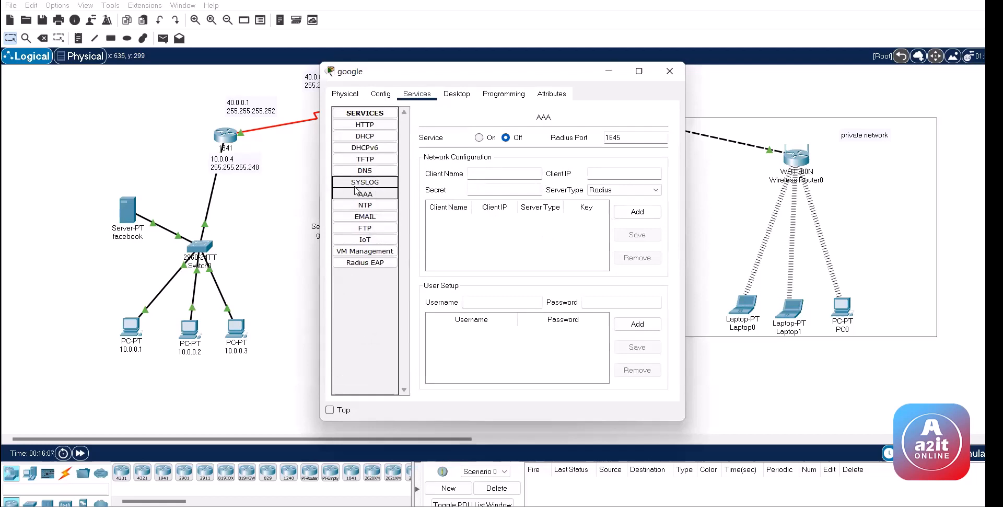
click(591, 174)
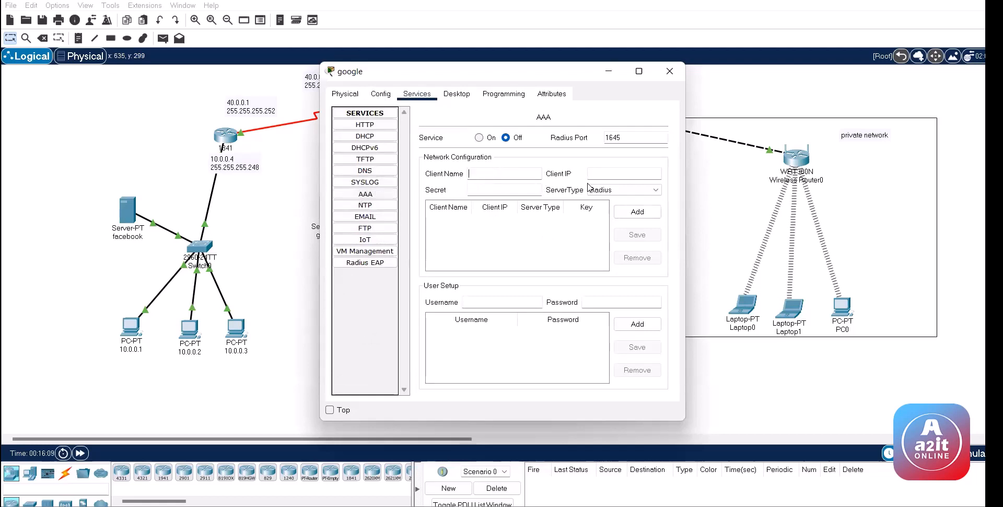
click(514, 188)
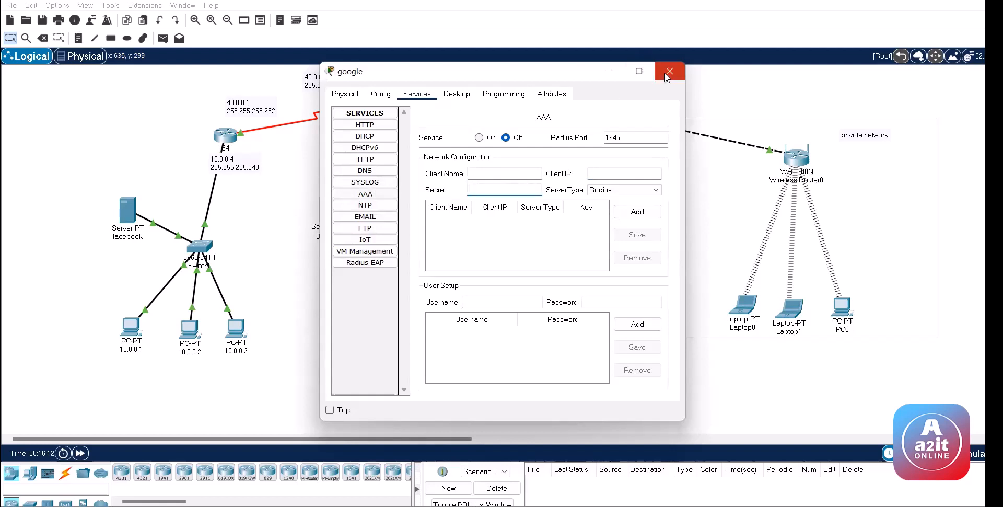
click(670, 71)
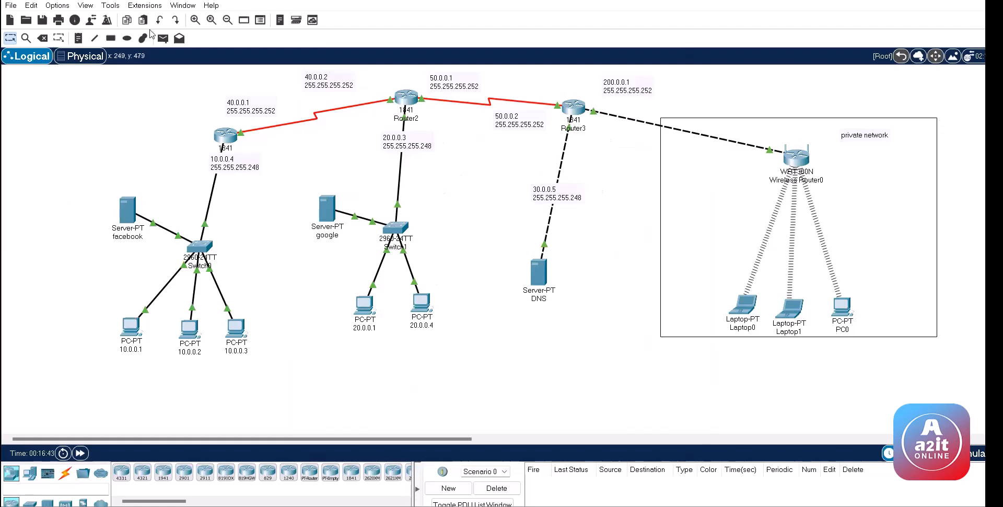
Step: In Router1's CLI, run 'en' then 'conf' to reach global configuration mode
click(224, 136)
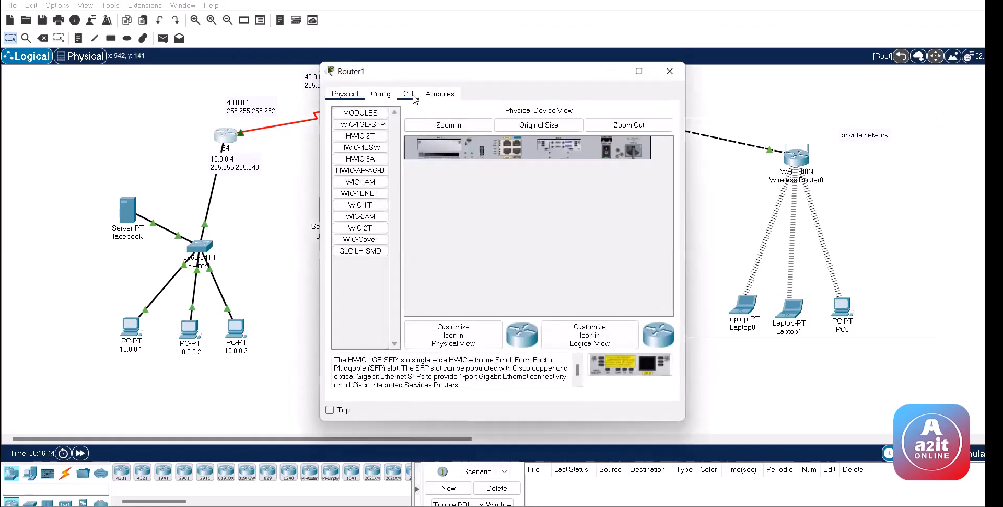
click(408, 94)
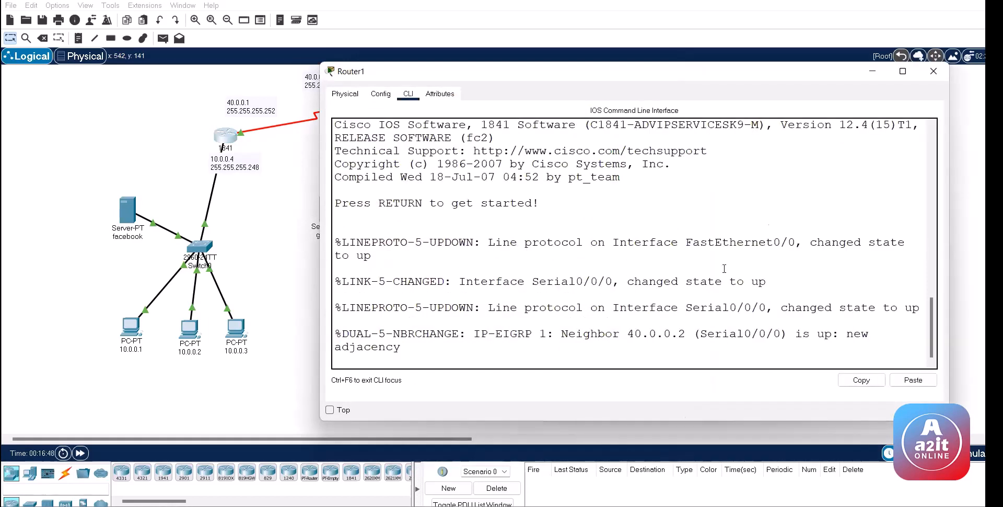
key(Return)
key(Return)
key(Return)
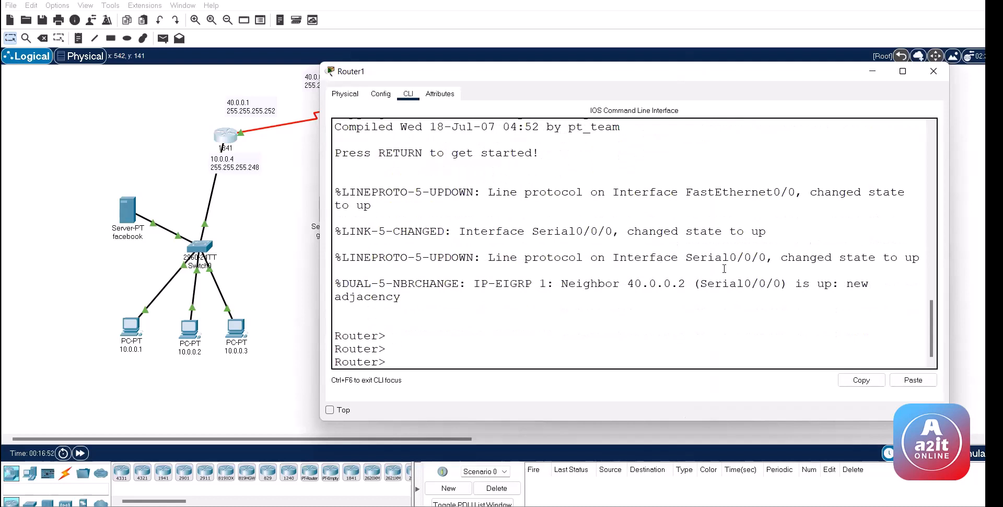
text(en)
key(Return)
key(Return)
text(conf)
key(Return)
key(Return)
key(Return)
key(Return)
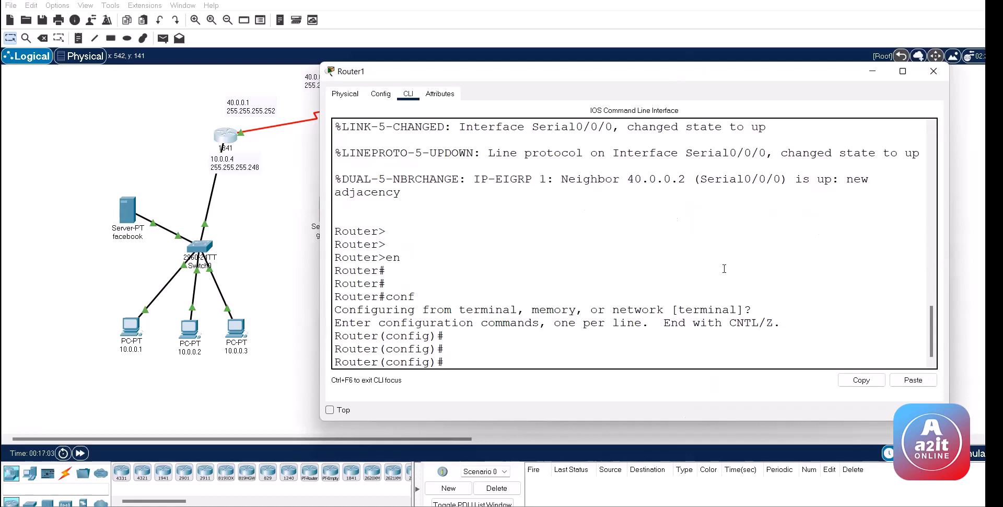
key(XF86MonBrightnessUp)
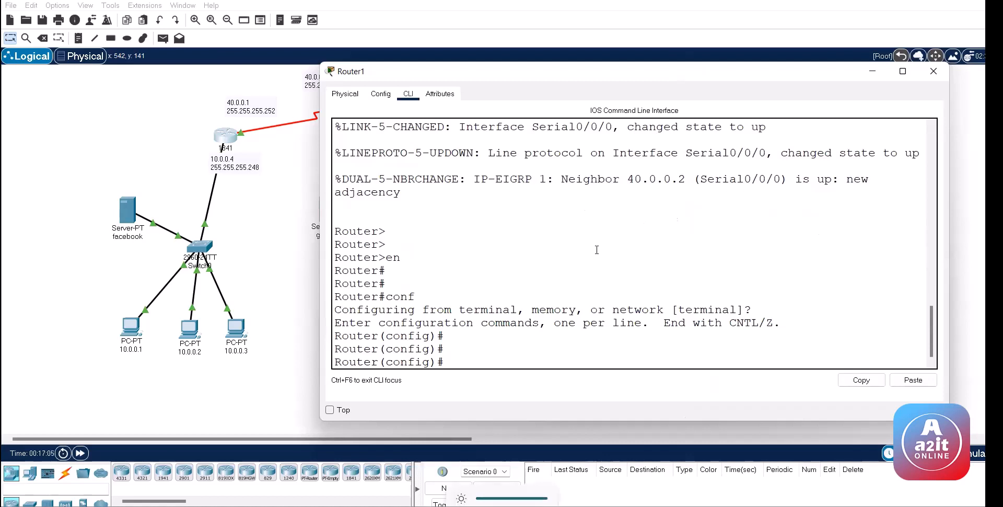
Step: Start 'access-list 100 deny' and list the protocol options such as ip, icmp and ospf
text(acc)
key(Tab)
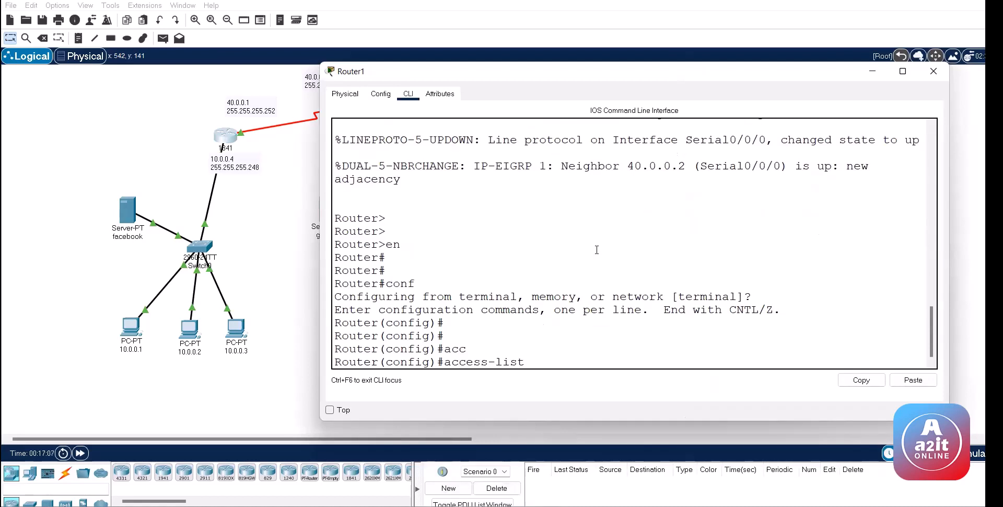
text(?)
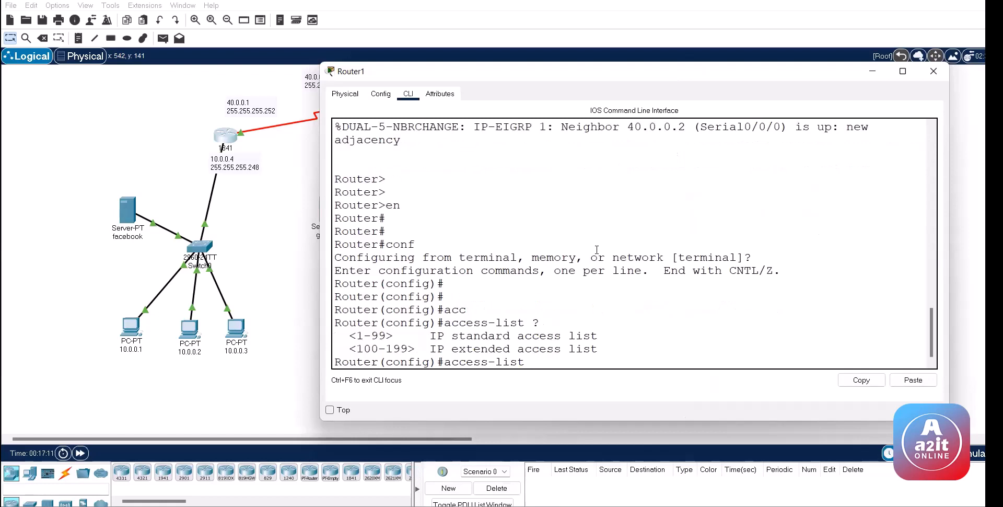
text(100 den)
key(Tab)
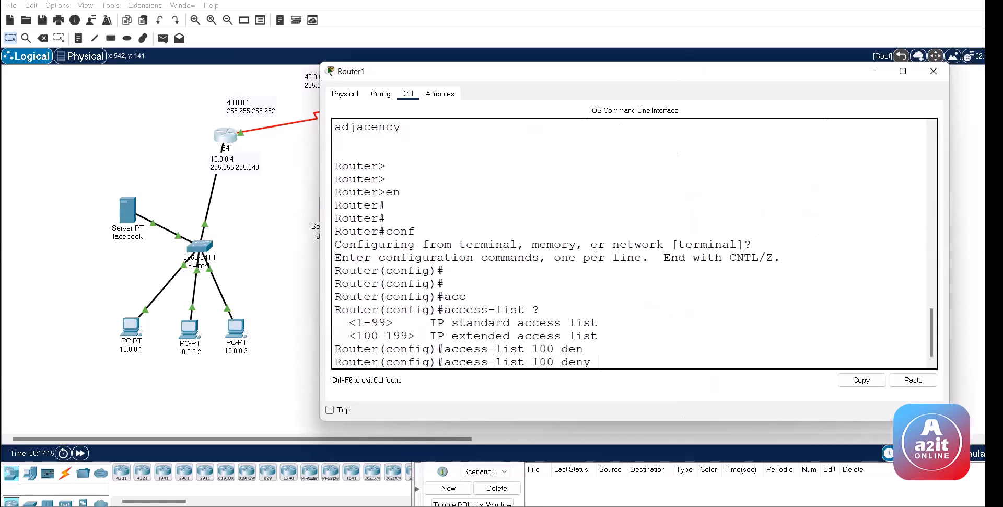
key(Tab)
text(?)
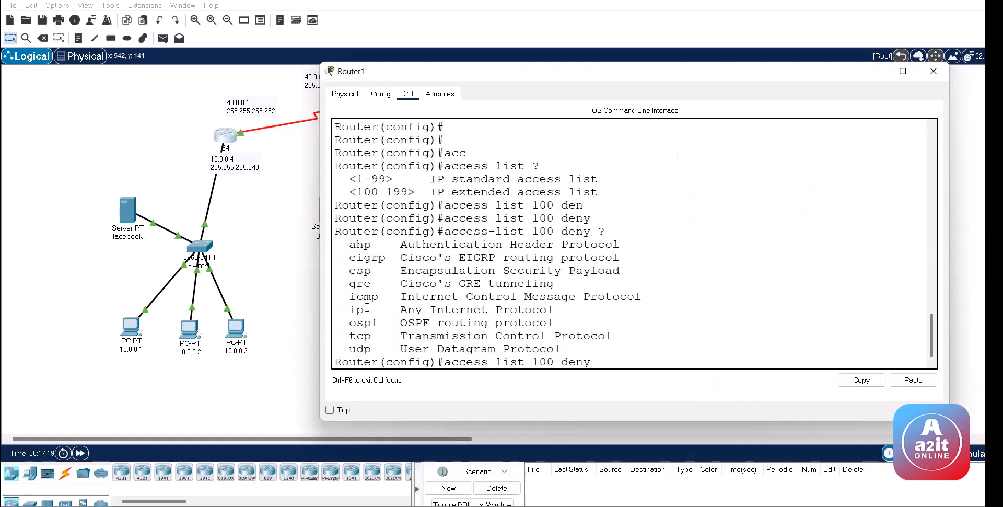
drag(349, 310, 569, 311)
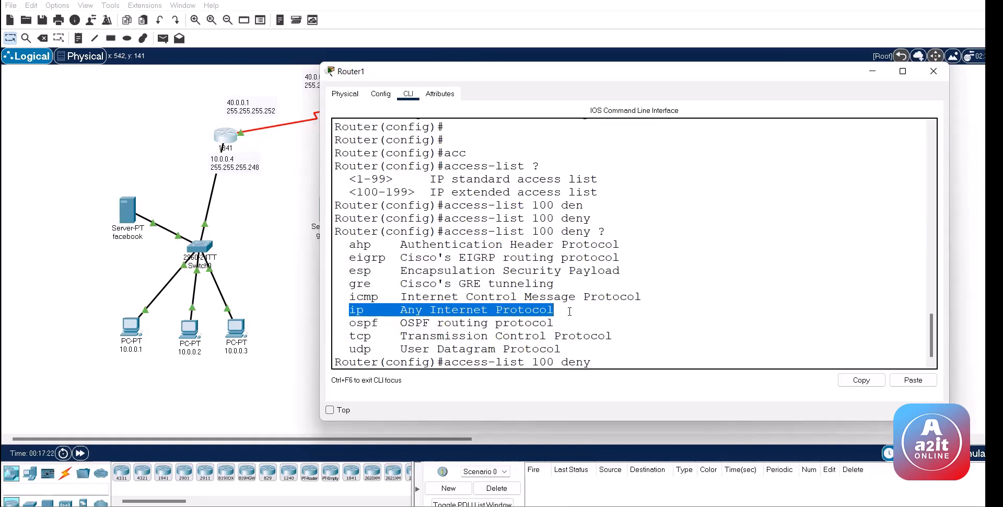
click(348, 299)
drag(348, 300, 648, 299)
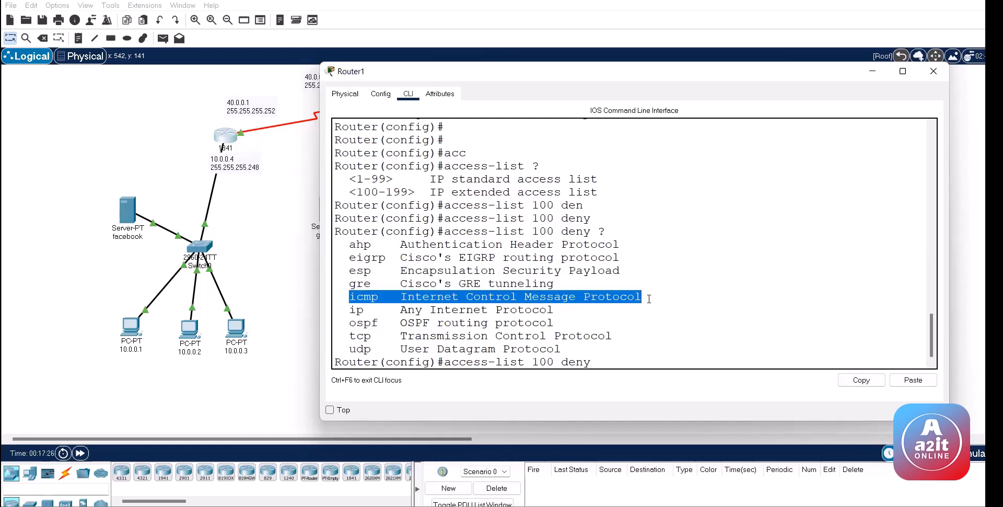
click(640, 305)
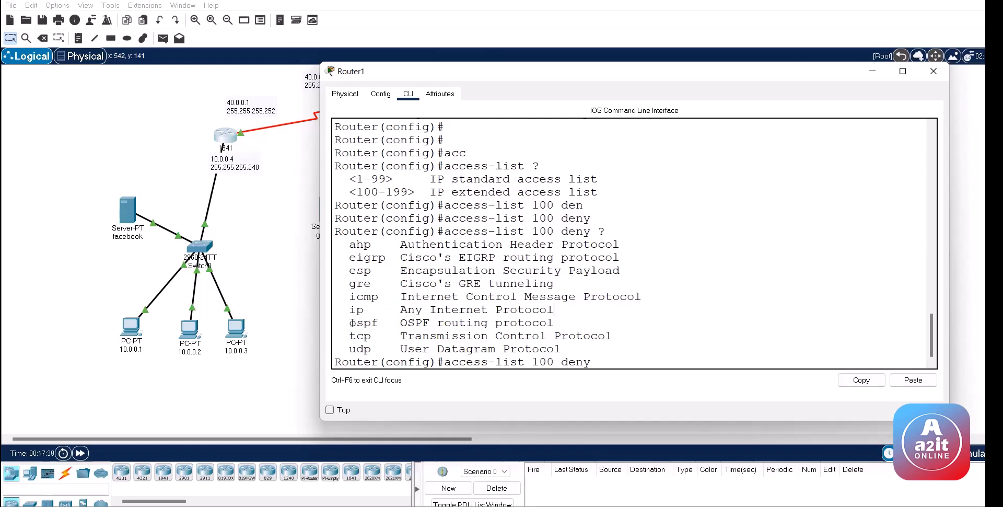
drag(350, 322, 393, 320)
Step: Try the ospf, eigrp and gre protocol keywords, erasing each one
text(os)
key(Tab)
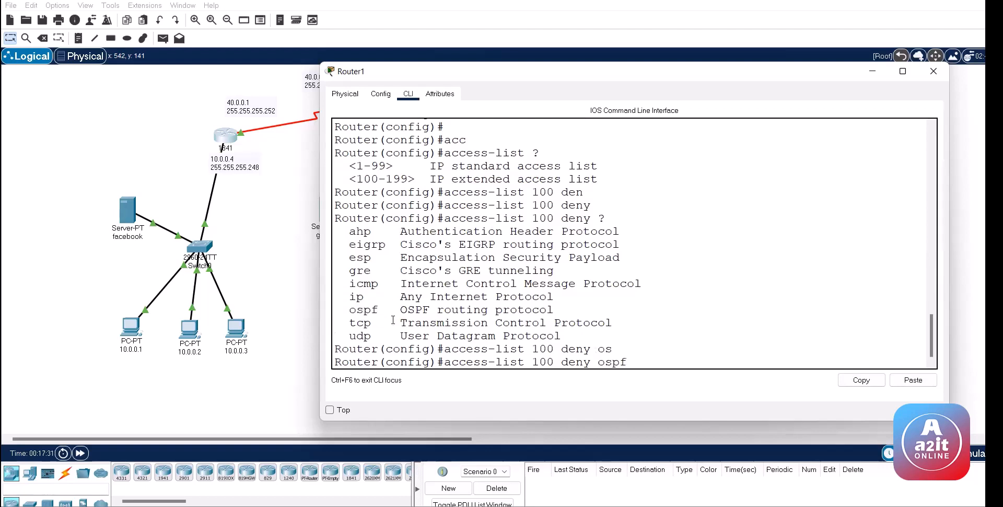
key(BackSpace)
key(BackSpace)
key(BackSpace)
key(BackSpace)
key(BackSpace)
text(ei)
key(Tab)
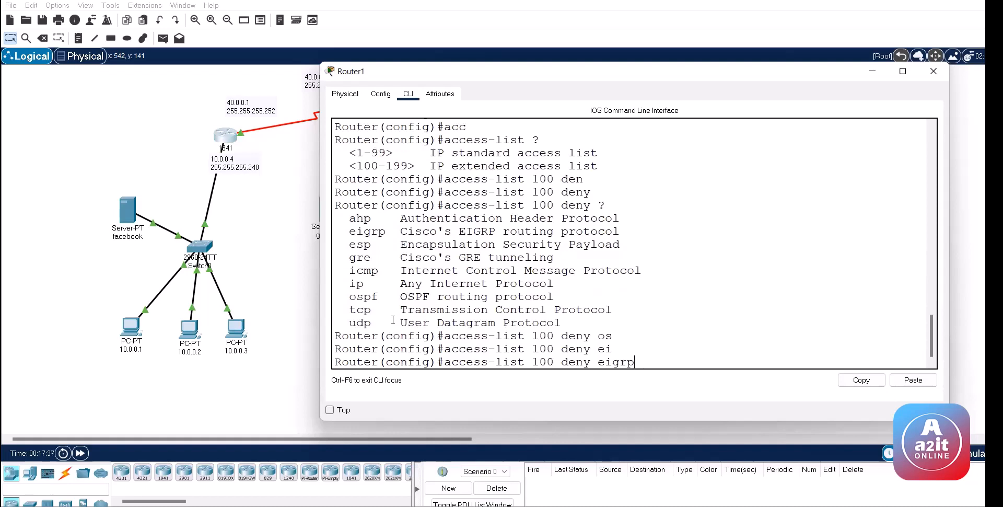
key(BackSpace)
key(BackSpace)
key(BackSpace)
key(BackSpace)
key(BackSpace)
text(gre)
key(Tab)
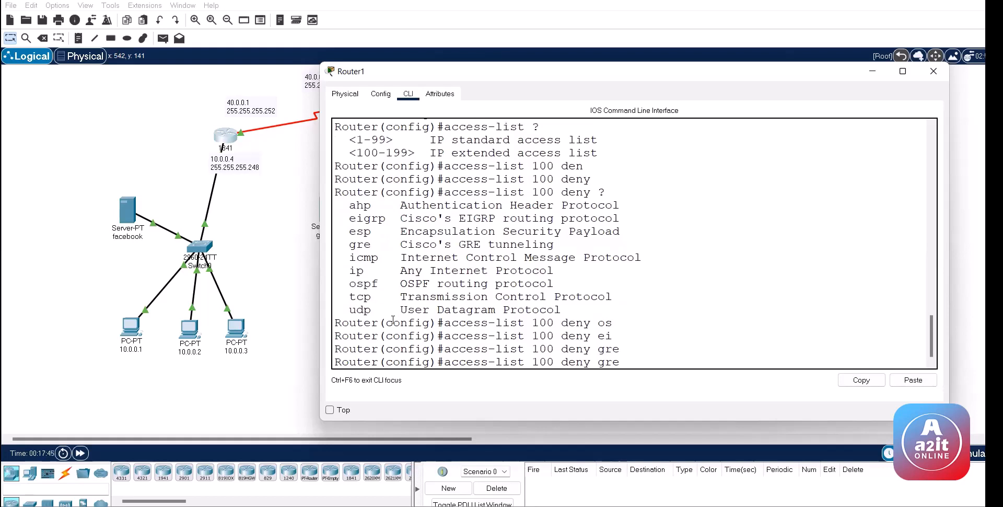
text(?)
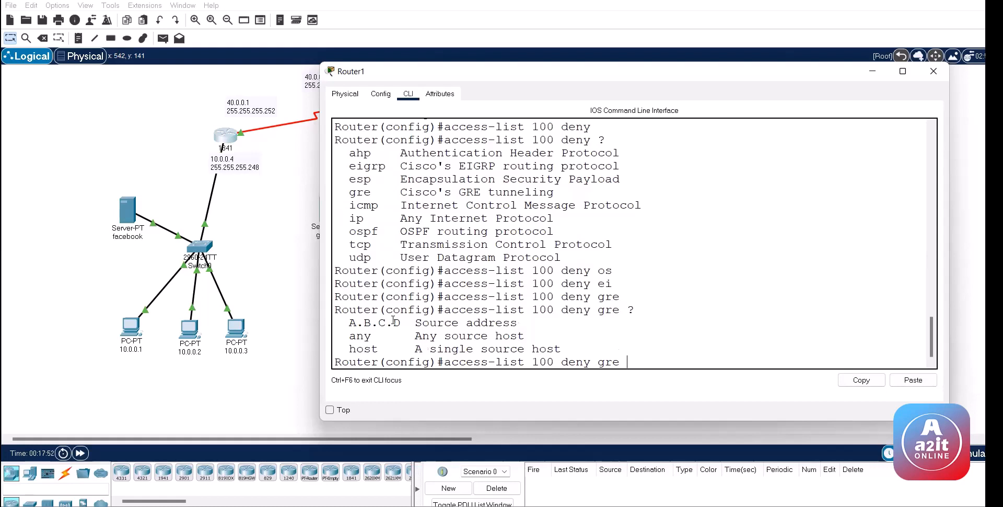
key(BackSpace)
key(BackSpace)
key(BackSpace)
key(BackSpace)
Step: Choose tcp with source 10.0.0.1 and wildcard 0.0.0.7, listing the destination options
text(t)
key(Tab)
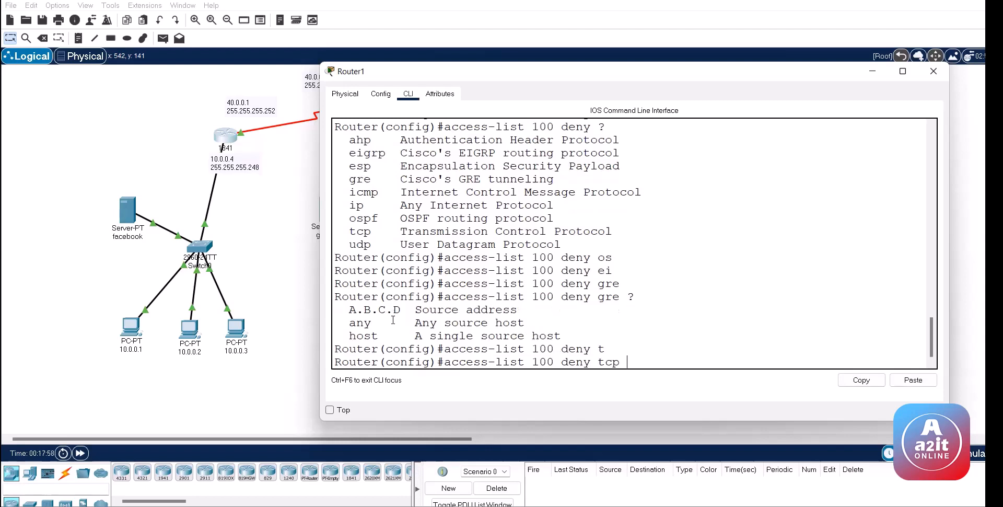
text(?)
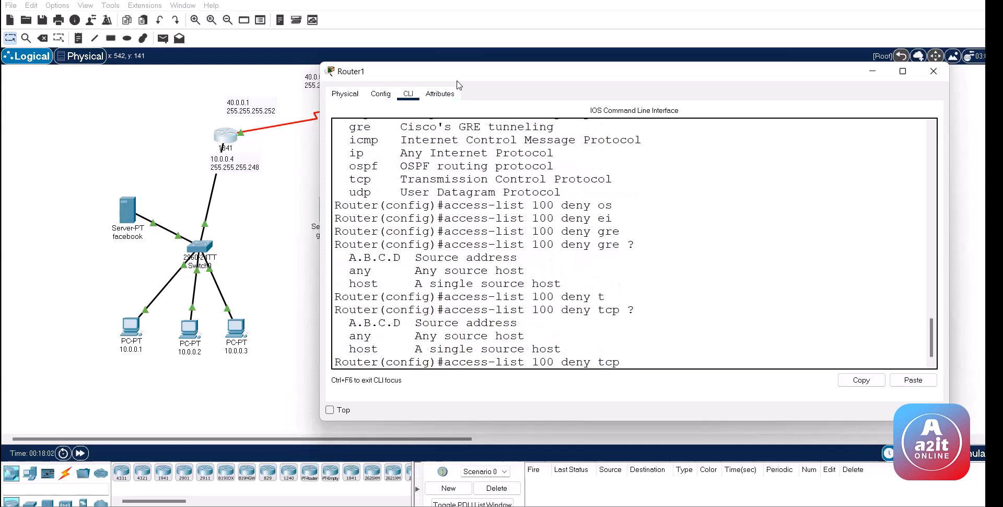
drag(459, 78, 506, 78)
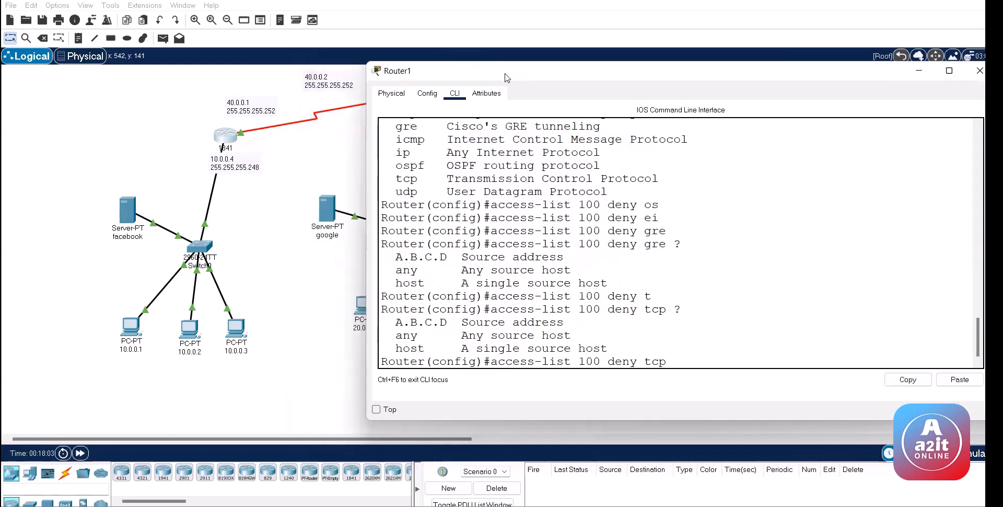
text(10.0.0.1 ?)
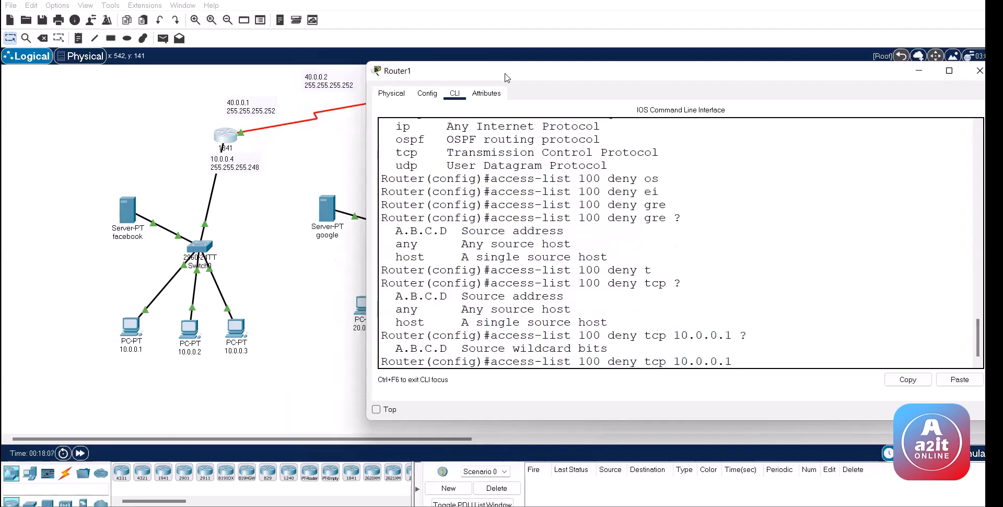
text(0.0.0.7 ?)
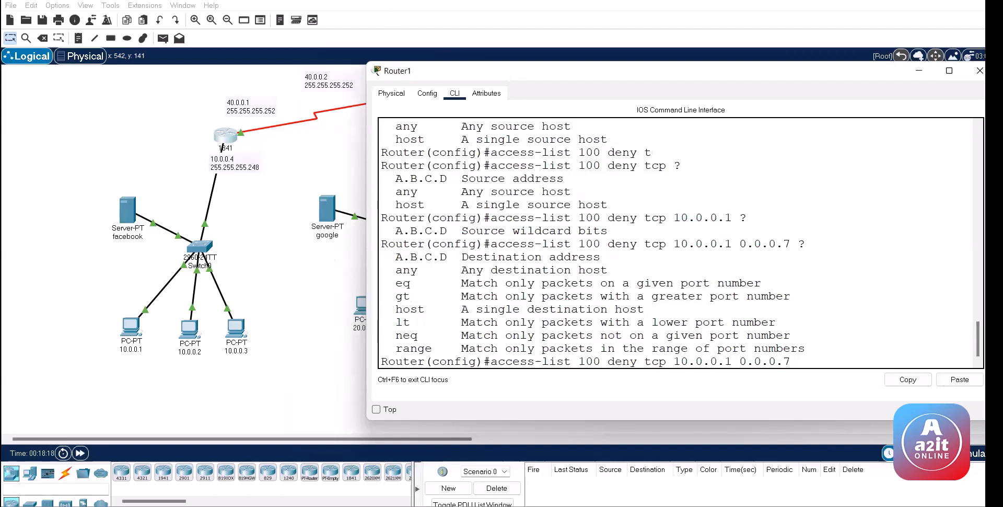
Step: Read the google server's IP address and enter 20.0.0.6 as the rule's destination
click(324, 208)
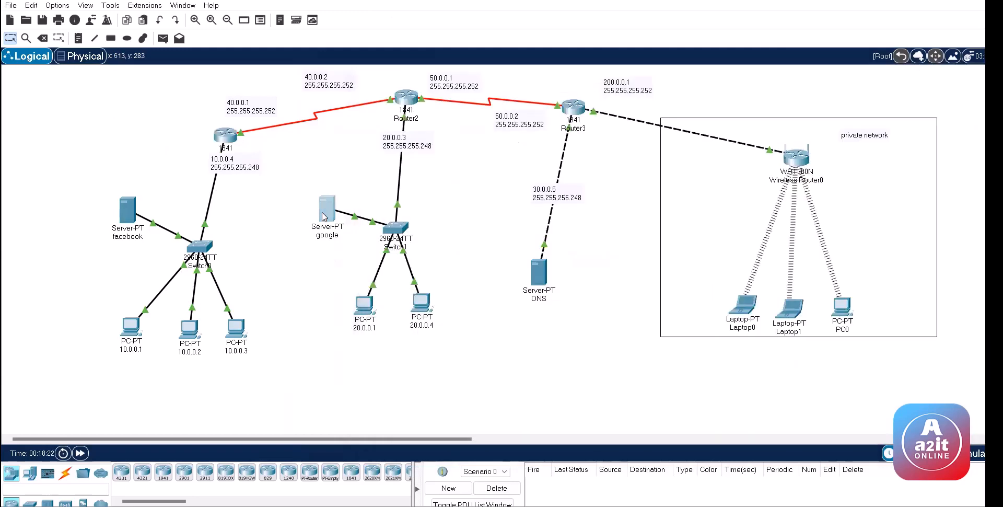
click(324, 208)
click(457, 94)
click(372, 130)
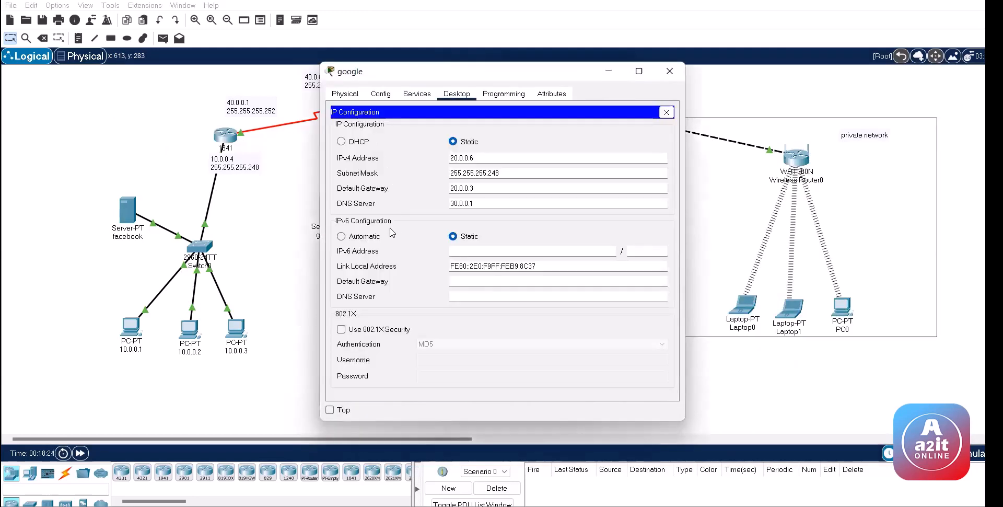
click(260, 123)
click(226, 137)
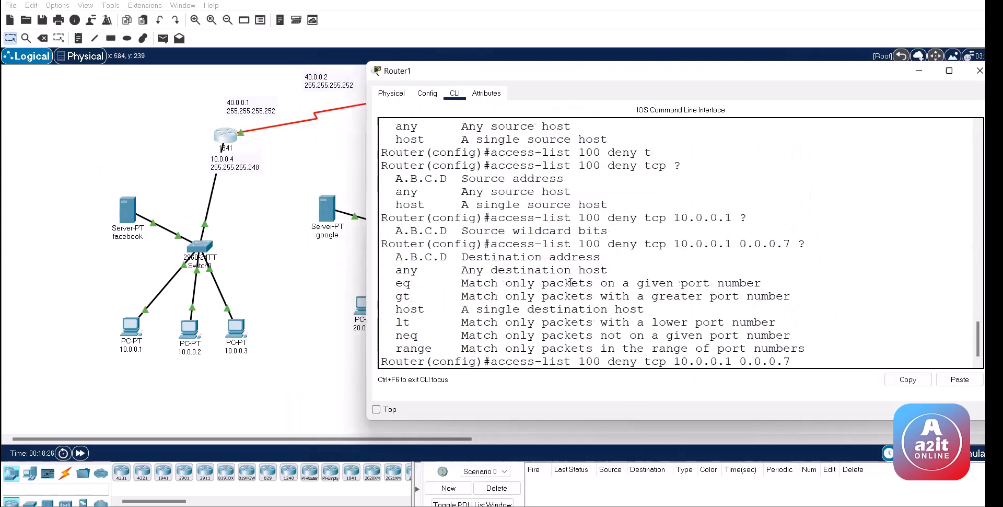
text(20.0.0.6)
Step: Recheck the google server and PC 10.0.0.1, then return to Router1's CLI
click(267, 230)
click(327, 209)
click(148, 202)
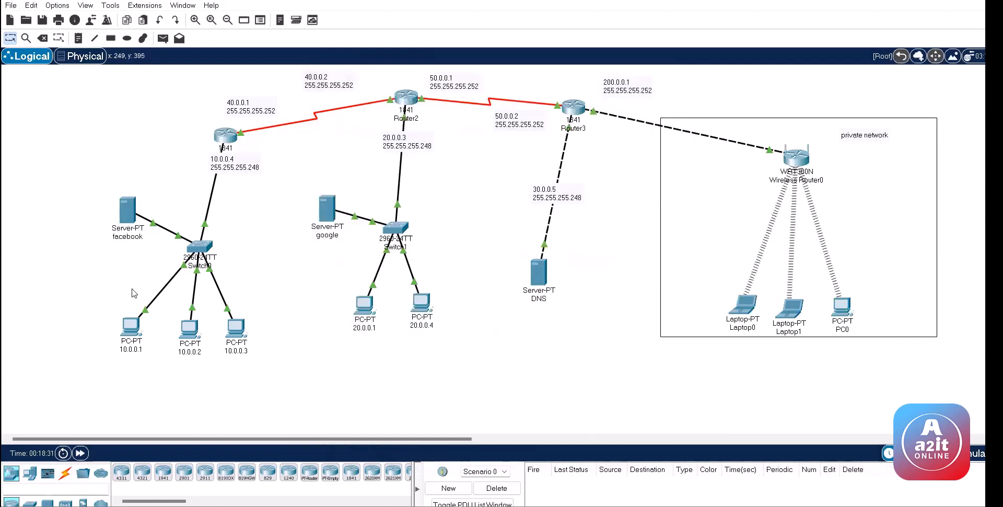
click(130, 326)
click(234, 135)
click(234, 135)
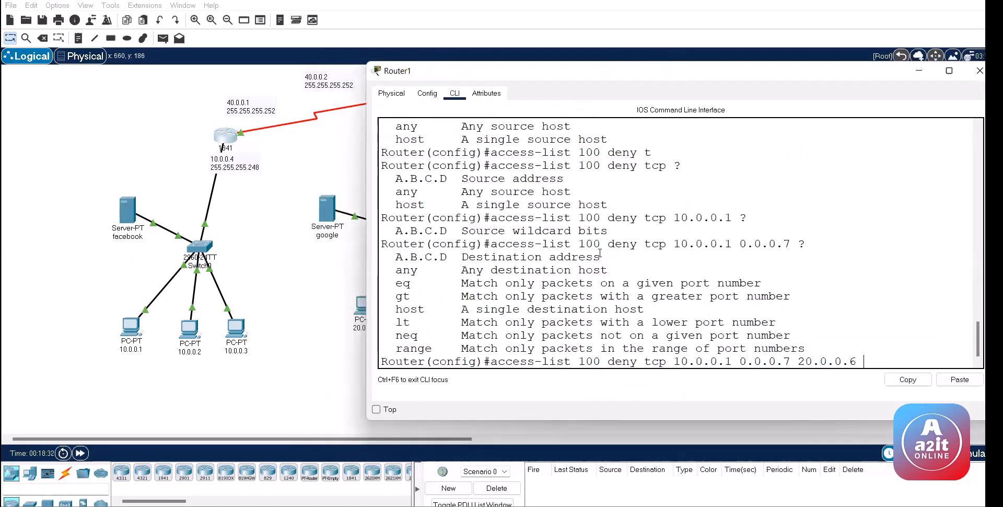
Step: Append destination wildcard 0.0.0.7 and list the remaining options
text(0.0.0)
text(.7 ?)
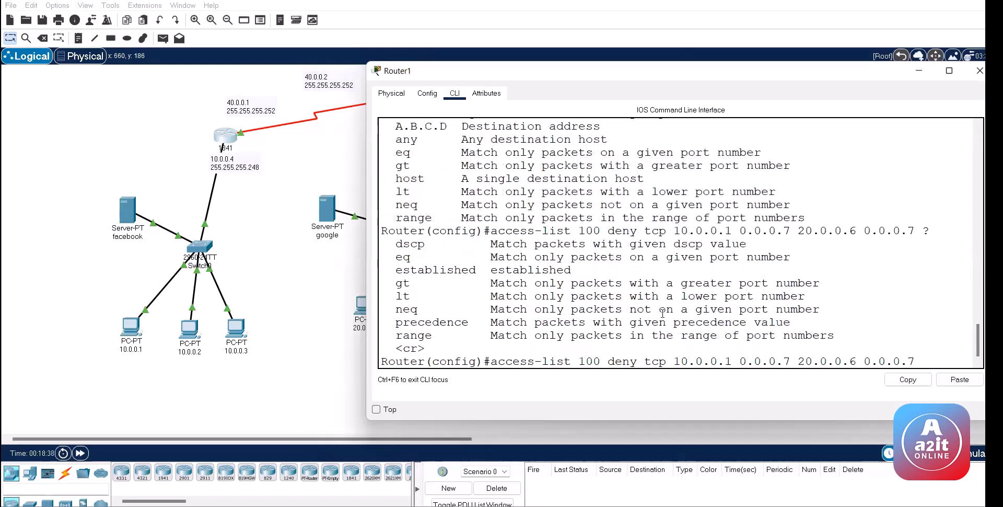
drag(637, 361, 792, 359)
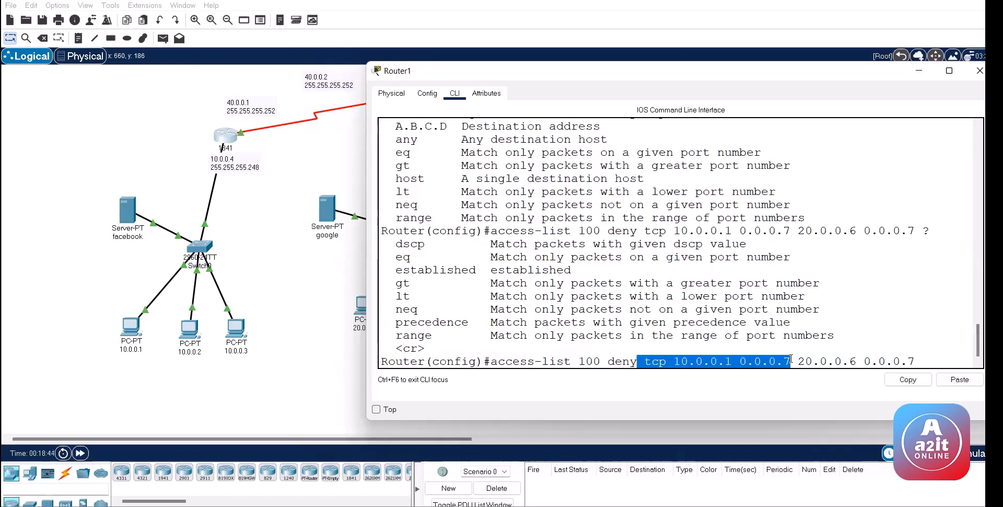
click(681, 307)
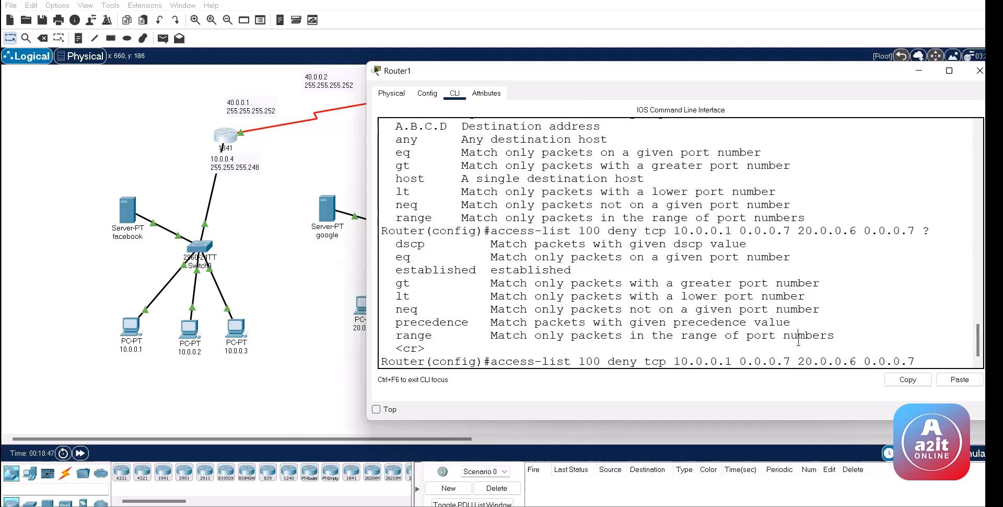
Step: Add 'eq' and review port keywords: ftp 21, pop3 110, smtp 25, telnet 23
text(eq)
text(?)
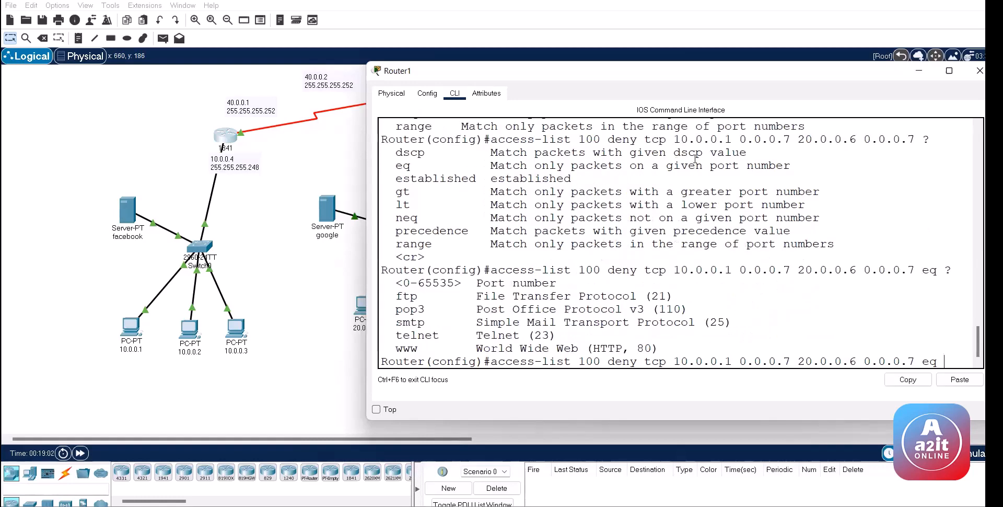
drag(671, 74, 592, 63)
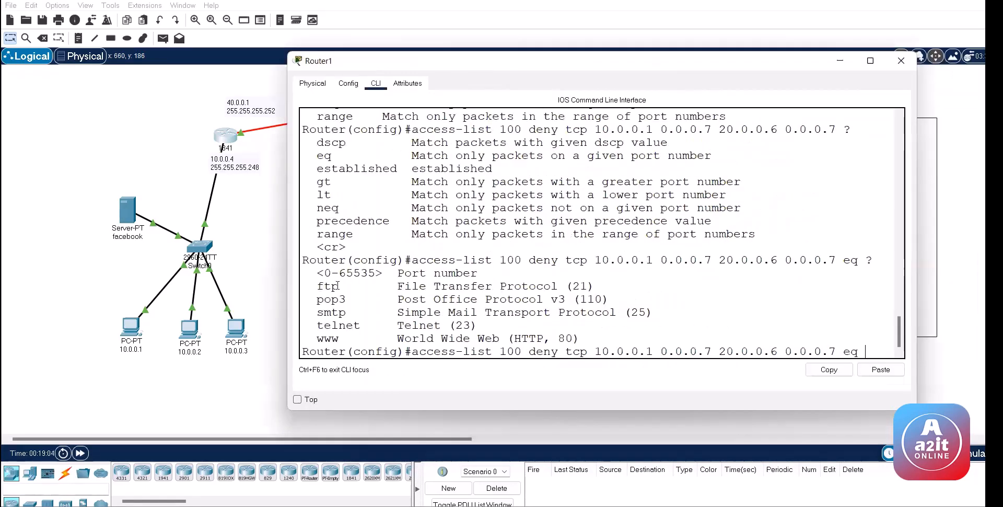
drag(317, 286, 343, 288)
drag(587, 286, 574, 286)
drag(317, 299, 573, 299)
click(604, 298)
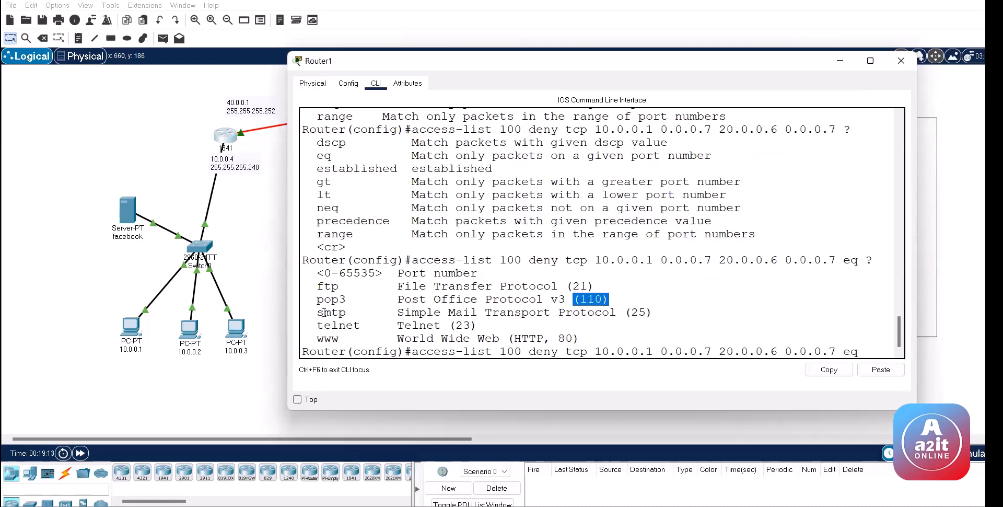
drag(324, 312, 580, 313)
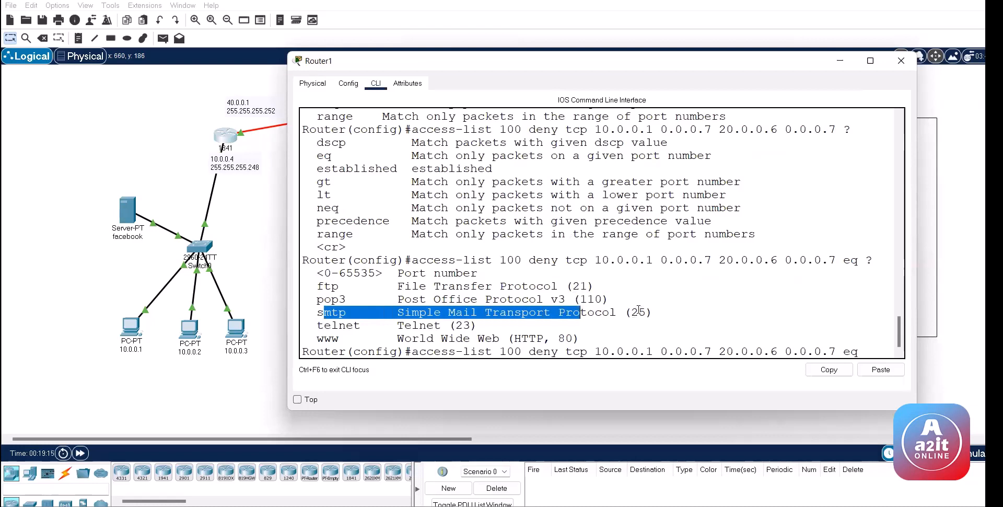
double_click(638, 312)
drag(331, 325, 482, 326)
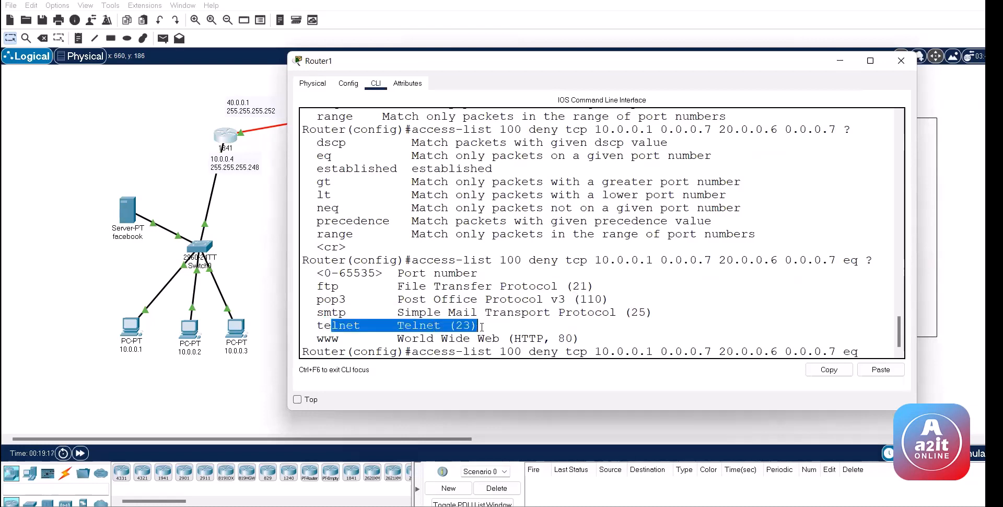
click(506, 291)
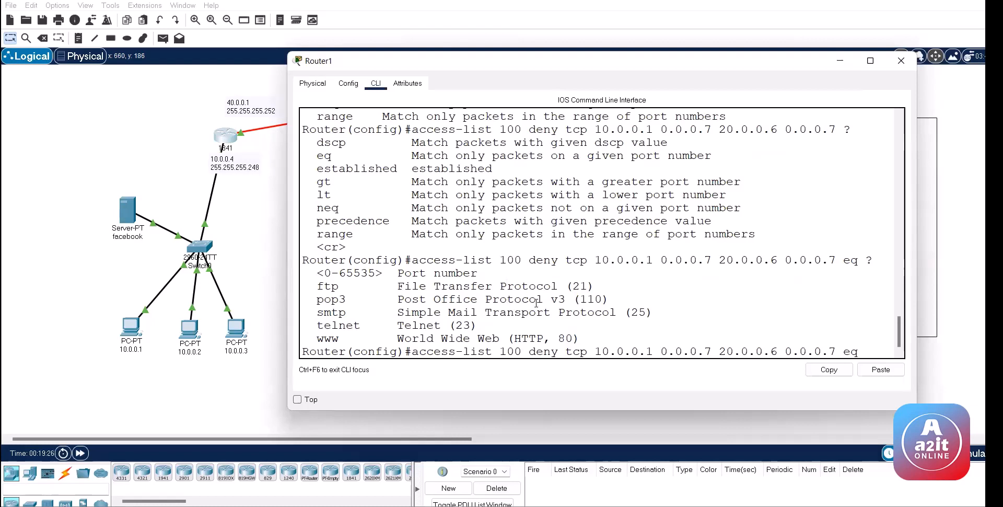
Step: Finish the deny rule with port www and review its tcp, deny and destination parts
text(w)
key(Tab)
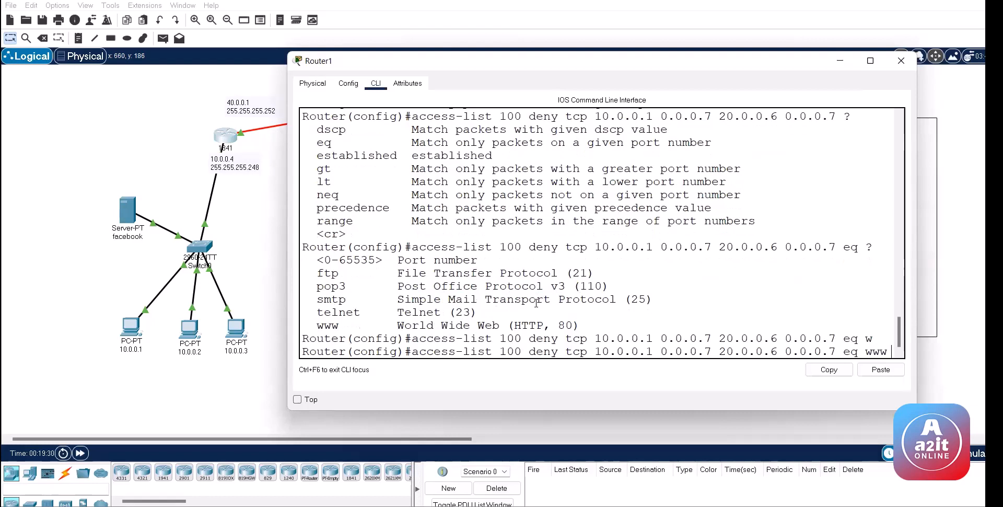
key(Return)
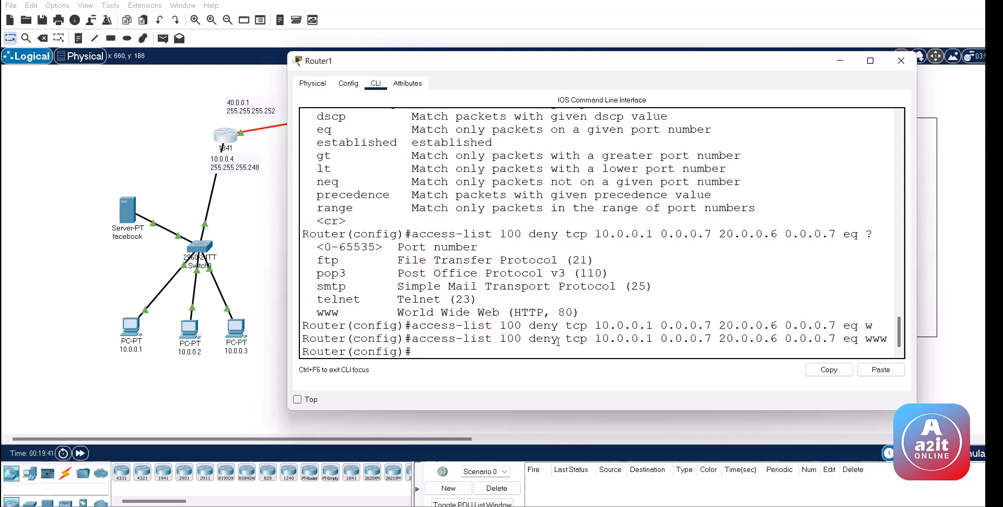
drag(564, 338, 813, 340)
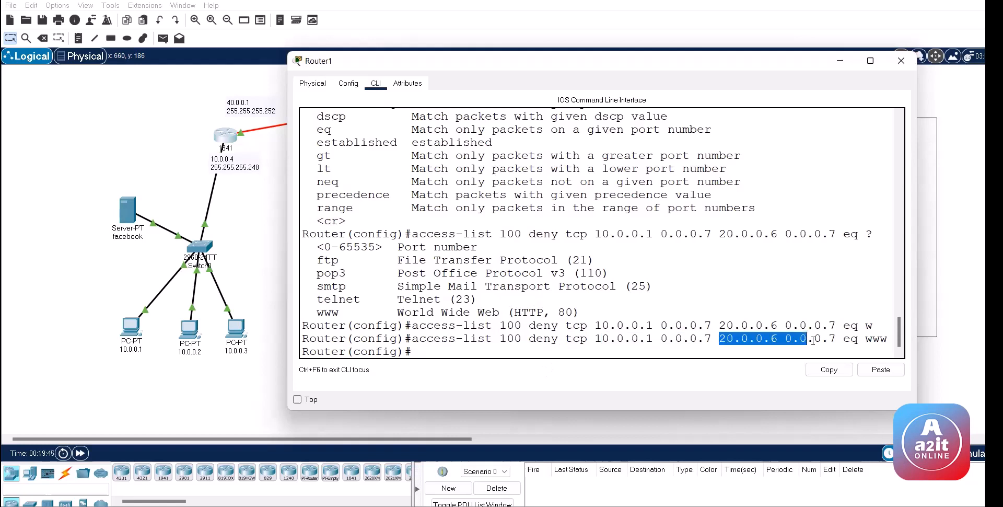
click(858, 338)
click(531, 339)
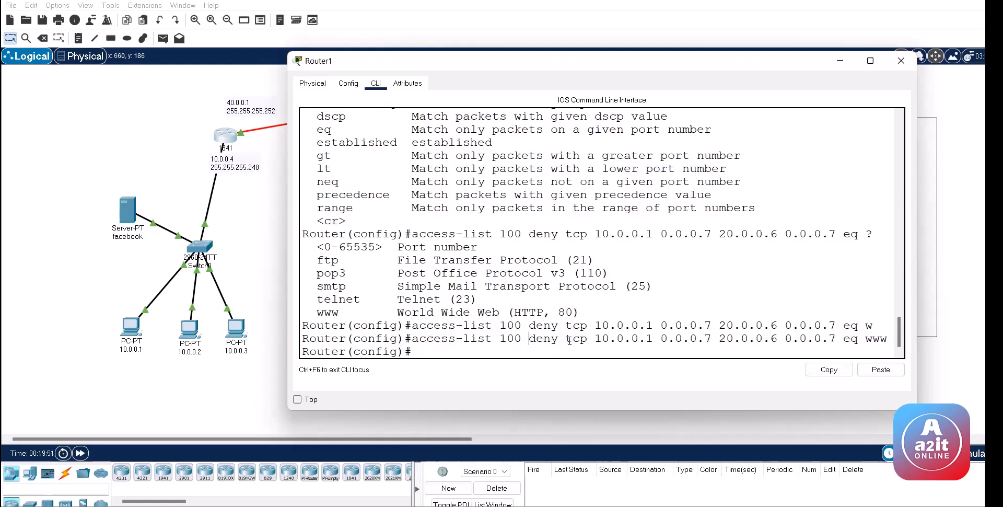
drag(569, 341, 518, 342)
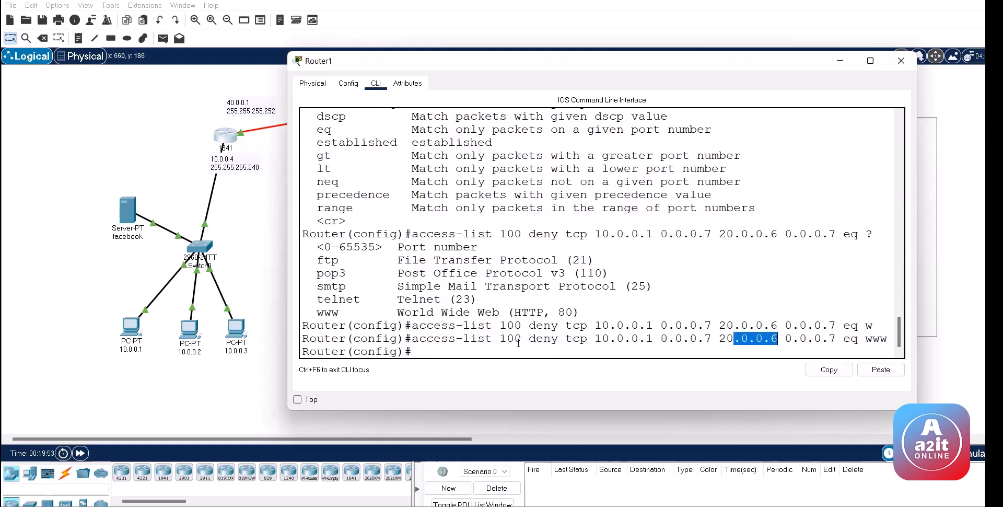
click(518, 344)
Step: Add 'access-list 100 permit tcp any any' on Router1
text(ac)
key(Tab)
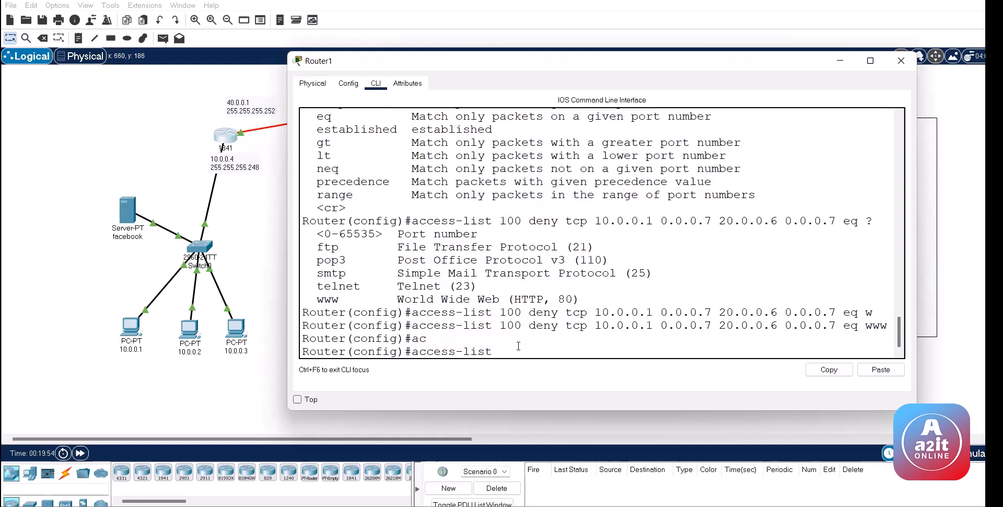
text(100 per)
key(Tab)
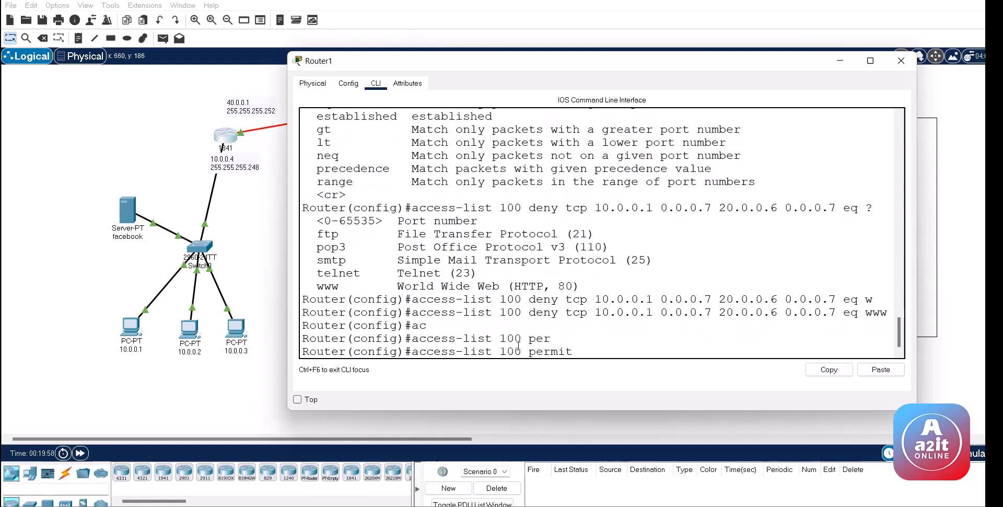
text(t)
key(Tab)
text(an)
key(Tab)
text(an)
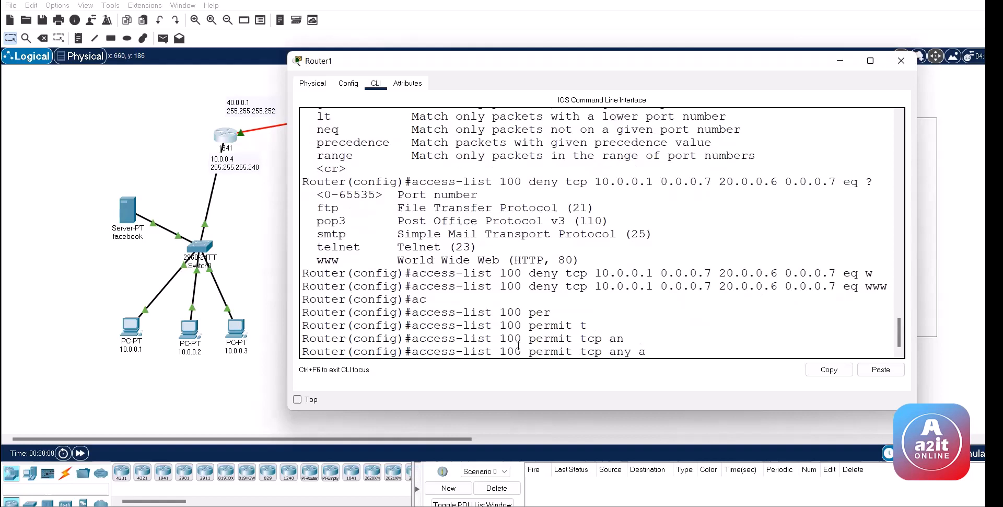
key(Tab)
key(Return)
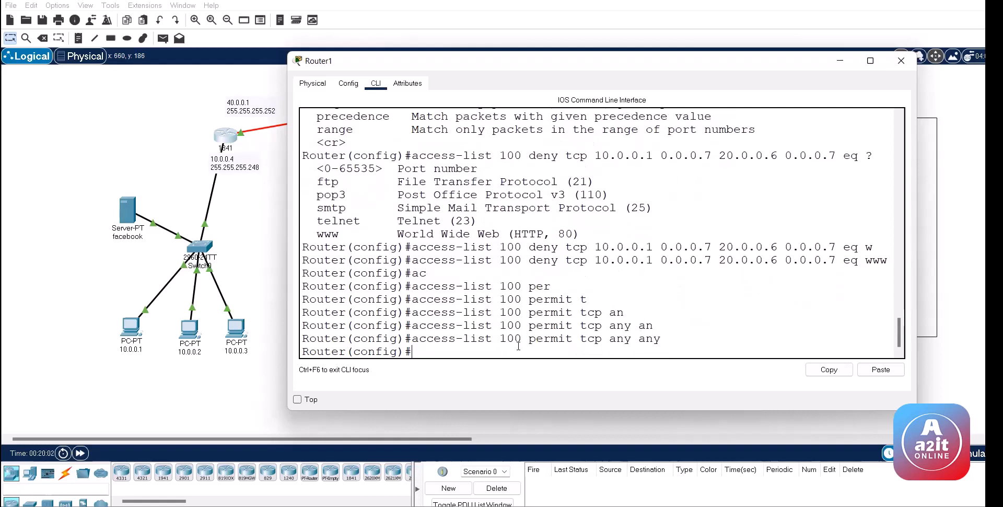
Step: Apply access list 100 inbound on interface fa 0/0
text(int fa 0/0)
key(Return)
text(ip acc)
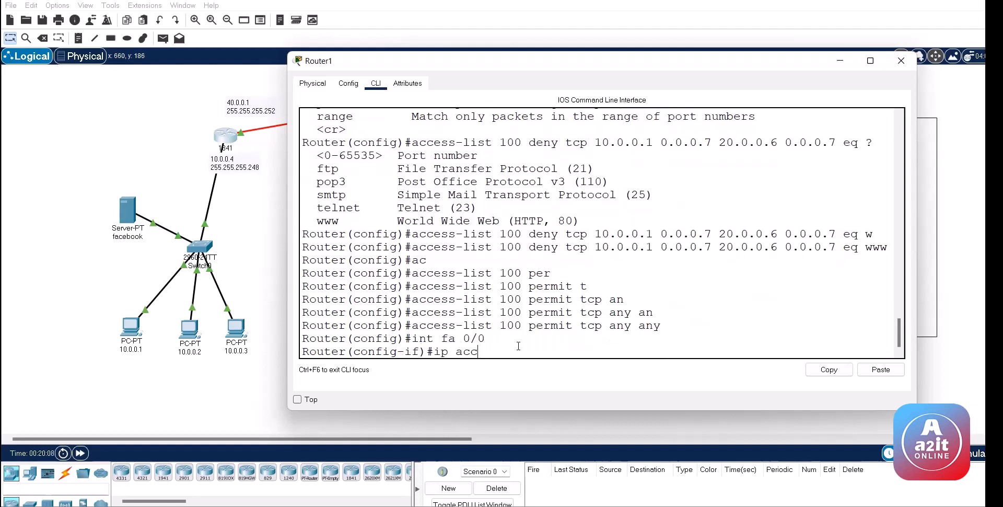
key(Tab)
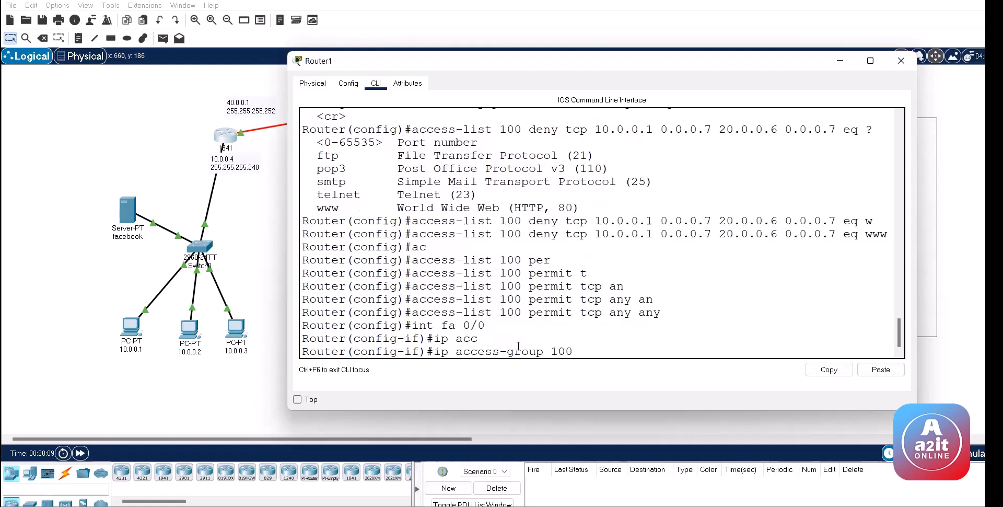
key(Return)
Step: Exit configuration mode and display access list 100's entries with 'sh access-lists'
key(ctrl+z)
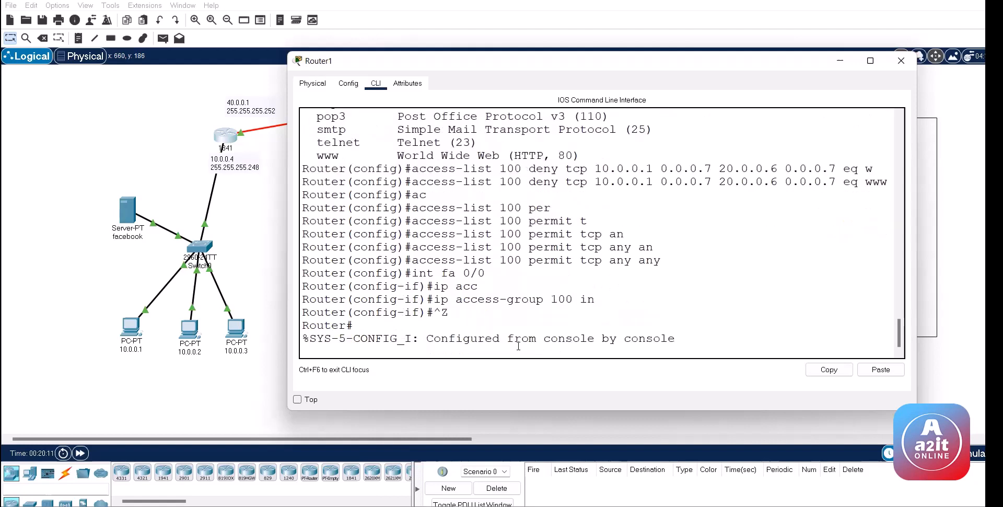
key(ctrl+z)
text(sh ac)
key(Tab)
key(Return)
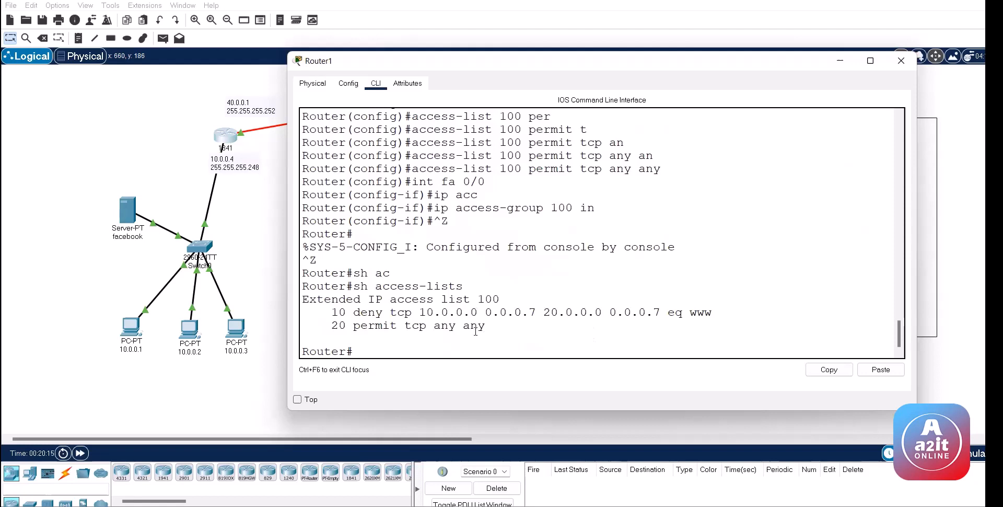
drag(403, 325, 425, 325)
click(130, 332)
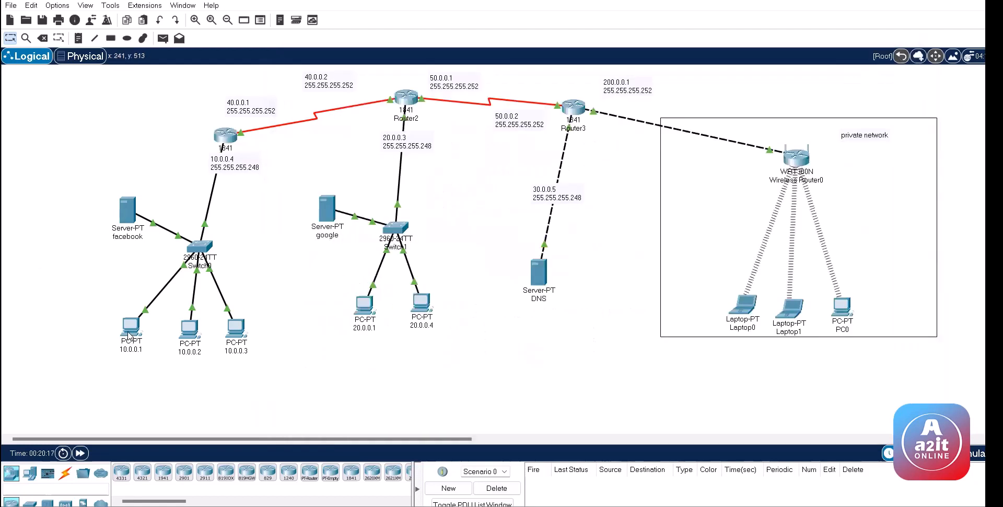
Step: Load google.com in PC 10.0.0.1's web browser, then close it
click(416, 94)
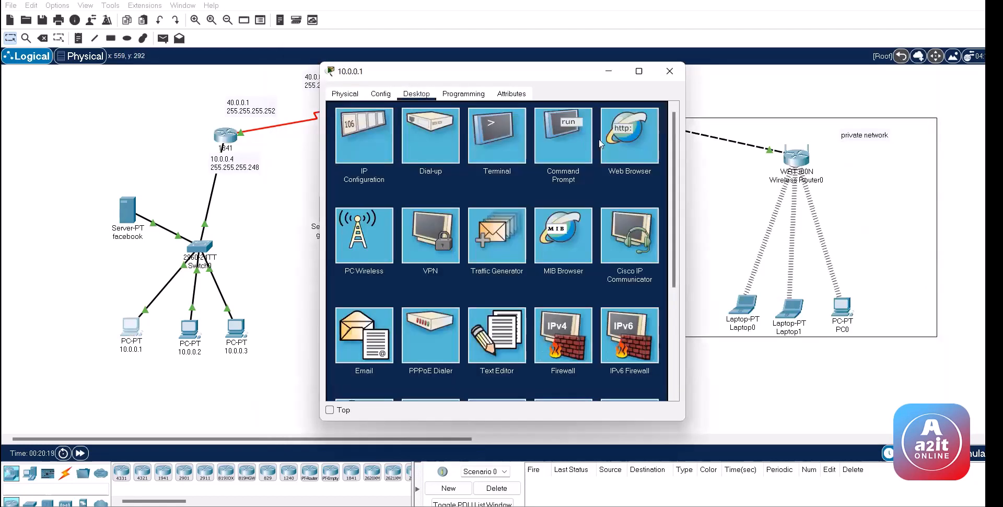
click(461, 130)
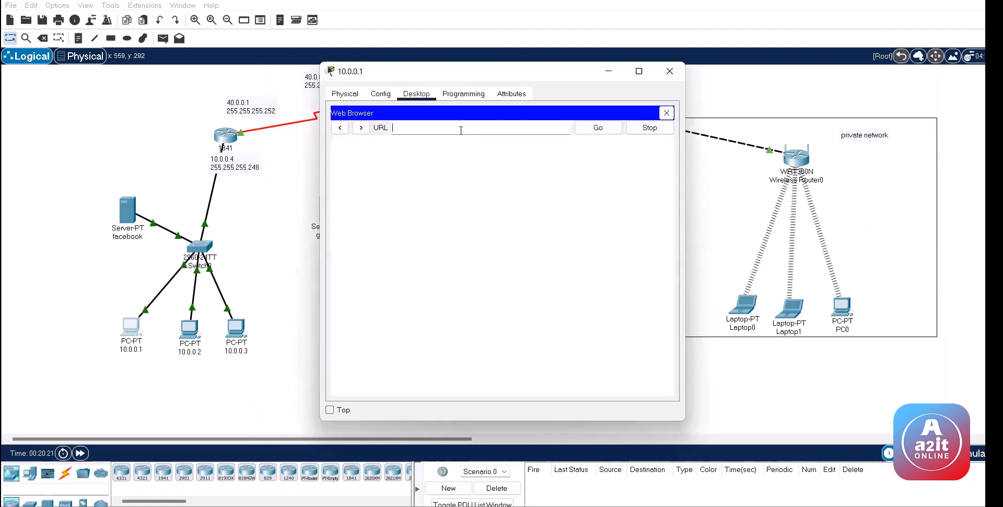
text(google.com)
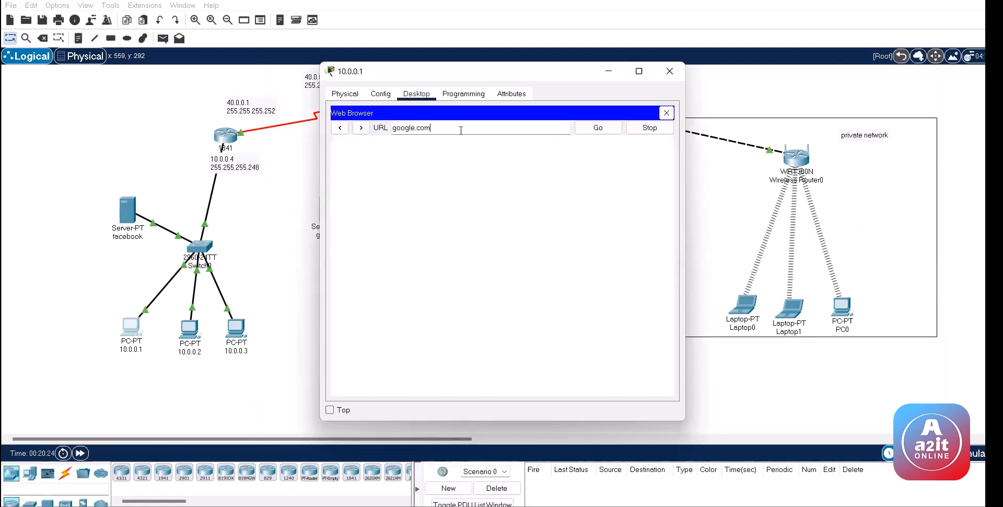
key(Return)
click(669, 71)
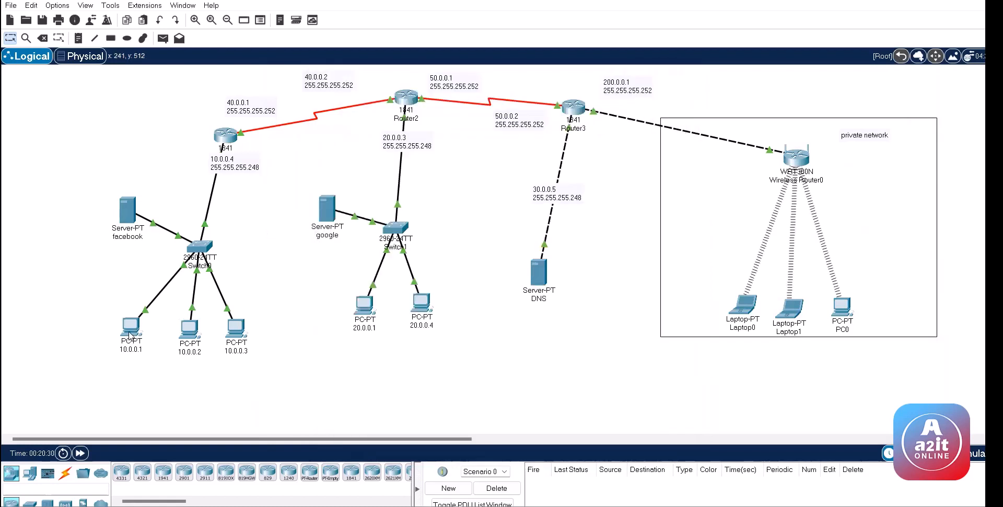
click(129, 331)
click(669, 75)
Step: Ping 10.0.0.6 from PC 10.0.0.1's command prompt and fast-forward the simulation
click(128, 328)
click(574, 141)
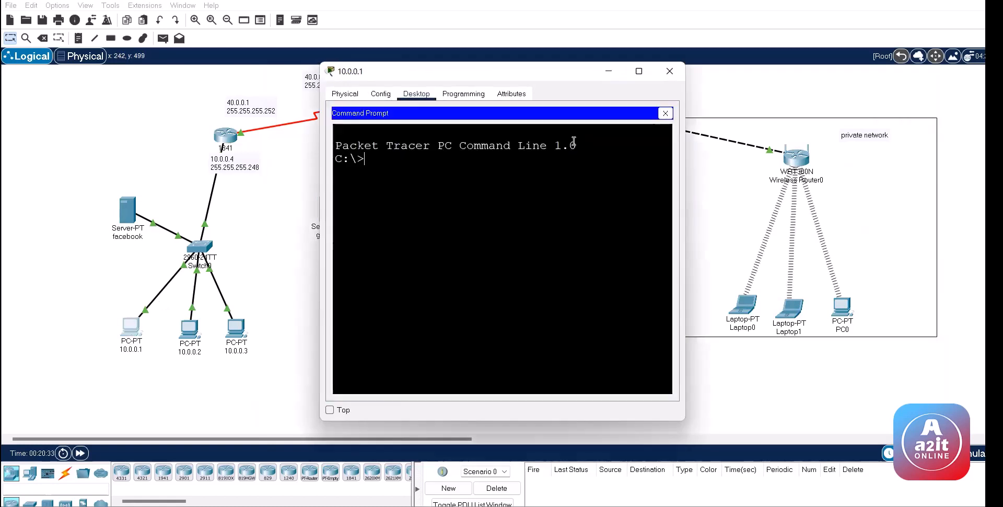
text(ping 10.0.06)
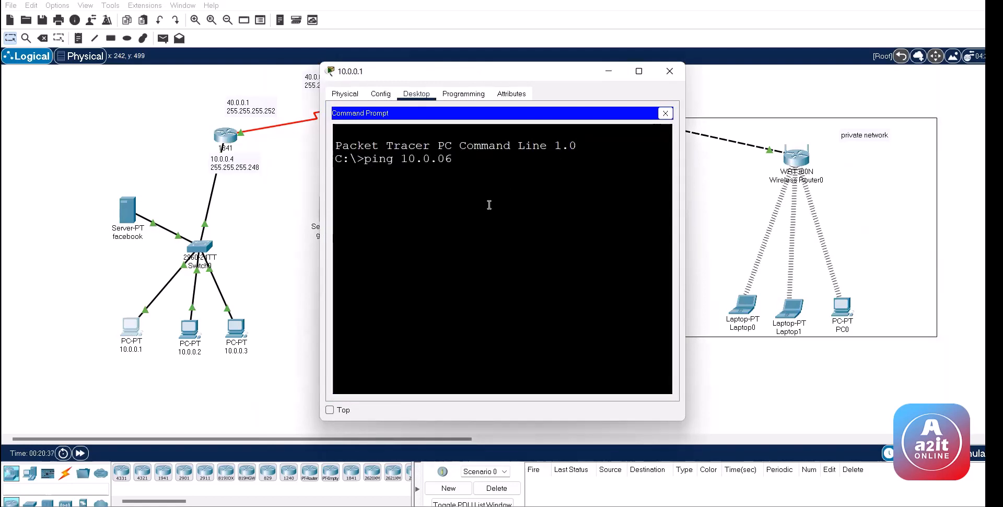
key(BackSpace)
key(Return)
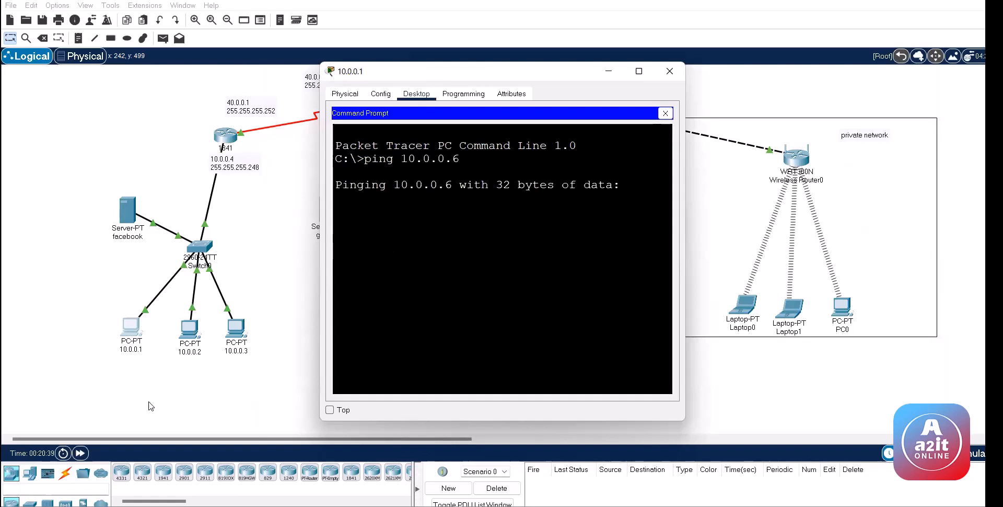
click(84, 453)
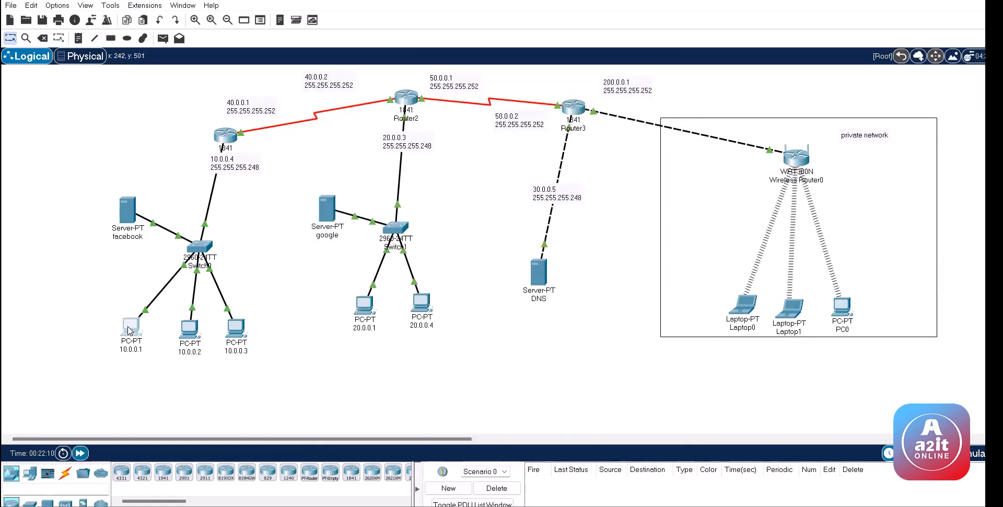
click(131, 328)
Step: Rerun the ping to 10.0.0.6 from PC 10.0.0.1, then return to the topology
key(Up)
key(Return)
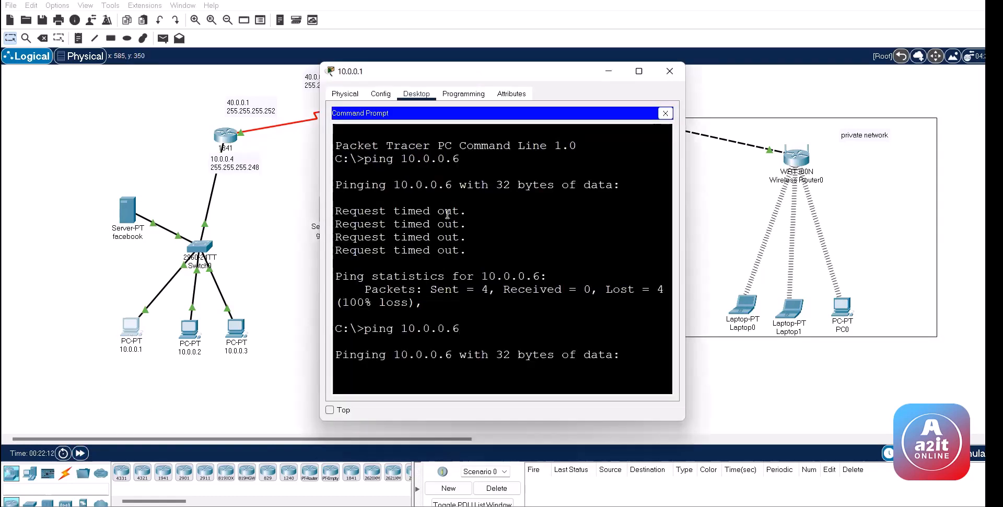
click(81, 453)
Step: Send simple PDUs from PC 10.0.0.1 to 20.0.0.1, 20.0.0.4 and Router2, then clear the failed results
click(163, 38)
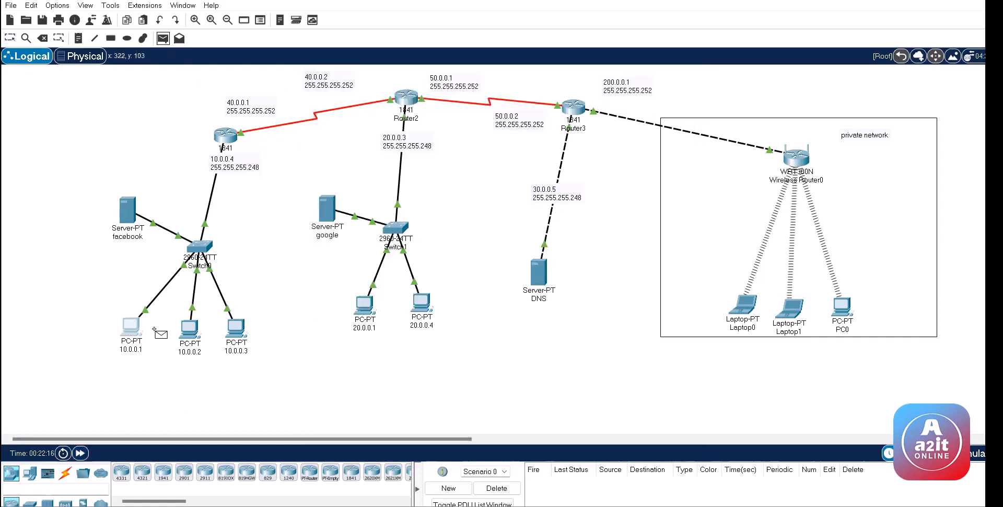
click(365, 305)
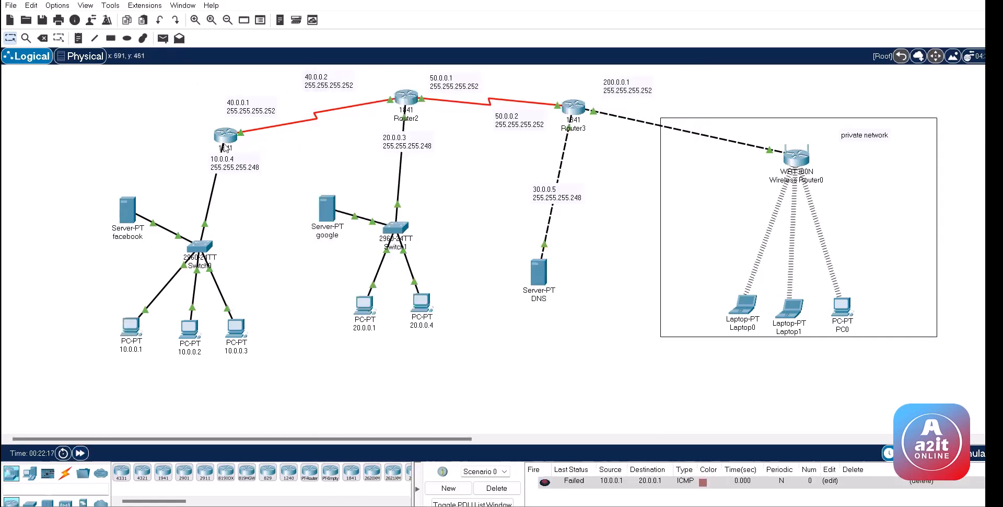
click(163, 38)
click(130, 326)
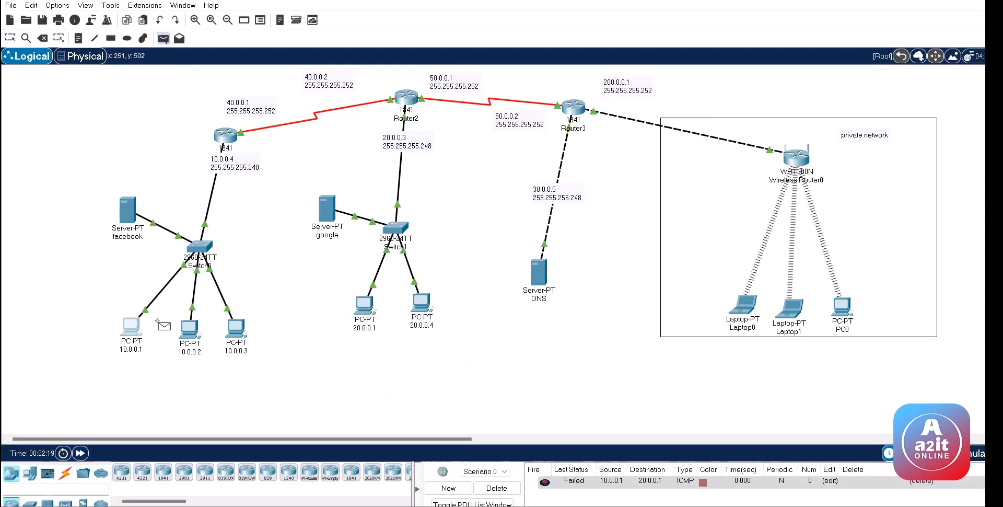
click(423, 304)
click(164, 38)
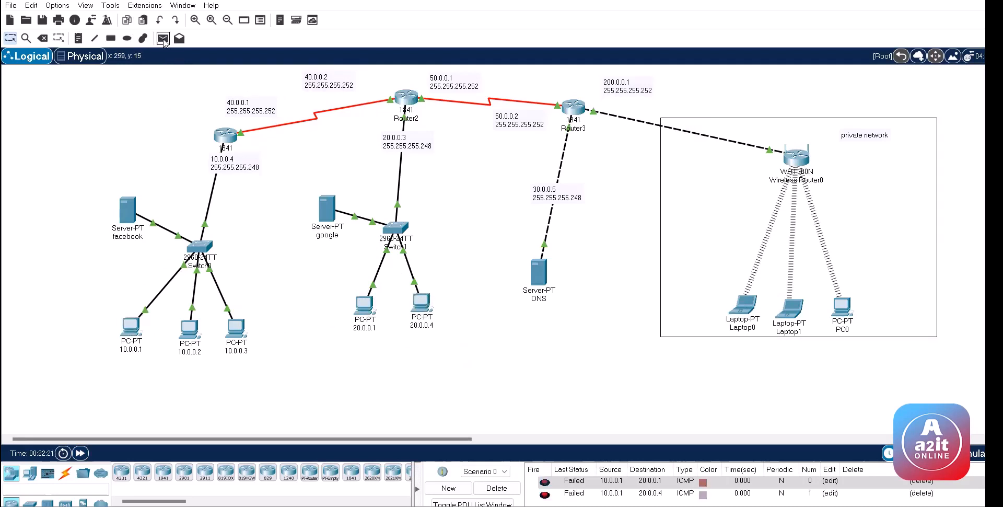
click(129, 317)
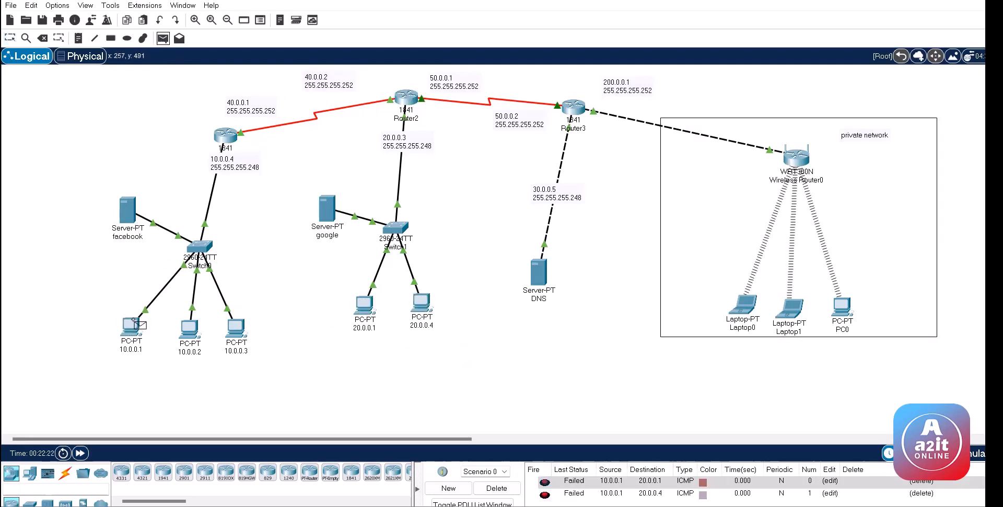
click(407, 97)
click(495, 487)
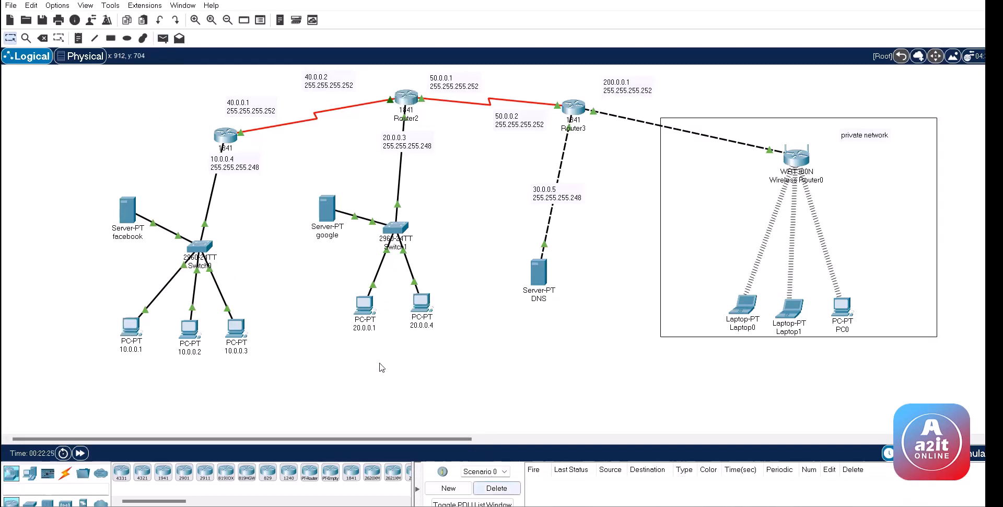
click(228, 137)
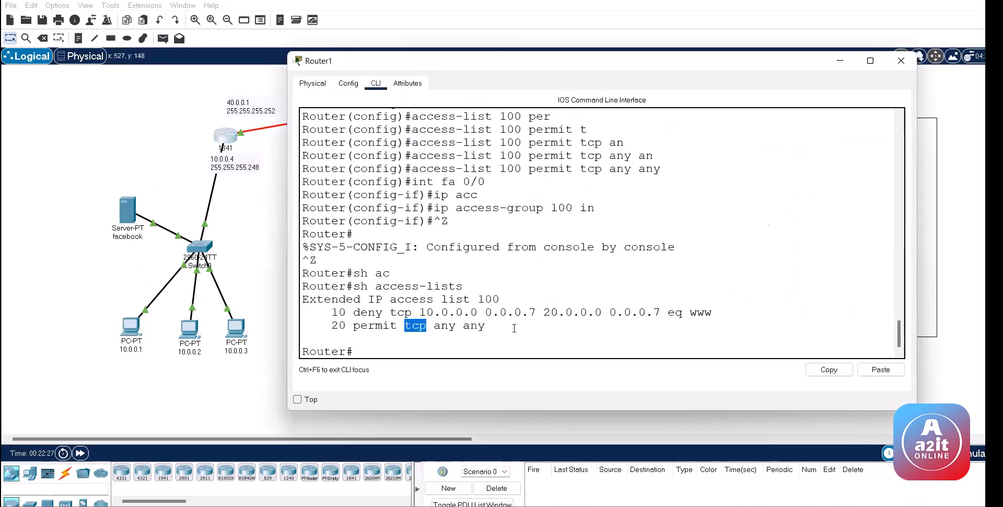
Step: Review ACL 100's deny rule for source network 10.0.0.0, then send Router1's console behind the topology
click(511, 268)
drag(416, 311, 477, 312)
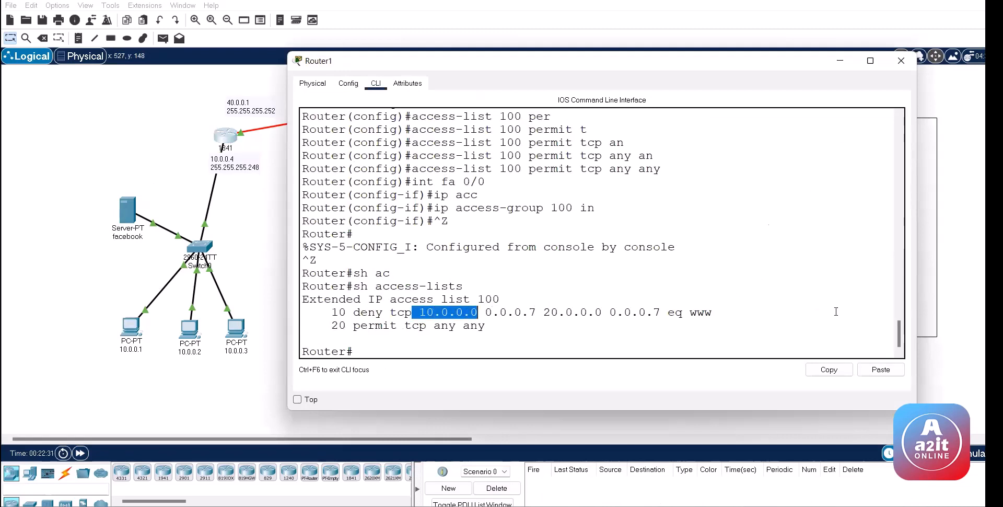
click(620, 257)
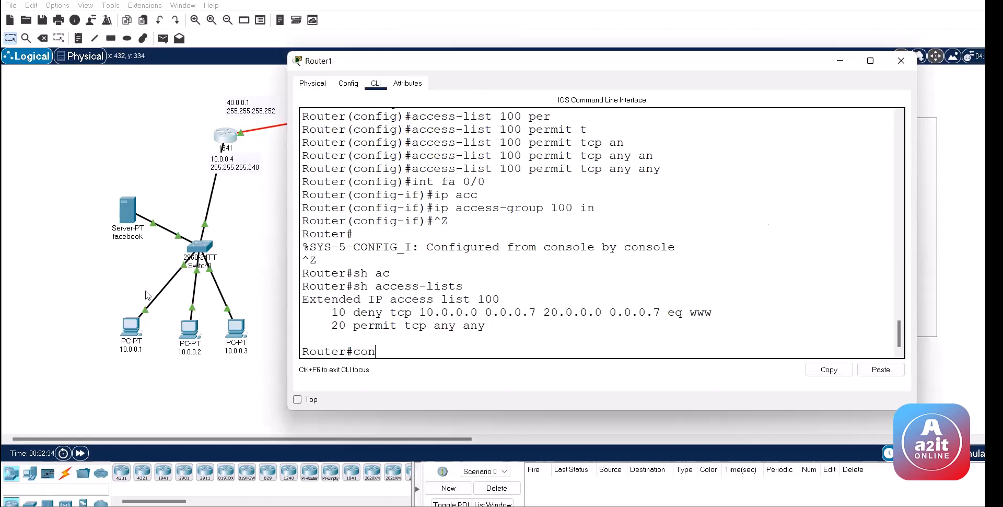
click(76, 280)
drag(119, 141, 320, 407)
click(487, 213)
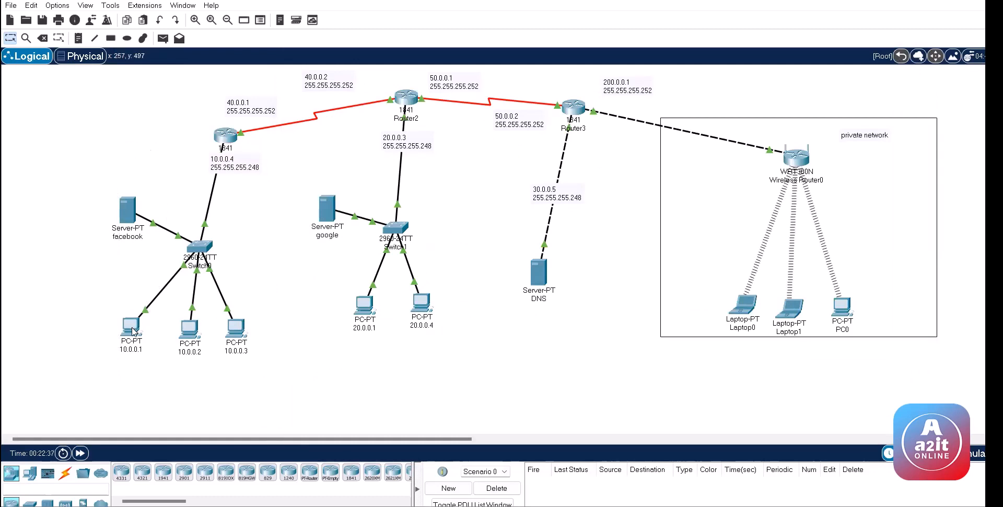
click(131, 326)
Step: Ping the DNS server at 30.0.0.1 from PC 10.0.0.1 and close the PC window
key(Up)
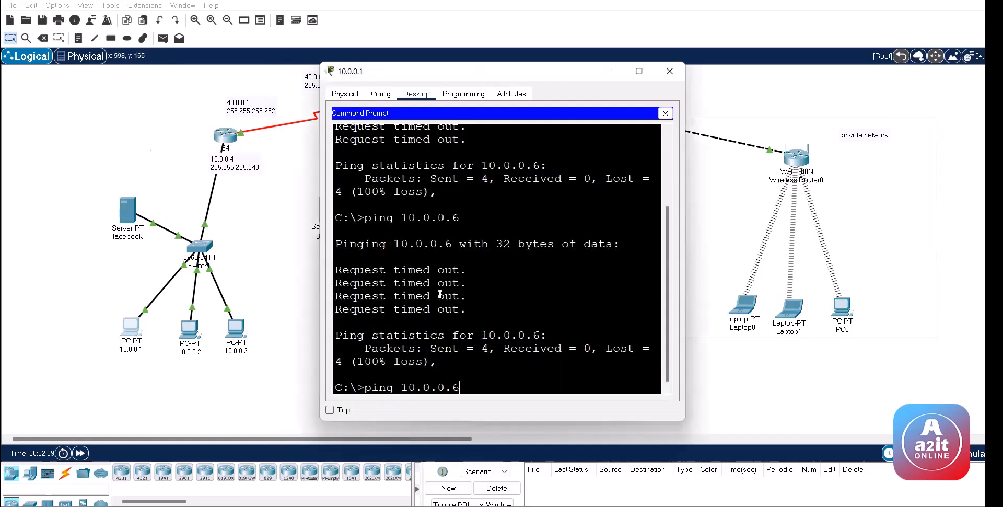
key(Right)
key(BackSpace)
text(2)
key(BackSpace)
text(3)
key(Return)
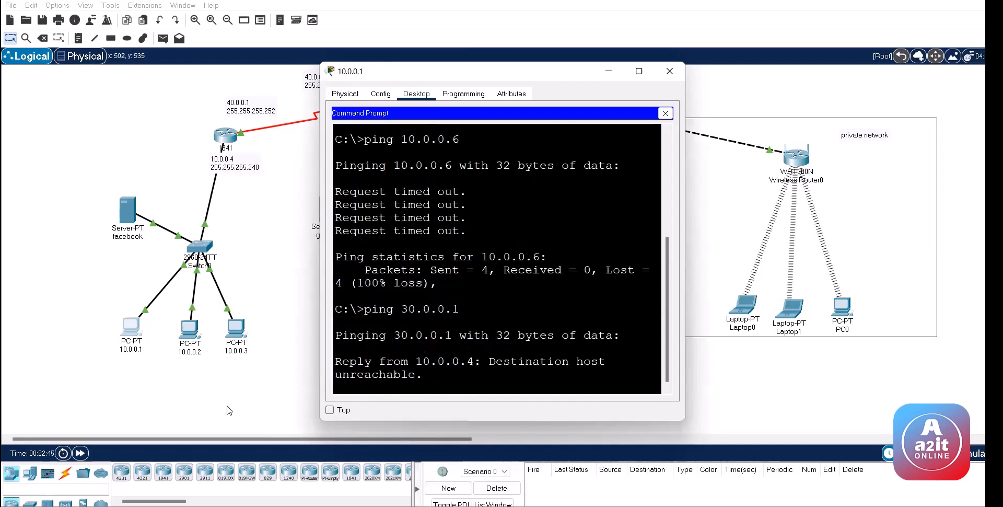
click(669, 71)
Step: Check in the DNS server's IP Configuration that its IPv4 address is 30.0.0.1
click(538, 270)
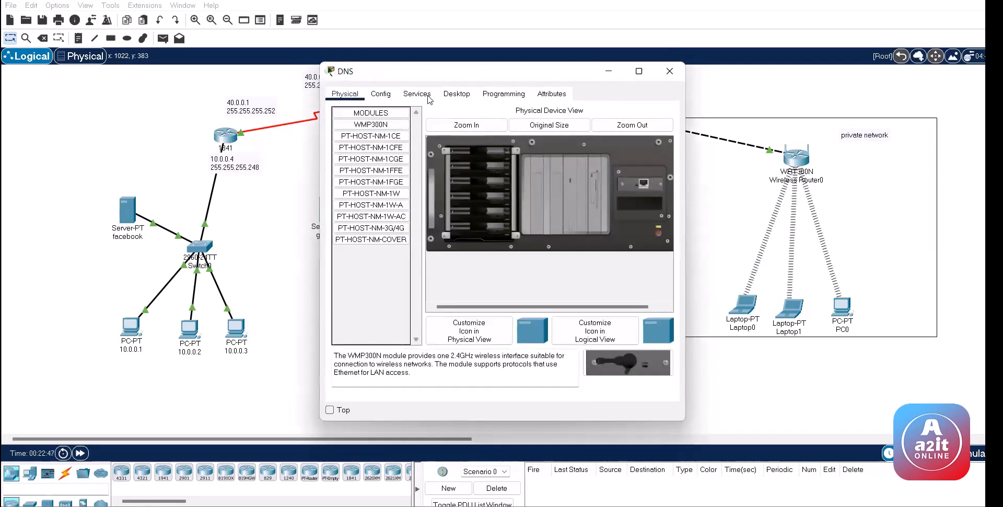
click(456, 94)
click(410, 157)
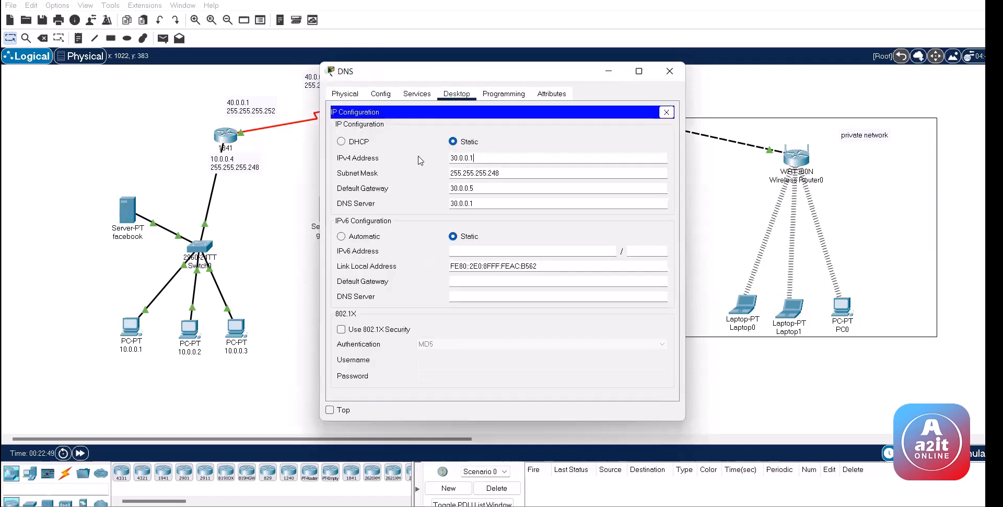
drag(475, 158, 103, 155)
click(102, 155)
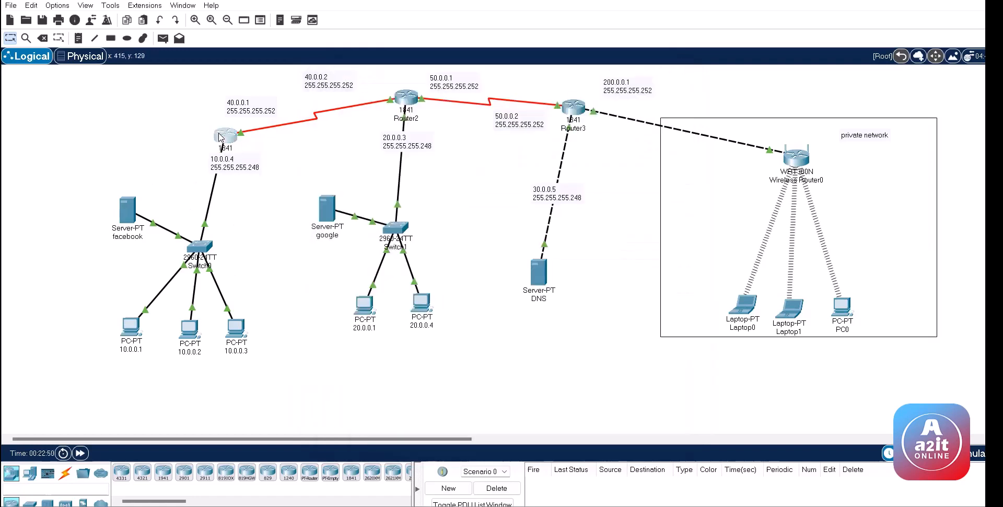
click(220, 137)
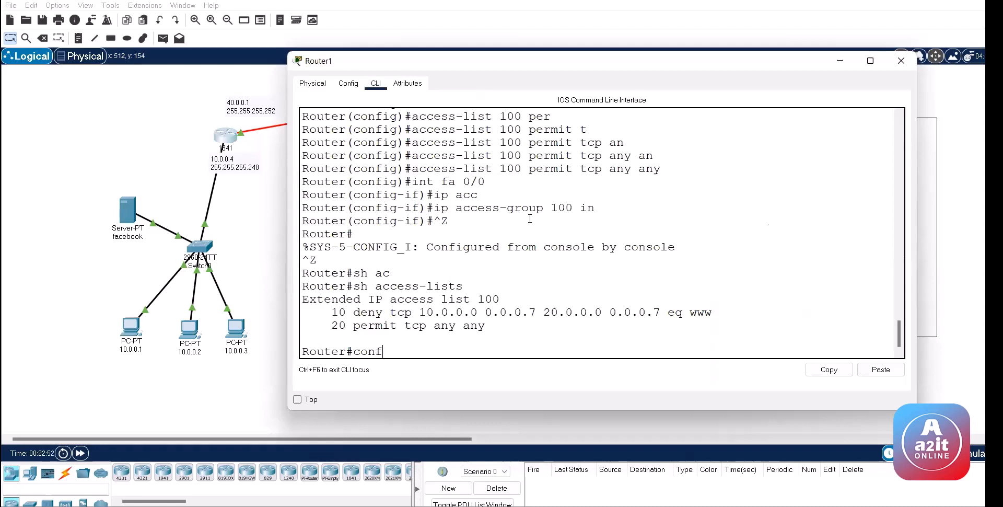
Step: Enter configuration mode on Router1 and delete access list 100 with 'no access-list 100'
text(conf)
key(Return)
key(Return)
key(Return)
key(Return)
key(Up)
key(Up)
key(Up)
key(Up)
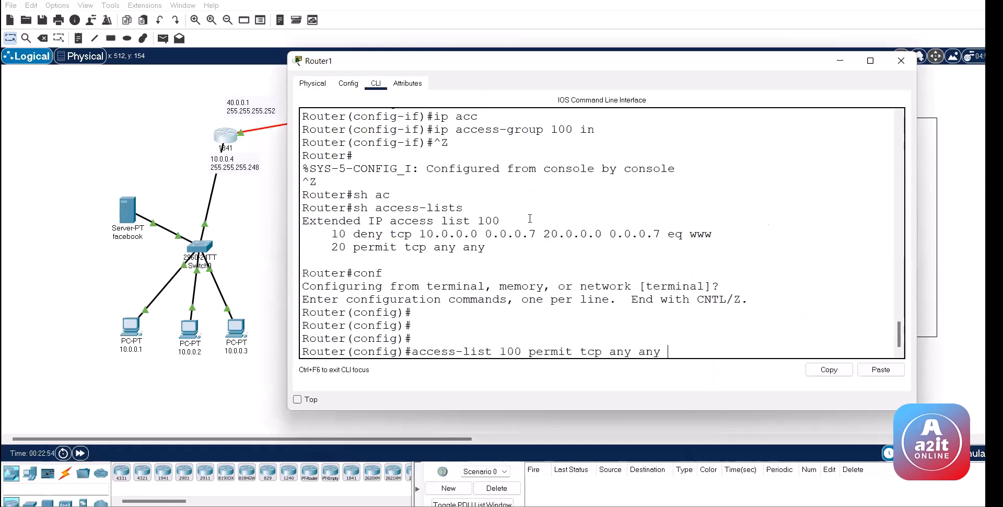
key(Down)
key(Down)
key(Down)
key(Down)
text(no)
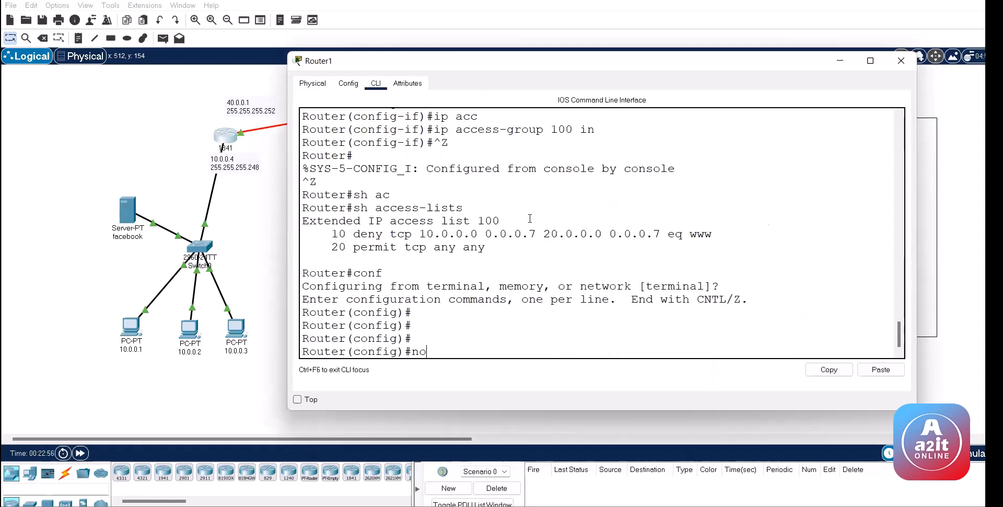
text( ac)
key(Tab)
text(100)
key(Return)
key(Return)
key(Return)
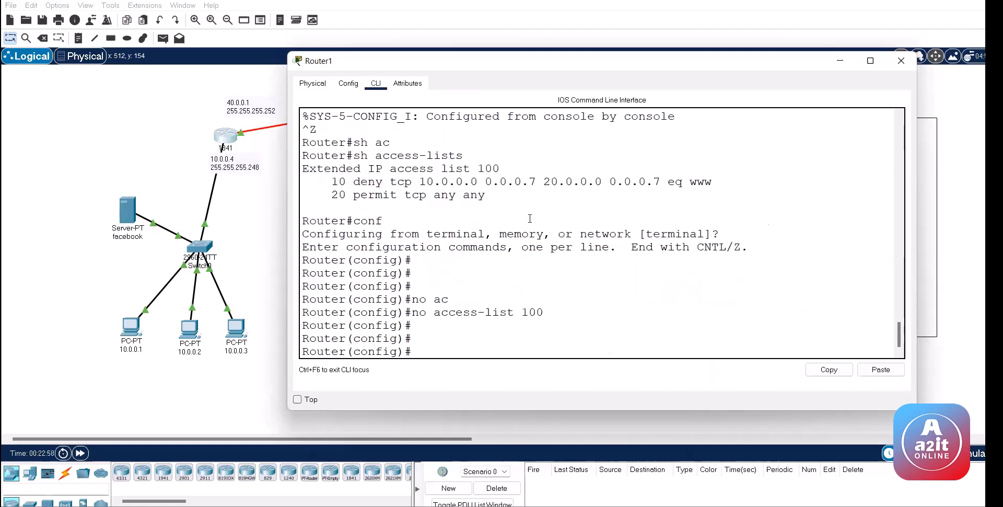
Step: Add 'access-list 100 deny tcp host 10.0.0.1 host 20.0.0.6 eq www'
key(Up)
key(Up)
key(Up)
key(Up)
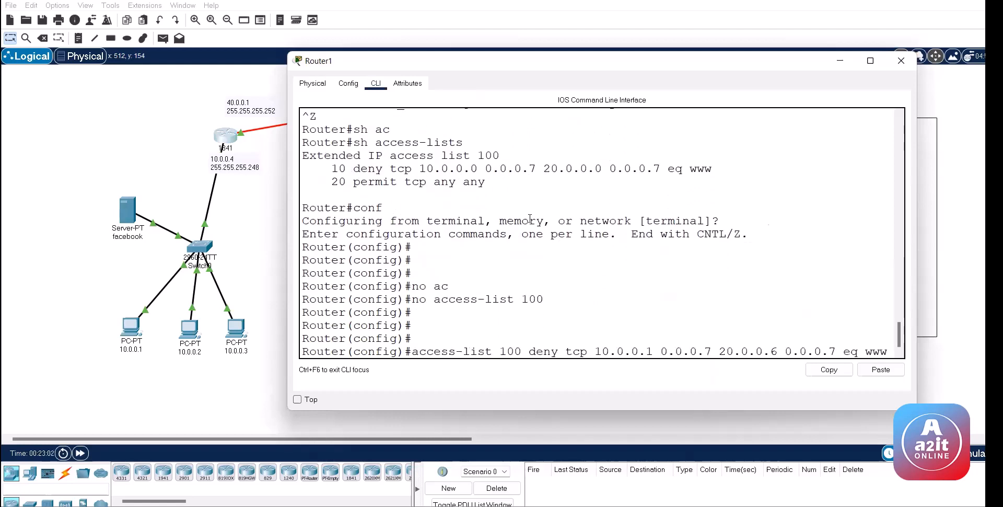
key(BackSpace)
key(BackSpace)
key(BackSpace)
key(BackSpace)
key(BackSpace)
key(BackSpace)
key(BackSpace)
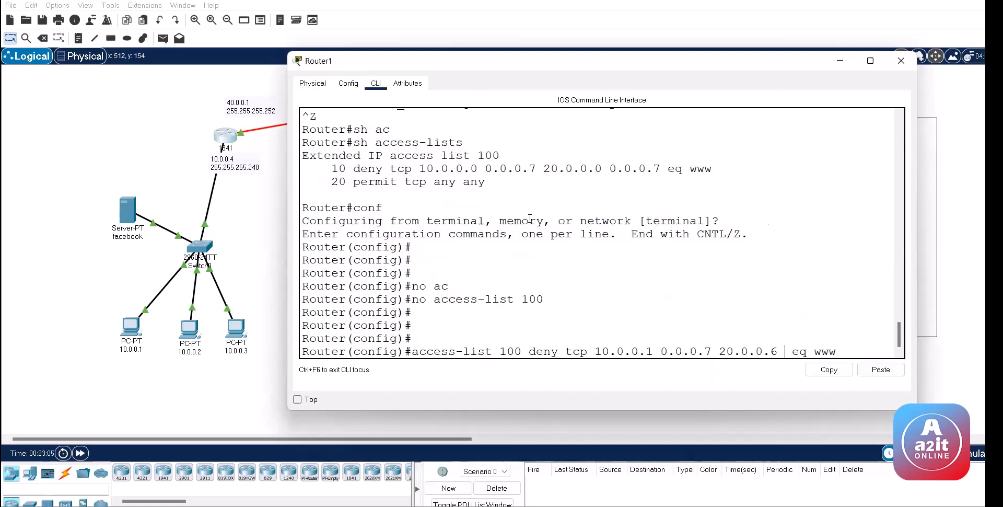
key(BackSpace)
key(BackSpace)
key(BackSpace)
key(BackSpace)
key(BackSpace)
key(BackSpace)
key(BackSpace)
key(BackSpace)
key(BackSpace)
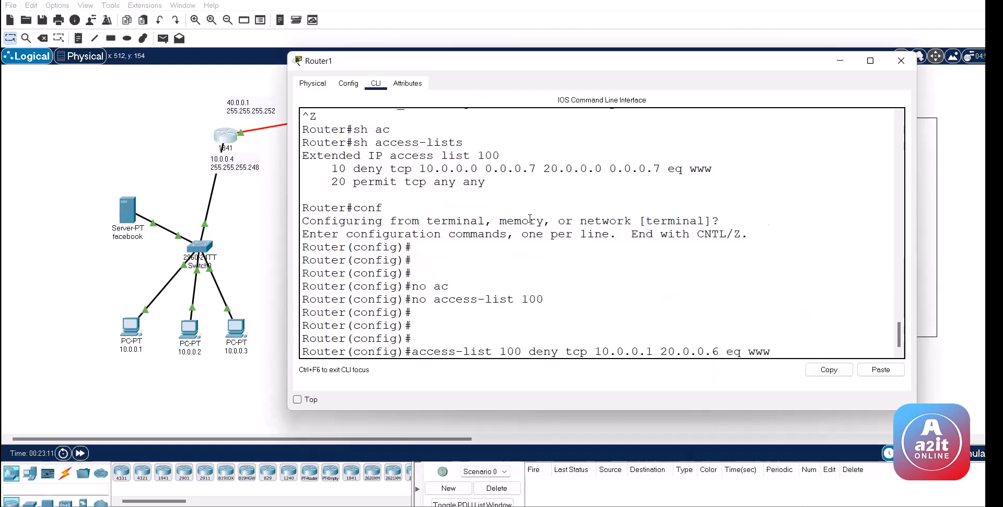
text(host 10.0.0.1 )
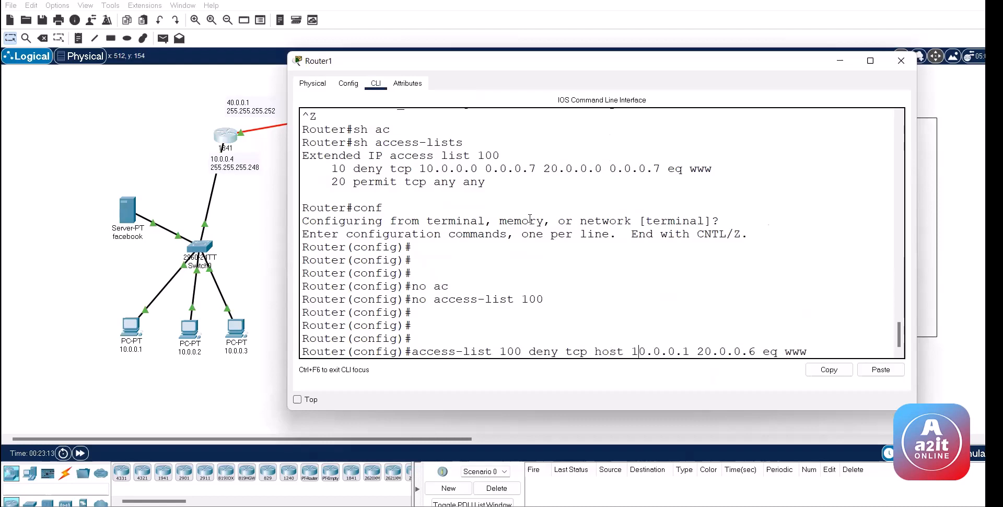
text(host)
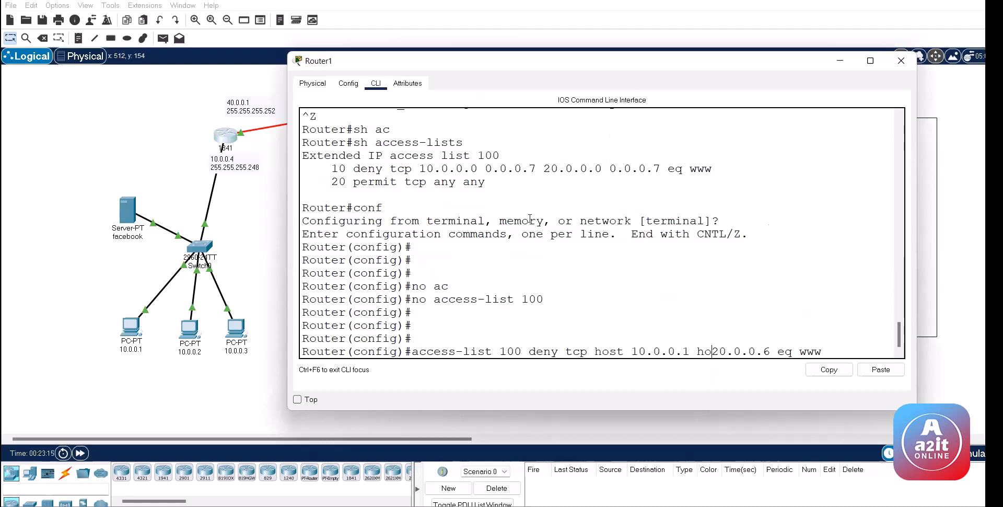
key(Return)
Step: Add 'access-list 100 permit tcp any any' to Router1
text(ac)
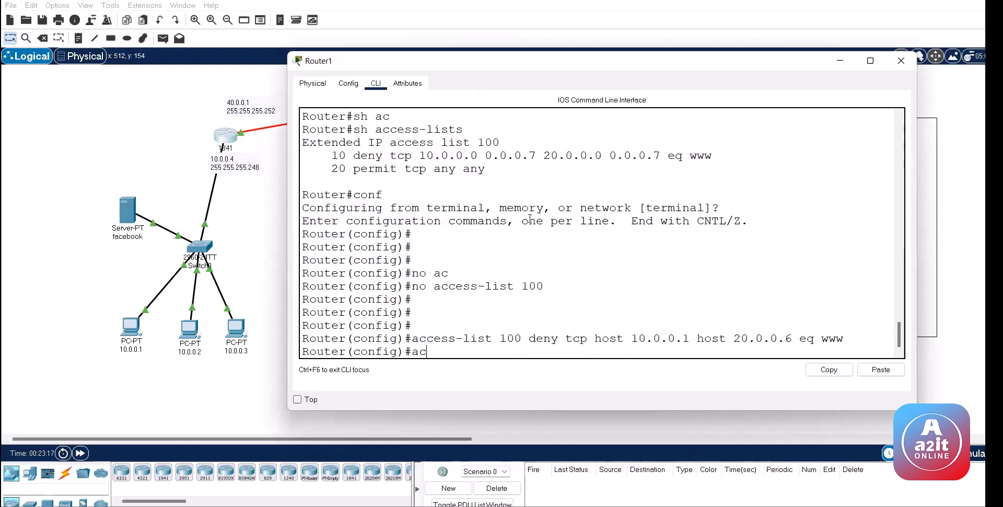
key(Tab)
text(100 )
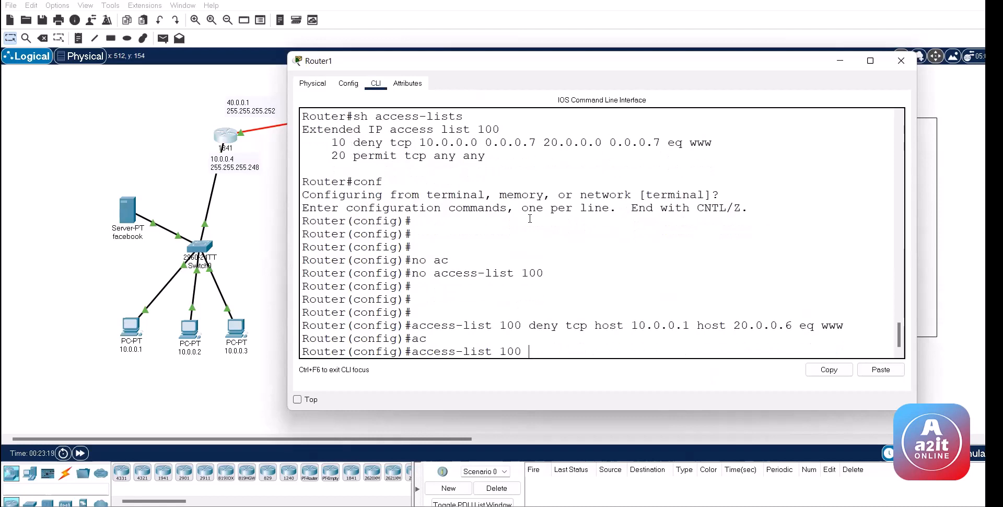
text(per)
key(Tab)
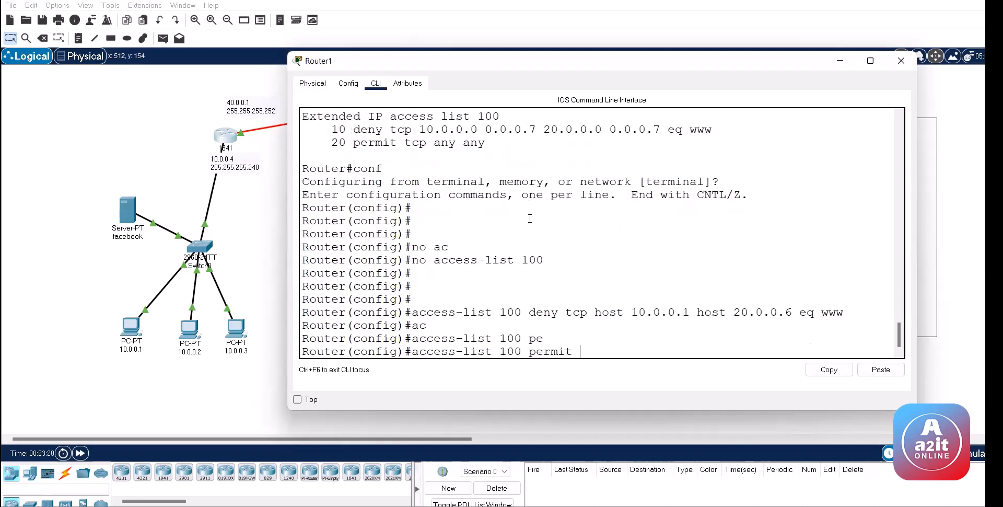
text(TC)
key(Tab)
text(p )
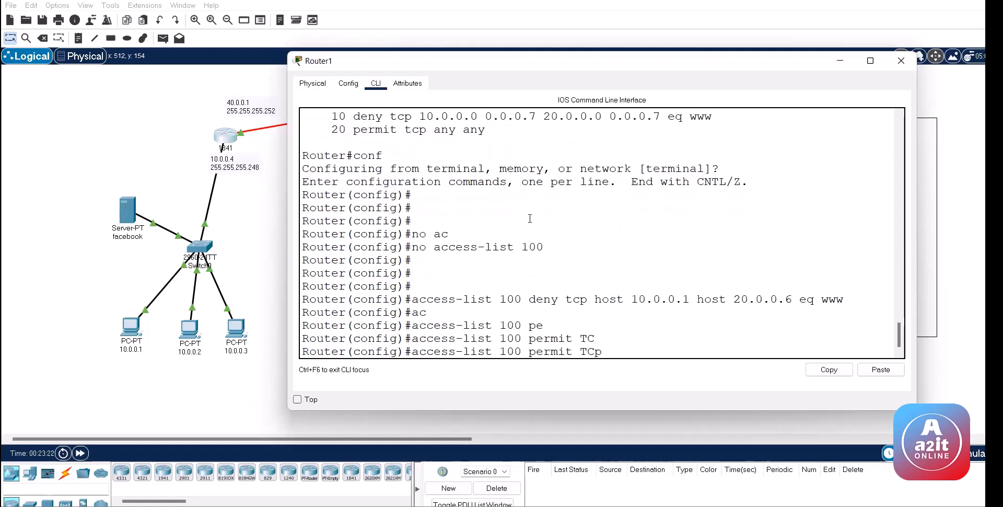
text(AN)
key(Tab)
text(AN)
key(Tab)
key(Return)
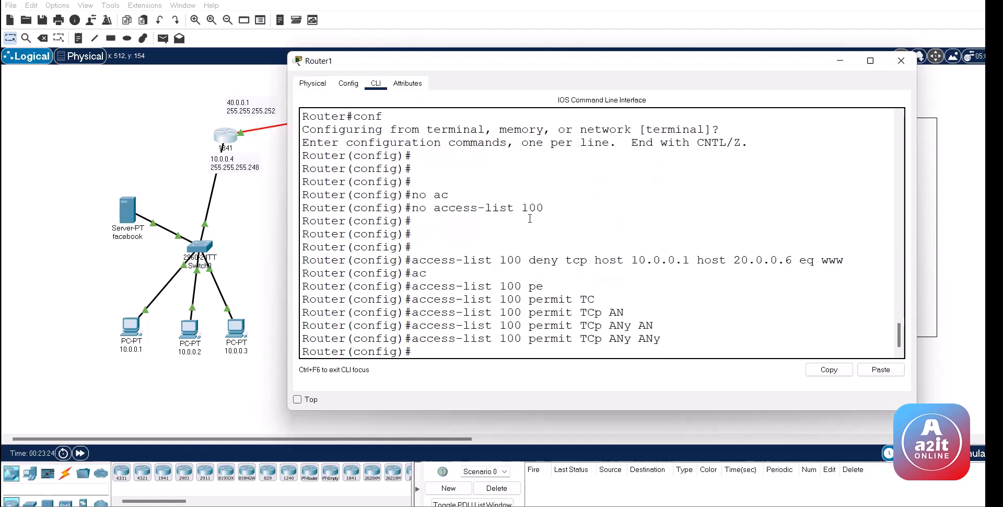
Step: Add 'access-list 100 permit ip any any' to Router1
text(AC)
key(Tab)
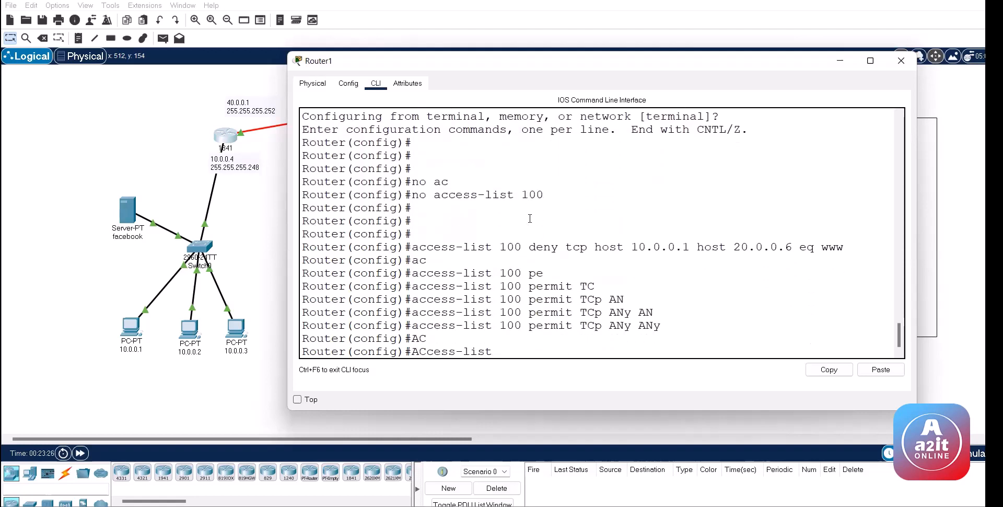
text(100 pe)
key(Tab)
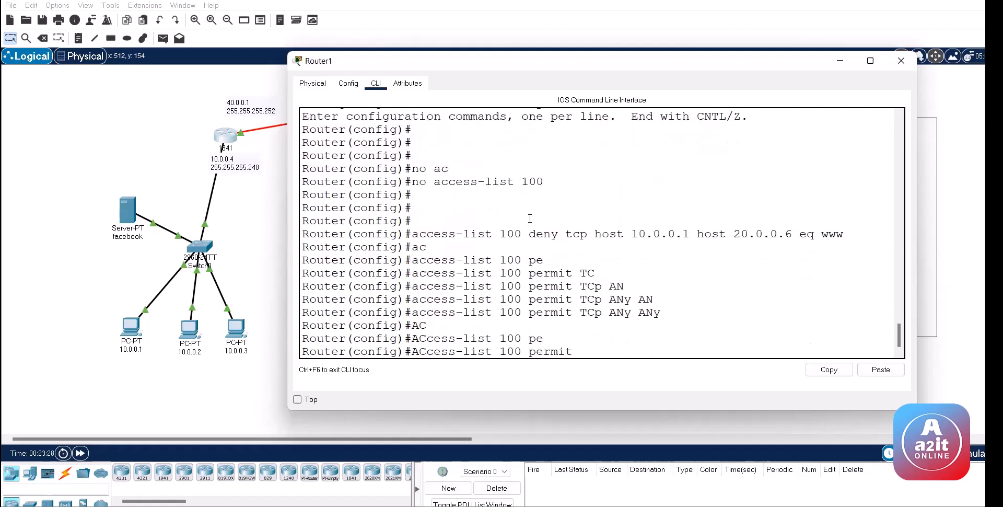
text(ip an)
key(Tab)
text(am)
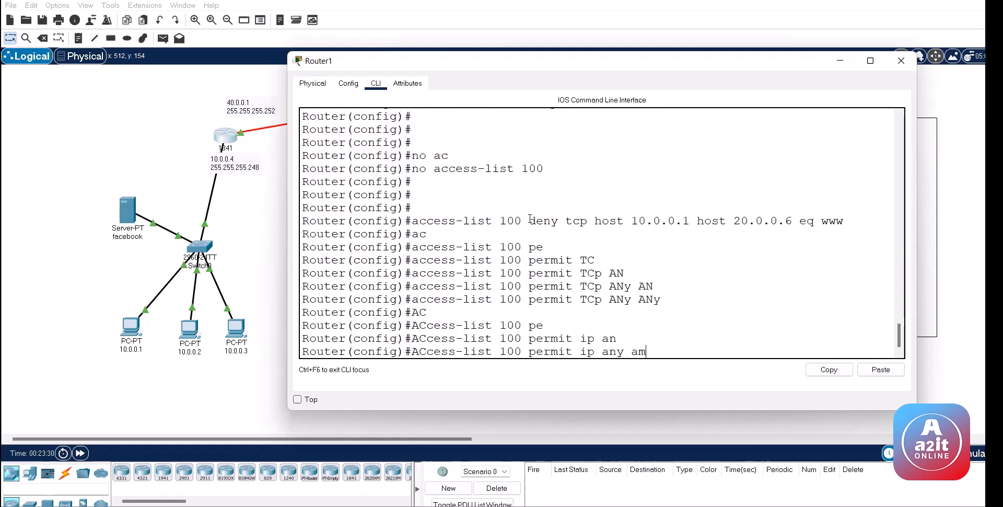
key(Tab)
key(BackSpace)
key(Tab)
key(Return)
key(Return)
key(Return)
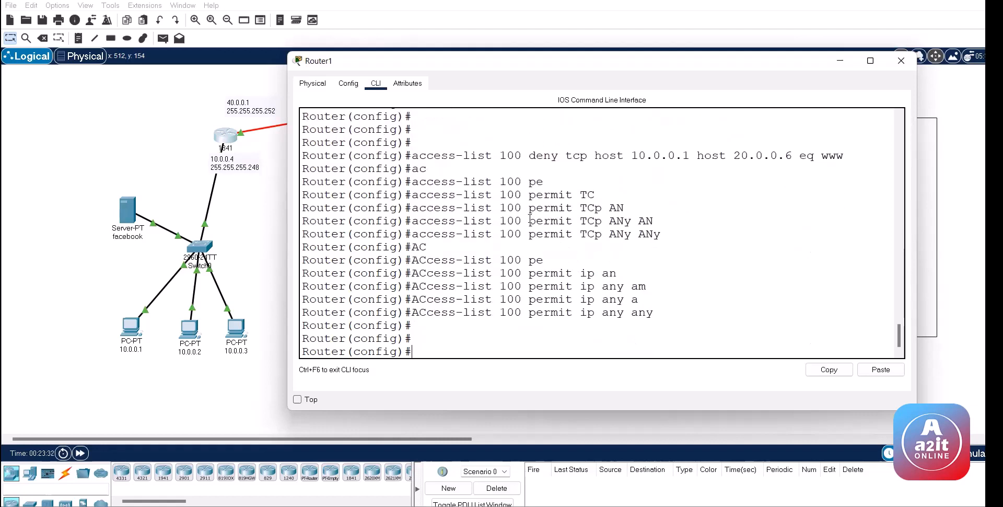
Step: Apply access list 100 inbound on interface fa 0/0 with 'ip access-group 100 in'
key(Up)
key(Up)
key(Up)
key(Up)
key(Up)
key(Return)
key(Up)
key(Up)
key(Up)
key(Up)
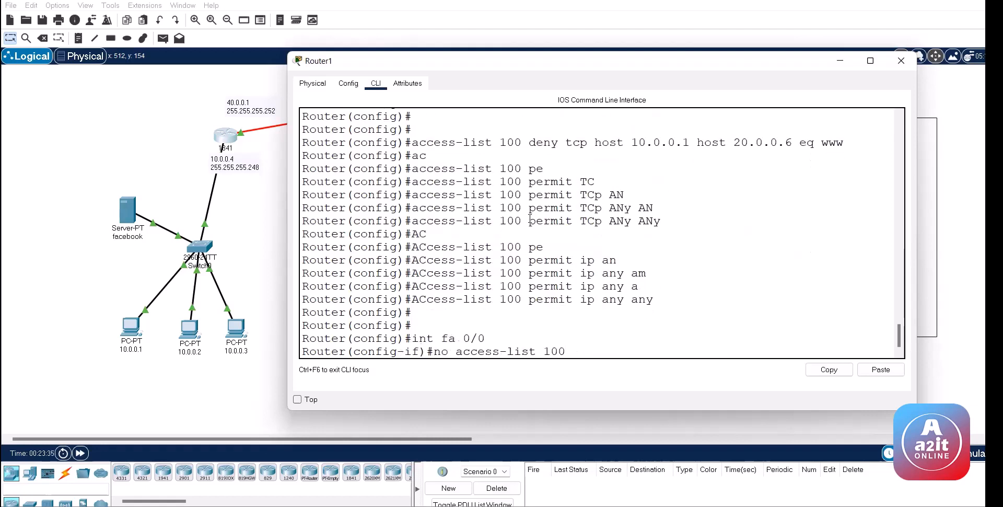
key(Return)
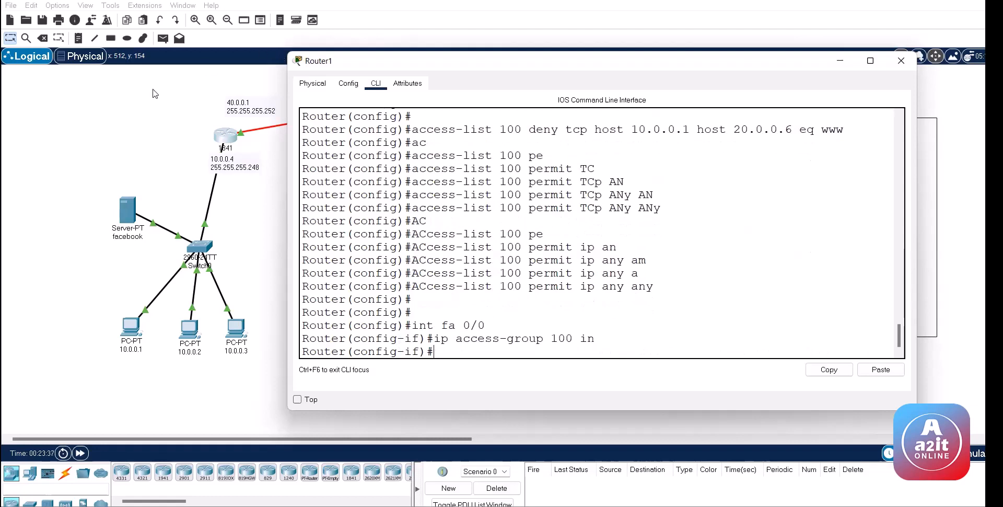
click(163, 39)
Step: Send simple PDUs from PC 10.0.0.1 to 20.0.0.1 and the google server, then clear the results
click(130, 326)
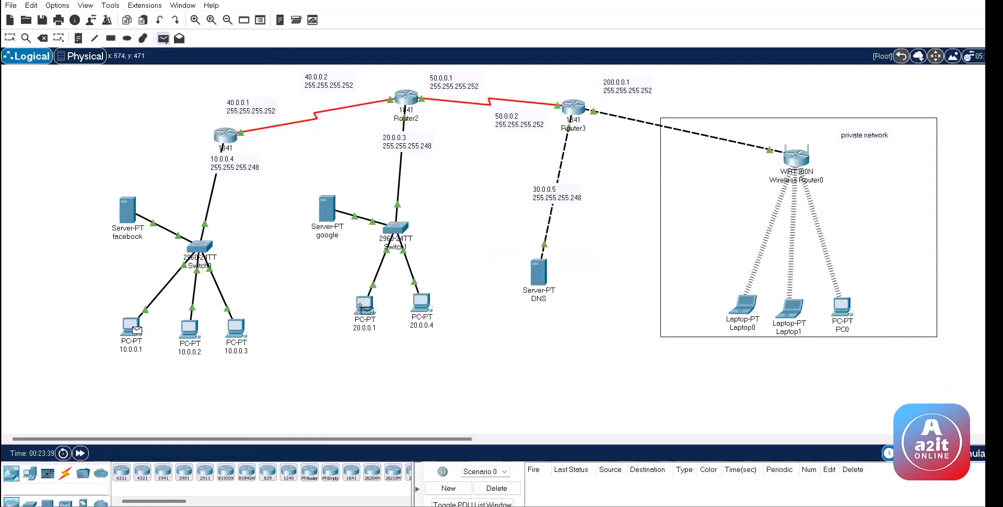
click(364, 305)
click(163, 38)
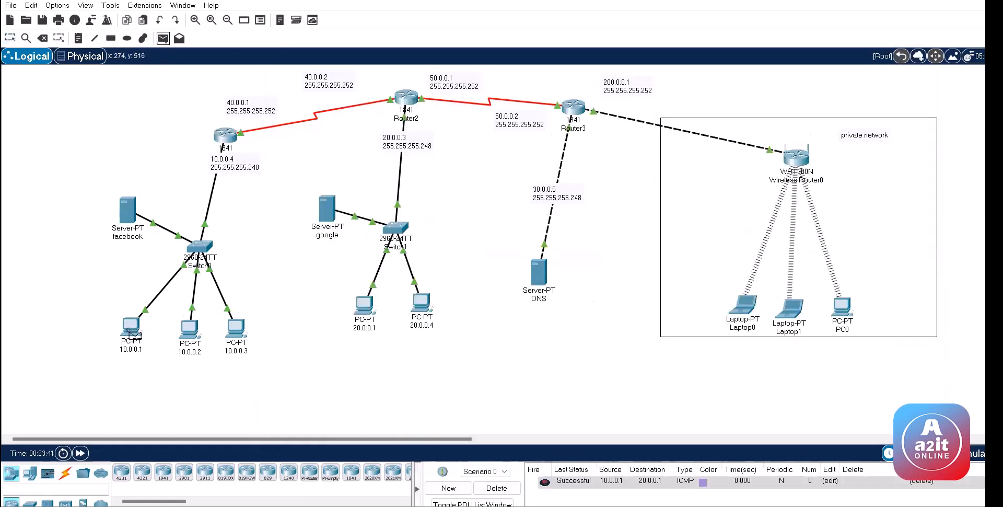
click(130, 329)
click(327, 209)
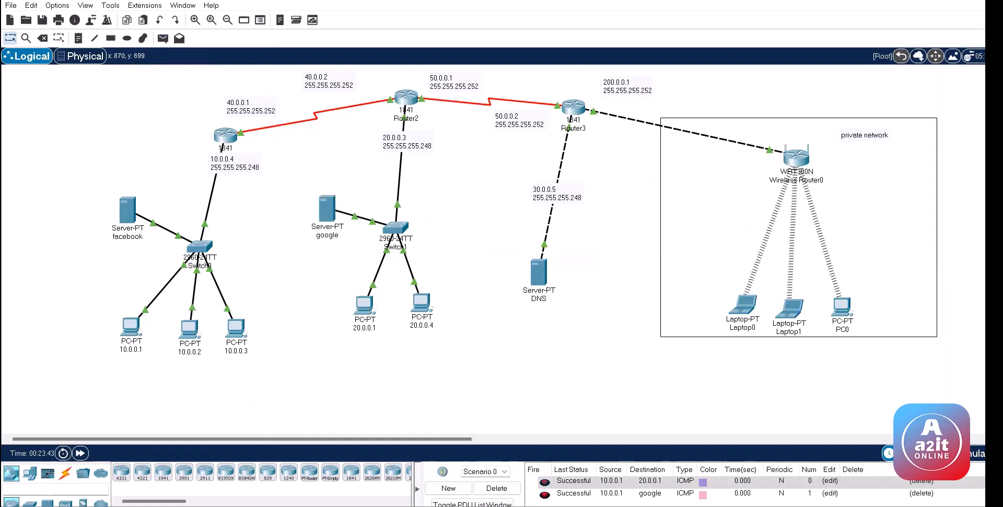
click(496, 487)
Step: Rerun the ping to 10.0.0.6 from PC 10.0.0.1's command prompt
click(131, 326)
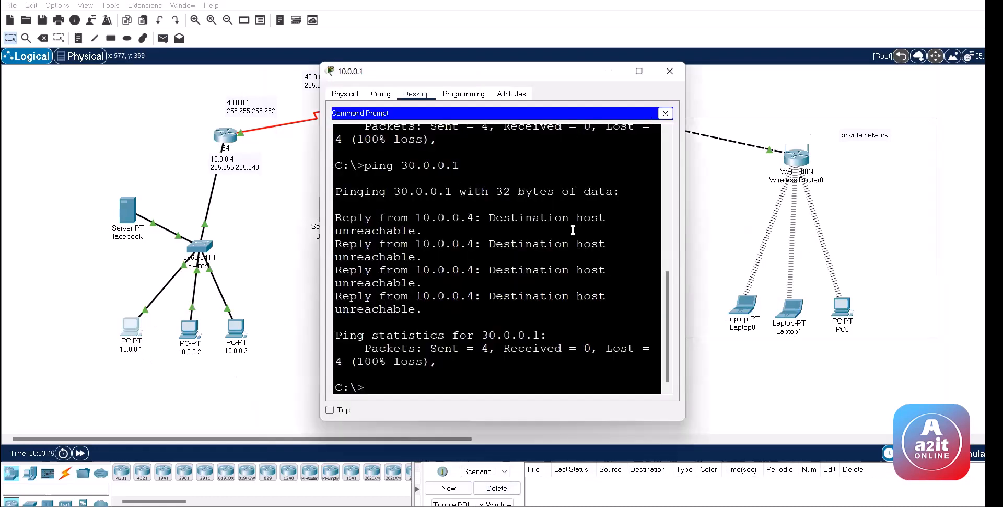
key(Up)
key(Up)
key(Return)
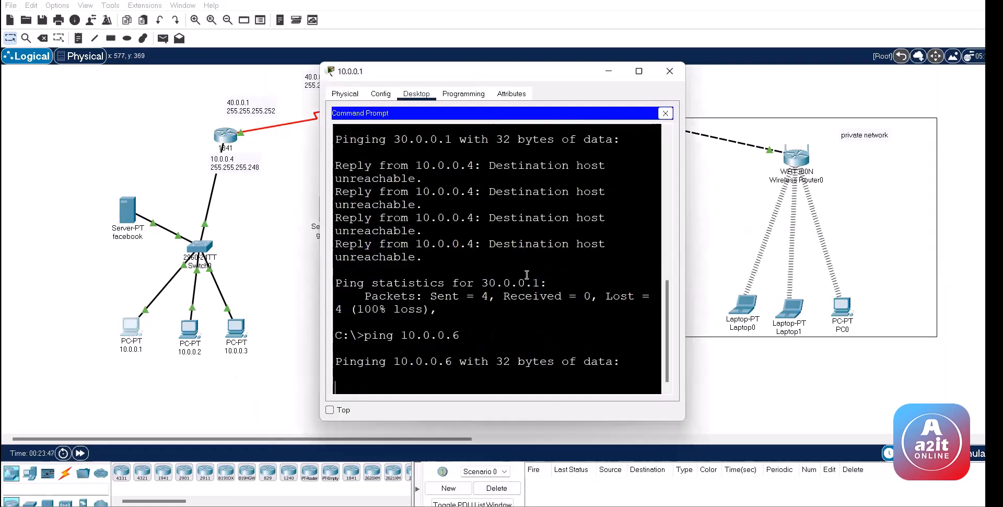
click(141, 365)
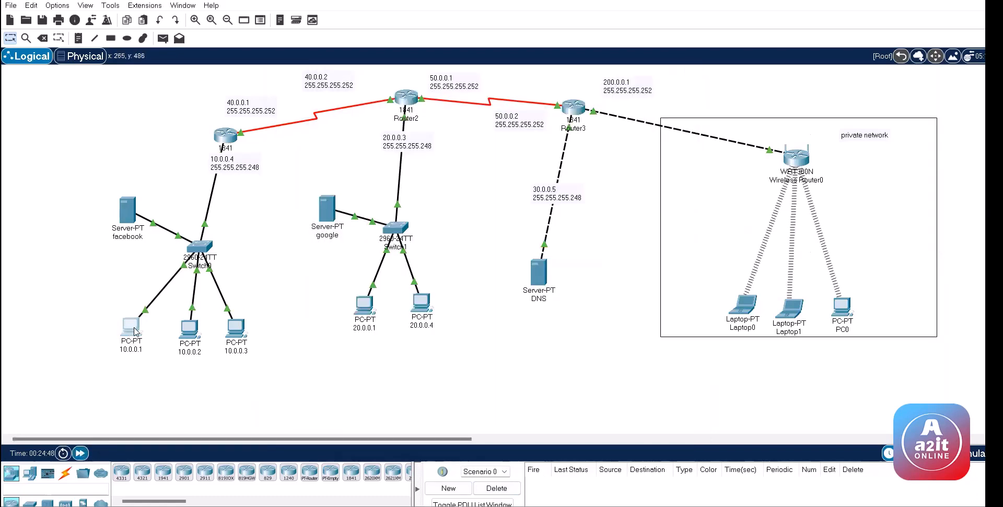
click(137, 330)
click(321, 219)
Step: Check the google server's address, then ping 20.0.0.6 from PC 10.0.0.1 and get 4 replies
click(328, 209)
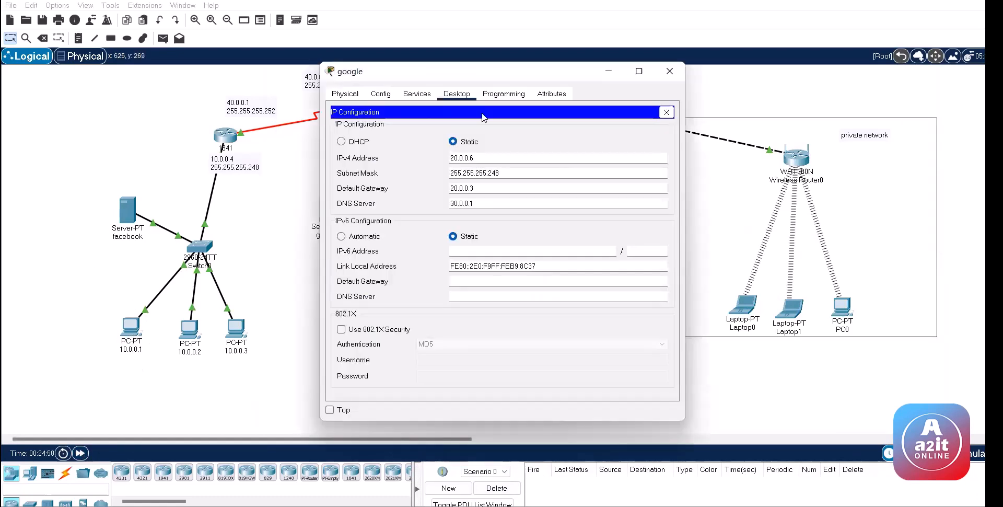
click(130, 333)
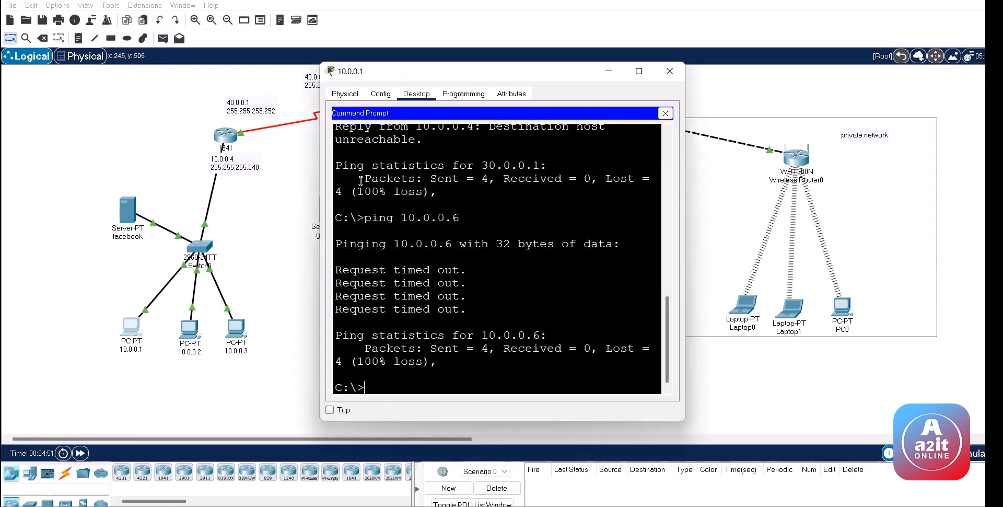
text(ping 20.0.0)
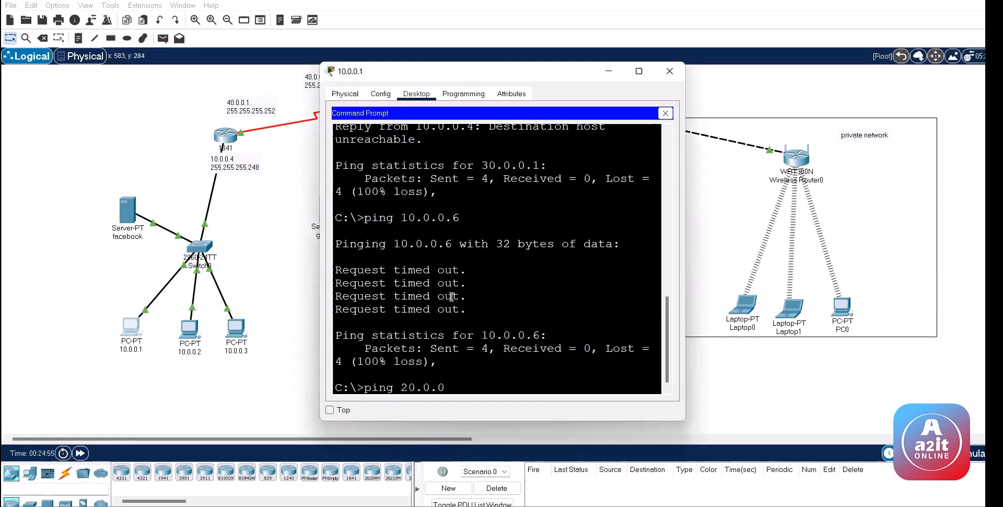
text(.6)
key(Return)
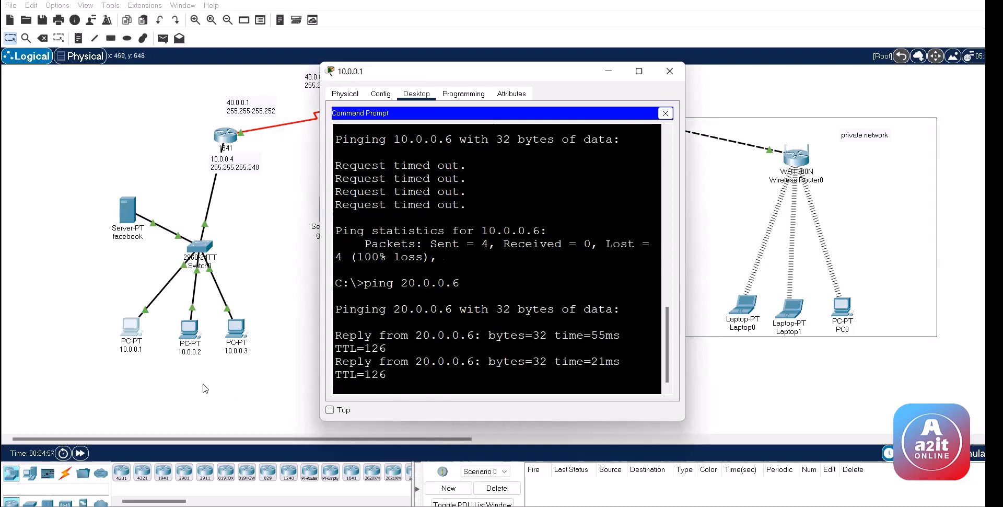
click(298, 265)
click(137, 328)
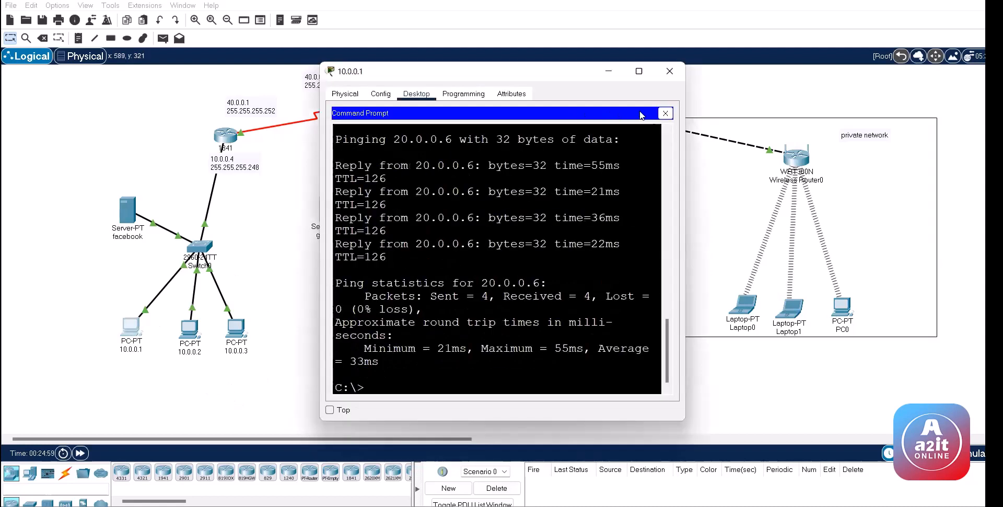
click(665, 113)
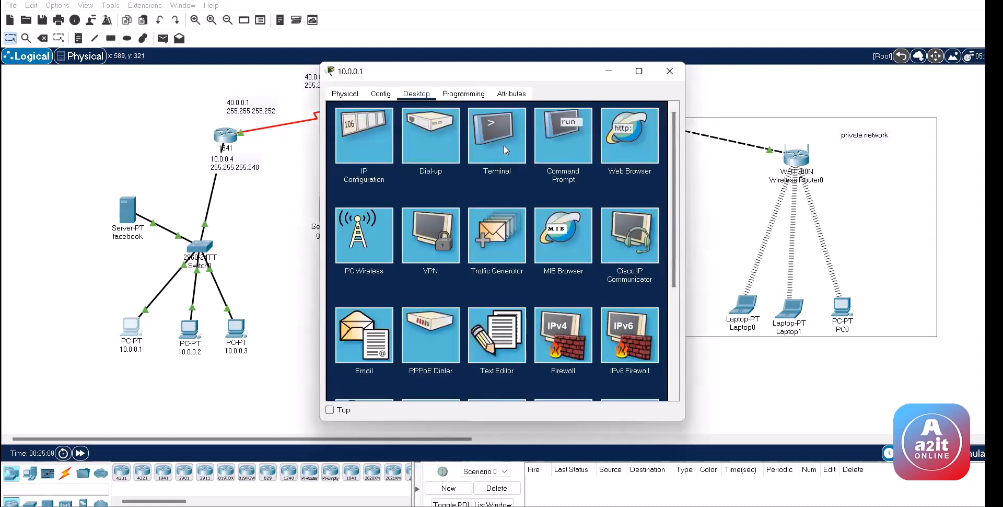
Step: Browse to google.com in PC 10.0.0.1's web browser; the page stays blank
click(629, 141)
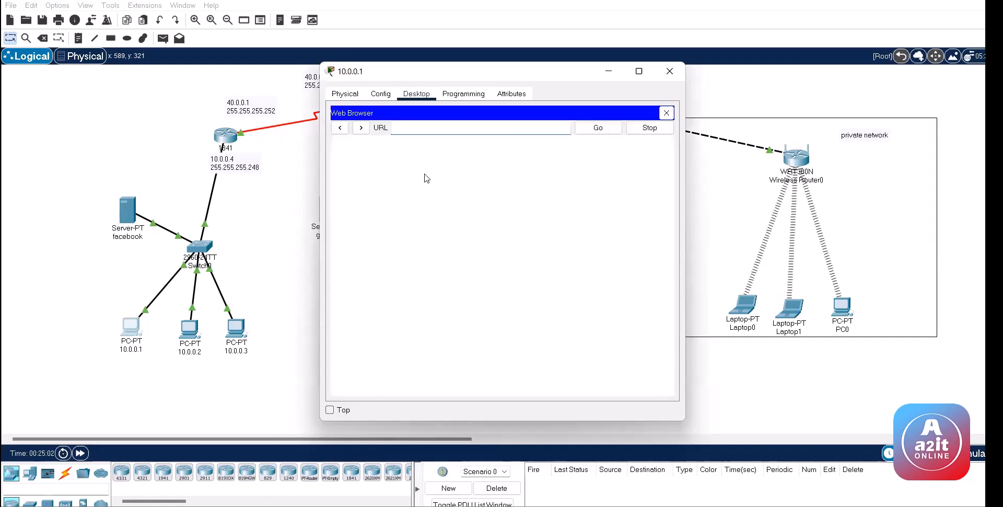
text(google.com)
key(Return)
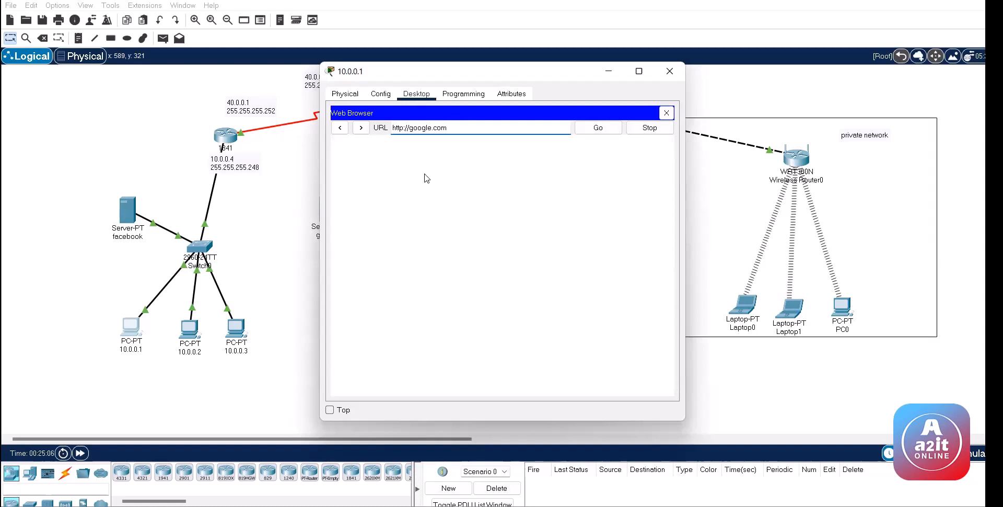
click(672, 71)
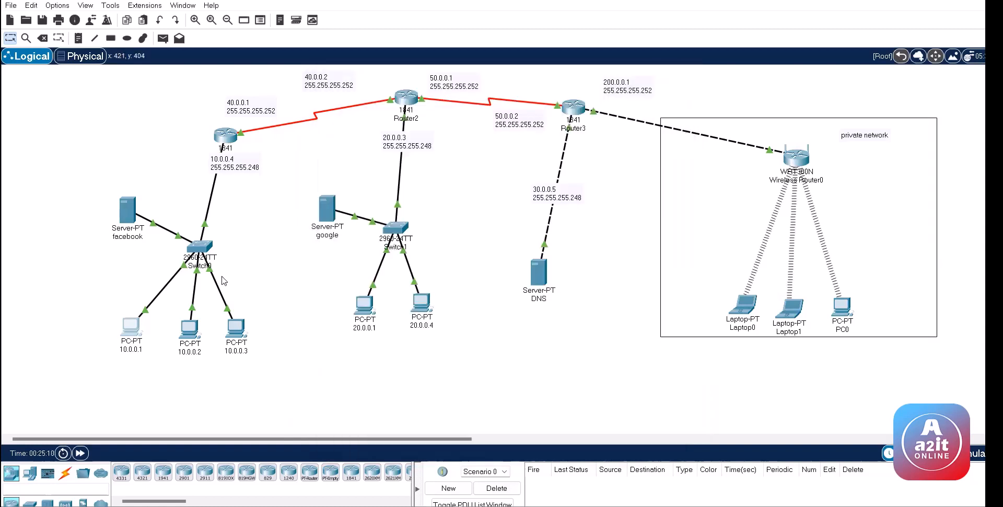
Step: Load facebook.com in PC 10.0.0.1's browser, then close the browser and PC window
click(132, 327)
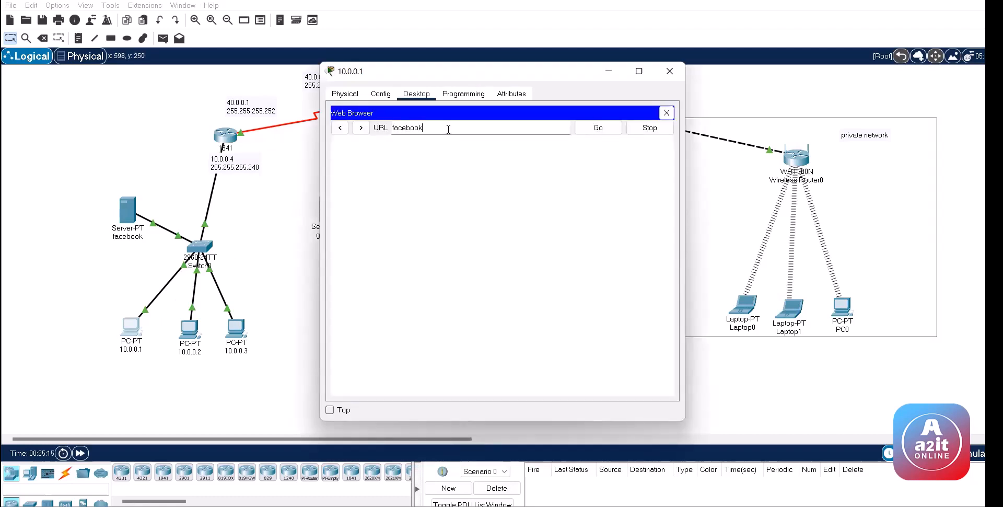
text(.com)
key(Return)
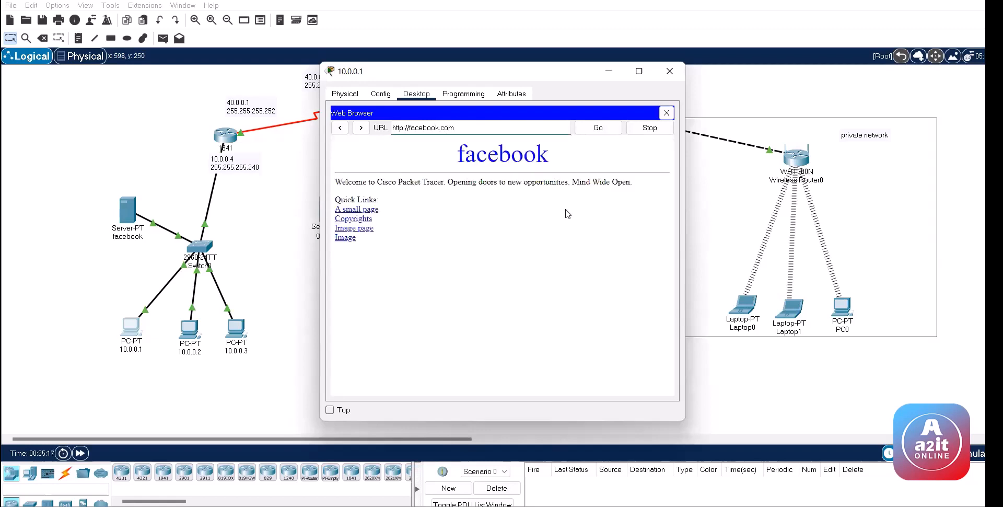
click(667, 113)
click(670, 71)
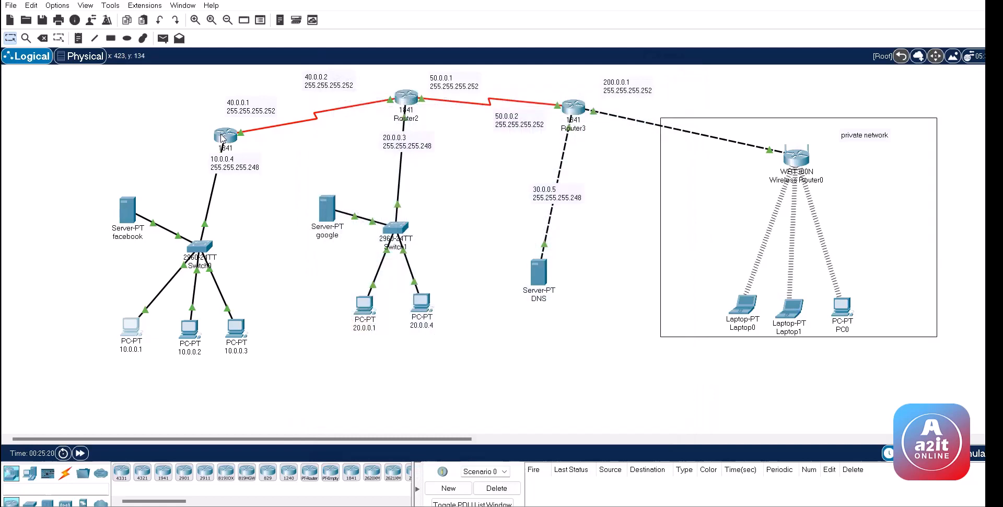
Step: Review the access-list 100 rule lines in Router1's console output
click(222, 137)
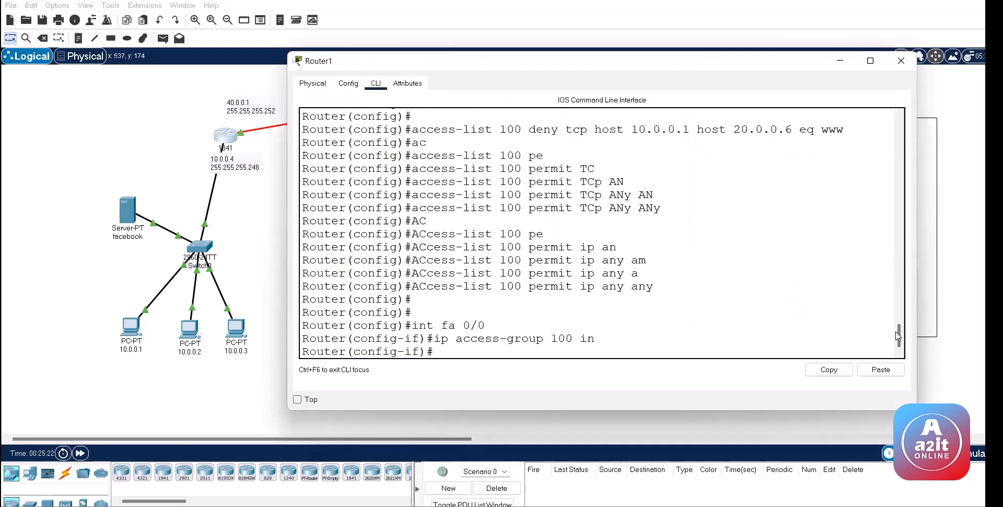
scroll(627, 230, up, 3)
drag(572, 218, 691, 221)
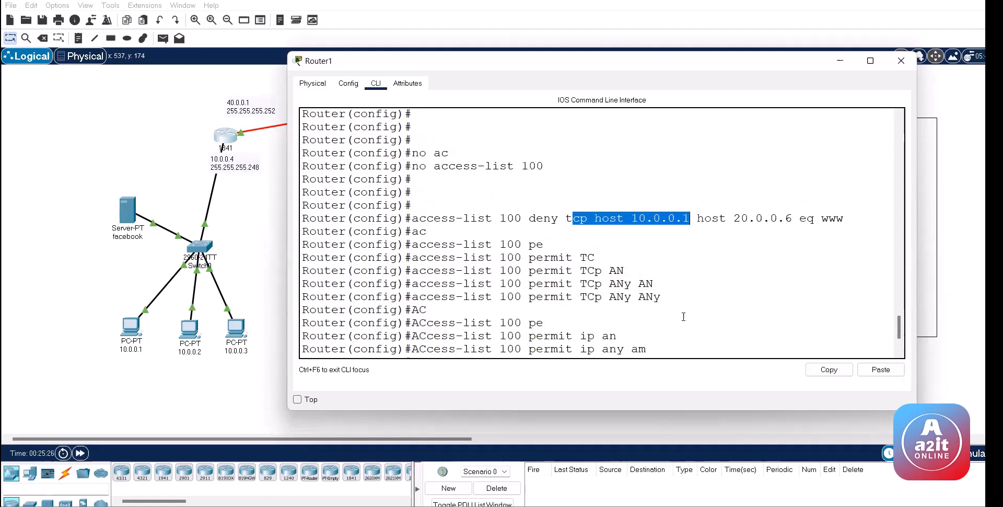
drag(684, 317, 679, 313)
click(637, 258)
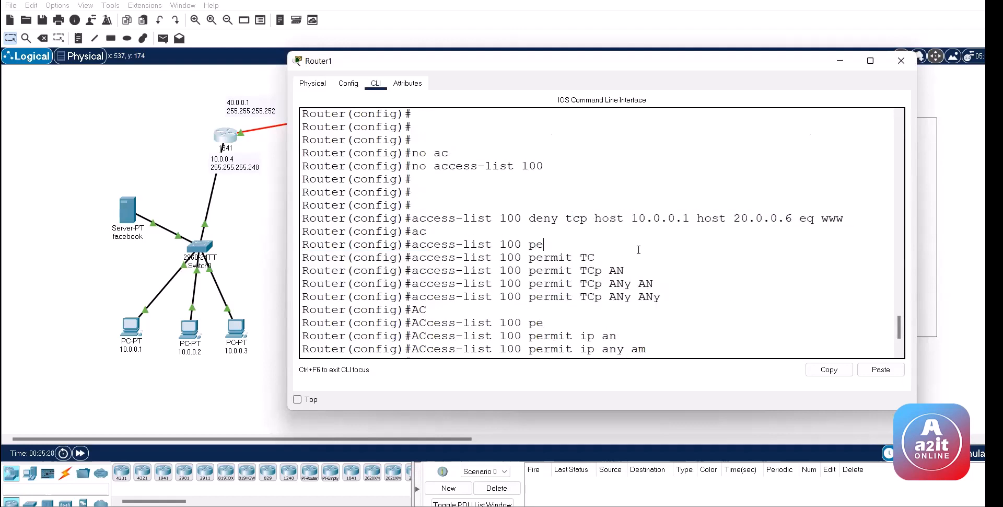
scroll(639, 249, down, 3)
Step: Delete access list 100 with 'no access-list 100' and exit configuration mode with Ctrl+Z
key(Up)
key(Up)
key(Up)
key(Up)
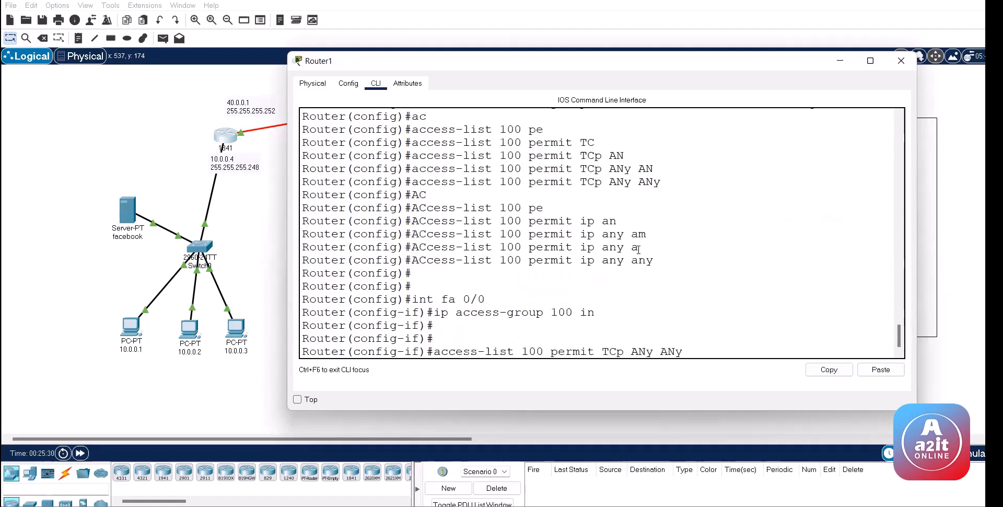
key(Up)
key(Up)
key(Return)
key(Return)
key(Return)
key(Return)
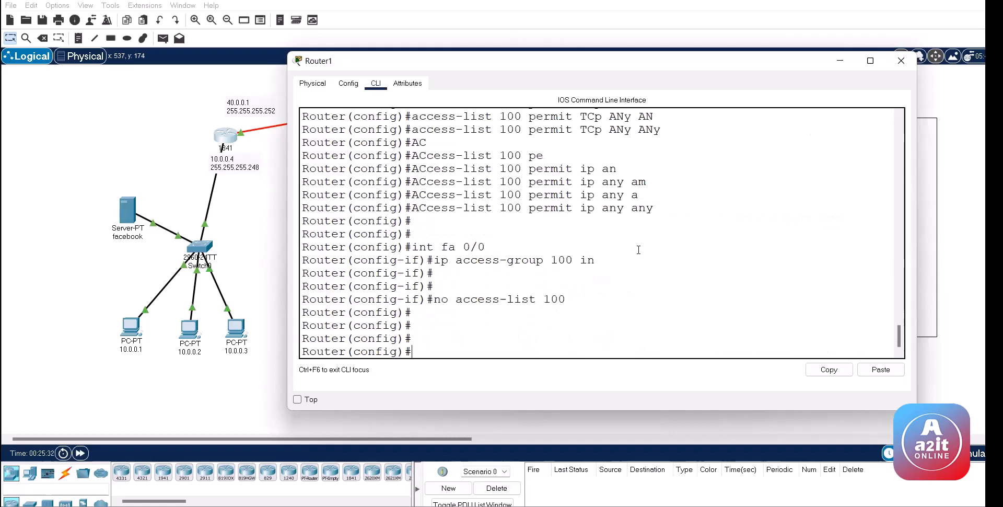
key(ctrl+z)
key(ctrl+z)
click(130, 328)
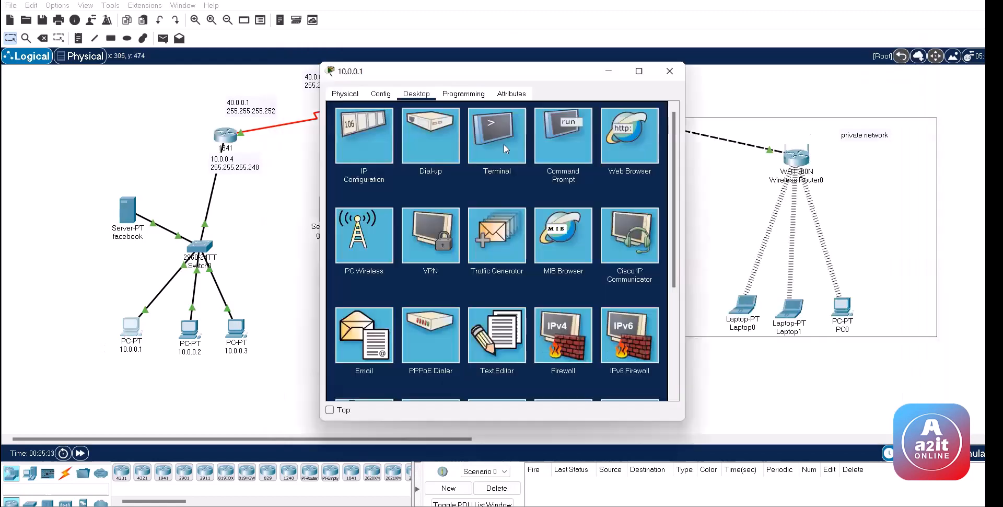
Step: Load google.com in PC 10.0.0.1's web browser and confirm the Google page appears
click(626, 135)
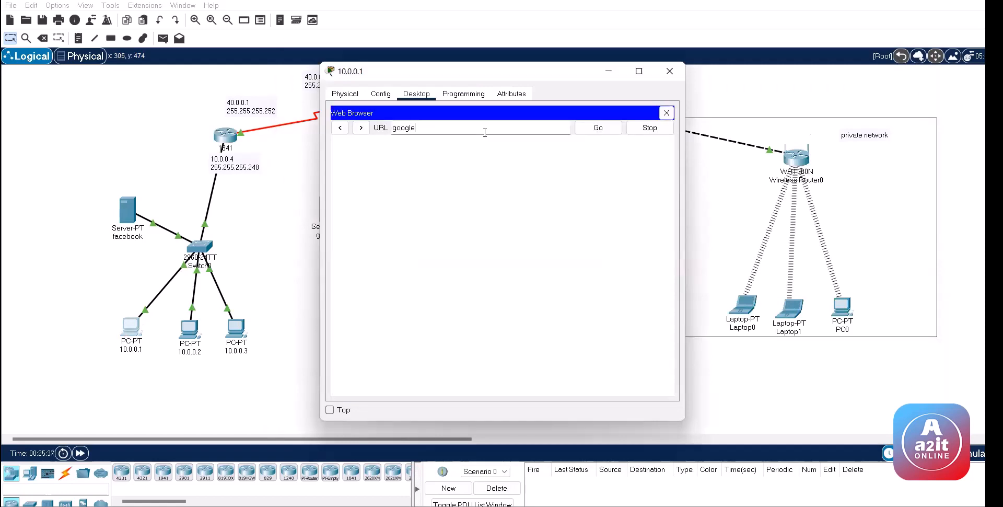
key(Return)
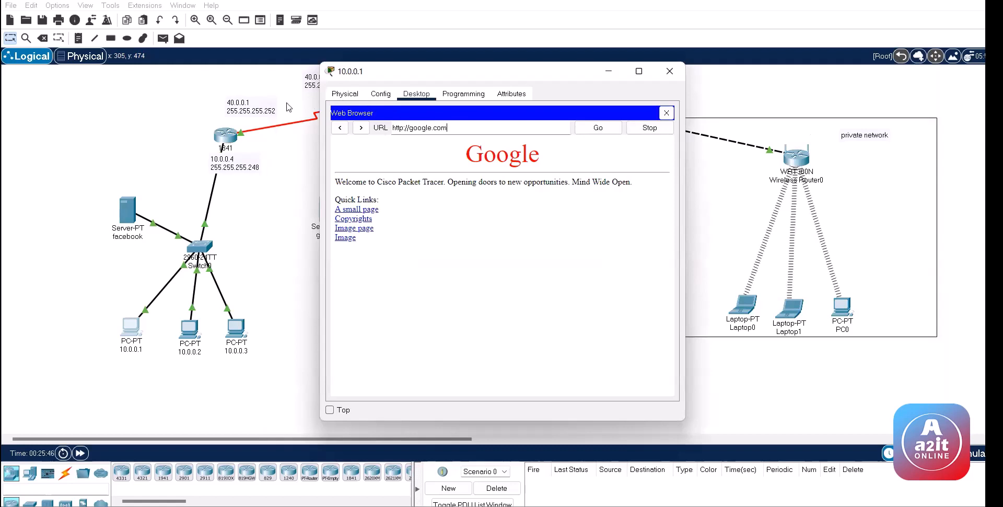
click(176, 126)
click(226, 135)
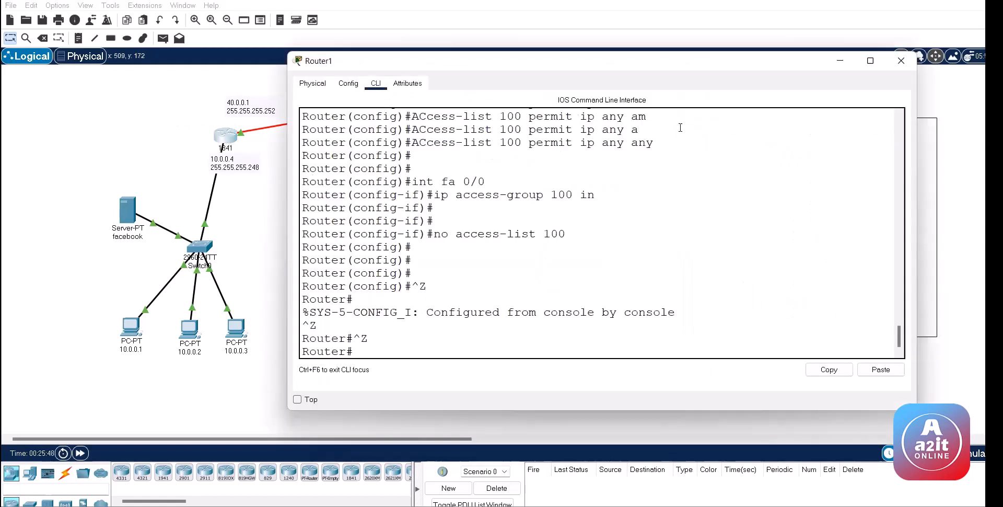
Step: In config mode, add 'access-list 100 deny tcp host 10.0.0.1 host 20.0.0.6 eq 80'
drag(899, 337, 901, 302)
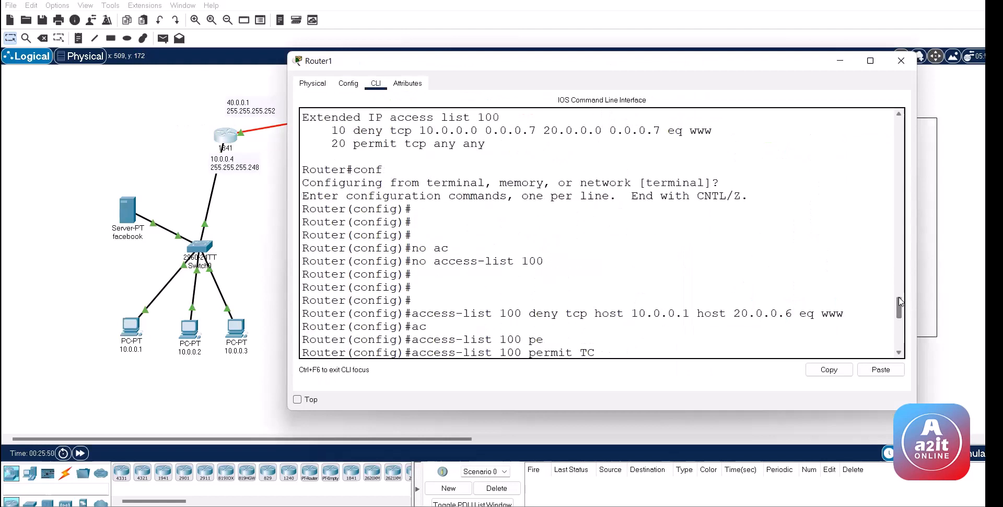
drag(800, 313, 845, 314)
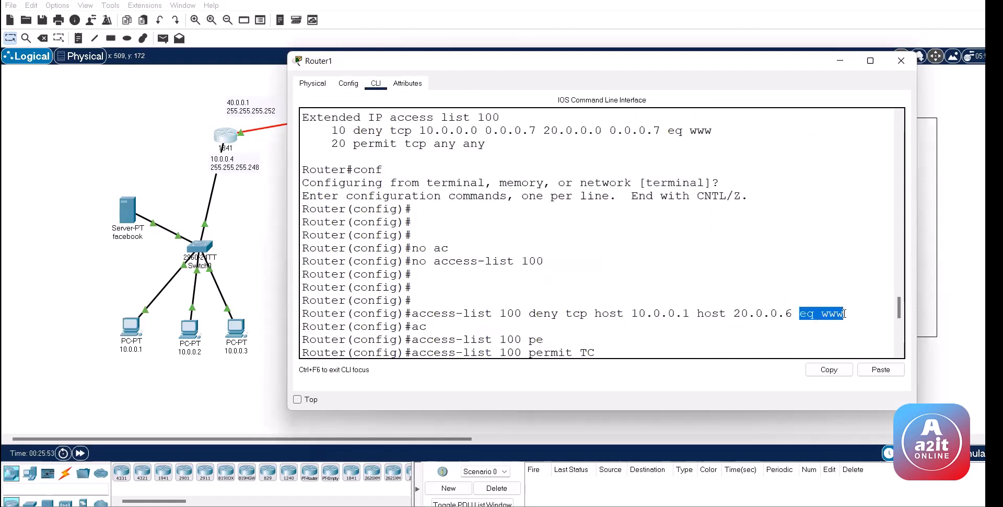
key(Return)
key(Return)
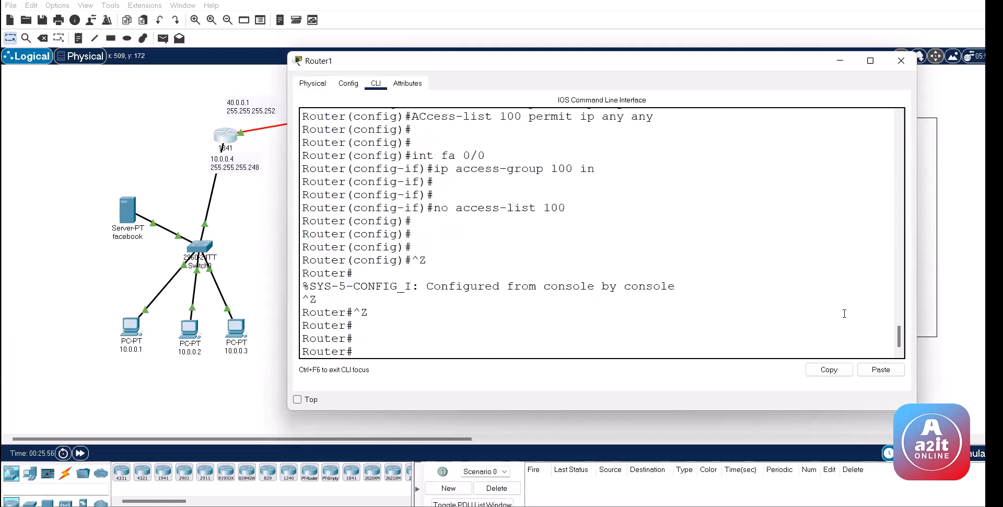
text(conf)
key(Return)
key(Return)
key(Up)
key(Up)
key(Up)
key(Up)
key(Up)
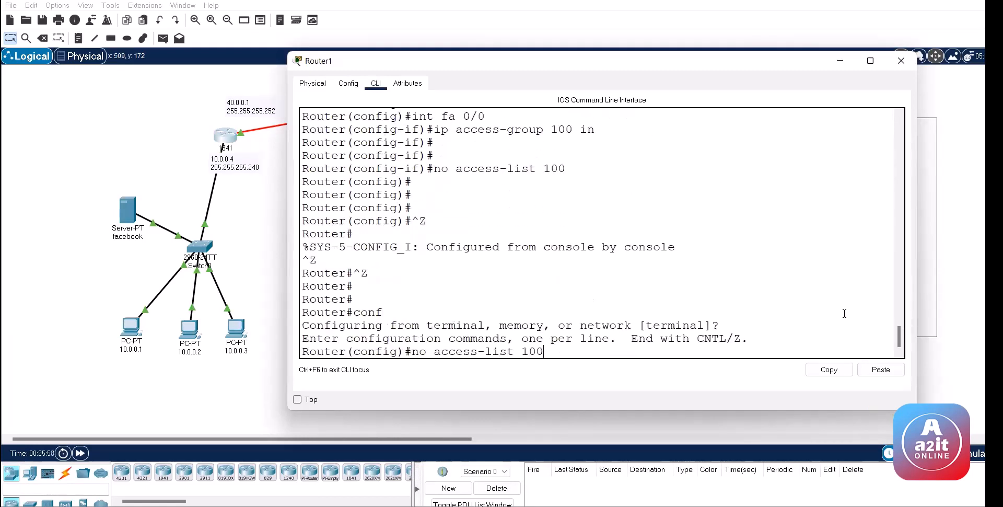
key(Up)
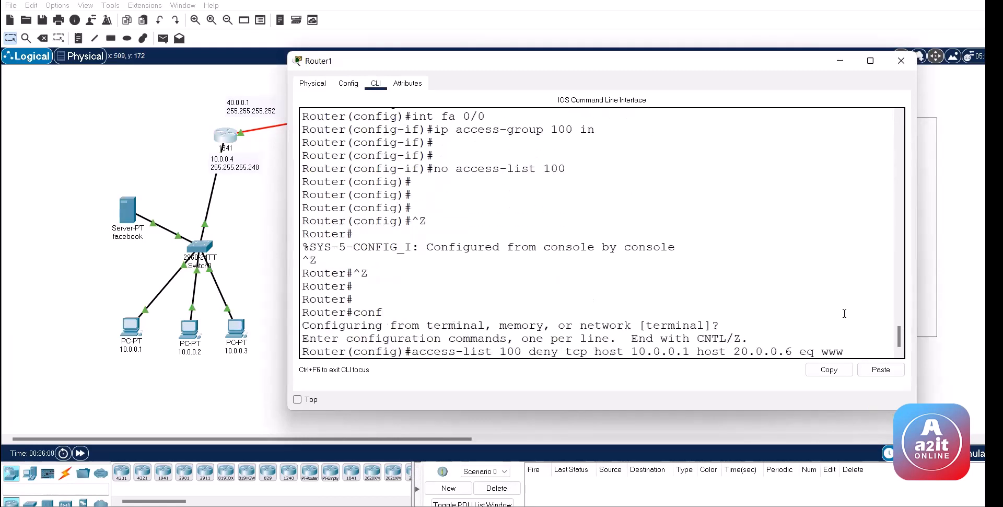
key(BackSpace)
key(BackSpace)
key(BackSpace)
text(80)
key(Return)
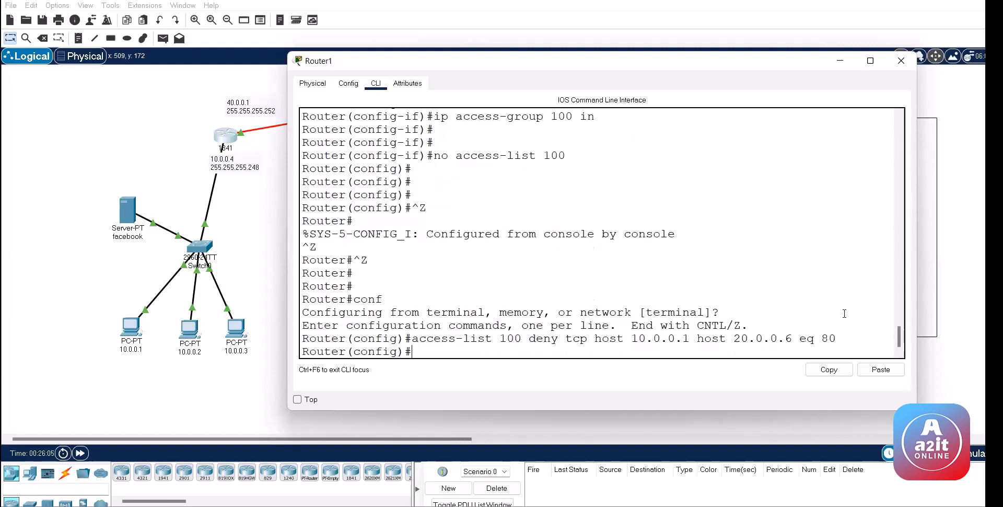
Step: Recall the rule and list the available port keywords with '?' after eq
key(Up)
key(BackSpace)
key(BackSpace)
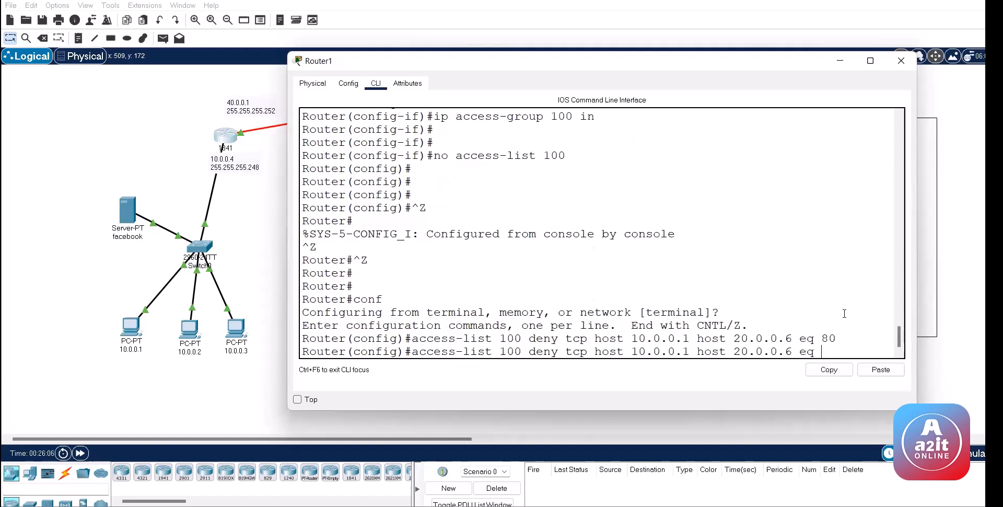
text(?)
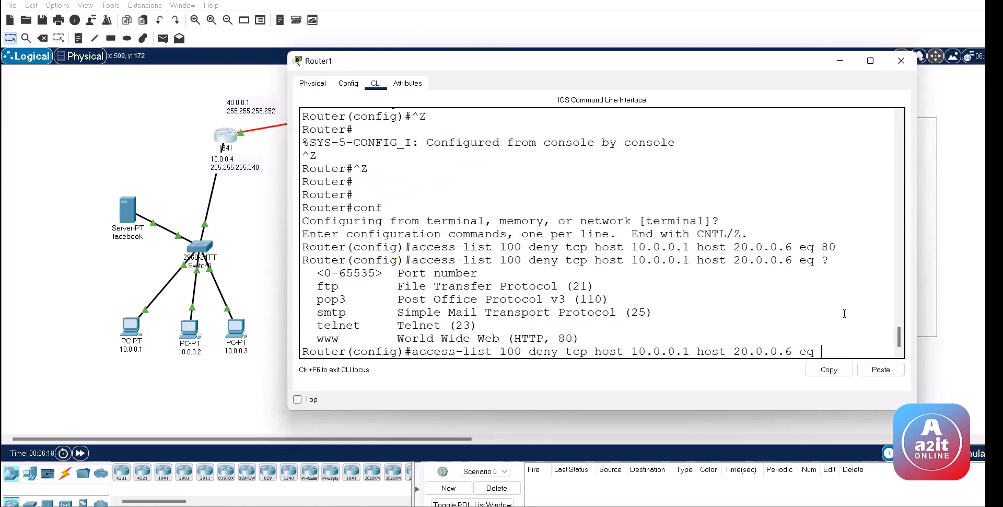
Step: Delete Router1's access list 100 with 'no access-list 100'
key(BackSpace)
key(BackSpace)
key(BackSpace)
key(BackSpace)
key(BackSpace)
key(BackSpace)
key(BackSpace)
key(BackSpace)
key(BackSpace)
key(BackSpace)
key(BackSpace)
key(BackSpace)
key(BackSpace)
key(BackSpace)
key(BackSpace)
key(BackSpace)
key(BackSpace)
key(BackSpace)
key(BackSpace)
key(BackSpace)
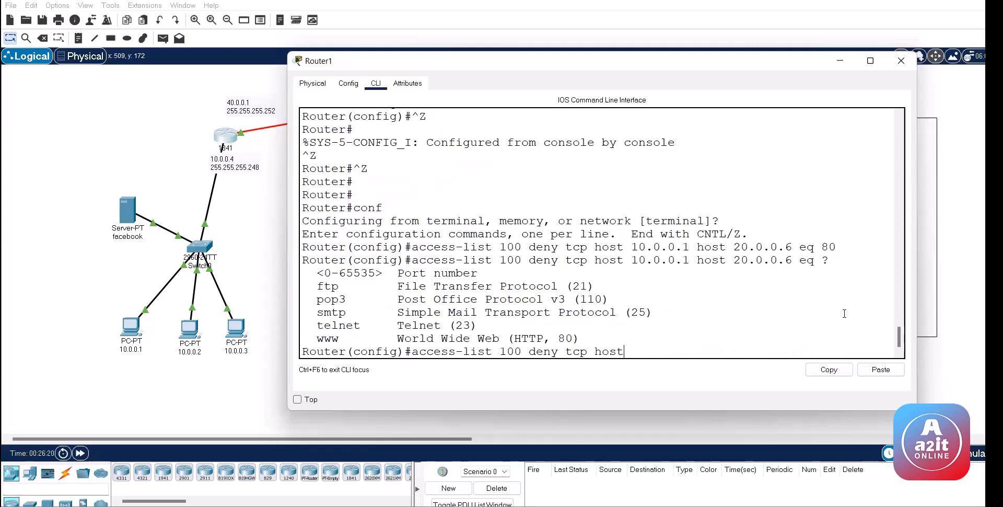
text(u)
key(Tab)
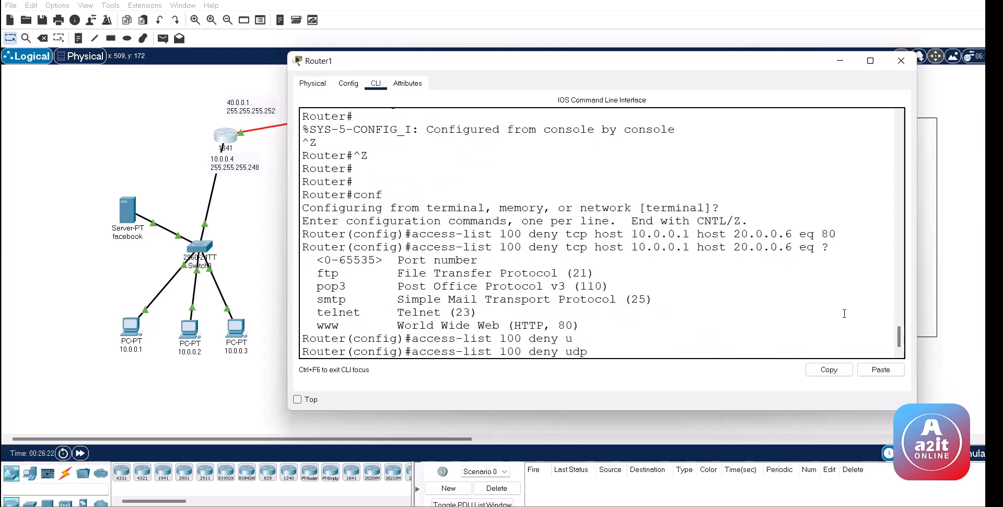
key(Up)
key(Up)
key(Up)
key(Up)
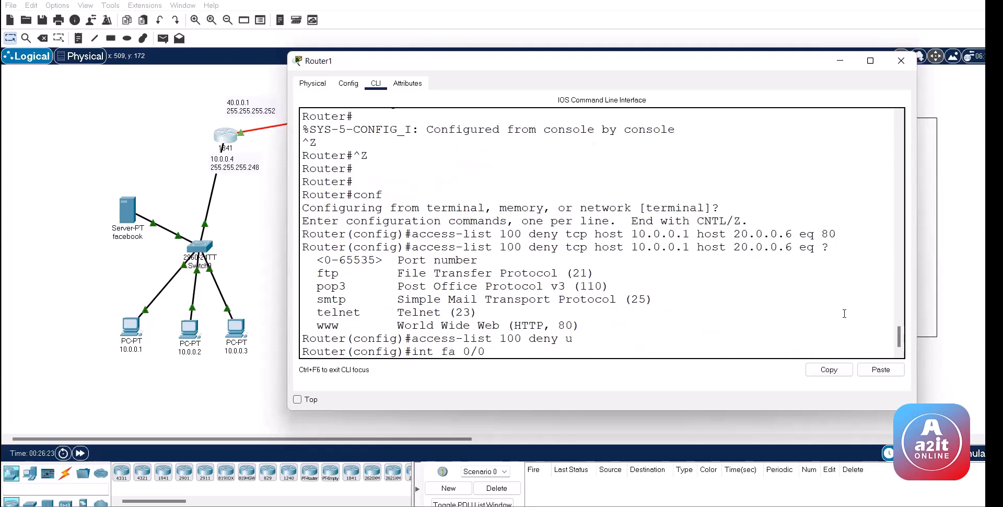
key(Up)
key(Up)
key(Up)
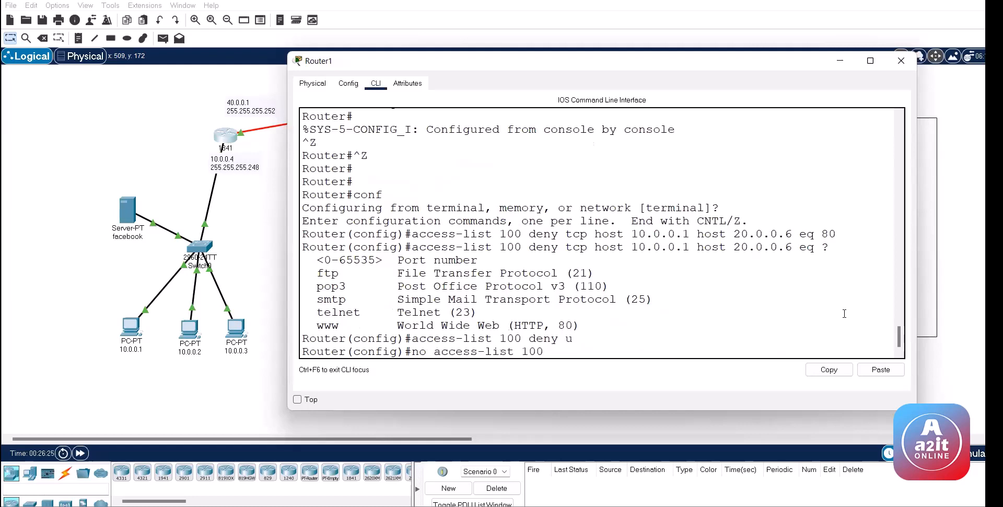
key(Down)
key(Return)
key(Return)
Step: Rewrite the rule as 'access-list 100 deny udp host 10.0.0.1 host 20.0.0.6 eq ?' to list port keywords like isakmp
key(Up)
key(Up)
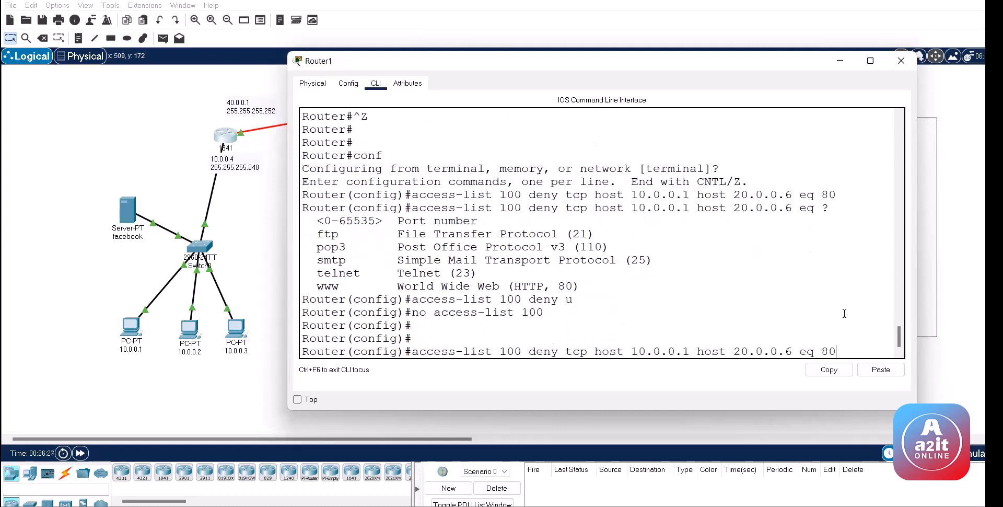
key(Down)
key(Up)
key(BackSpace)
key(BackSpace)
key(BackSpace)
key(BackSpace)
key(BackSpace)
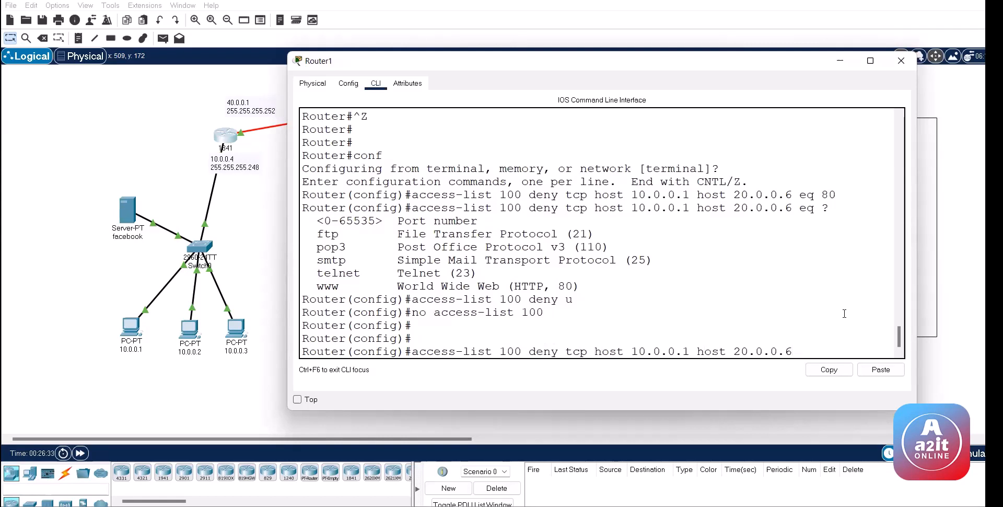
key(BackSpace)
key(BackSpace)
text(ud)
key(Right)
key(Right)
key(Right)
key(Right)
key(Right)
key(Right)
key(Right)
key(Right)
key(Right)
key(Right)
key(Right)
text(eq)
key(Tab)
text(?)
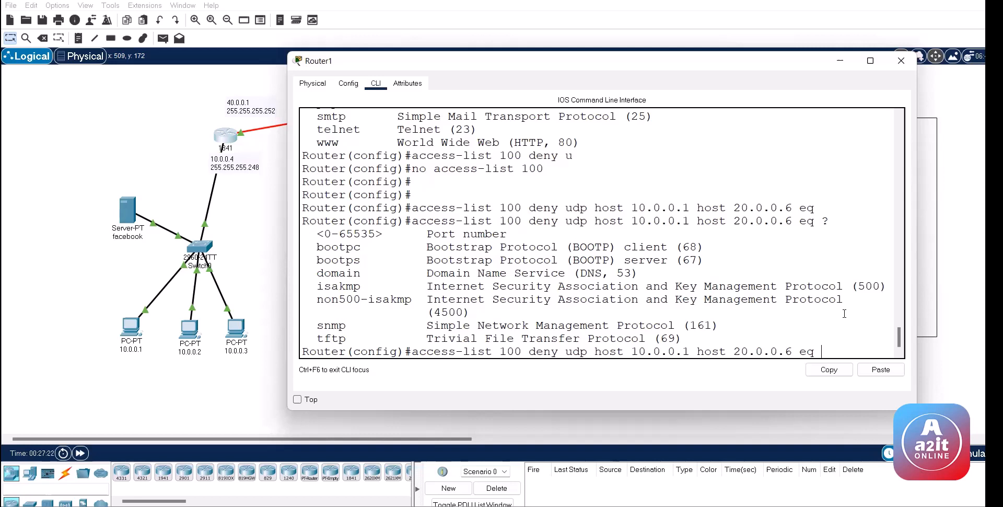
drag(422, 286, 876, 286)
Step: Read the Google search results defining ISAKMP
click(370, 277)
drag(316, 286, 360, 286)
click(476, 286)
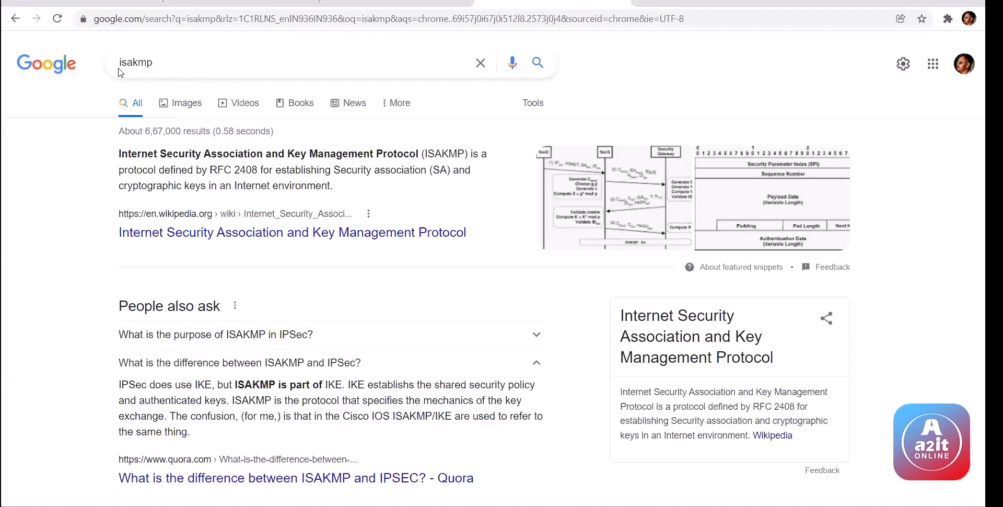
double_click(121, 71)
click(79, 186)
drag(404, 153, 74, 163)
click(3, 230)
Step: View the tech-faq ISAKMP diagram in Google Images, then return to Router1's CLI
click(610, 206)
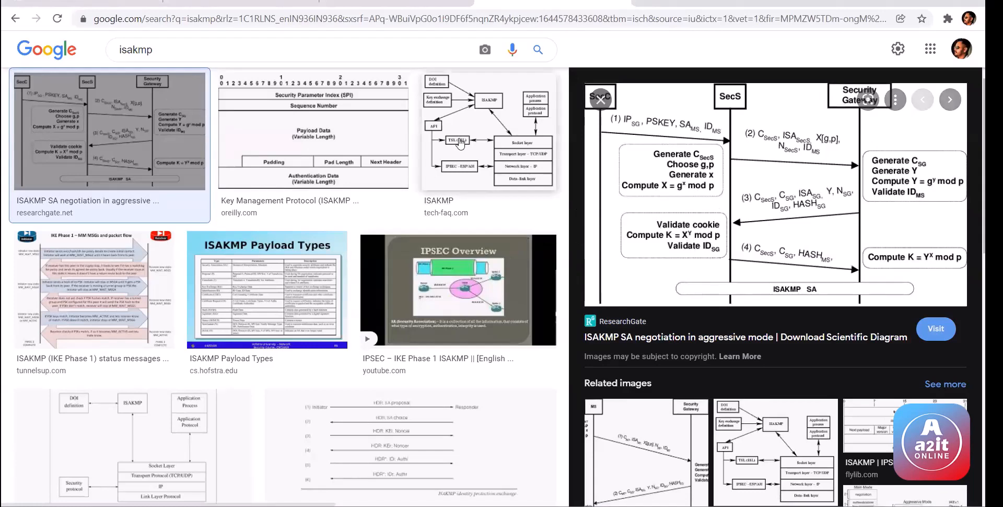
click(516, 177)
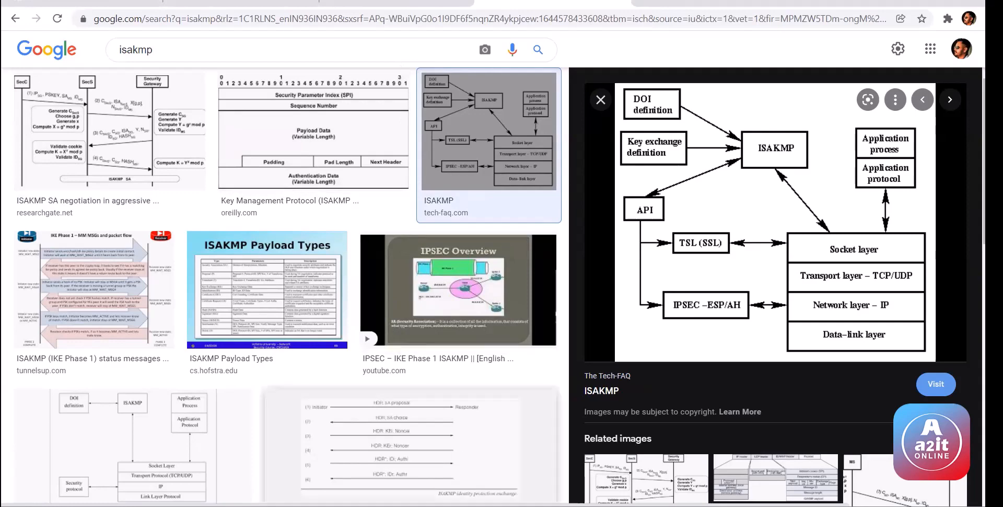
key(alt+Tab)
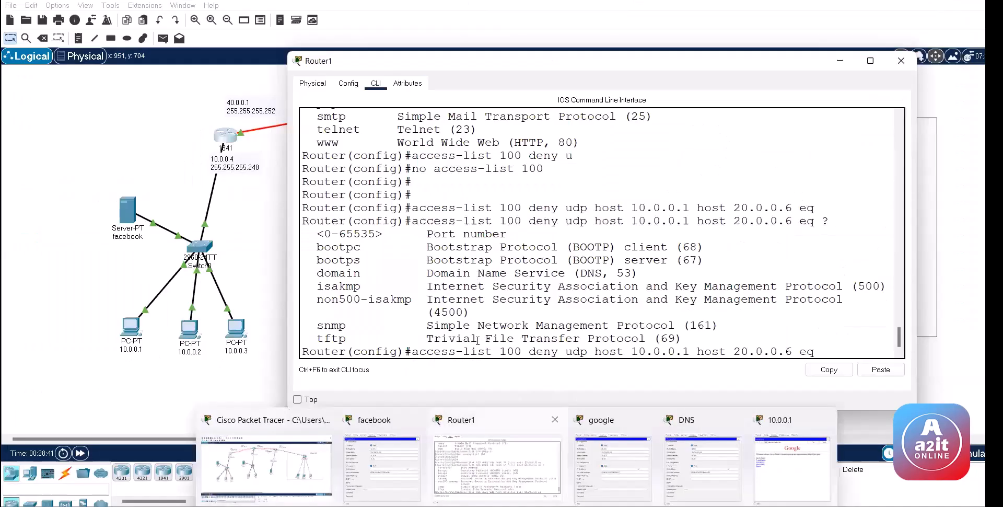
Step: Add 'access-list 100 deny tcp host 10.0.0.1 host 20.0.0.6 eq 21'
drag(301, 289, 859, 288)
click(722, 277)
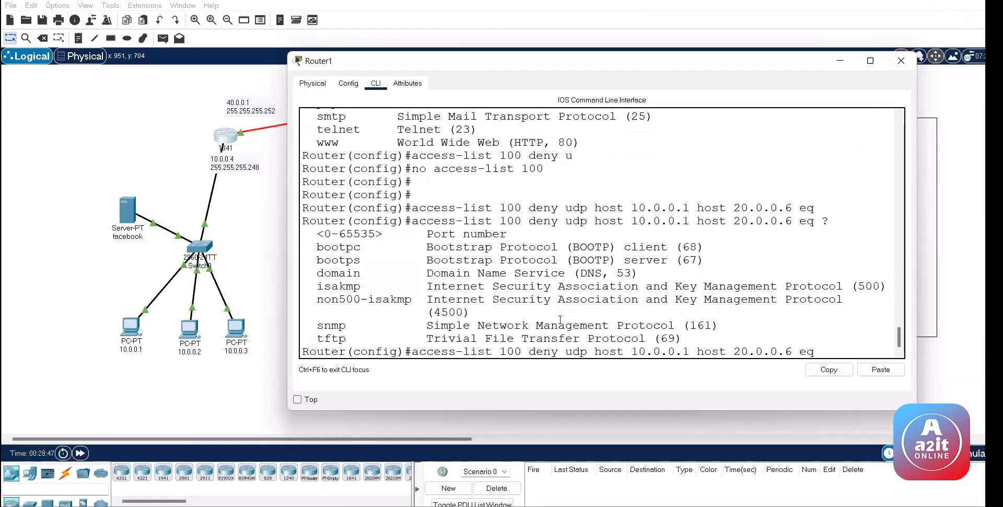
click(558, 351)
double_click(575, 351)
click(609, 252)
key(BackSpace)
key(BackSpace)
key(BackSpace)
key(BackSpace)
key(BackSpace)
key(BackSpace)
key(BackSpace)
key(BackSpace)
key(Up)
key(Up)
key(Up)
key(BackSpace)
key(BackSpace)
key(BackSpace)
key(BackSpace)
text(21)
key(Return)
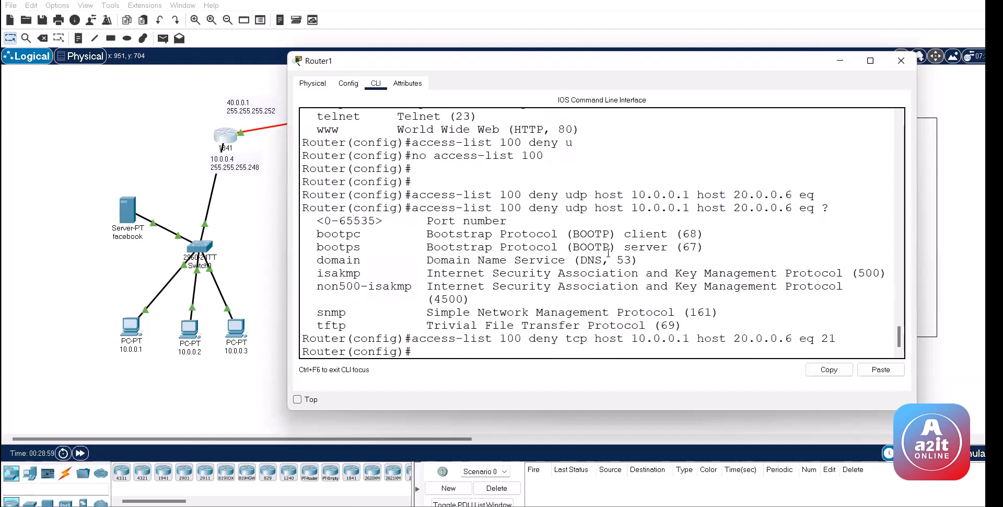
Step: Add the same TCP deny rule for ports 80 and 25
key(Up)
key(BackSpace)
key(BackSpace)
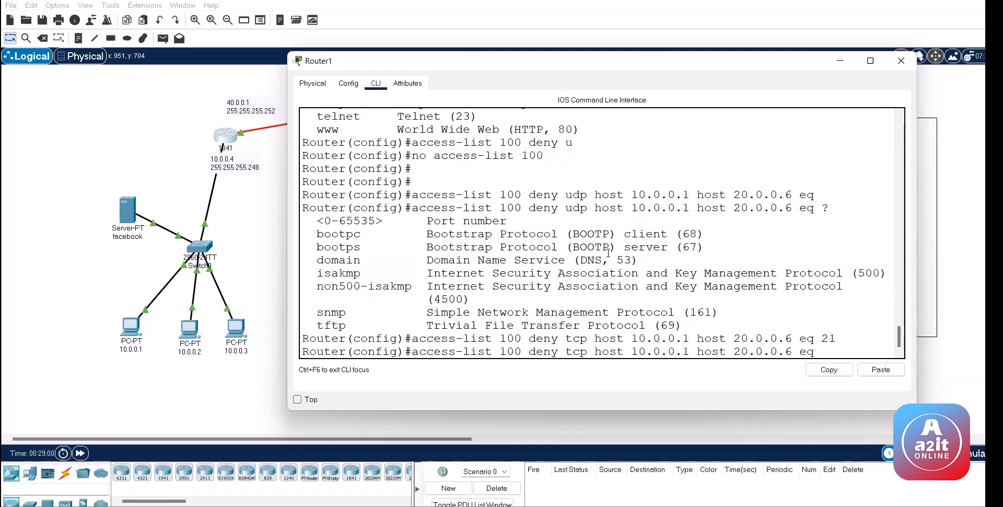
text(80)
key(Return)
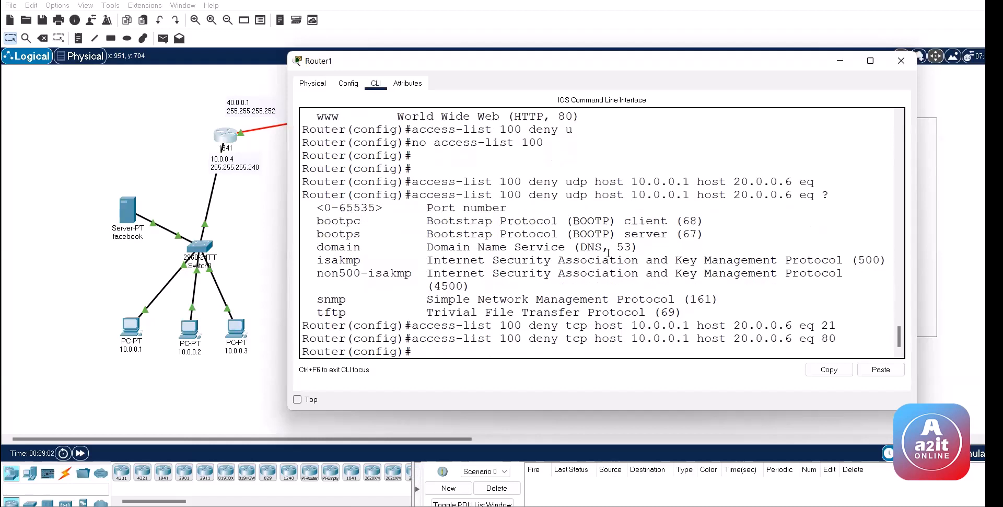
key(Up)
key(BackSpace)
key(BackSpace)
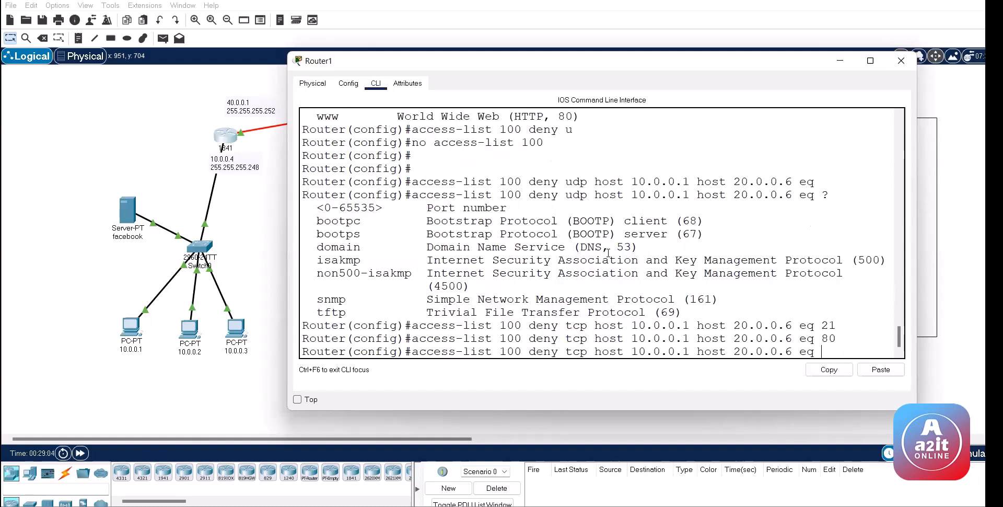
text(25)
key(Return)
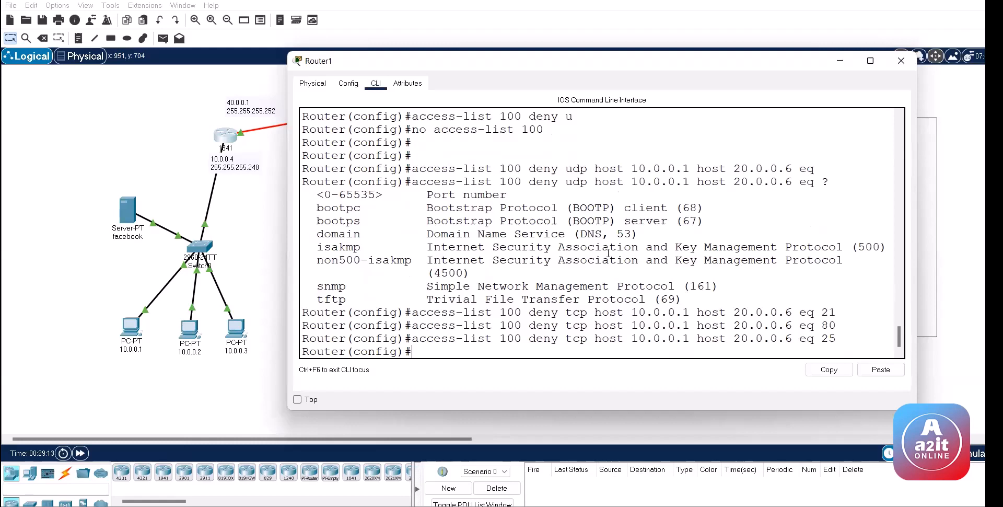
Step: Delete access list 100 again with 'no access-list 100'
key(Up)
key(Up)
key(Up)
key(Up)
key(Up)
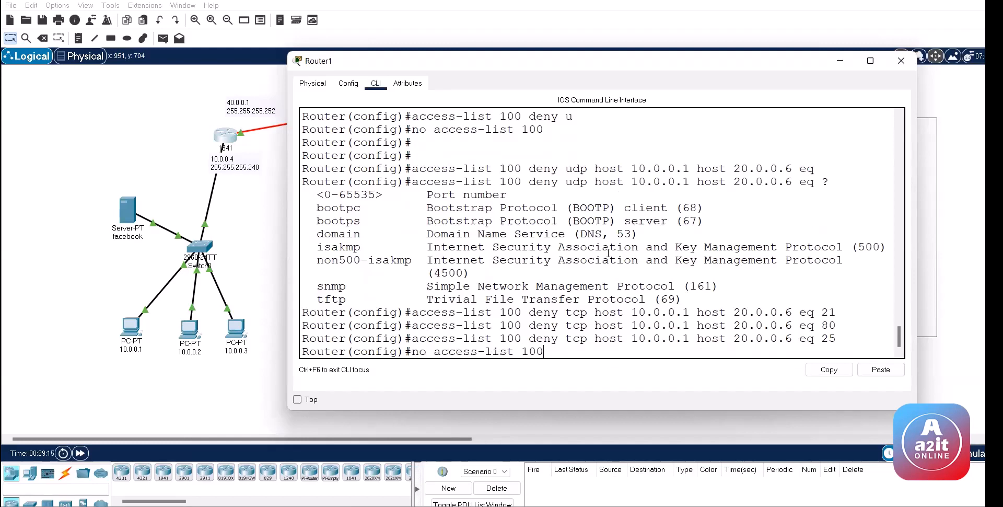
key(Return)
key(Return)
text(ac)
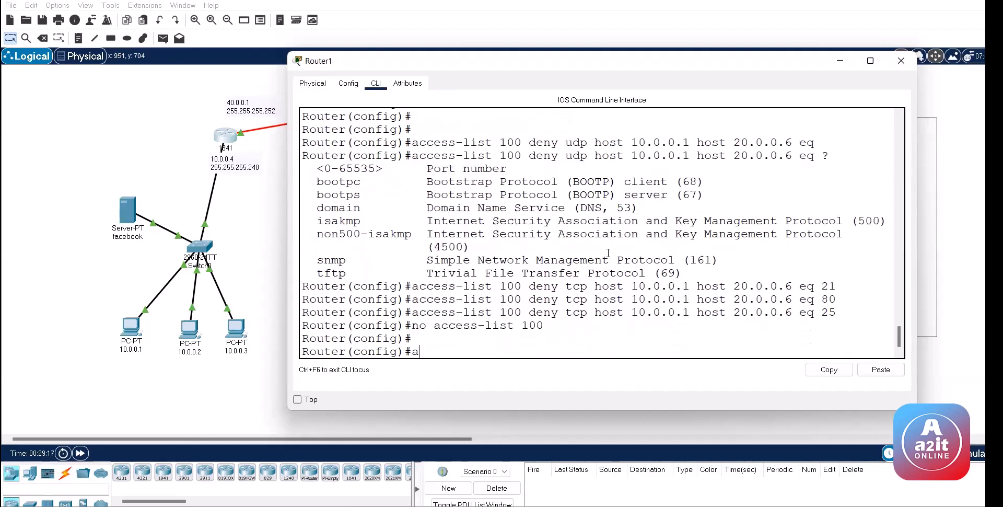
key(Tab)
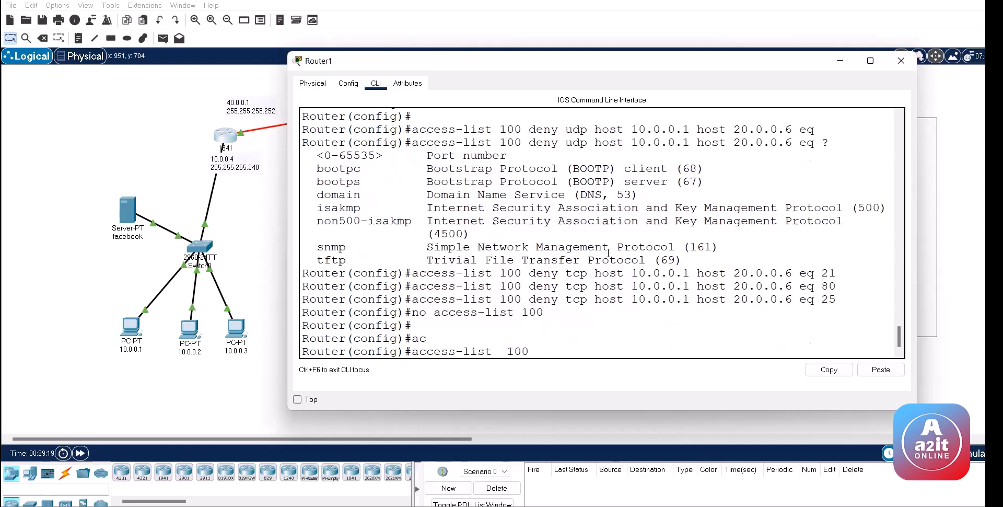
text(en)
key(Tab)
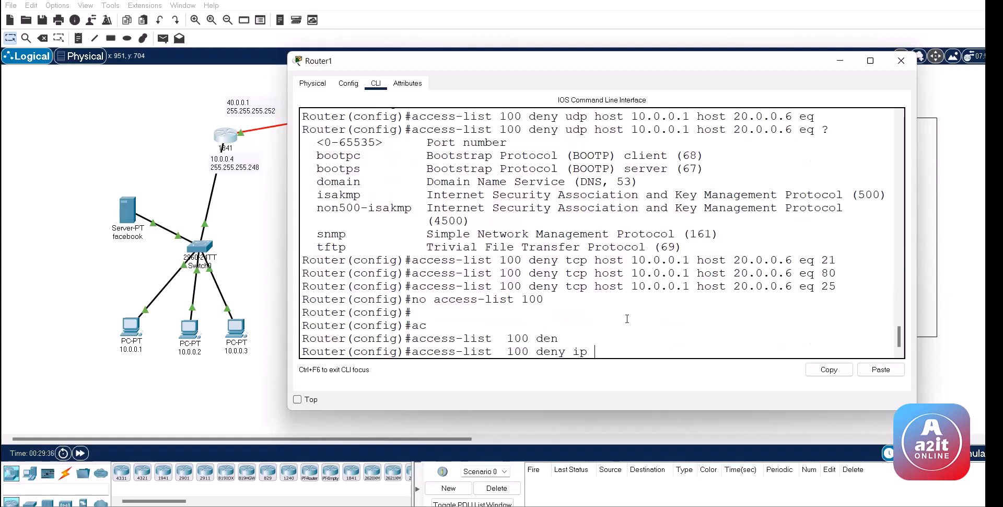
drag(602, 350, 385, 312)
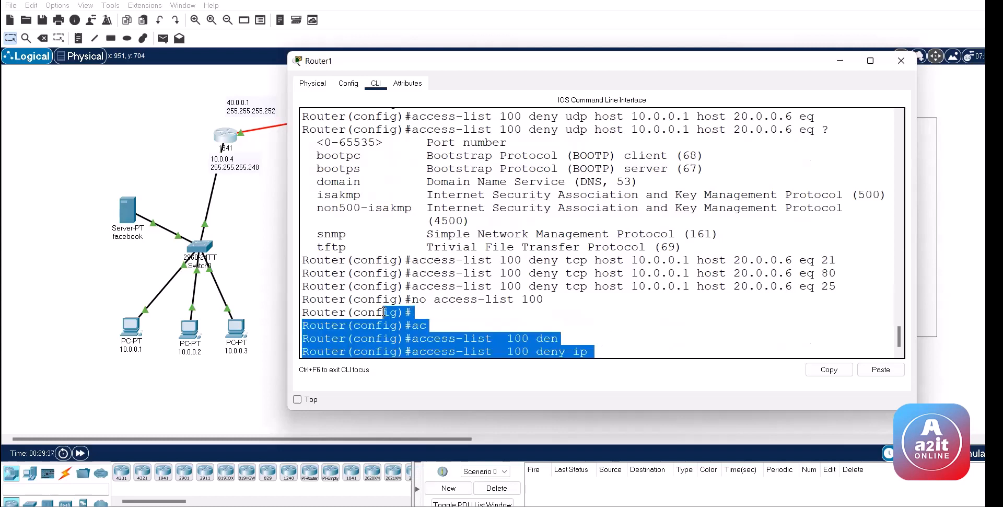
click(567, 316)
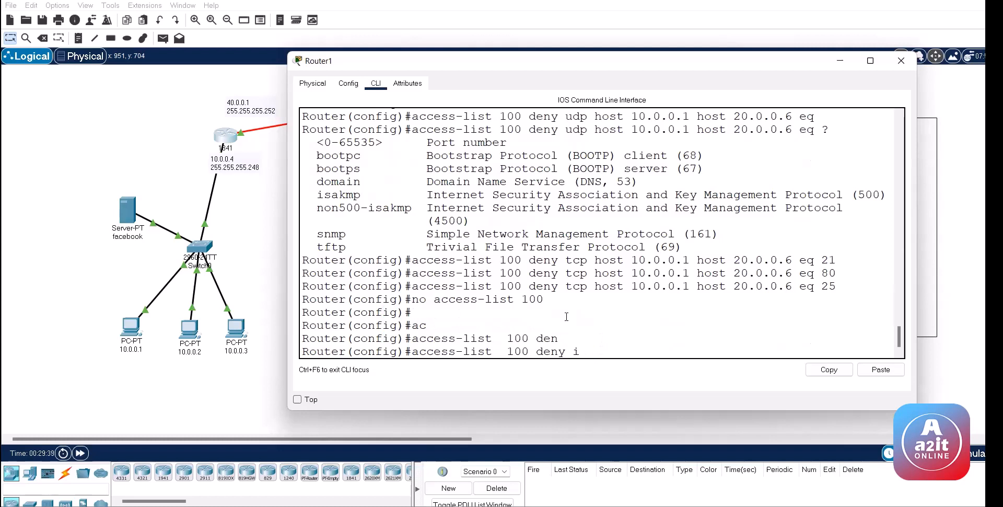
key(BackSpace)
key(BackSpace)
key(BackSpace)
key(BackSpace)
key(BackSpace)
key(BackSpace)
key(BackSpace)
key(BackSpace)
key(BackSpace)
key(BackSpace)
key(BackSpace)
key(BackSpace)
key(BackSpace)
key(BackSpace)
key(BackSpace)
key(BackSpace)
key(BackSpace)
key(BackSpace)
key(BackSpace)
key(BackSpace)
Step: Under 'int fa 0/0', run 'no ip access-group 100 in' to unbind the list
key(Up)
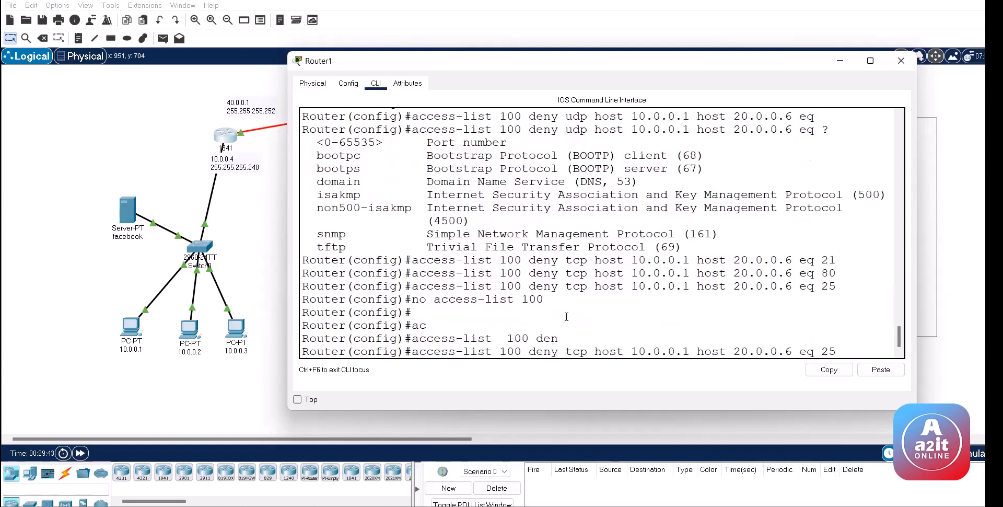
key(Up)
key(Down)
key(Up)
key(Up)
key(Up)
key(Up)
key(Down)
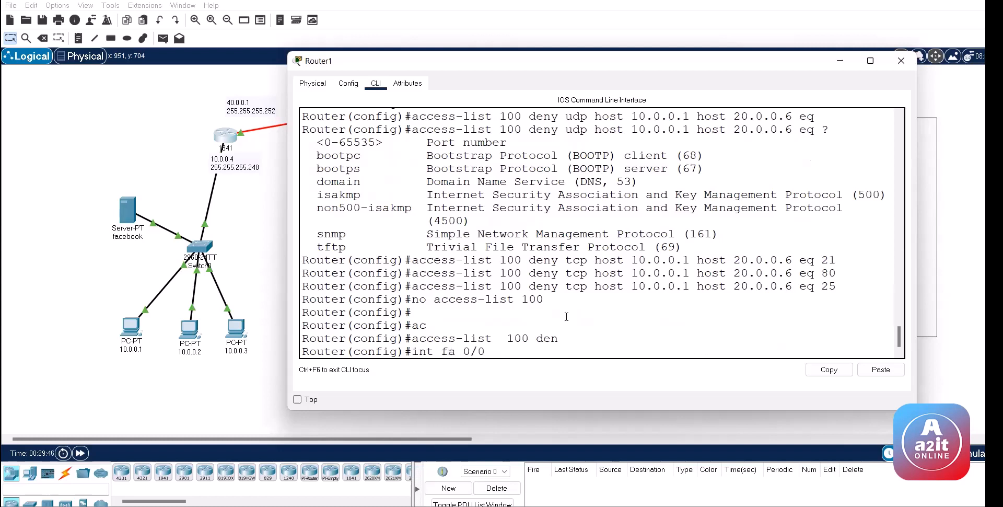
key(Return)
key(Up)
key(Up)
key(Up)
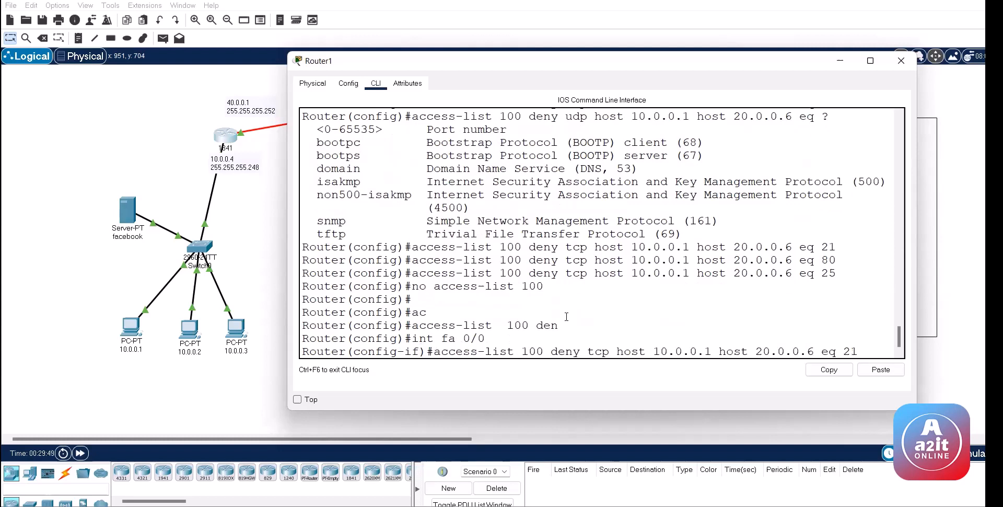
key(Down)
key(Down)
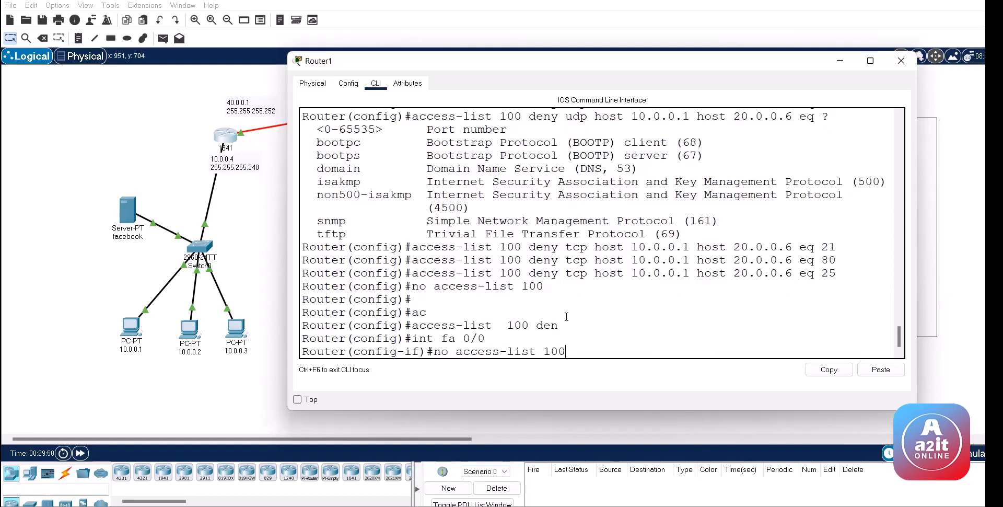
key(Up)
key(Up)
key(Up)
key(Up)
key(Up)
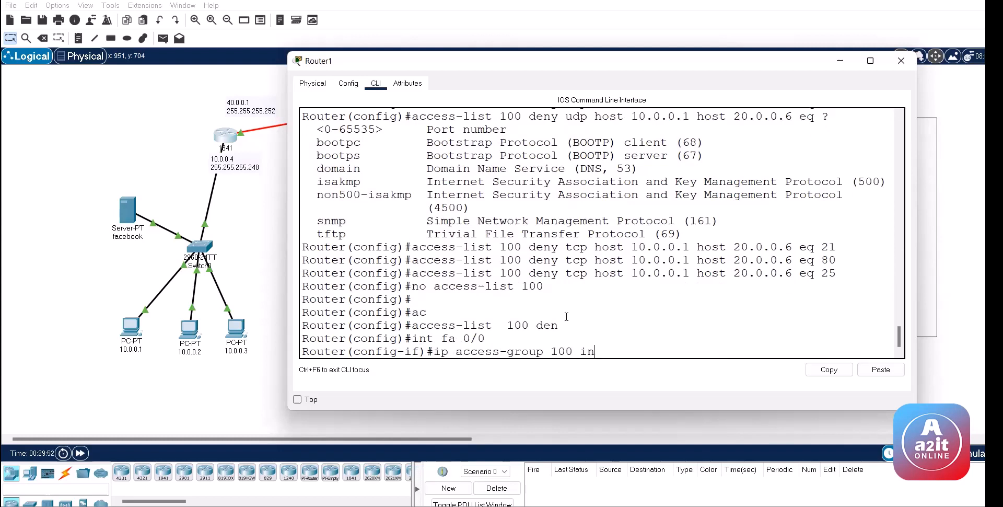
key(ctrl+a)
text(no)
key(Return)
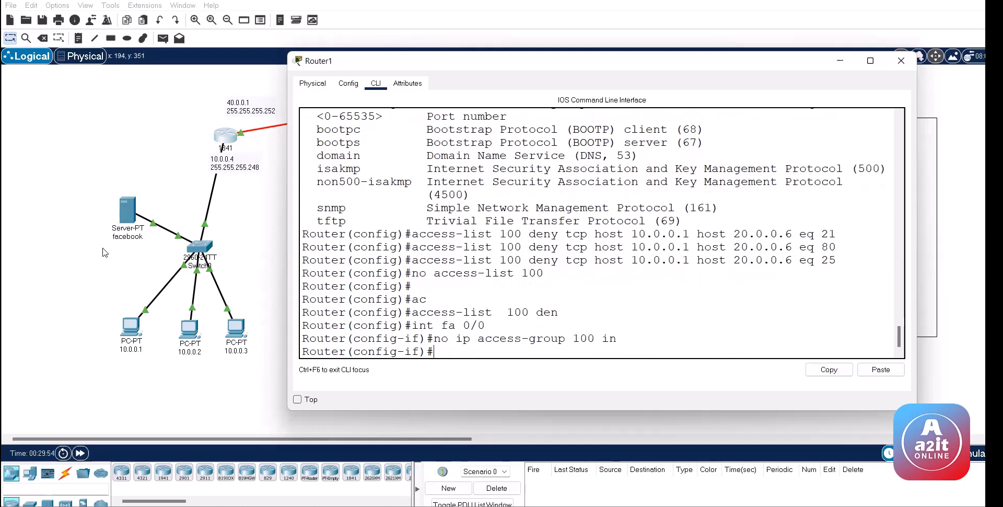
click(106, 251)
click(162, 38)
click(131, 326)
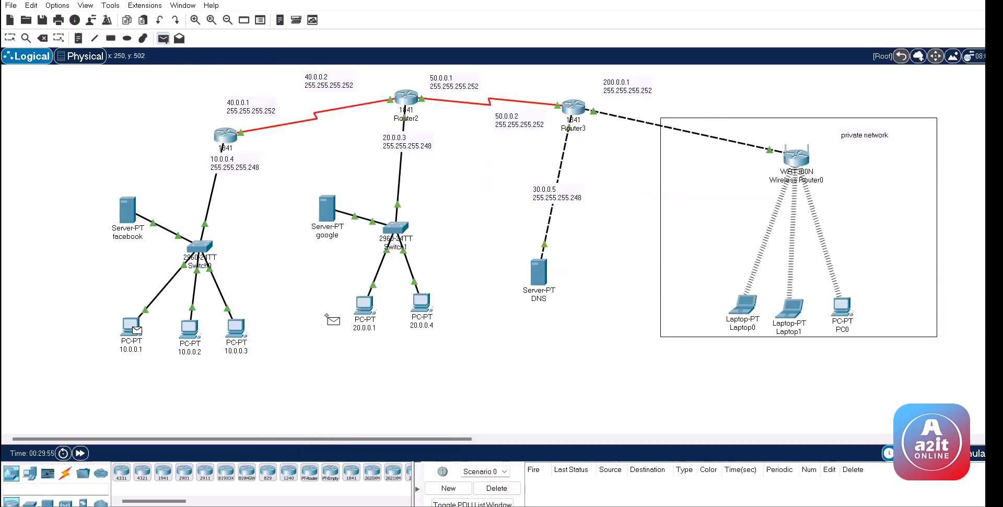
click(365, 304)
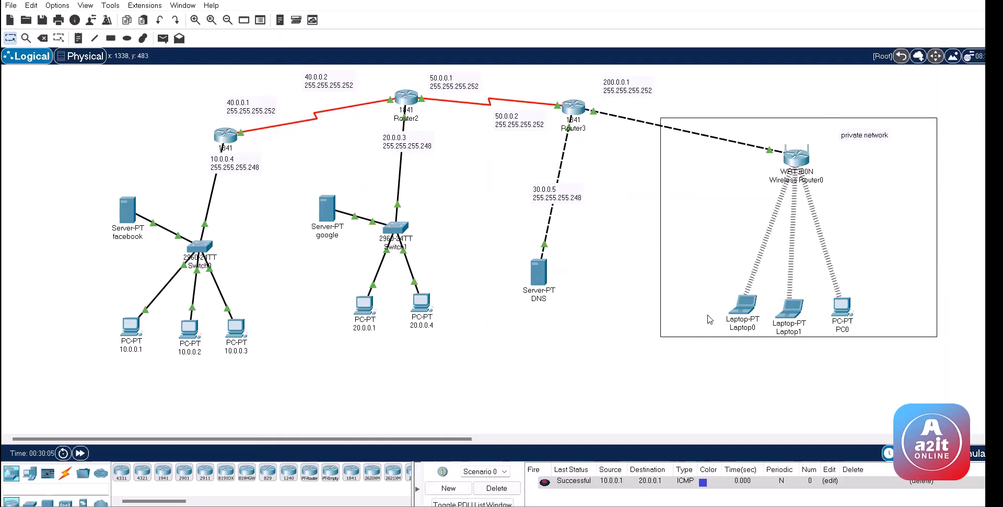
click(163, 39)
click(423, 302)
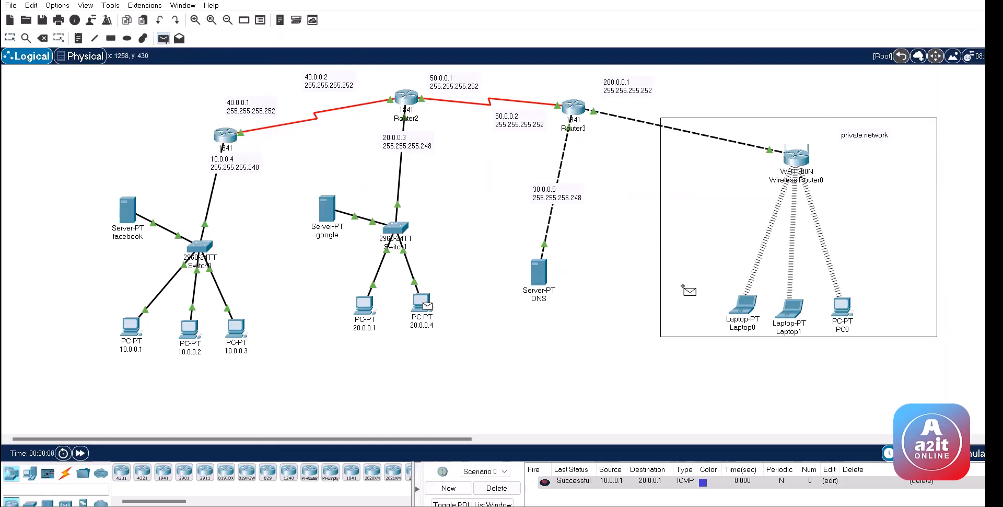
click(743, 306)
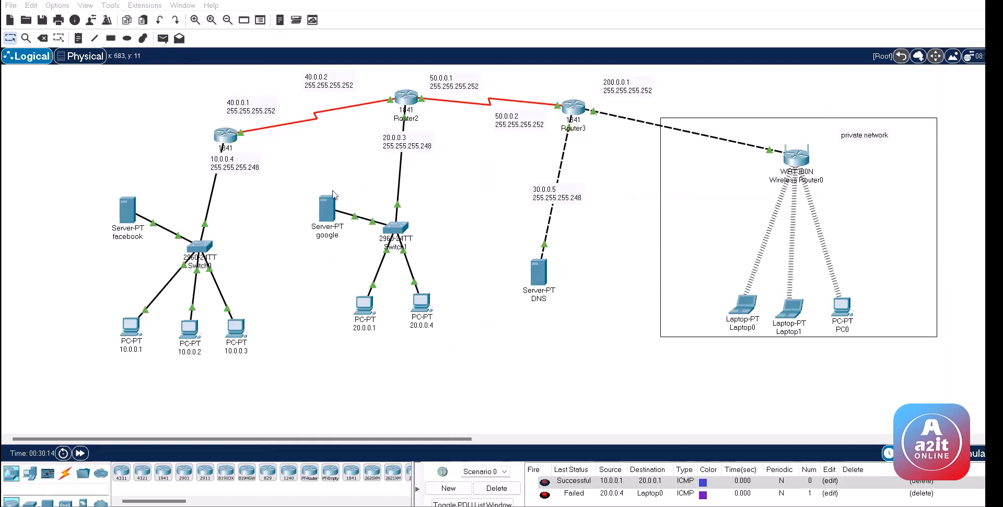
click(798, 165)
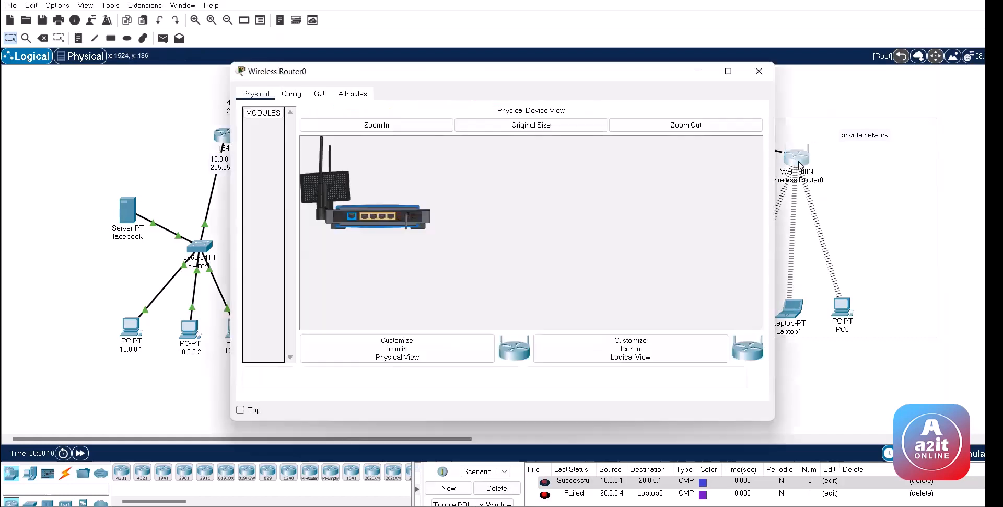
click(320, 96)
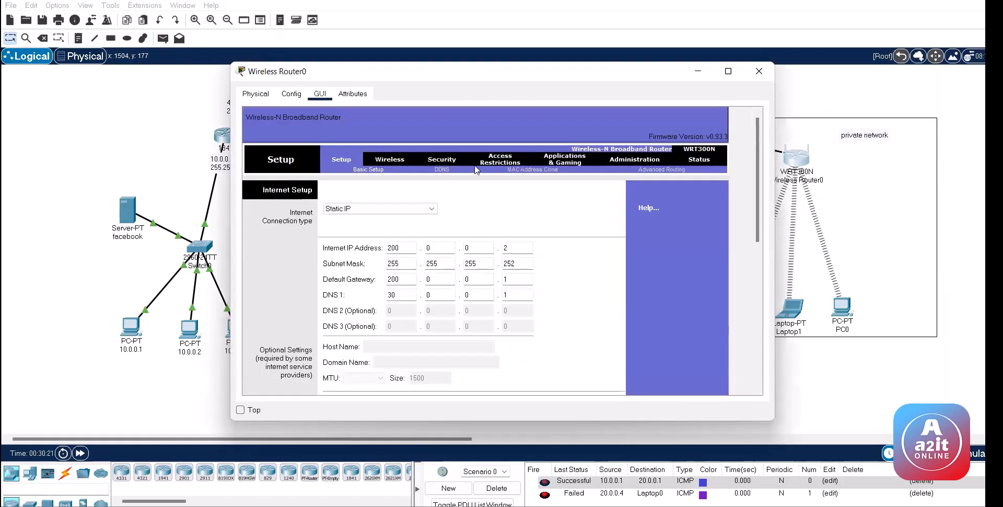
click(442, 160)
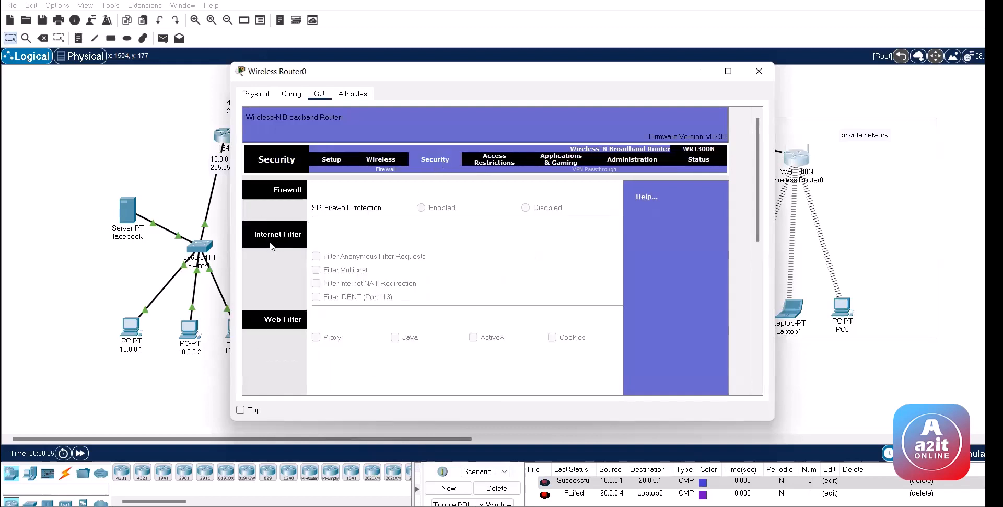
mouse_move(756, 159)
mouse_down()
mouse_move(755, 306)
mouse_move(756, 159)
mouse_up()
click(704, 72)
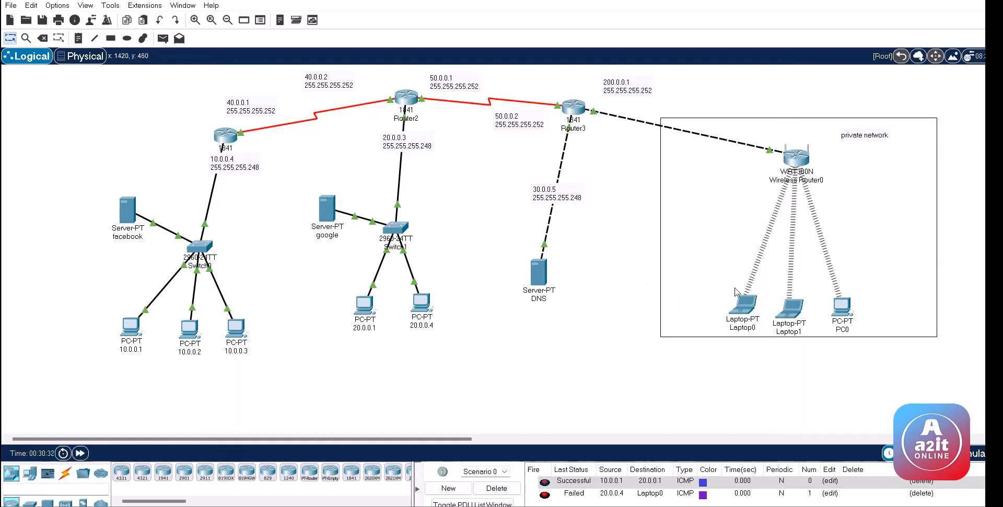
click(798, 163)
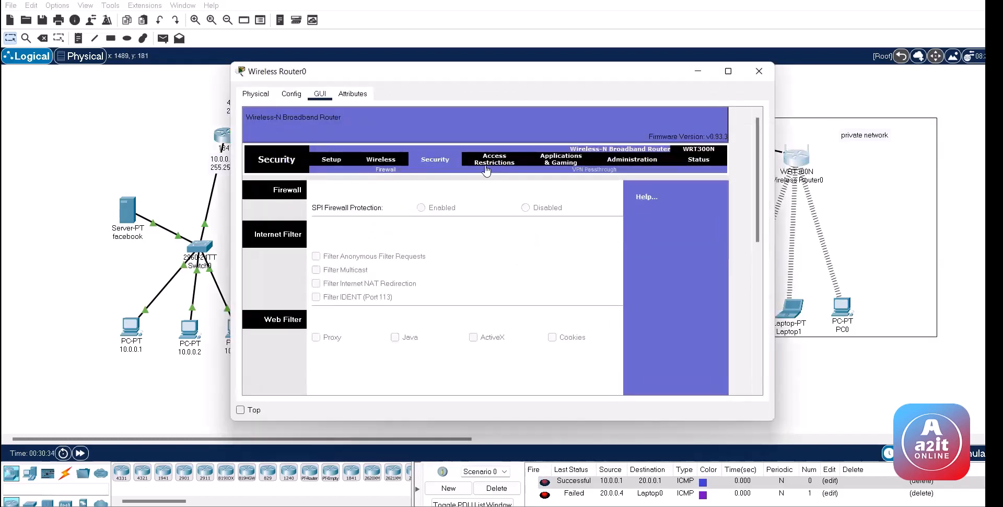
click(485, 163)
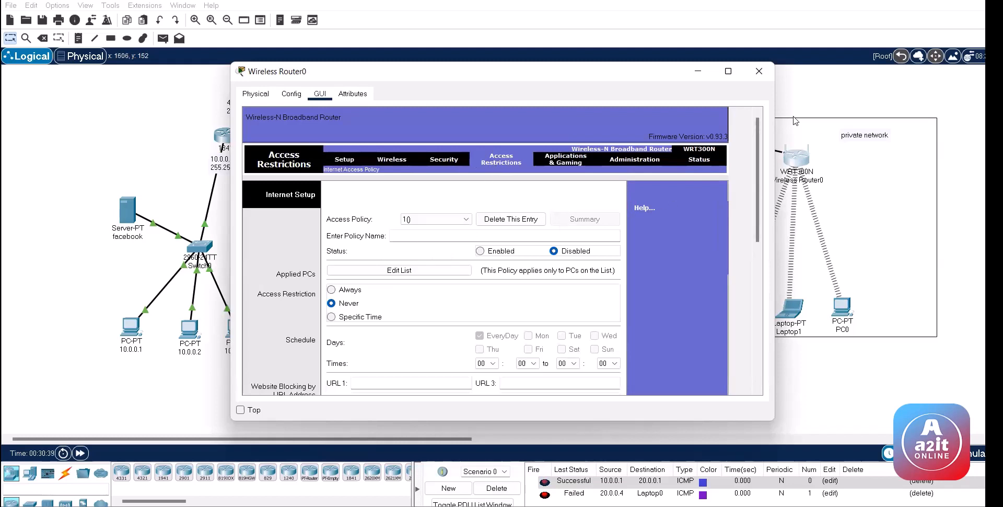
click(699, 72)
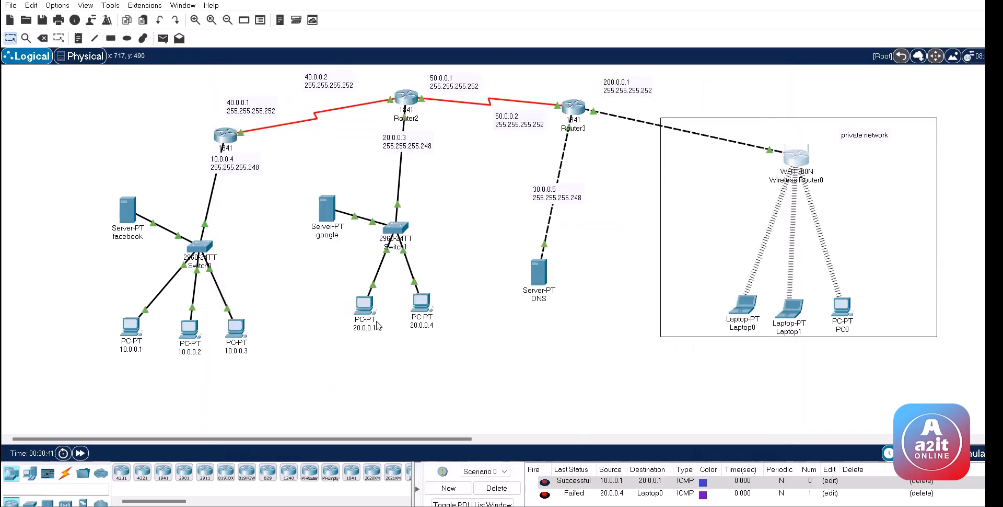
Step: Move Laptop0 up-left in the private network and load facebook.com in its web browser
mouse_move(379, 327)
drag(747, 311, 725, 296)
click(726, 296)
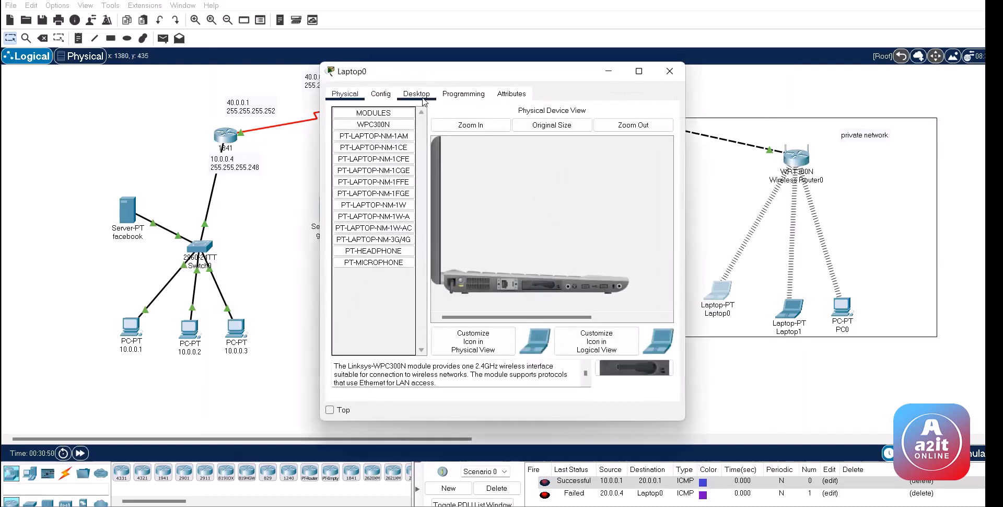
click(423, 98)
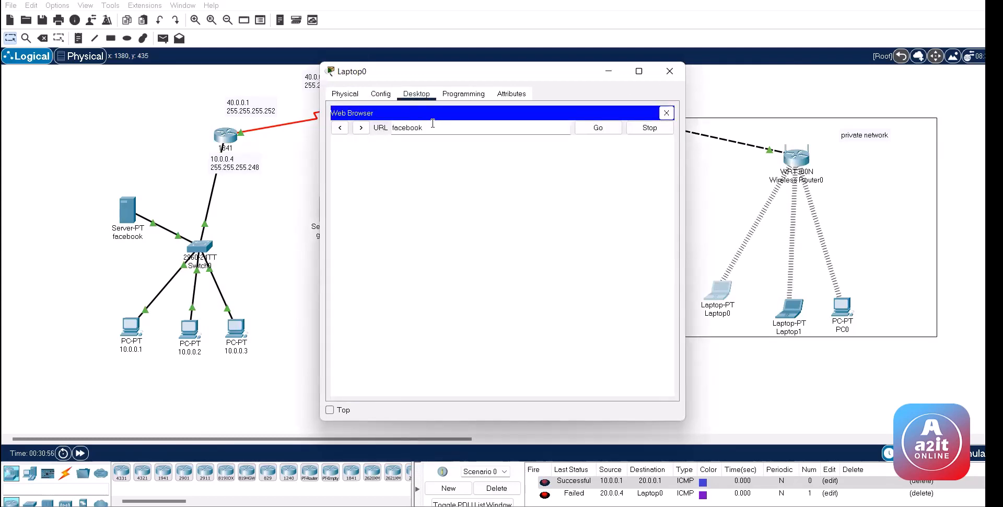
key(Return)
click(600, 133)
click(602, 134)
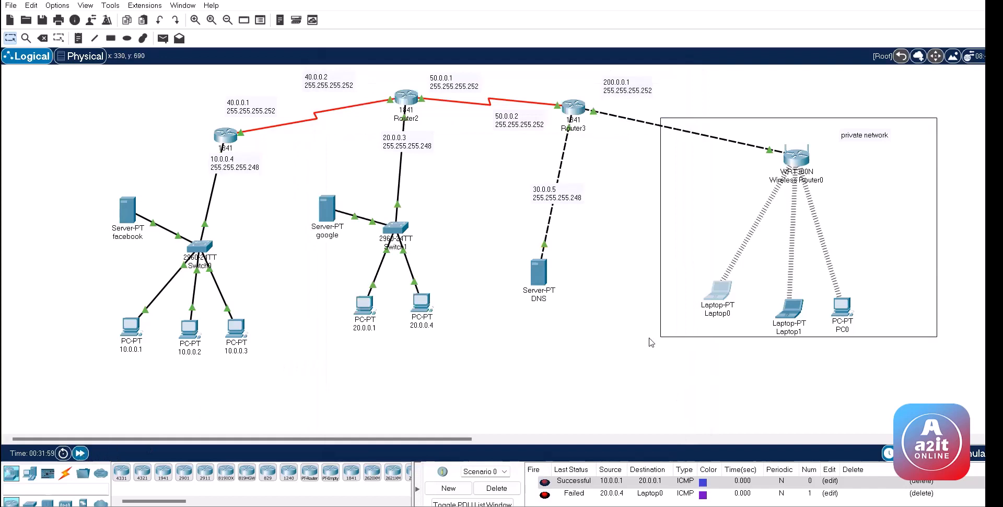
click(724, 296)
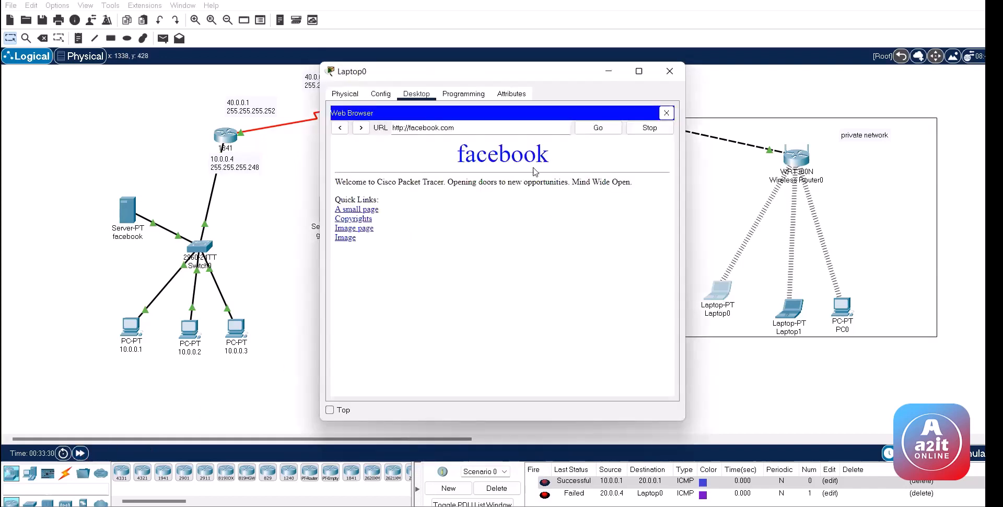
click(670, 71)
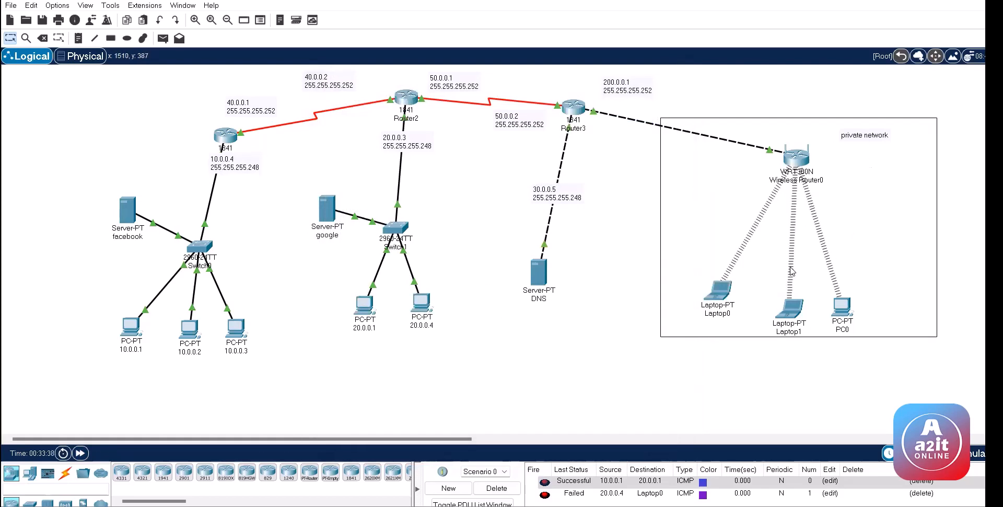
click(796, 158)
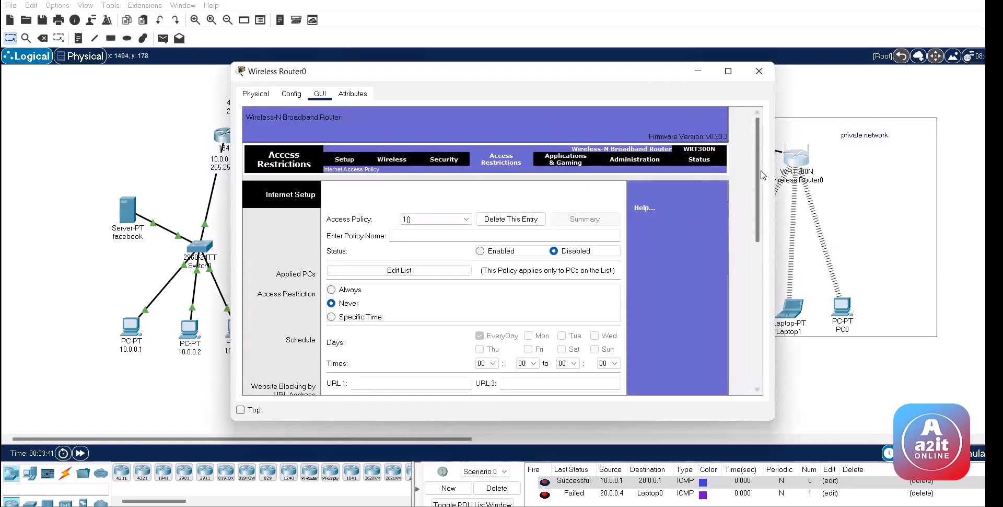
drag(760, 187, 760, 289)
click(374, 244)
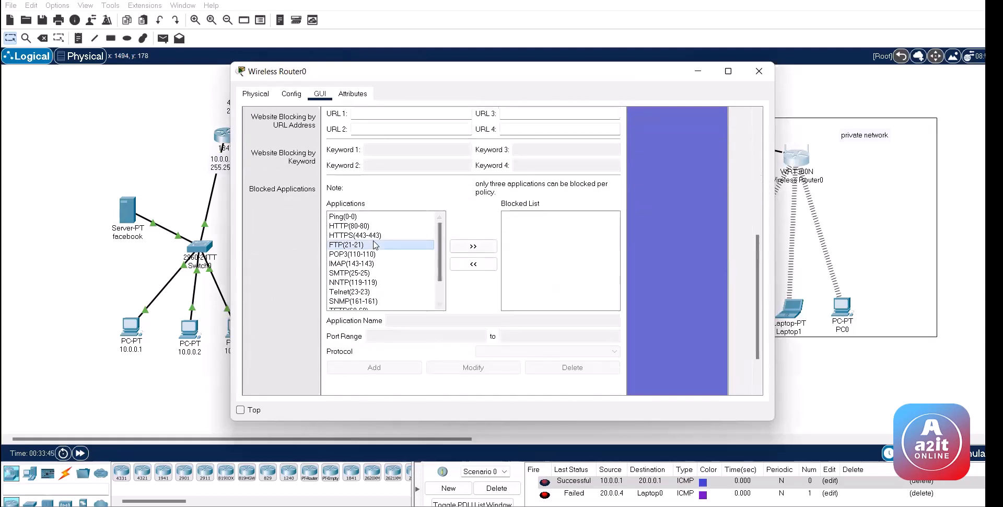
click(355, 282)
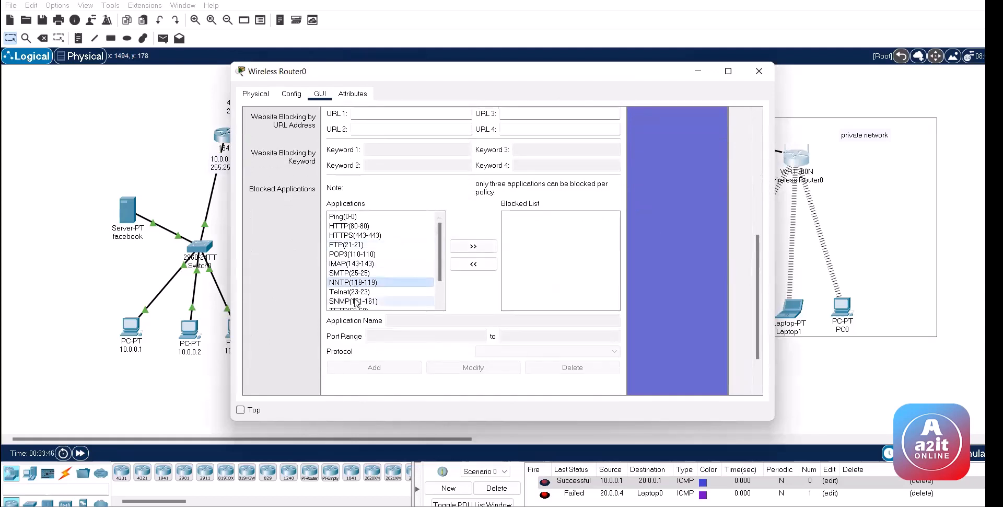
click(333, 227)
click(360, 236)
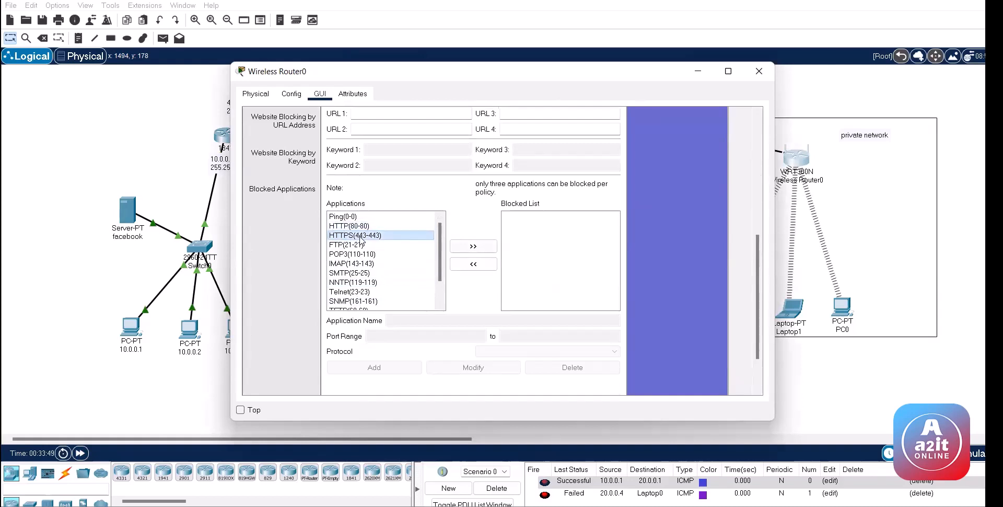
click(361, 245)
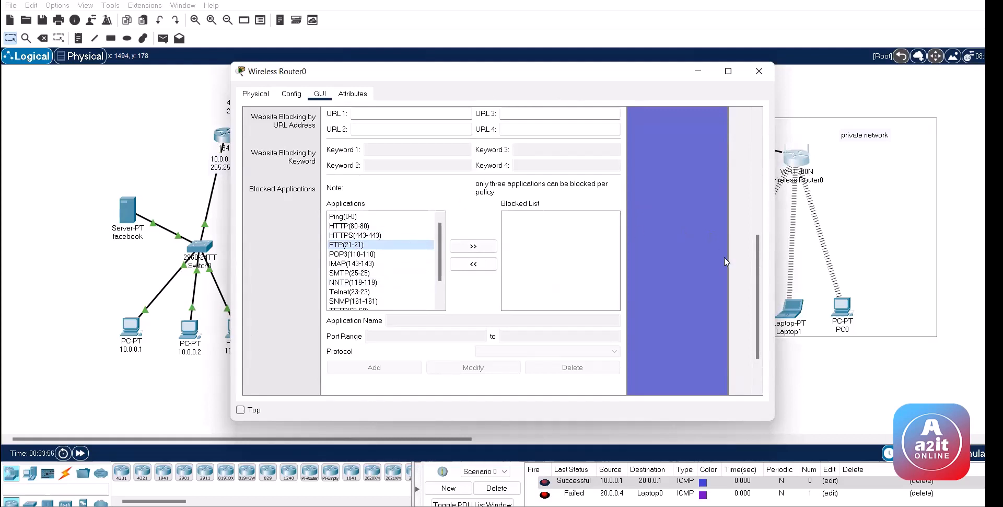
drag(755, 284, 759, 157)
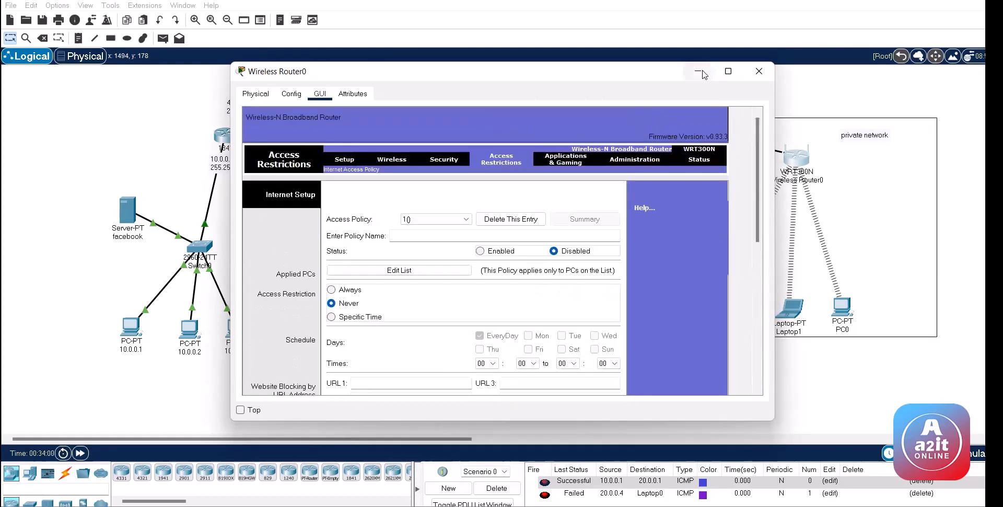
click(703, 73)
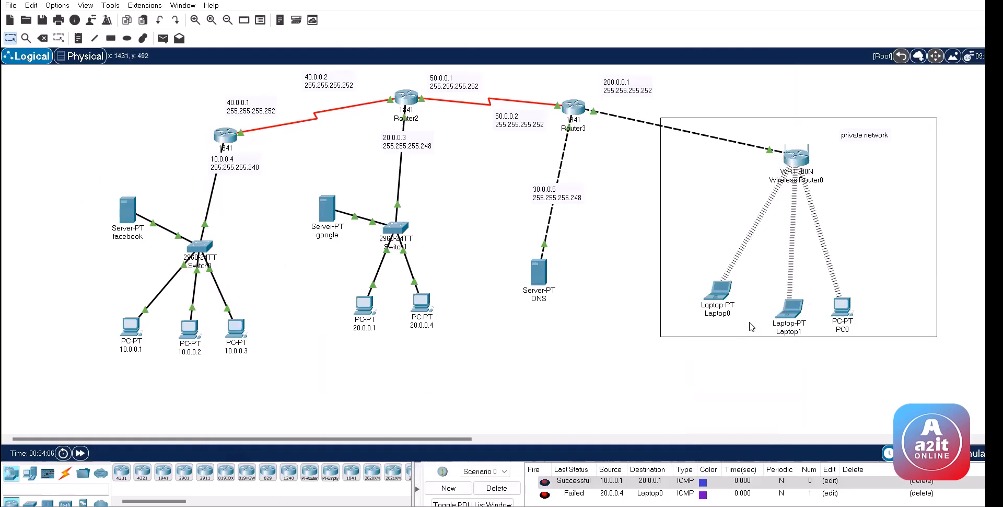
Step: Show Wireless Router0's GUI Security > Access Restrictions page, scrolled to Blocked Applications
drag(720, 296, 717, 298)
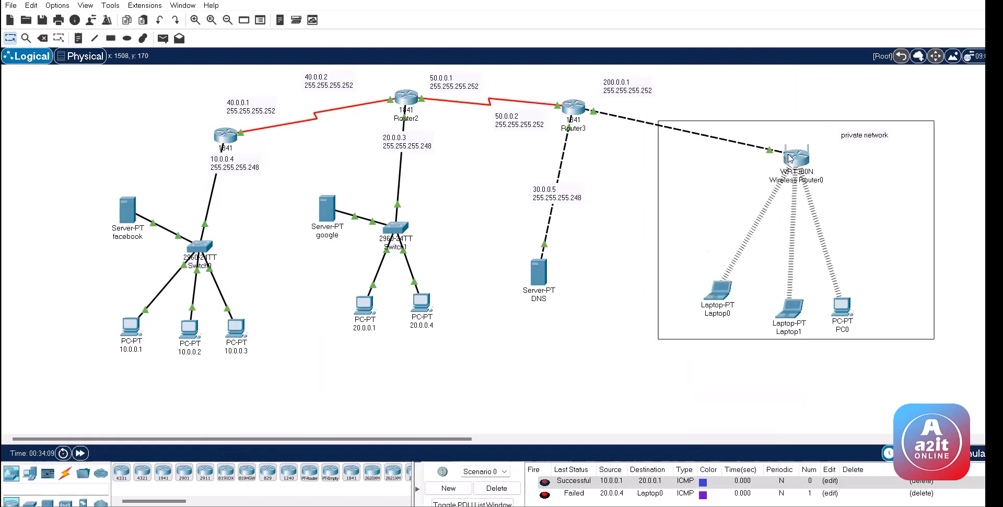
click(795, 157)
click(450, 161)
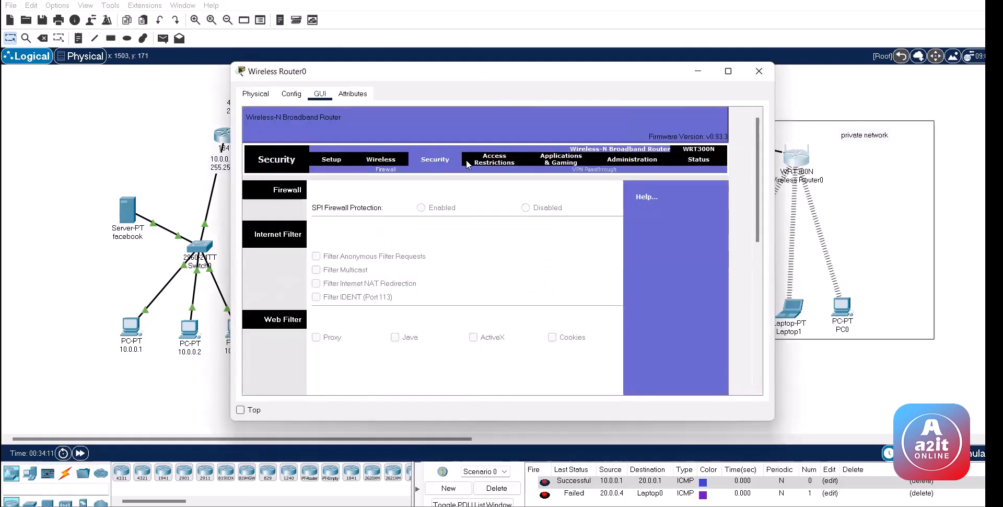
drag(756, 157, 472, 155)
click(489, 160)
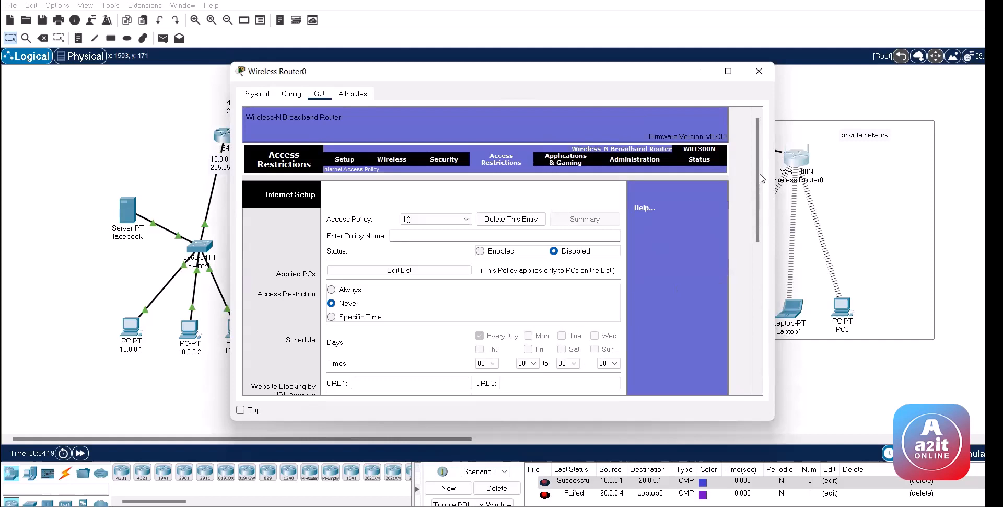
drag(760, 161, 761, 306)
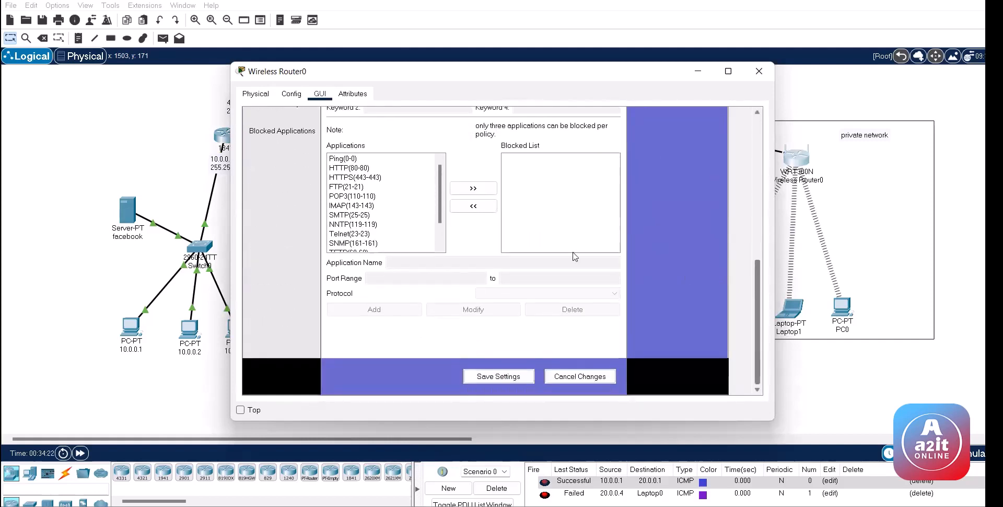
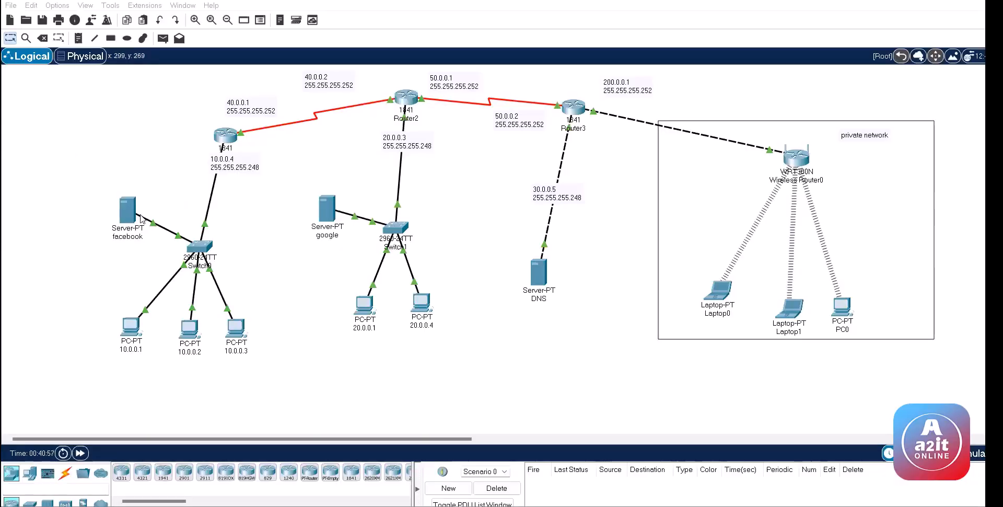
Step: Nudge PCs 10.0.0.3, 10.0.0.2 and 10.0.0.1 into new positions in the left LAN
click(230, 137)
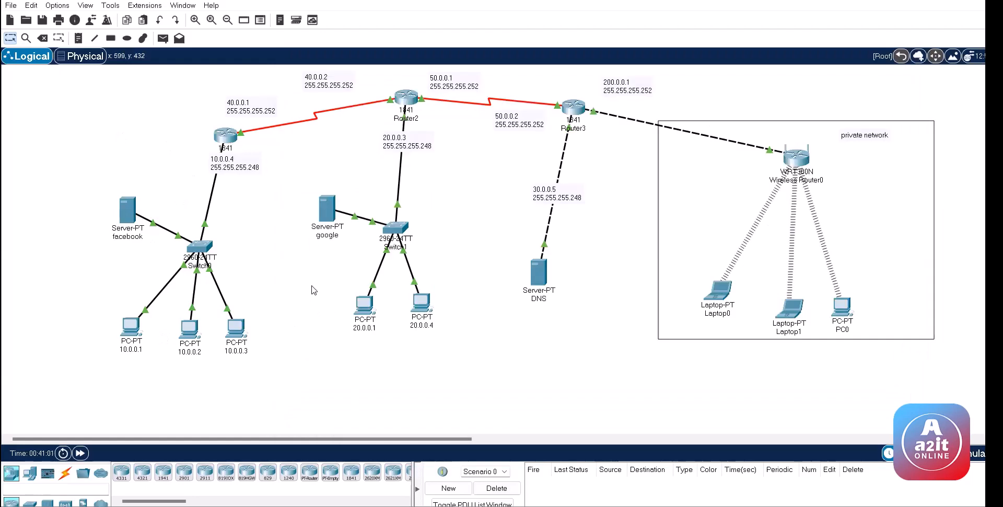
drag(311, 285, 378, 343)
drag(233, 334, 249, 315)
drag(191, 337, 203, 344)
drag(137, 331, 144, 329)
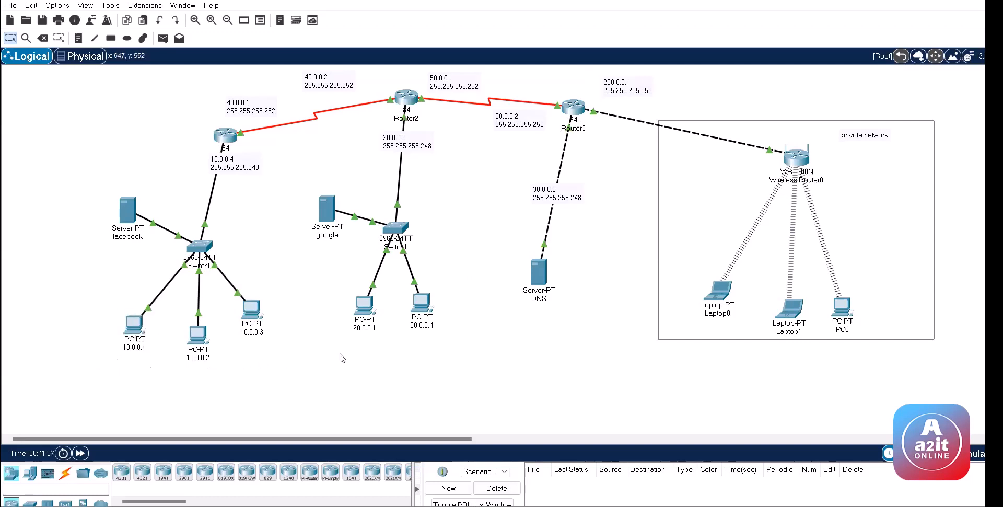
Step: Shift PC 10.0.0.1 up and to the left
drag(87, 296, 158, 377)
click(90, 310)
drag(110, 302, 158, 371)
click(157, 371)
drag(134, 324, 122, 312)
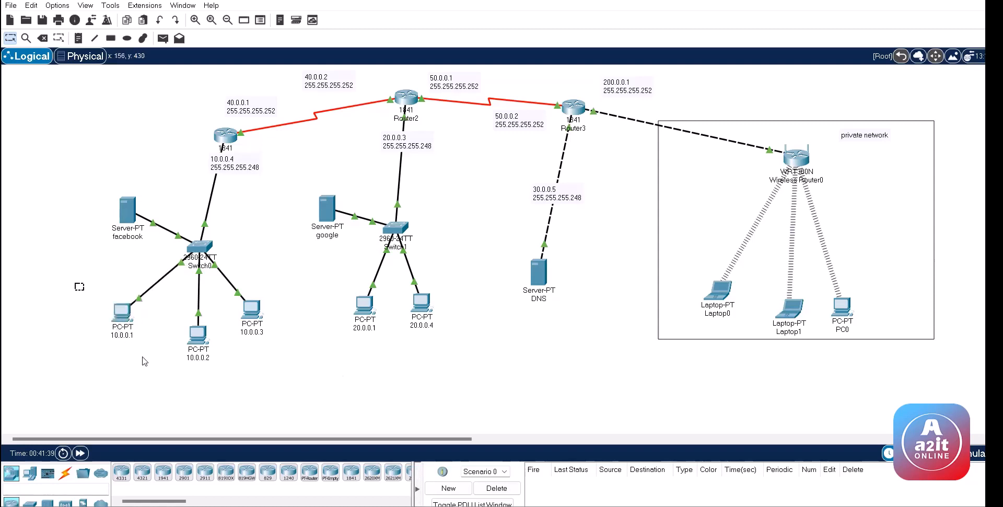
drag(144, 361, 146, 358)
click(359, 357)
drag(335, 287, 371, 344)
click(373, 348)
drag(85, 298, 148, 353)
drag(434, 335, 458, 345)
Step: Move PCs 10.0.0.3 and 20.0.0.4 farther down and to the right
drag(225, 291, 264, 337)
drag(443, 331, 411, 292)
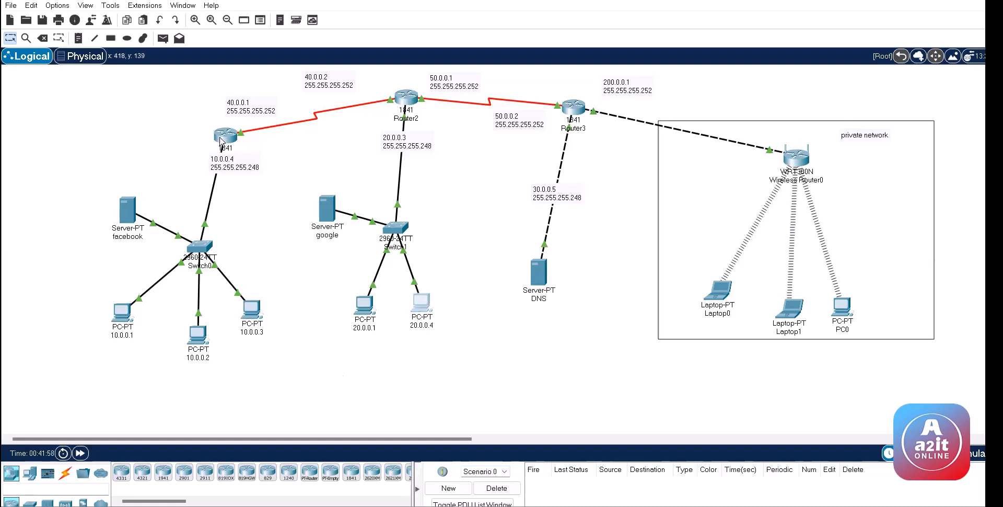
click(221, 142)
click(139, 139)
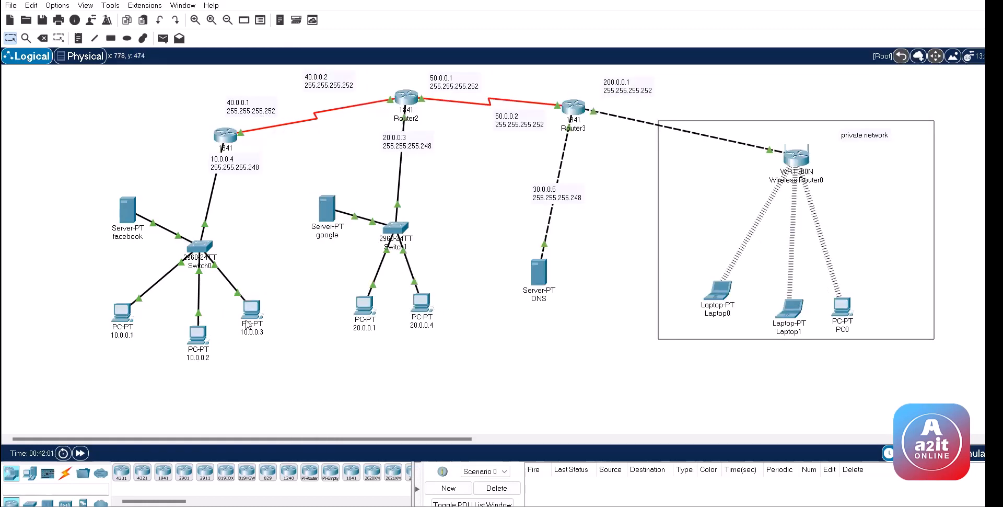
drag(247, 324, 321, 399)
drag(423, 305, 506, 376)
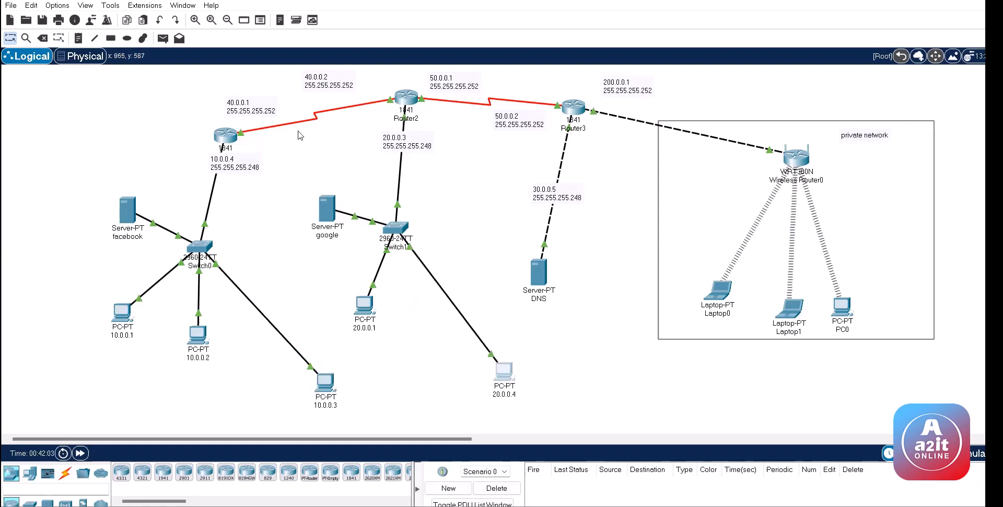
Step: Send a simple PDU from PC 10.0.0.3 to PC 20.0.0.4 and confirm it succeeds
click(163, 38)
click(328, 383)
click(499, 373)
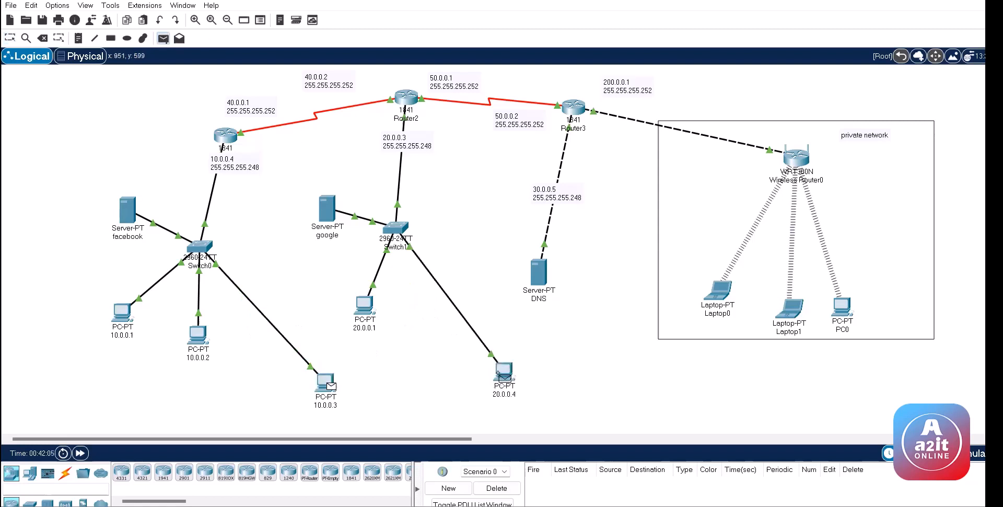
click(228, 139)
Step: On Router1, enter global configuration mode and begin 'access-list 100 deny ip host'
key(Return)
key(Return)
key(Return)
text(en)
key(Return)
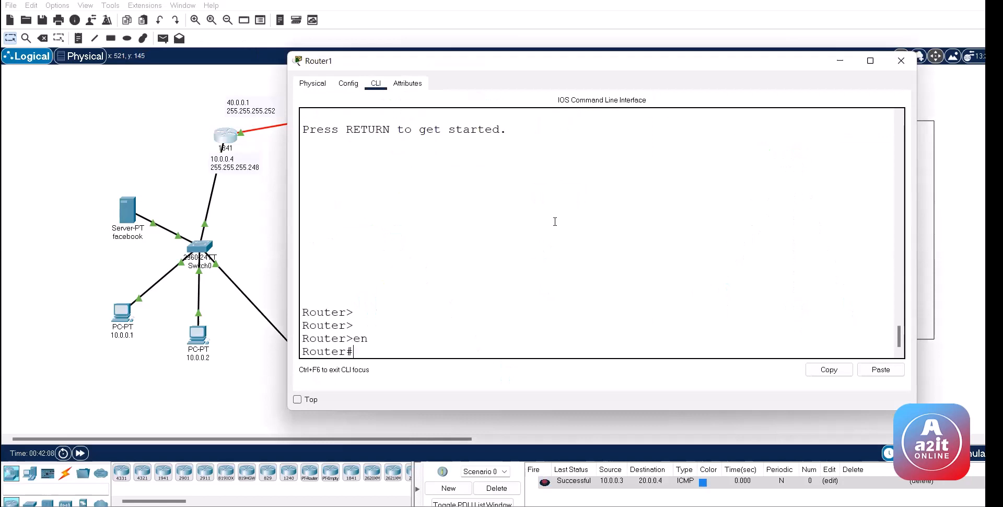
key(Return)
text(conf)
key(Return)
key(Return)
key(Return)
key(Return)
key(Return)
text(ac)
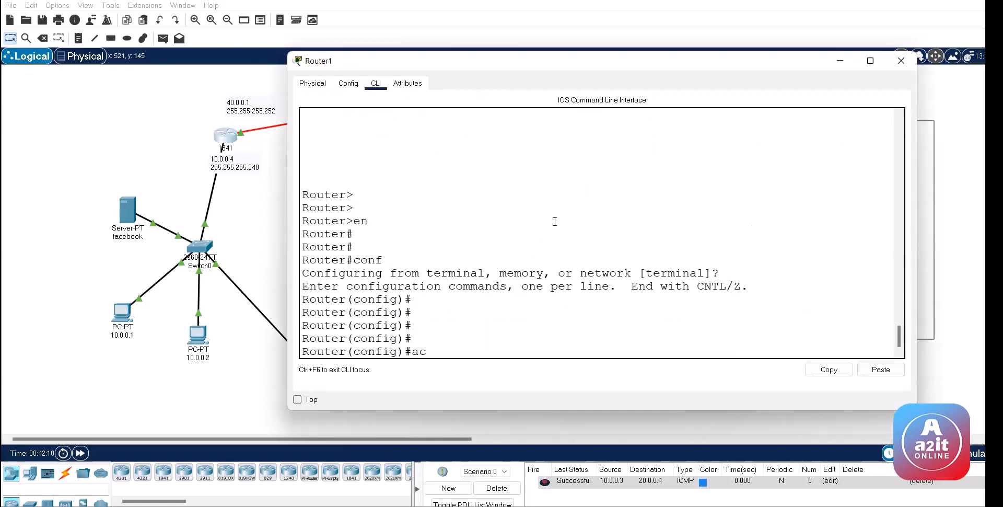
key(Tab)
text(1)
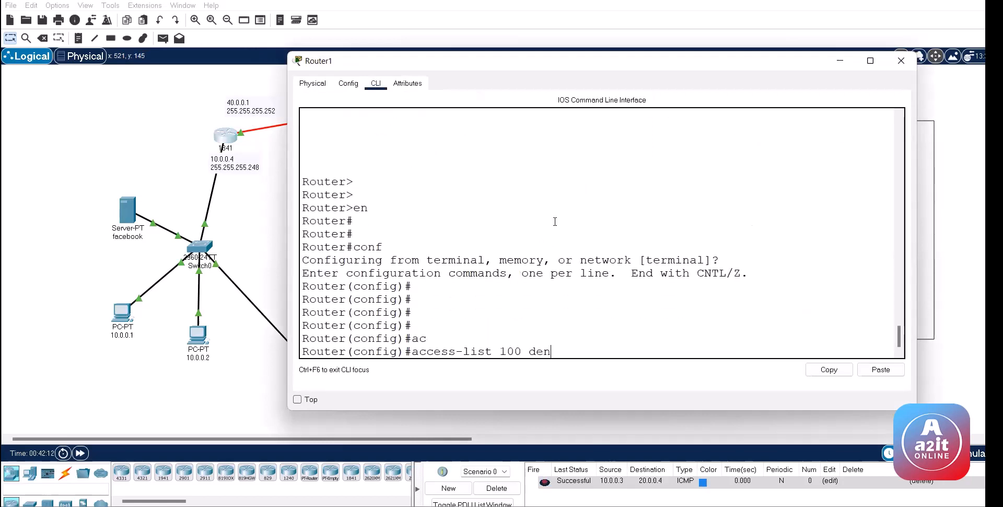
text(00 den)
key(Tab)
text(ip ho)
key(Tab)
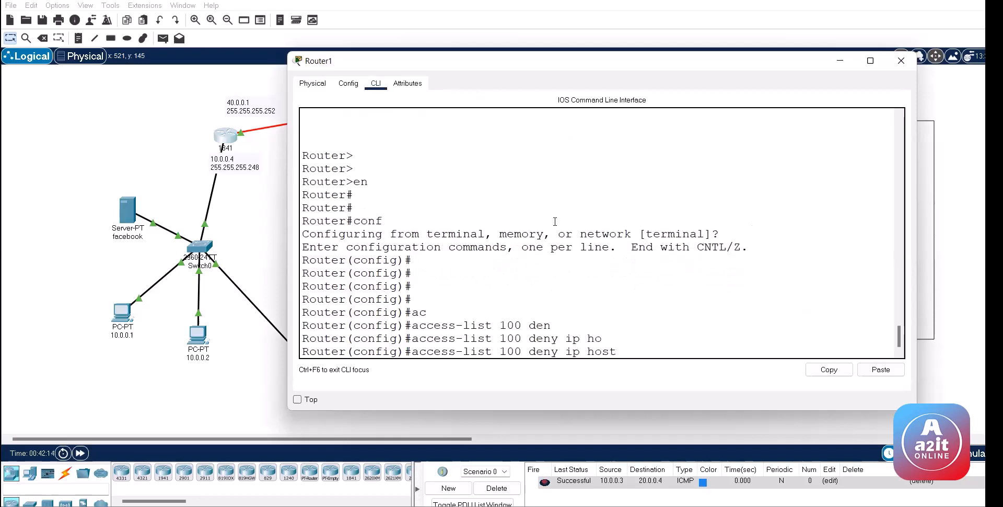
Step: Check the IP configuration of PC 10.0.0.3 and PC 20.0.0.4
click(901, 61)
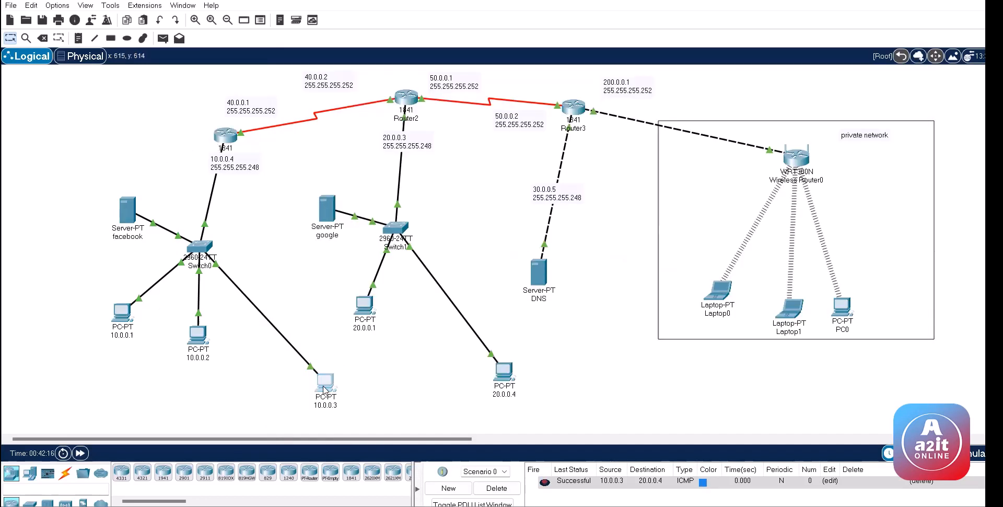
click(323, 384)
click(417, 95)
click(365, 139)
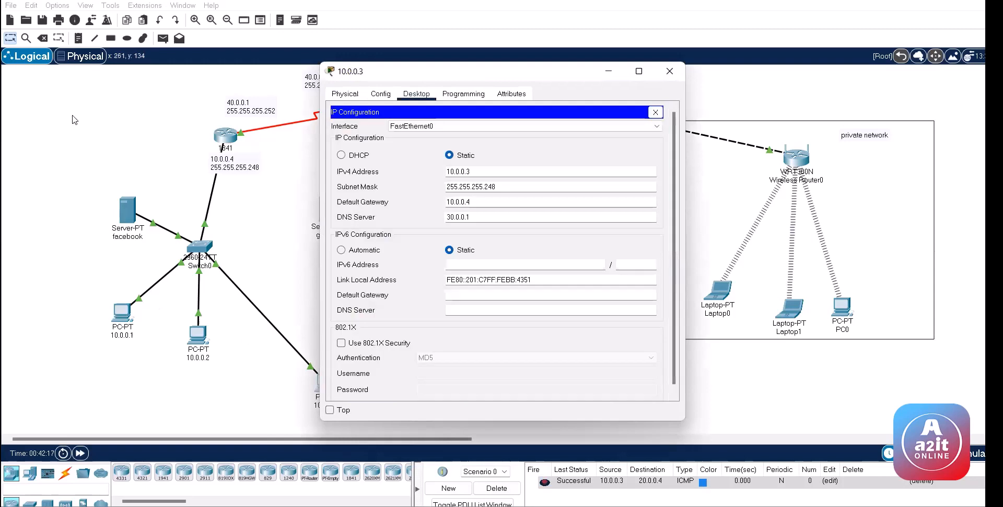
click(667, 73)
click(503, 372)
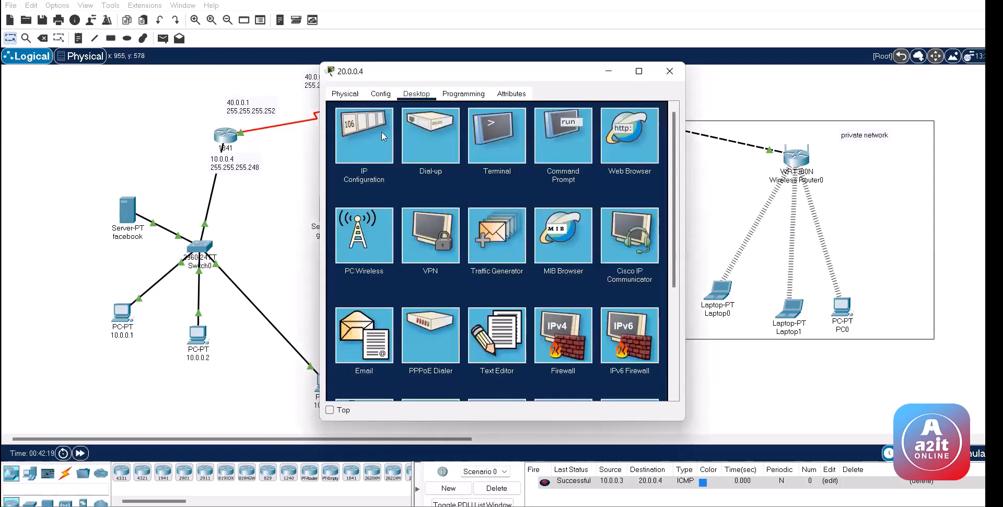
click(382, 132)
key(alt+F4)
Step: Complete the rule 'access-list 100 deny ip host 10.0.0.3 host 20.0.0.4'
click(224, 137)
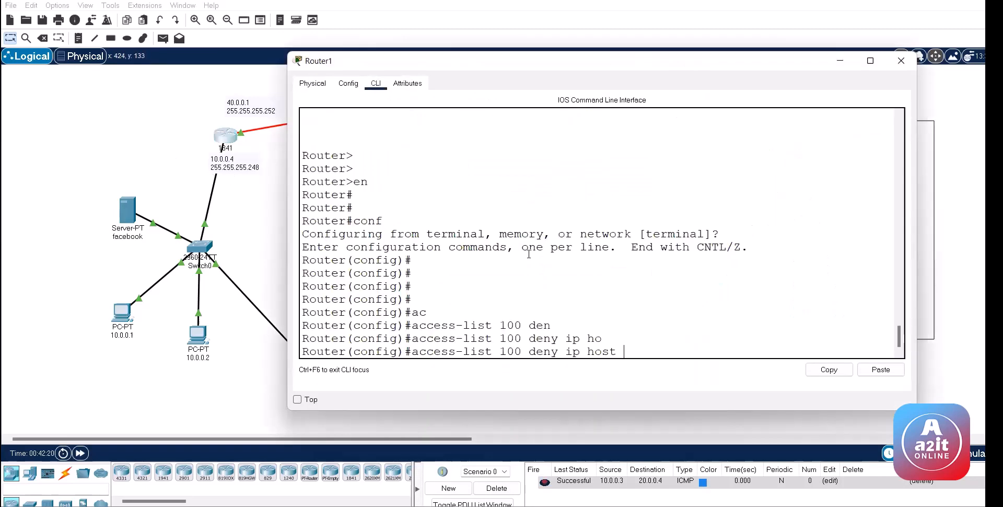
text(10)
text(.0.0.3 ho)
key(Tab)
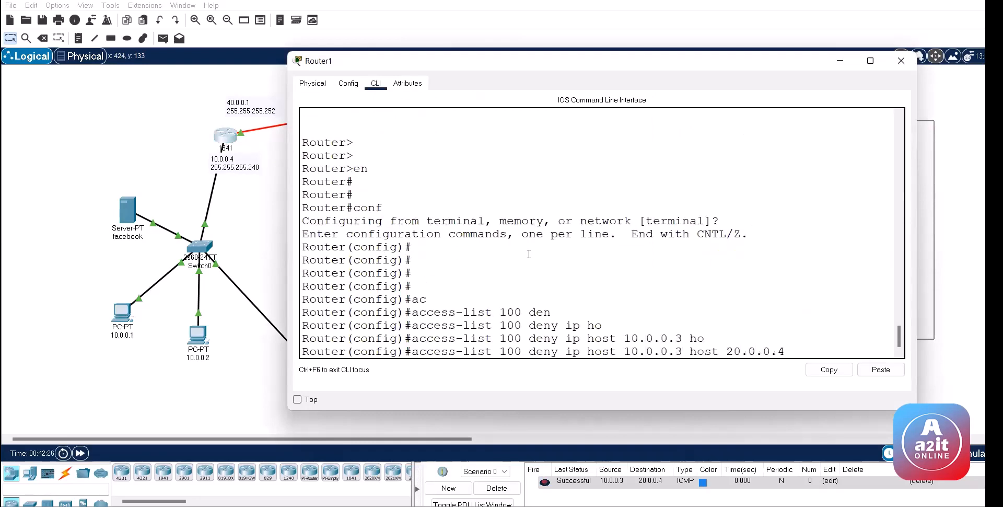
key(Return)
Step: Add 'access-list 100 deny ip any any' on Router1
text(ac)
key(Tab)
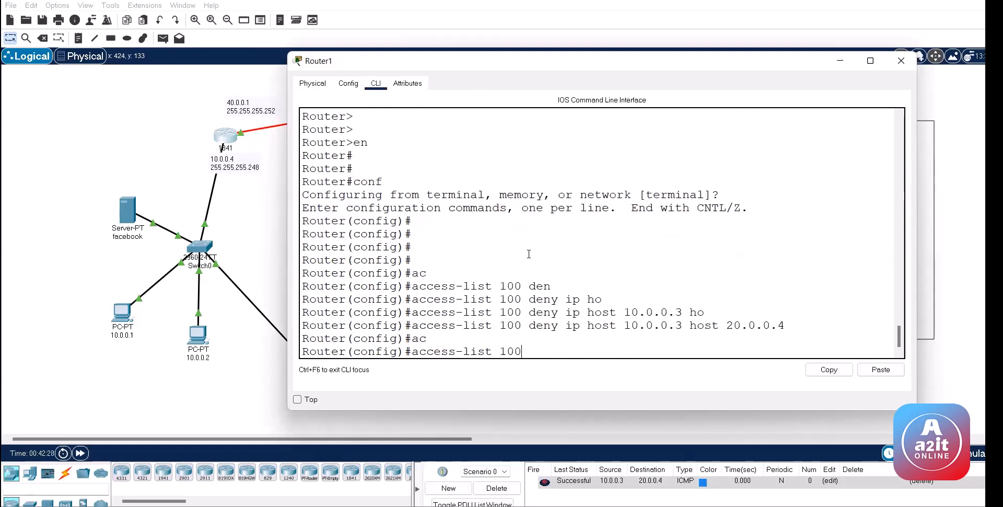
text(100 den)
key(Tab)
text(ip an)
key(Tab)
text(a)
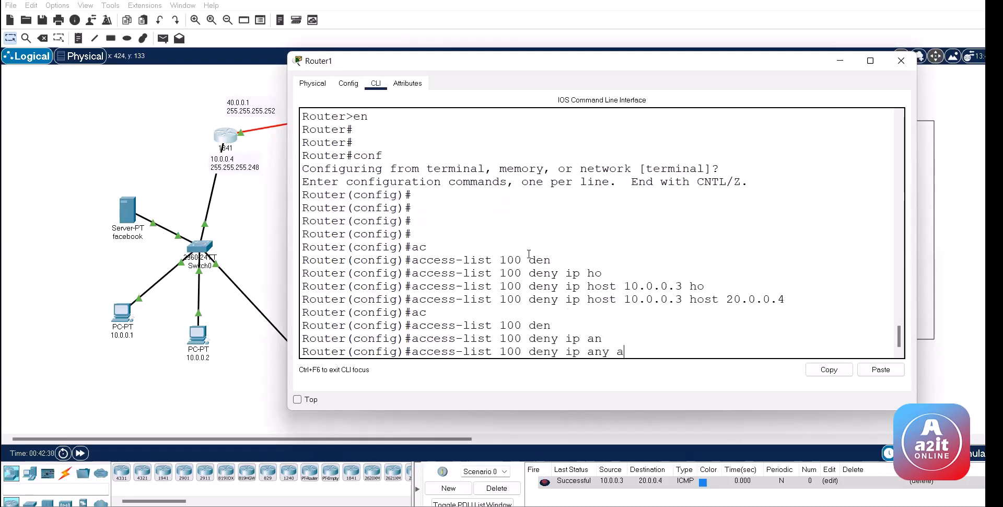
text(n)
key(Tab)
key(Return)
key(Return)
key(Return)
key(Return)
Step: Apply access list 100 inbound on Fa0/0 and show the command history
text(int )
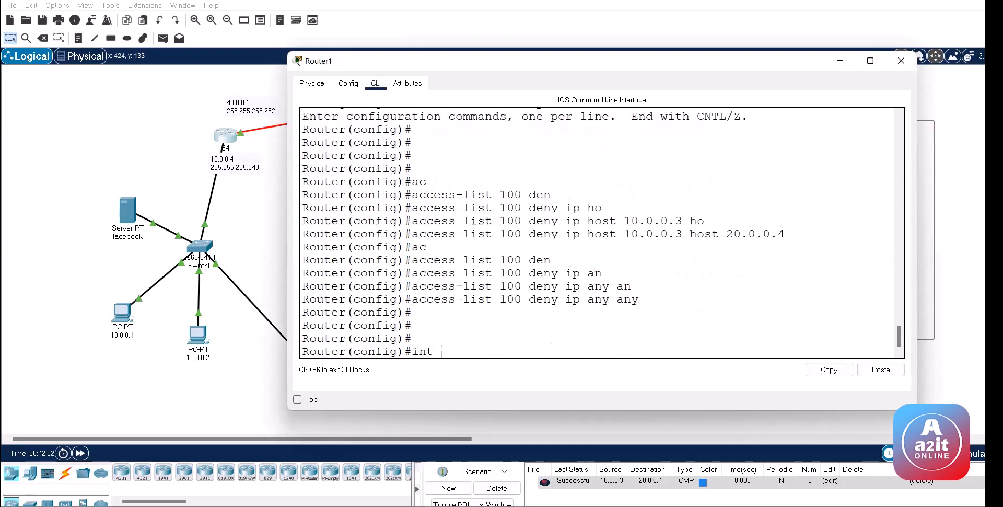
text(fa 0/0)
key(Return)
text(ip)
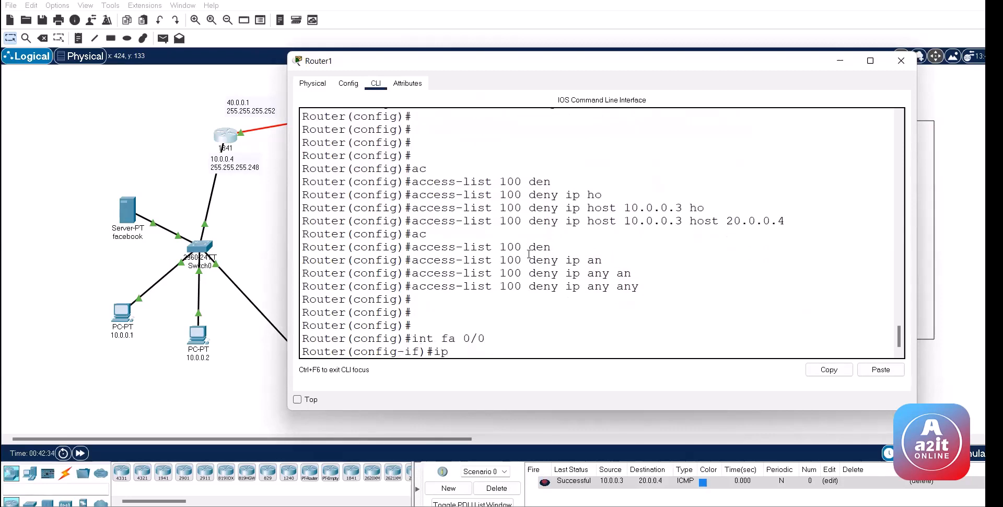
text( ac)
key(Tab)
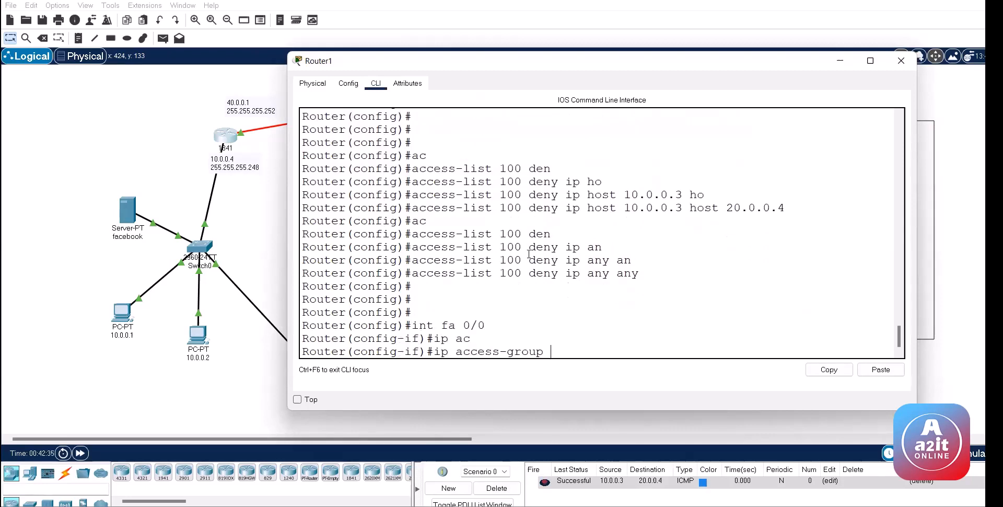
text(100 in)
key(Return)
key(Return)
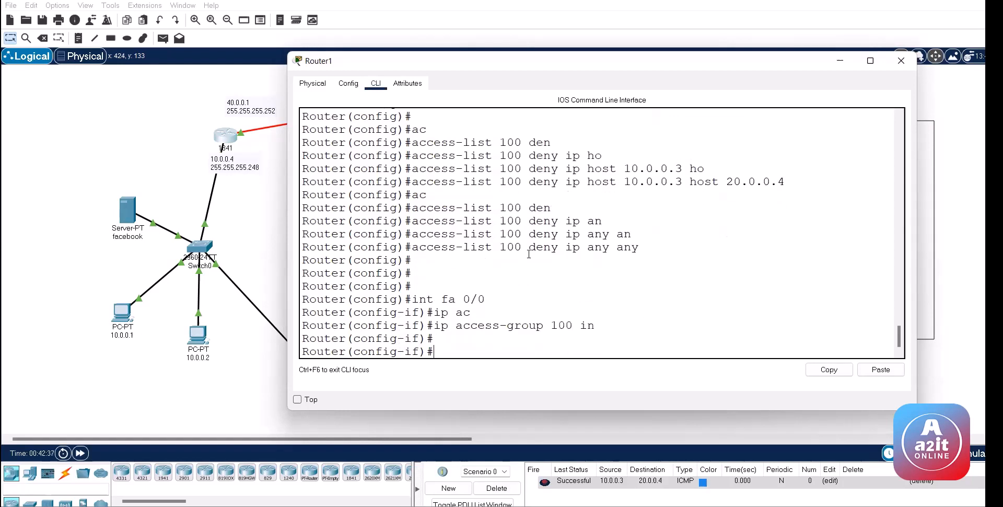
text(do sh his)
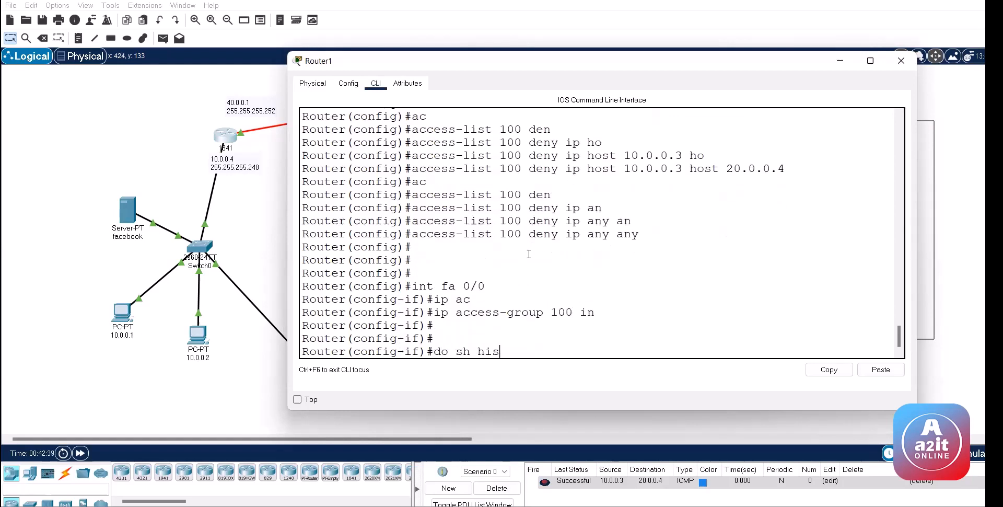
key(Return)
Step: Ping from PC 10.0.0.3 to PC 20.0.0.4, then clear the PDU list
click(140, 127)
click(163, 38)
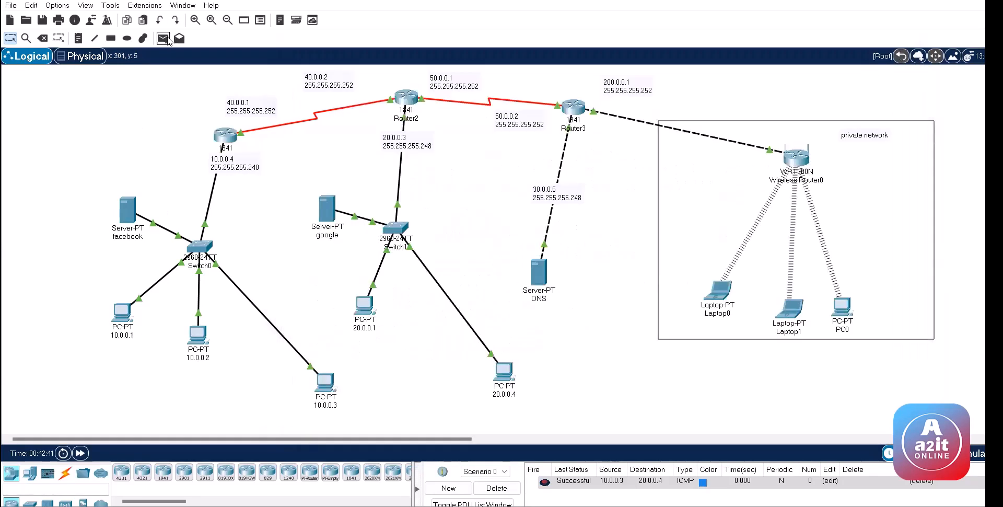
click(325, 383)
click(511, 371)
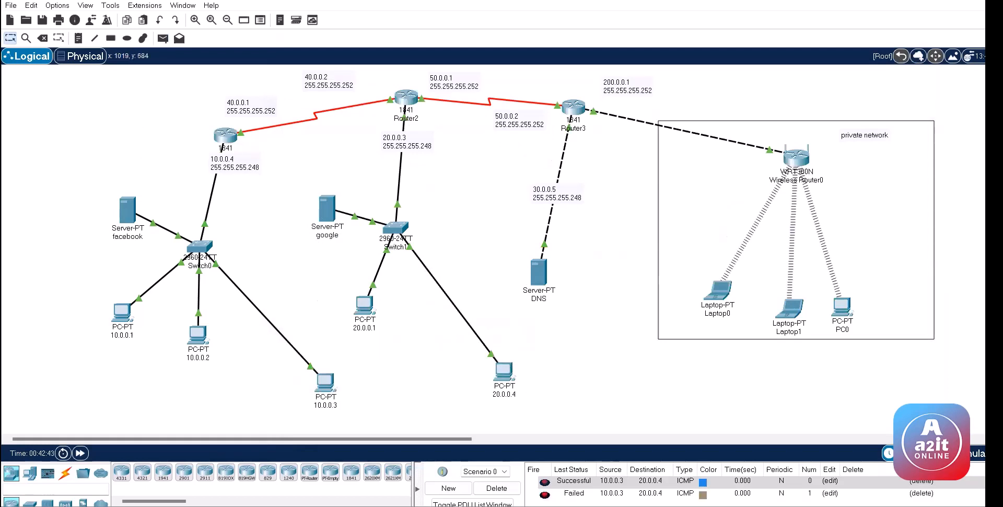
click(497, 488)
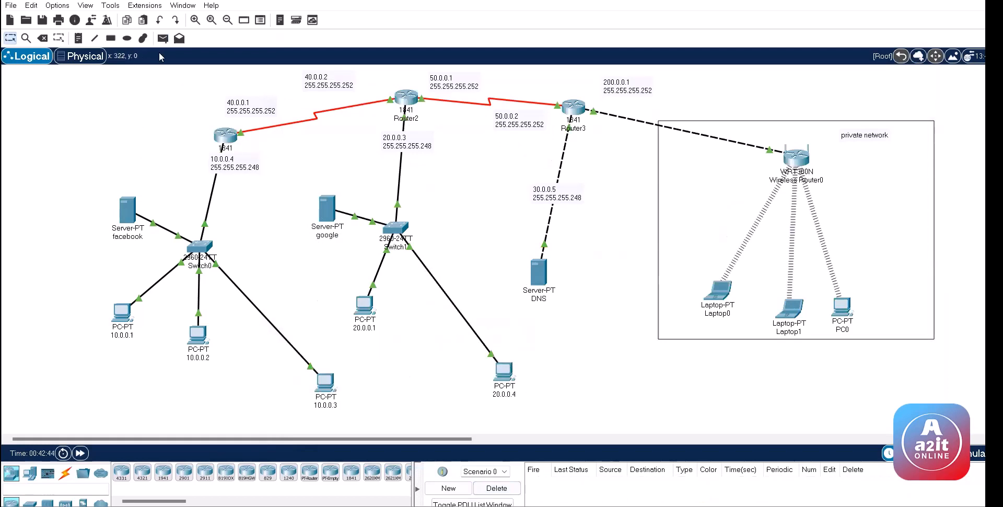
Step: Ping from PC 10.0.0.3 to PC 20.0.0.1 and see it fail
click(163, 39)
click(326, 385)
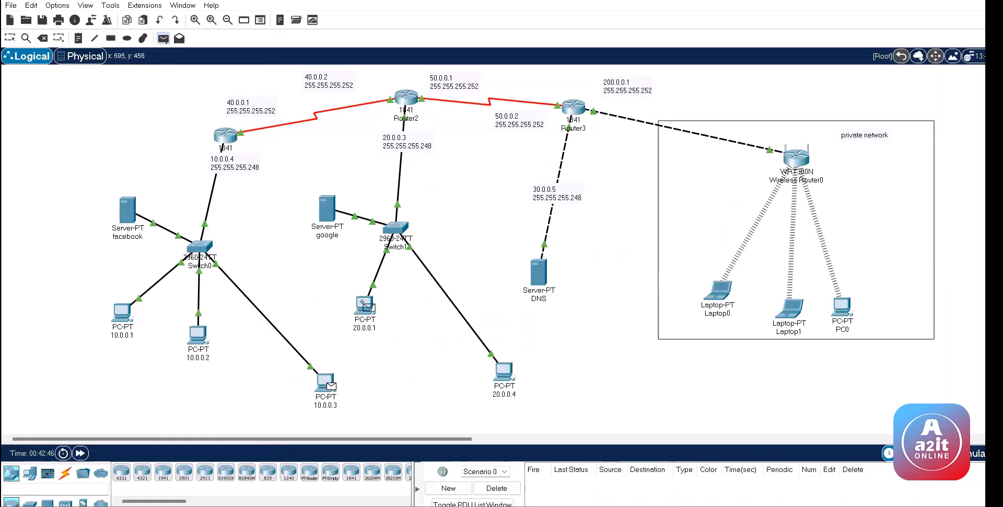
click(365, 304)
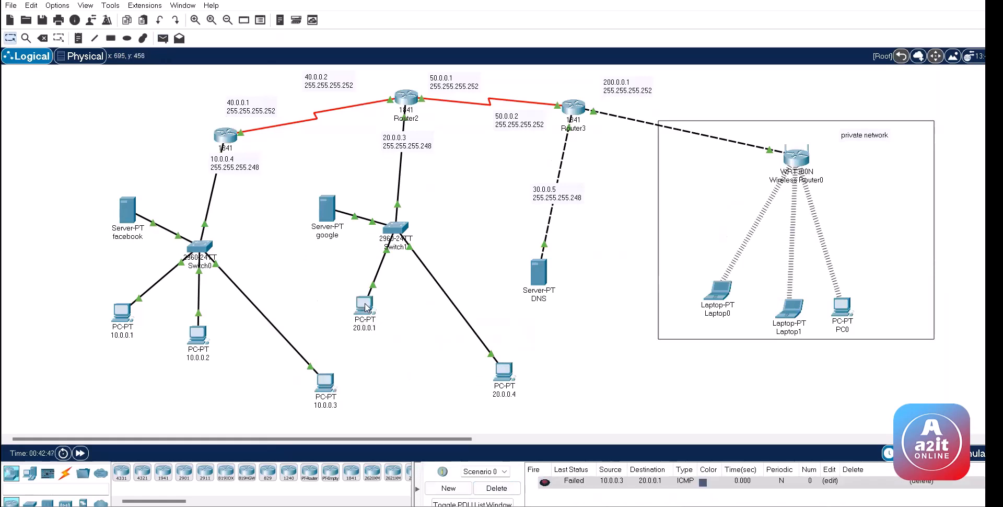
click(163, 38)
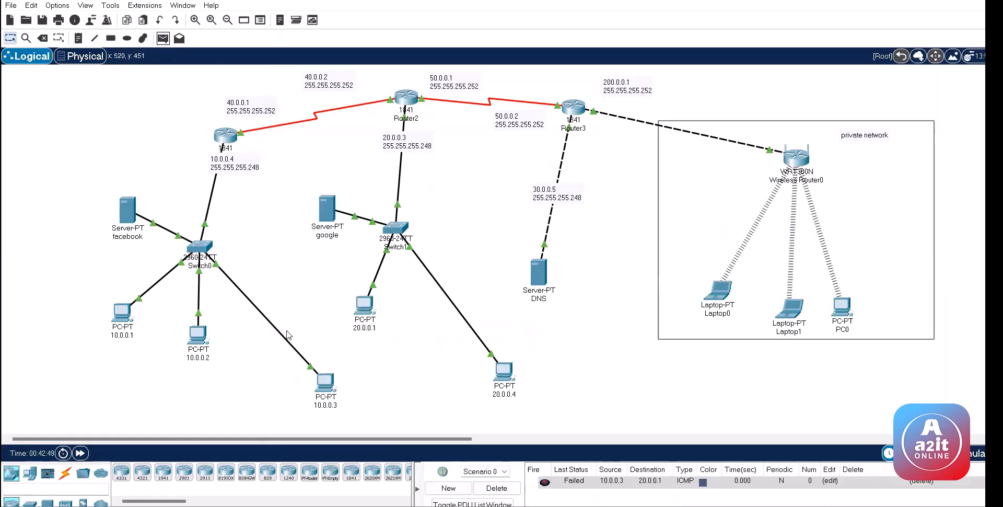
click(166, 38)
click(325, 381)
click(364, 305)
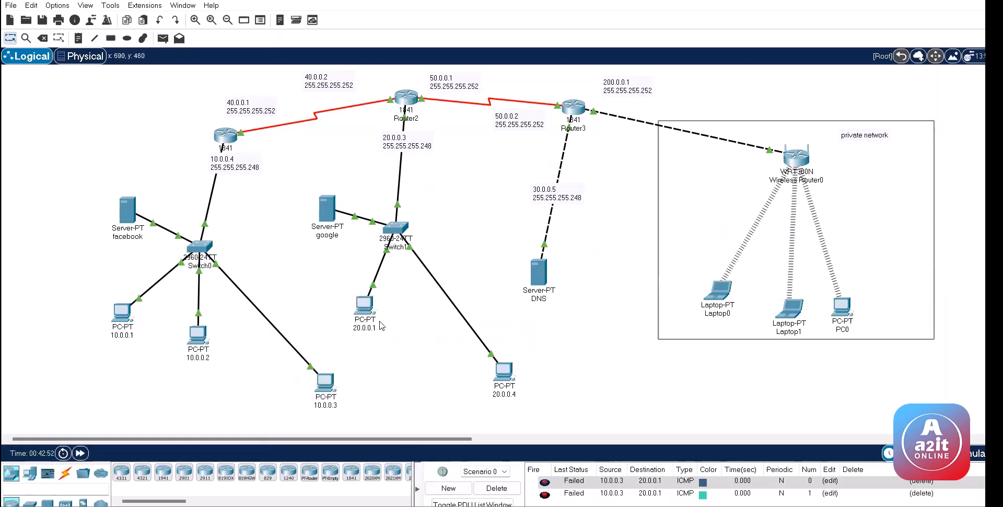
Step: Test pings between PC 20.0.0.4 and PC 10.0.0.2, confirming 10.0.0.2 to 20.0.0.4 fails
click(163, 38)
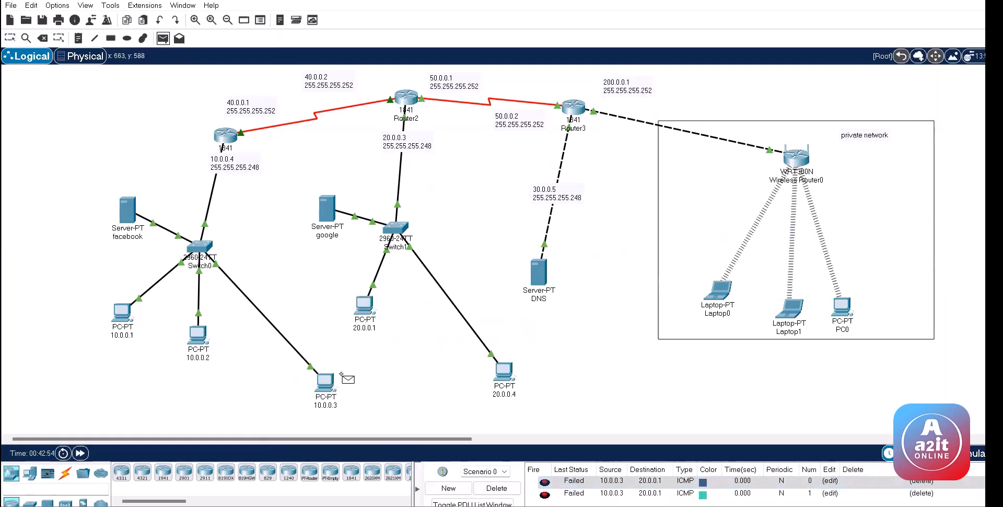
click(514, 377)
click(201, 334)
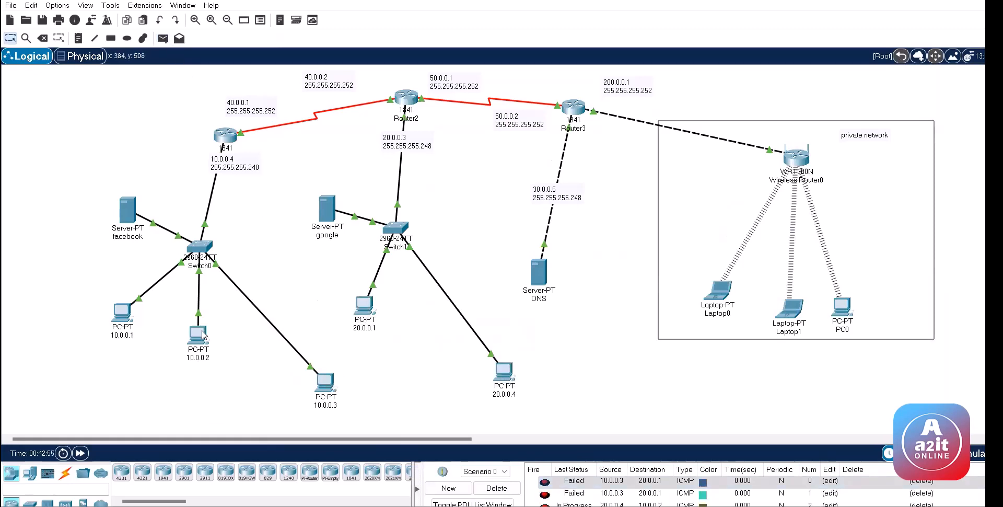
click(497, 487)
click(164, 38)
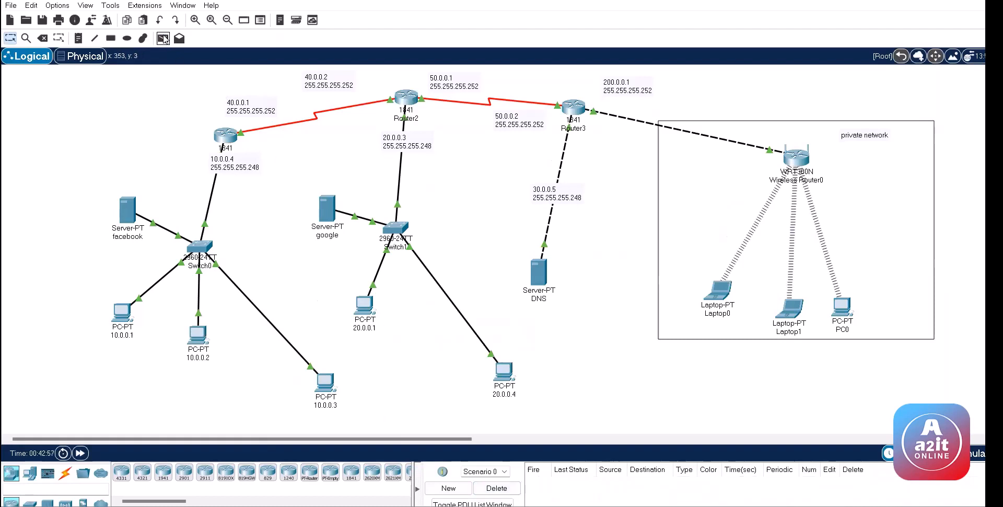
click(163, 38)
click(199, 334)
click(504, 373)
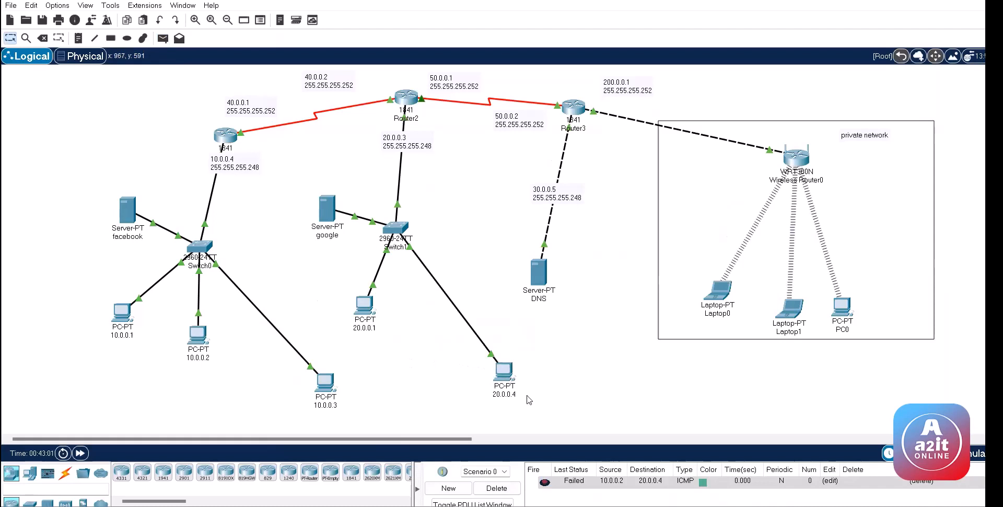
click(227, 136)
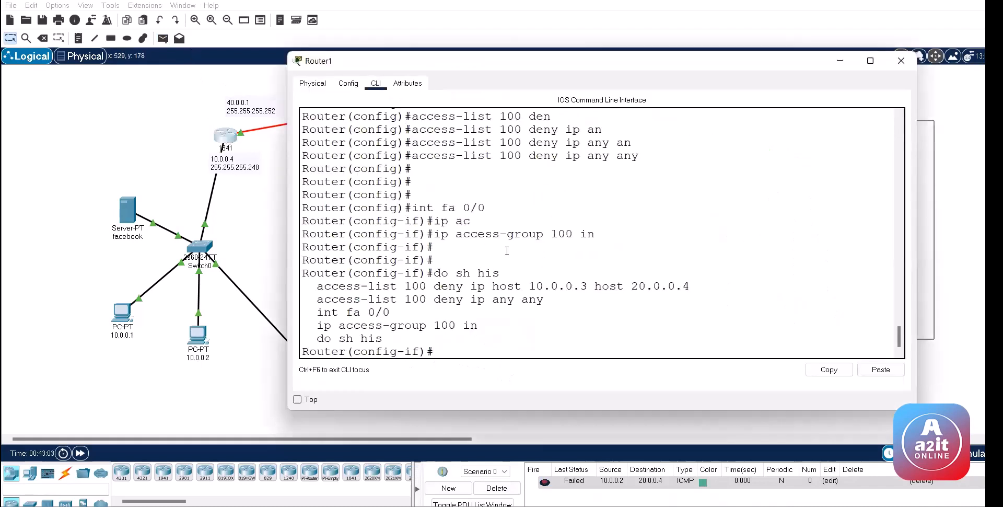
Step: Show access-lists: 1 match on the host deny and 3 on deny any
key(ctrl+z)
key(ctrl+z)
text(sh ac)
key(Tab)
key(Return)
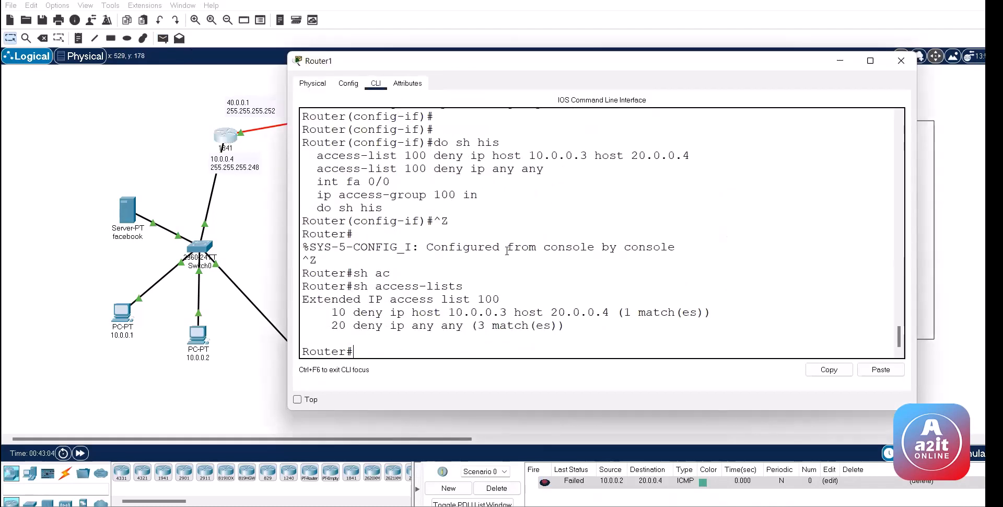
key(Return)
key(Return)
key(Return)
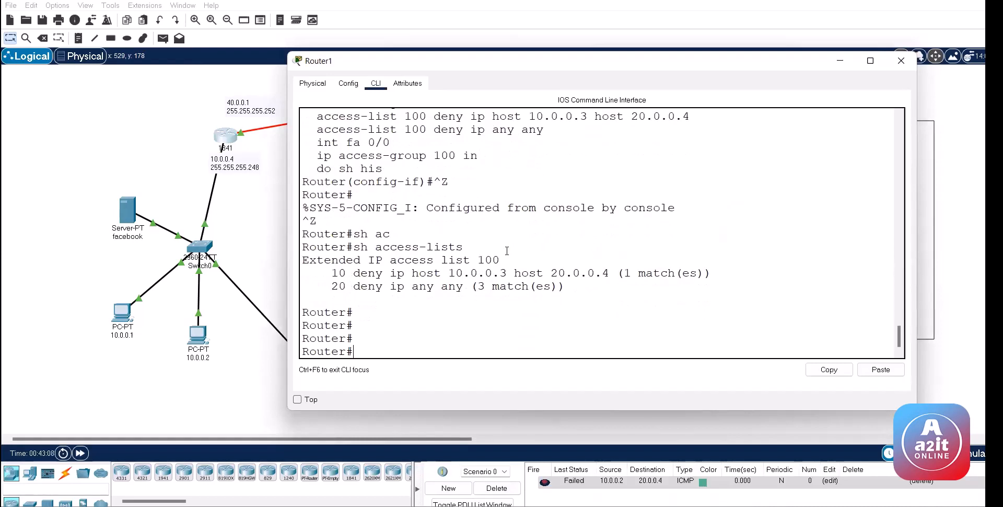
key(Return)
key(Return)
key(Return)
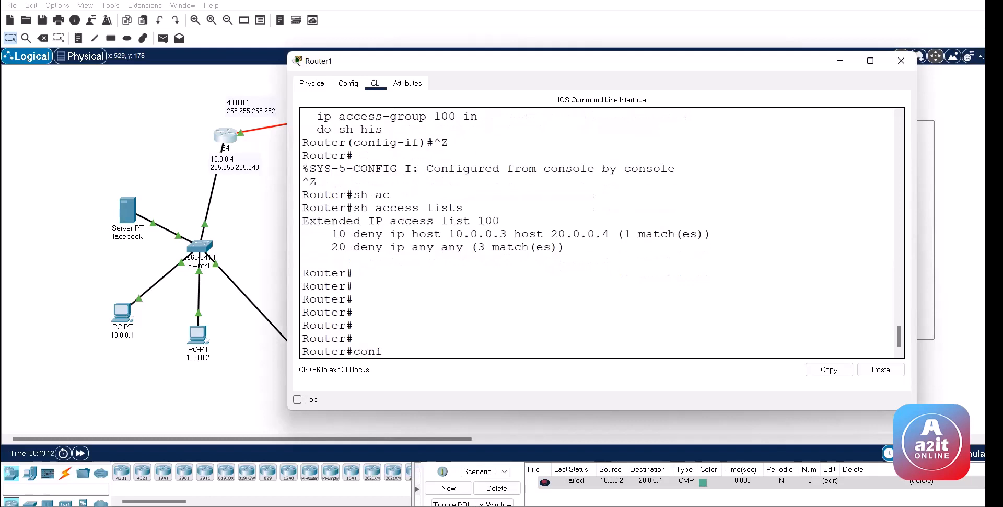
Step: Display and page through Router1's running configuration with 'do sh ru'
text(conf)
key(Return)
key(Return)
key(Return)
key(Return)
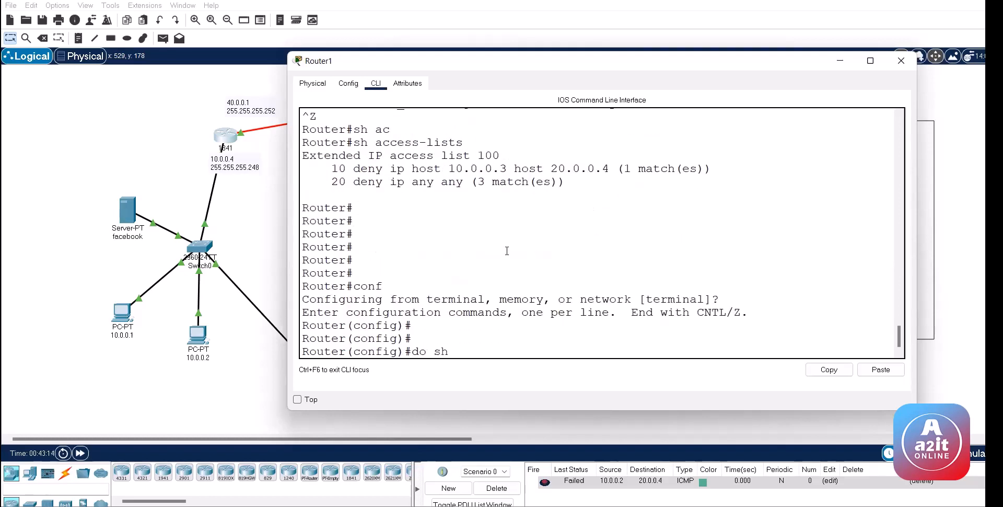
text(do sh ru)
key(Return)
key(Return)
key(Return)
key(Return)
key(Return)
key(Return)
key(Return)
key(Return)
key(Return)
key(Return)
key(Return)
key(Return)
key(Return)
key(Return)
key(Return)
key(Return)
key(Return)
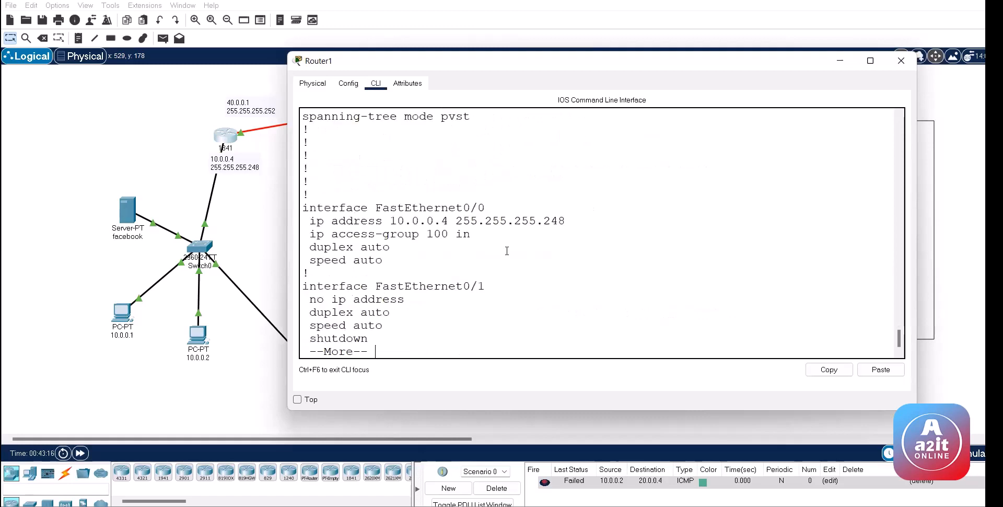
key(Return)
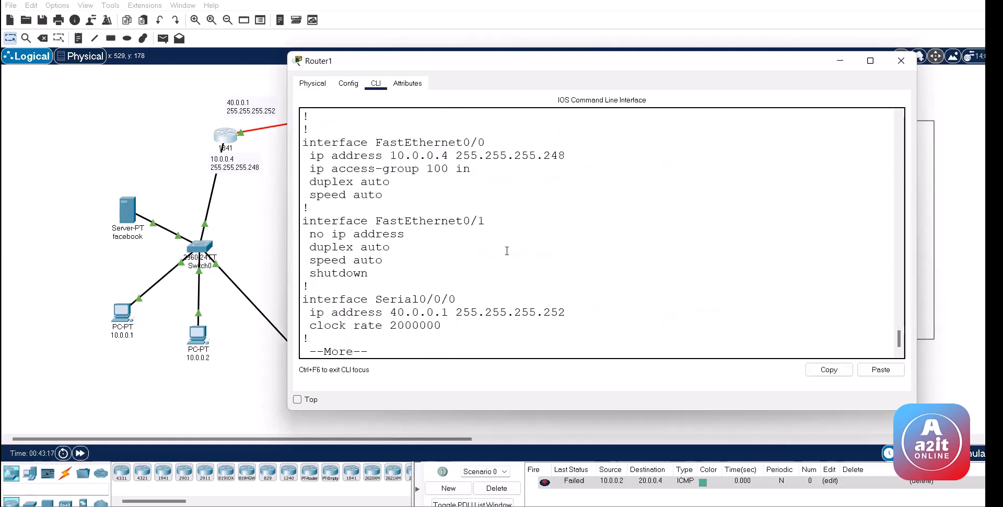
key(Return)
key(Return)
key(Return)
key(Return)
key(Return)
key(Return)
key(Return)
key(Return)
key(Return)
key(Return)
key(Return)
key(Return)
key(Return)
key(Return)
key(Return)
key(Return)
key(Return)
key(Return)
key(Return)
key(Return)
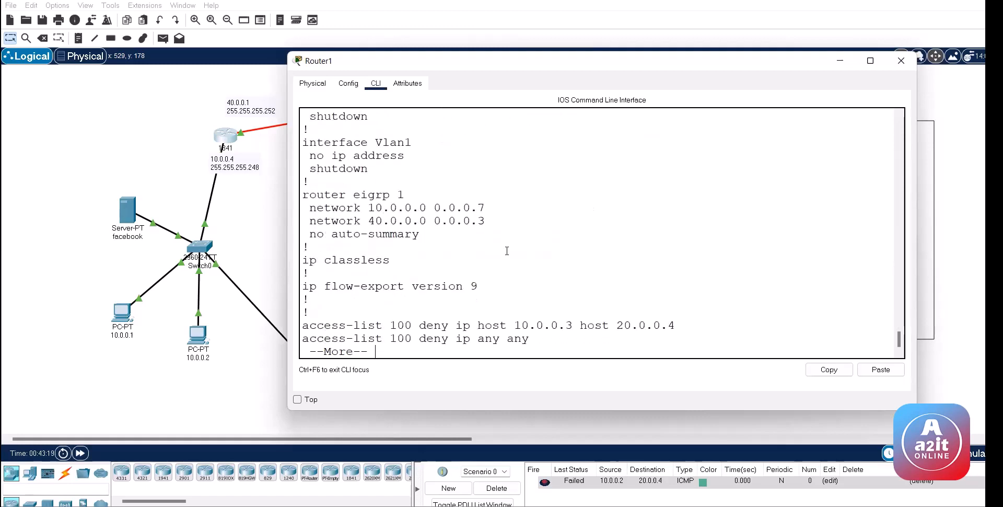
key(Return)
key(Return)
key(Return)
key(Return)
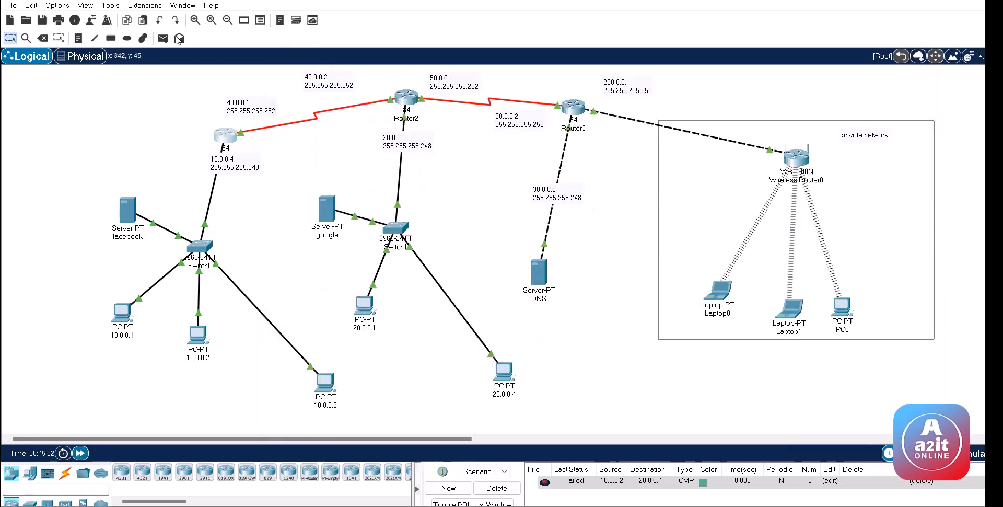
Step: Send one more test ping from PC 10.0.0.3, empty the PDU list, and return to Router1's CLI
click(163, 38)
click(324, 384)
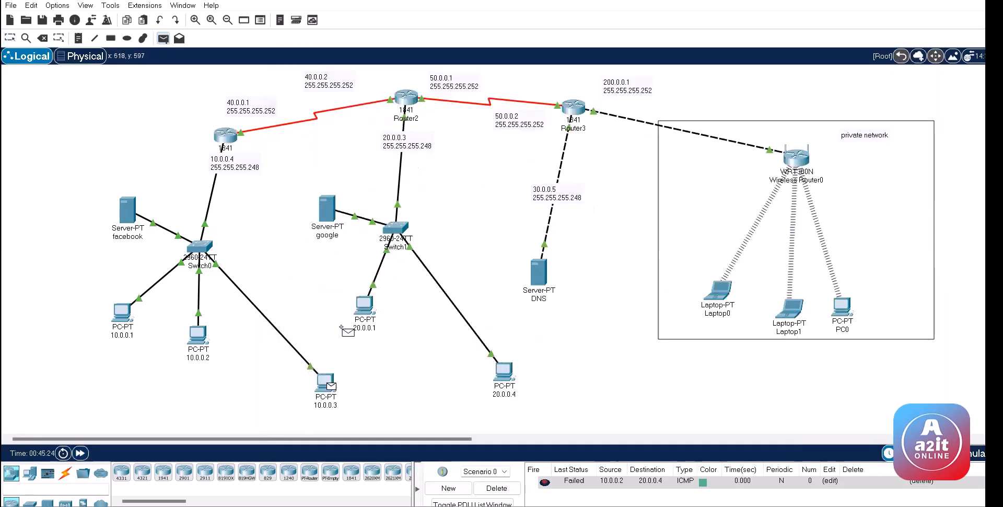
click(326, 209)
click(496, 487)
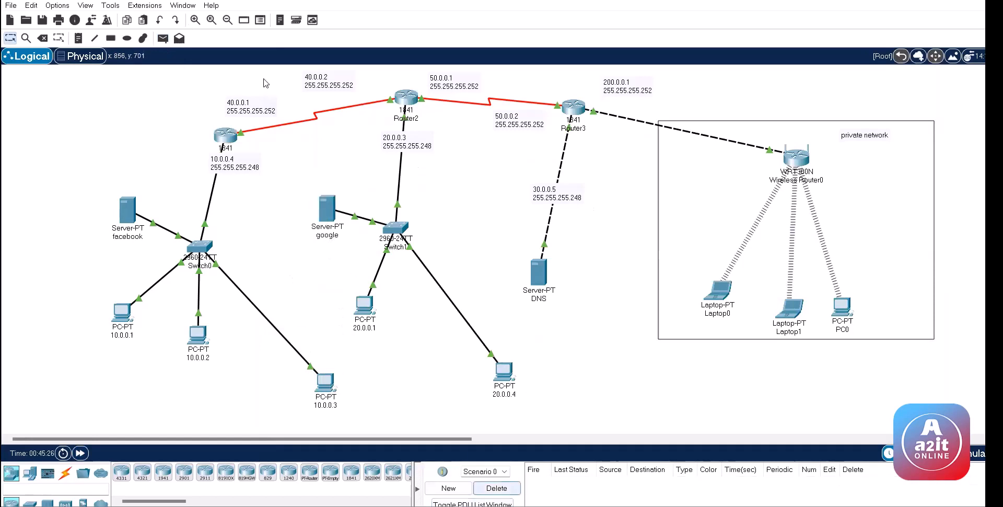
click(225, 137)
text(q)
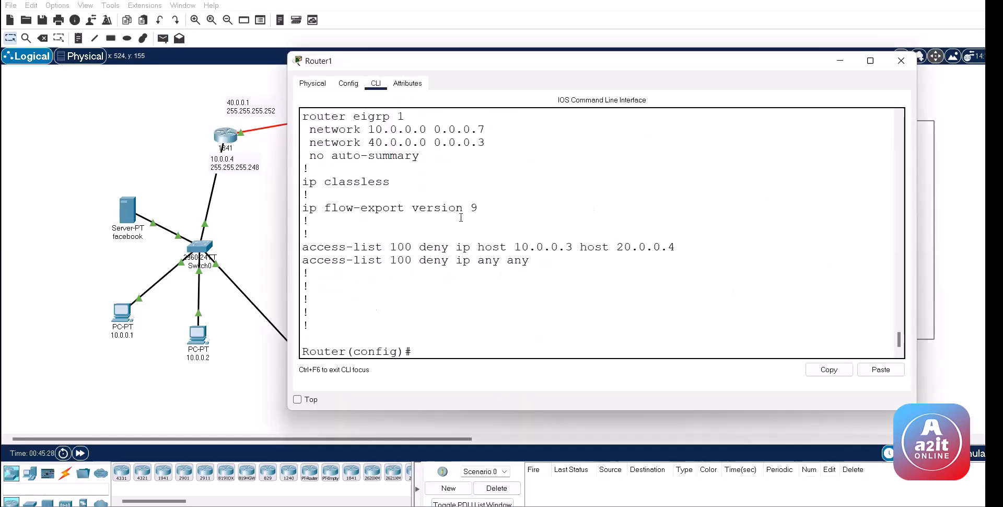
text(do sh run)
key(BackSpace)
key(BackSpace)
key(BackSpace)
key(BackSpace)
key(BackSpace)
key(BackSpace)
key(BackSpace)
key(BackSpace)
key(BackSpace)
Step: Delete access-list 100 and remove 'ip access-group 100 in' from Fa0/0
text(no ac)
key(Tab)
text(1)
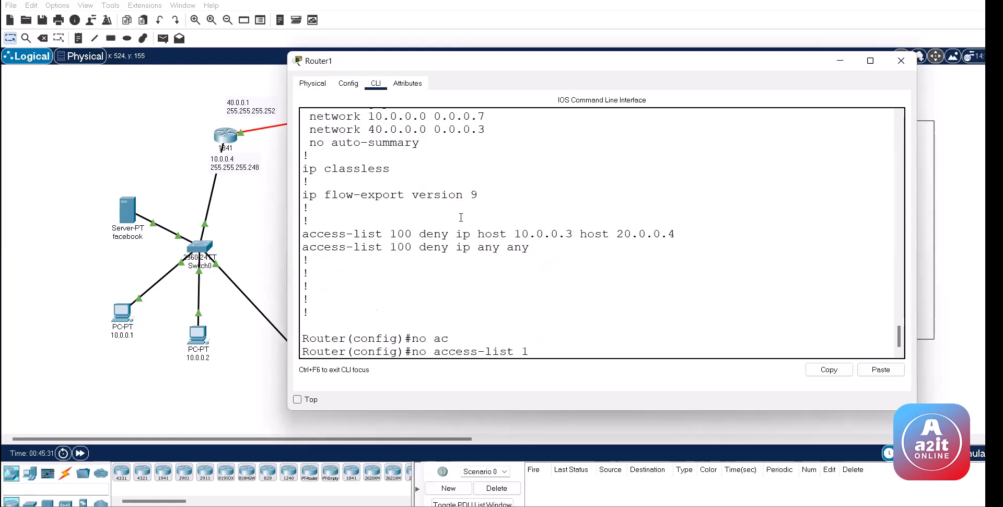
text(00)
key(Return)
key(Return)
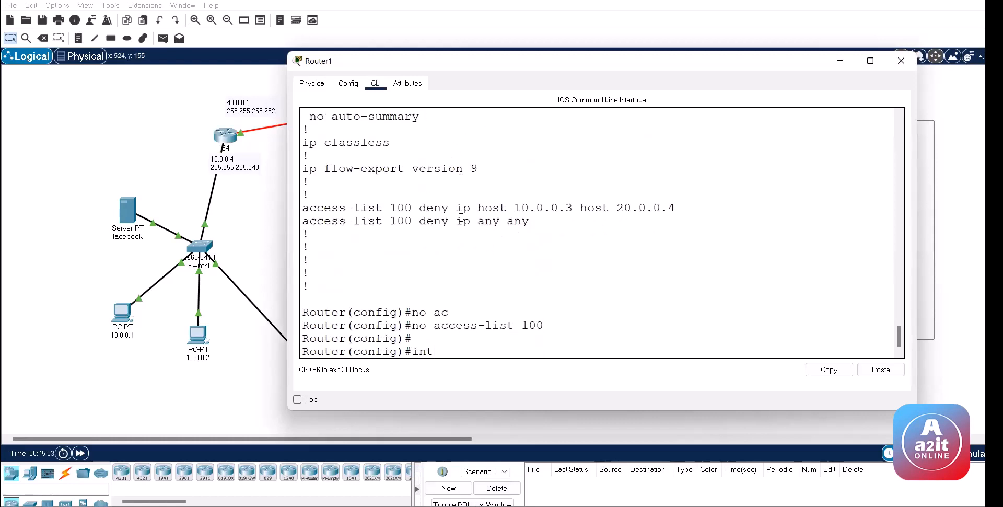
text(int fa 0/0)
key(Return)
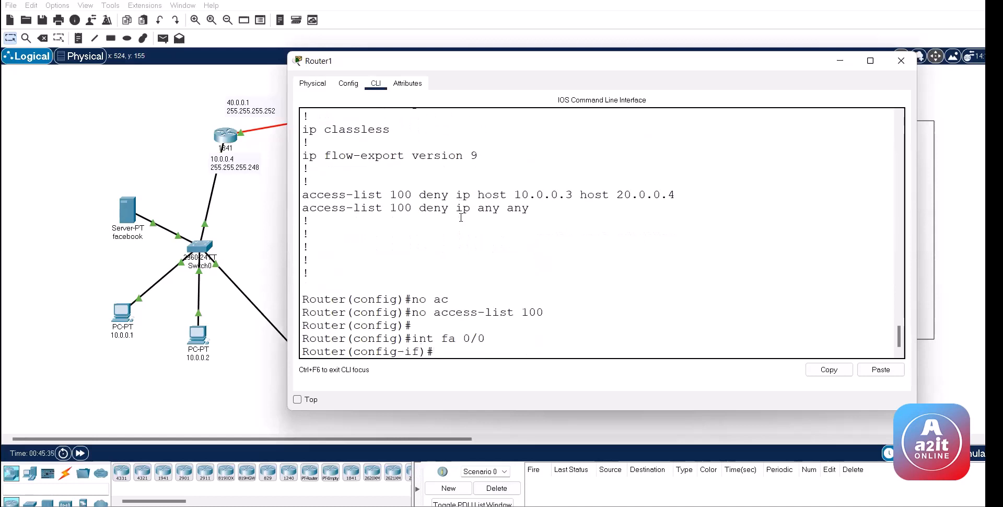
text(no ip ac)
key(Tab)
text(1)
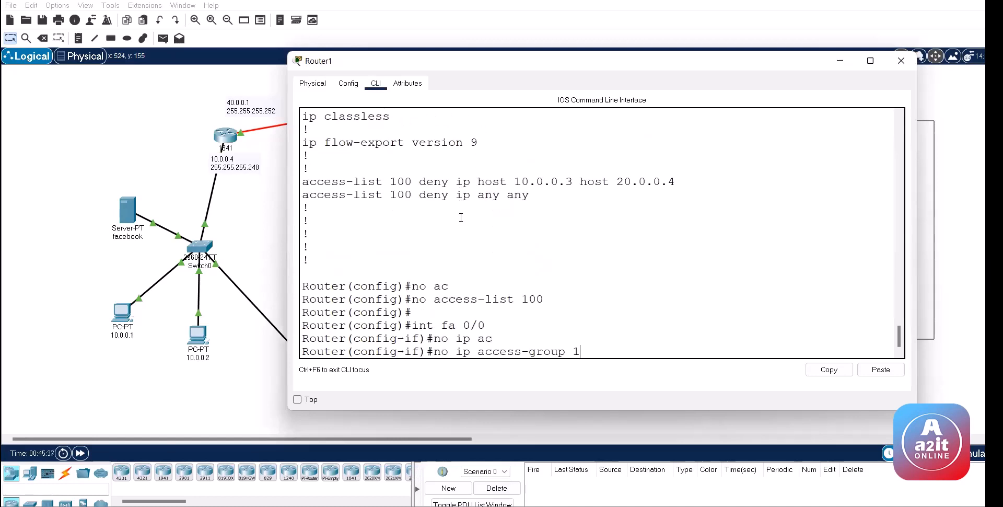
text(00)
key(Return)
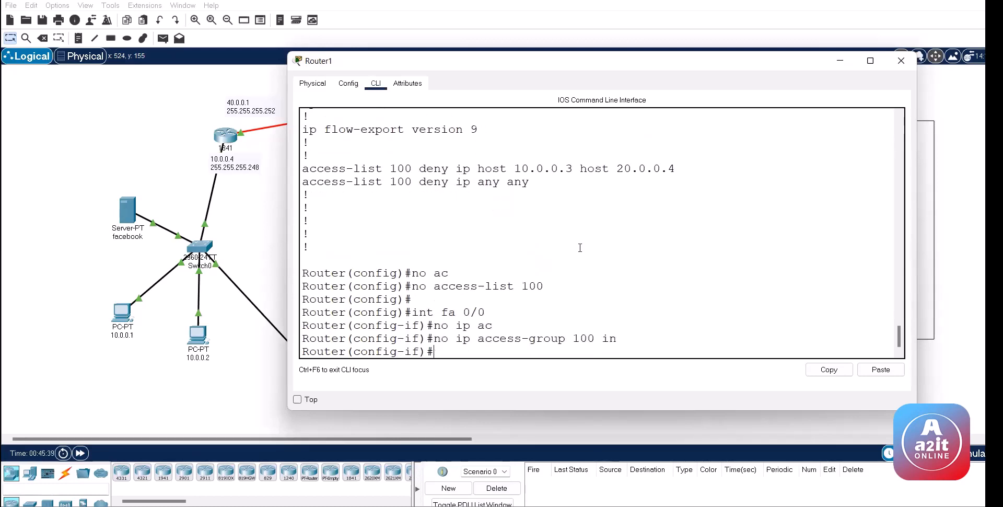
key(ctrl+z)
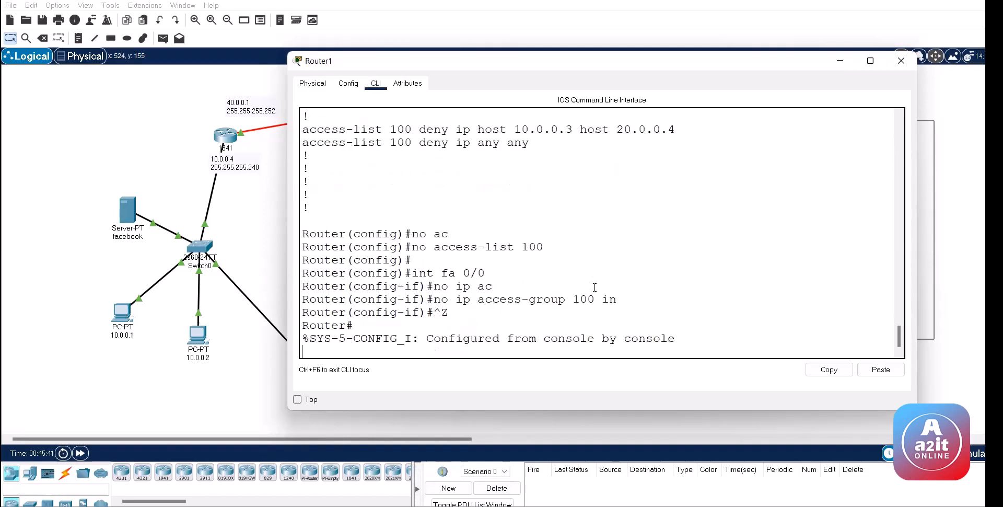
Step: Ping from PC 10.0.0.3 to PC 20.0.0.4 and confirm it succeeds again
click(151, 43)
click(163, 38)
click(325, 384)
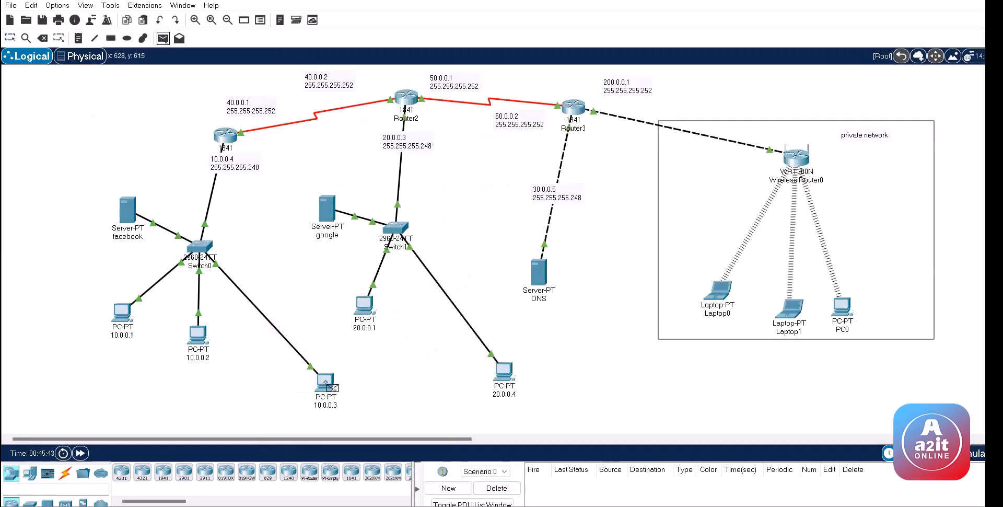
click(504, 372)
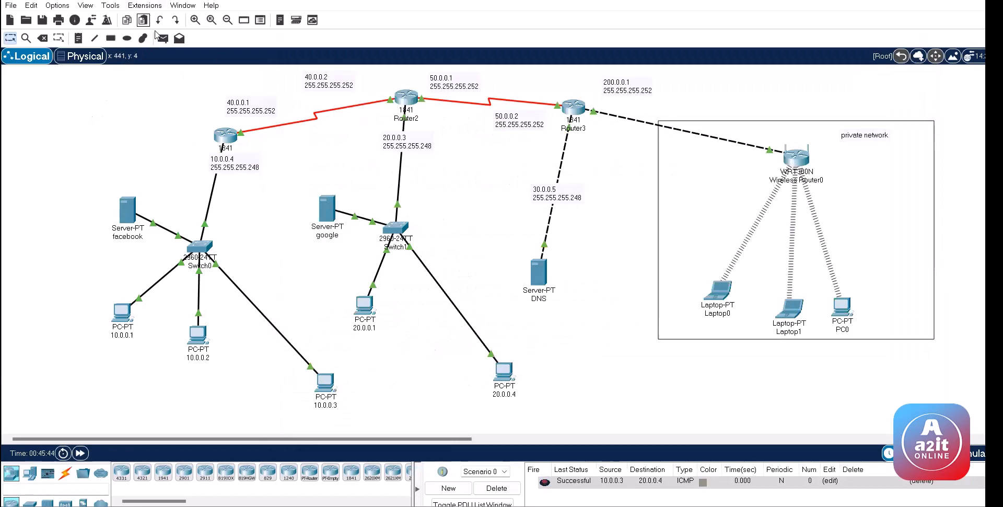
click(218, 137)
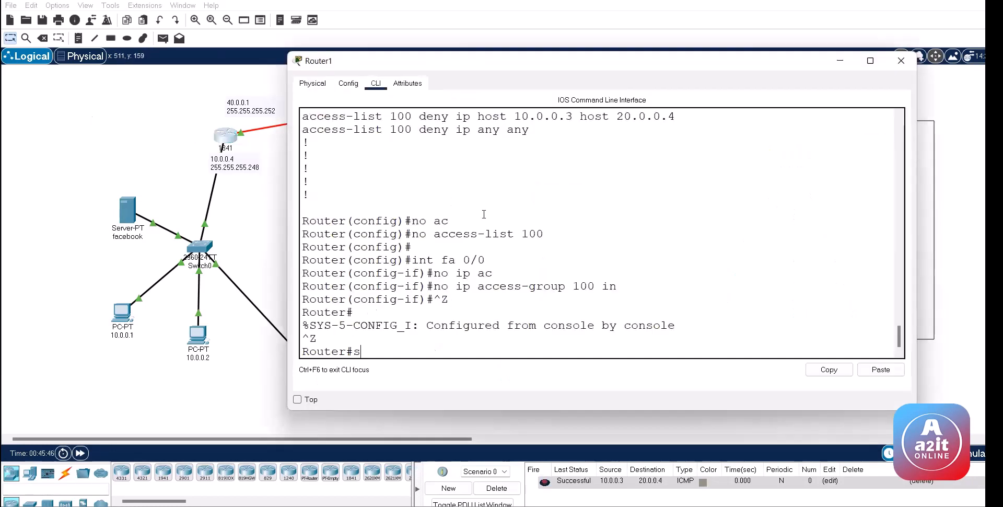
Step: Confirm Router1 has no access lists with 'sh access-lists'
text(sh ac)
key(Tab)
key(Return)
key(Return)
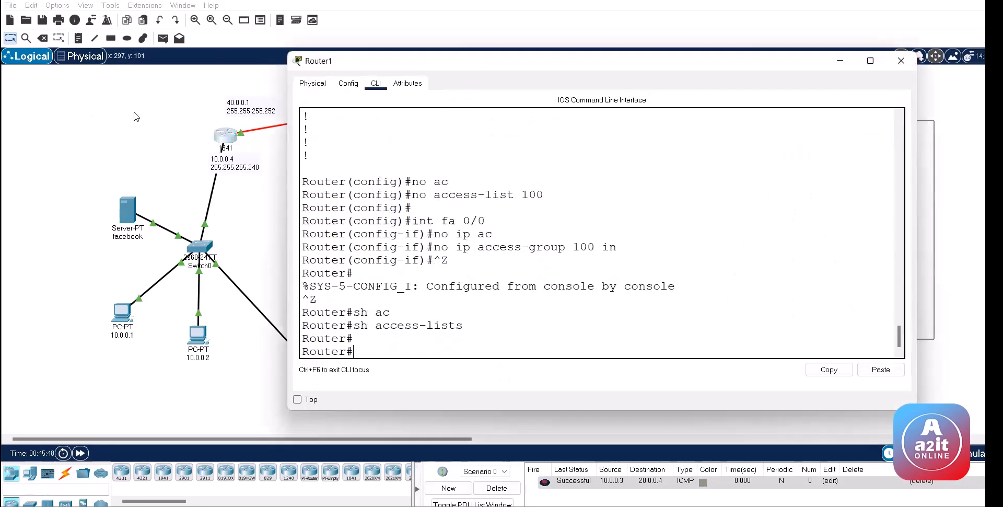
Step: Open Router2's CLI, enter privileged mode and confirm it has no access lists
click(137, 116)
click(406, 98)
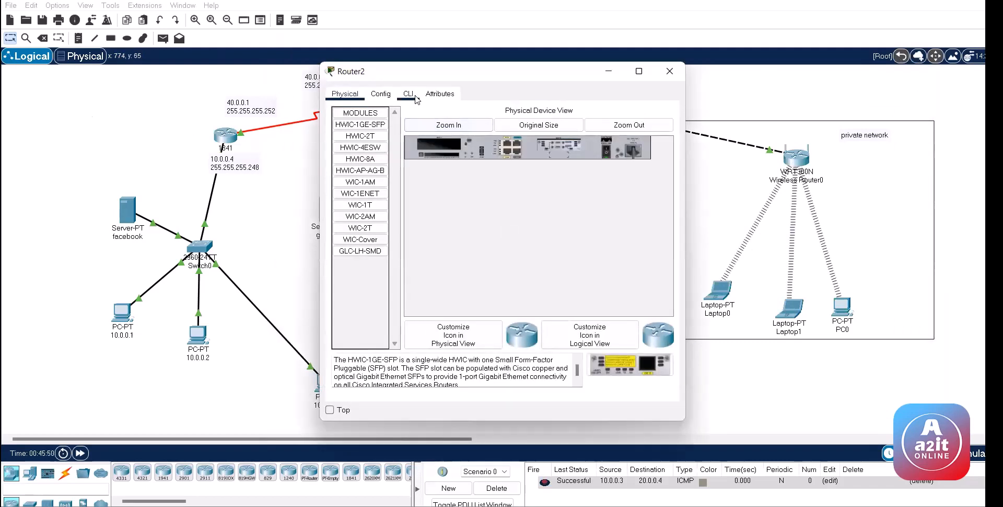
click(408, 94)
key(Return)
key(Return)
key(Return)
text(en)
key(Return)
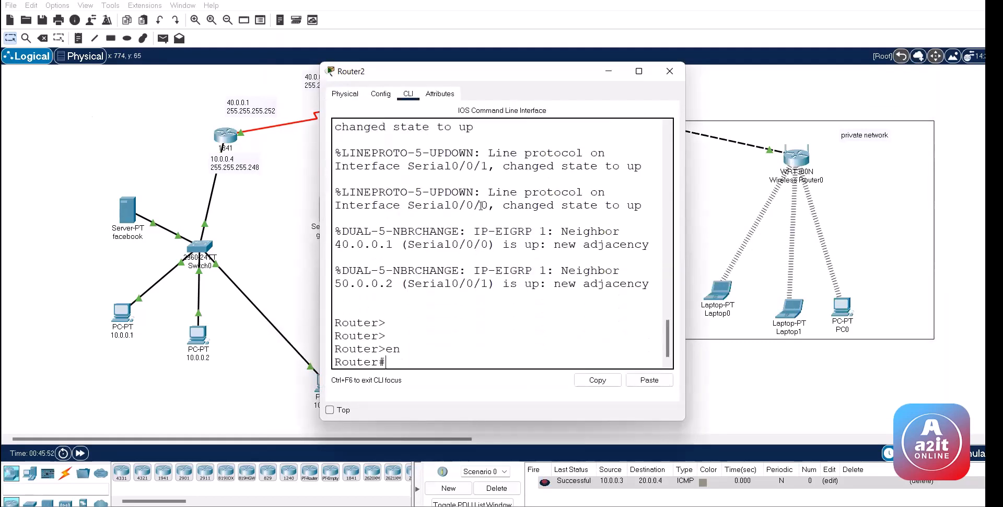
key(Return)
text(sh ac)
key(Tab)
key(Return)
key(Return)
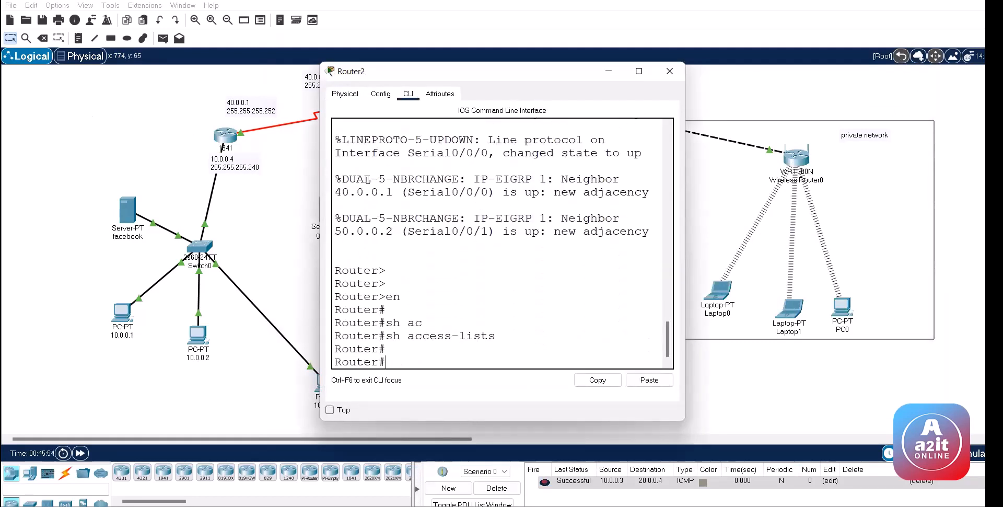
Step: Close Router2's window and put Router1 into global configuration mode with 'conf'
key(alt+F4)
click(224, 137)
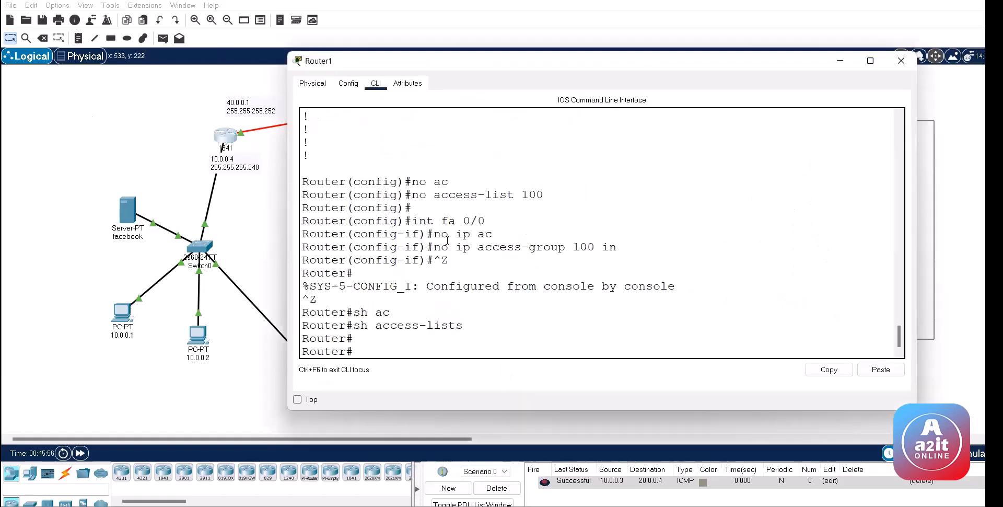
text(conf)
key(Return)
key(Return)
key(Return)
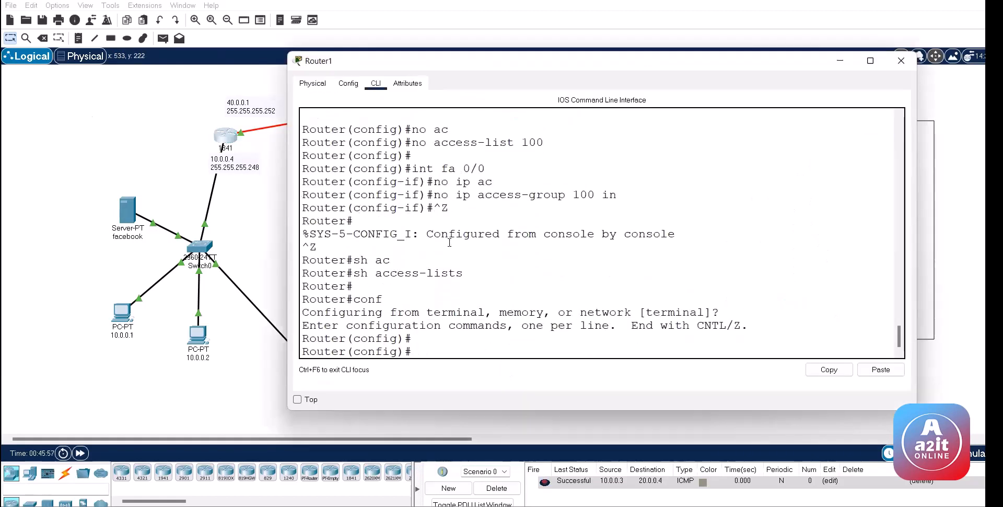
Step: Add 'access-list 101 deny ip host 10.0.0.3 host 20.0.0.4' on Router1
text(ac)
key(Tab)
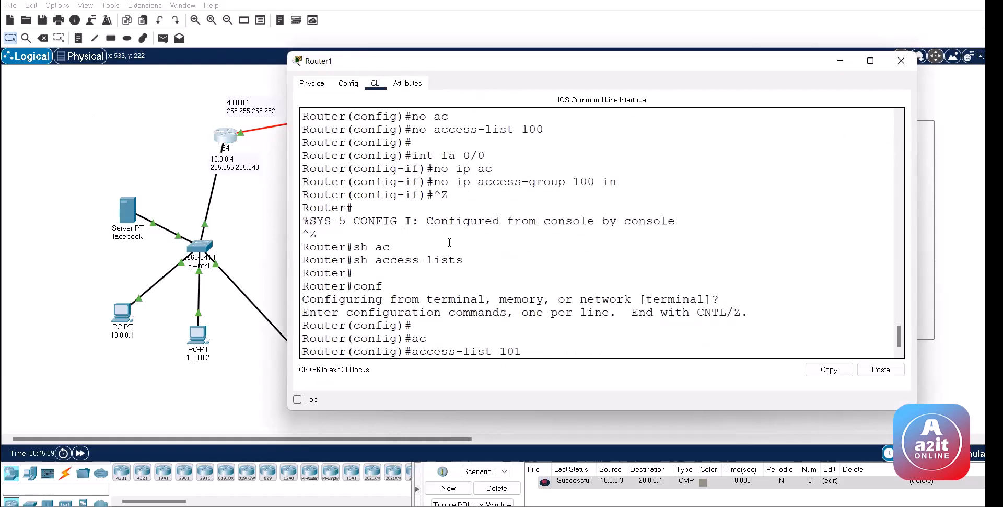
text(101 den)
key(Tab)
text(ip h)
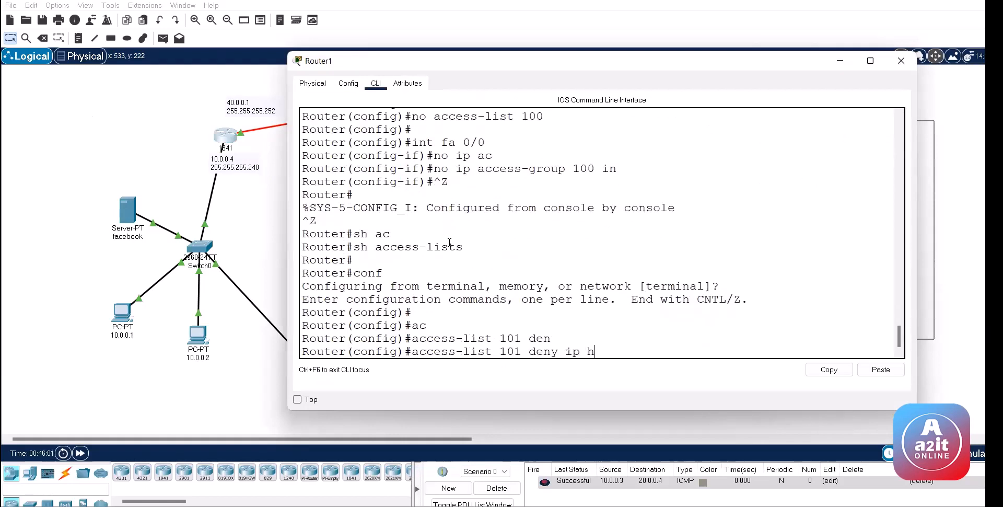
text(o)
key(Tab)
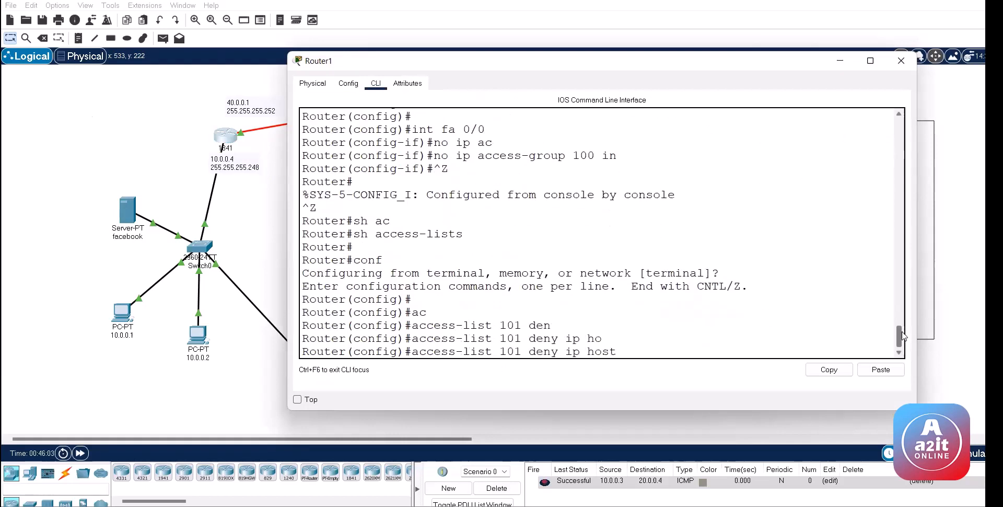
drag(901, 337, 912, 389)
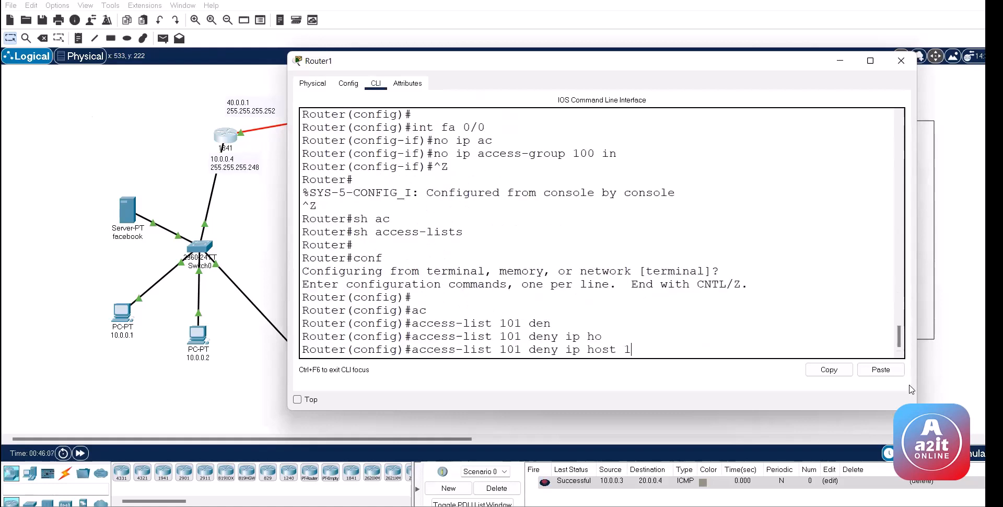
text(10.0.0.3 ho)
key(Tab)
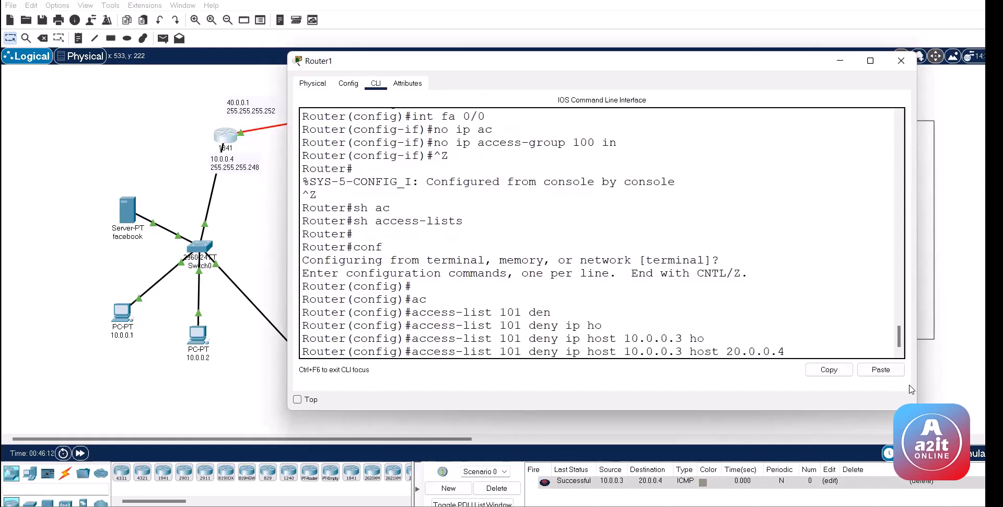
key(Return)
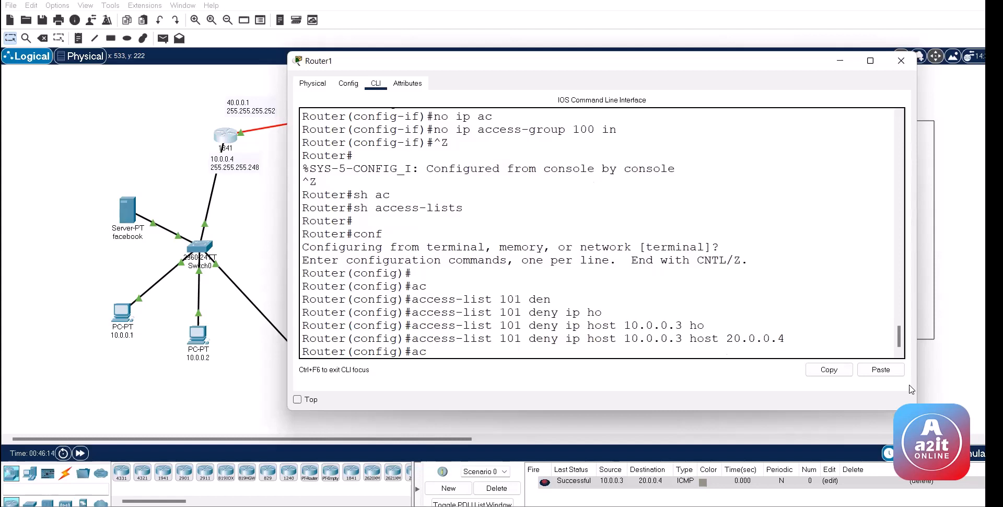
Step: Add 'access-list 101 permit ip any any', then move the 10.0.0.4 address label lower
key(Tab)
text(101 p)
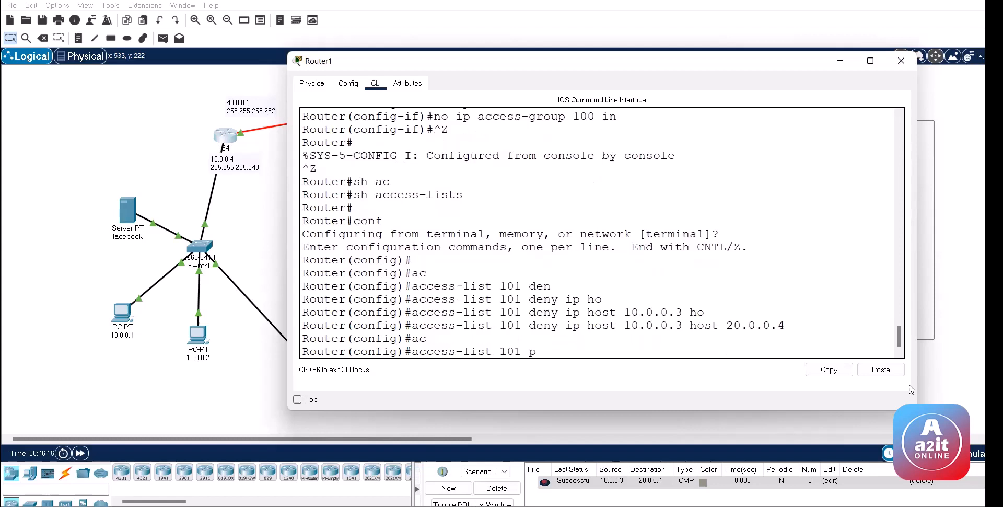
text(er)
key(Tab)
text(ip a)
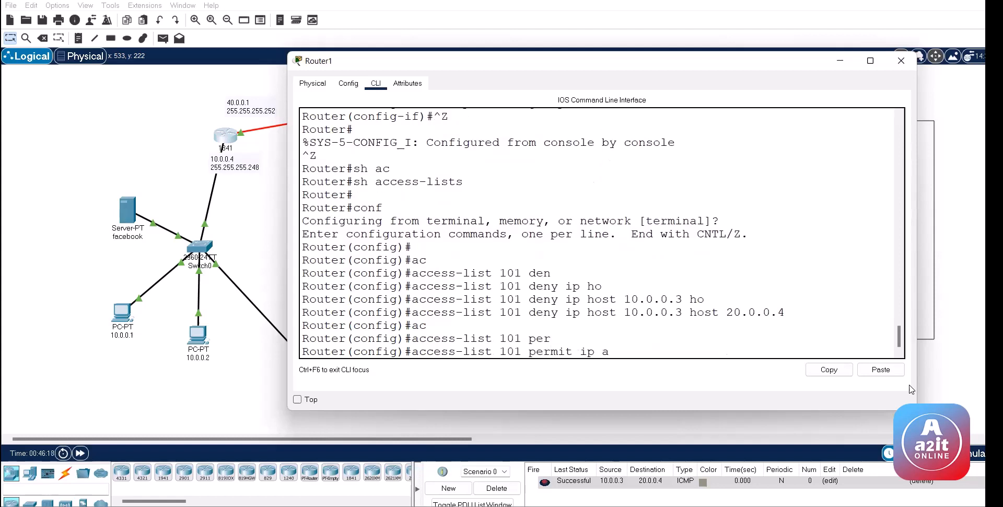
text(n)
key(Tab)
text(an)
key(Tab)
key(Return)
key(Return)
text(ig)#int)
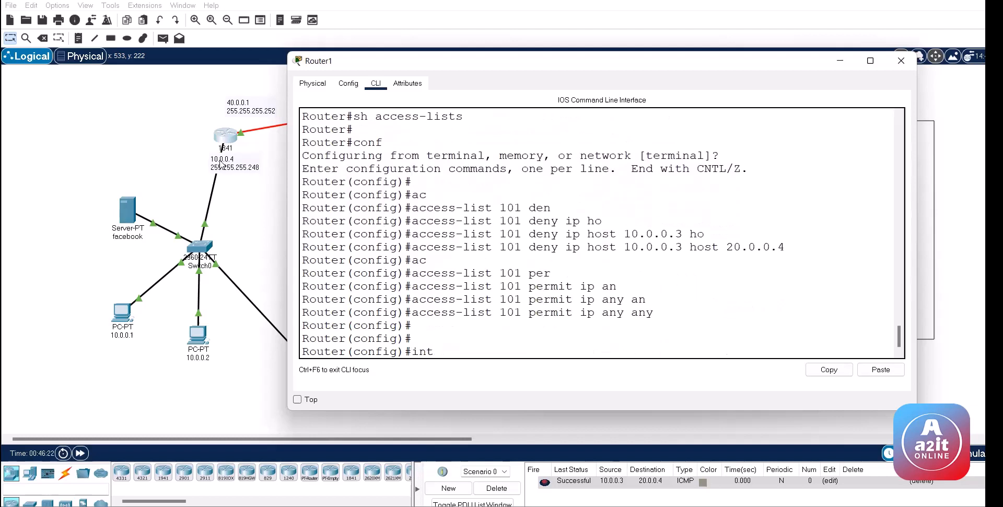
drag(219, 163, 241, 181)
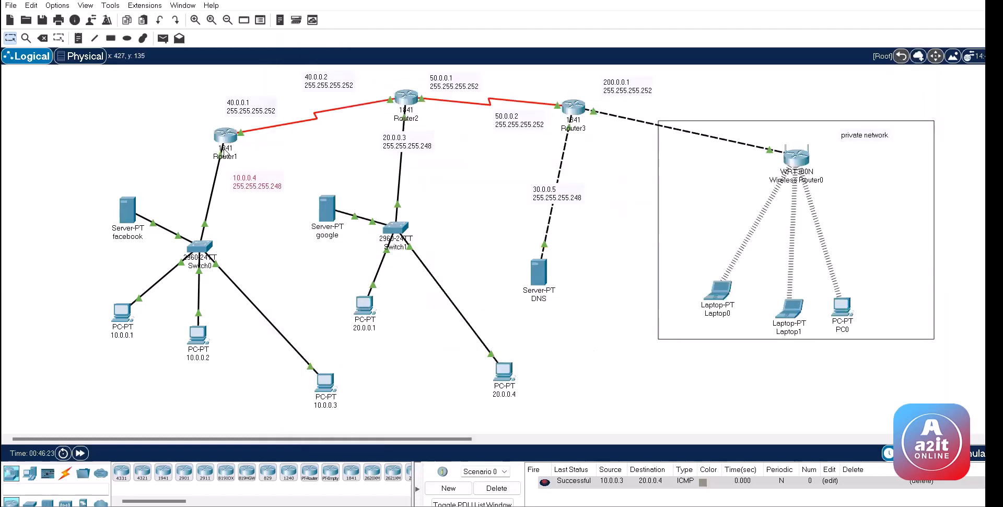
Step: Enable 'Always Show Port Labels in Logical Workspace' in Preferences, then reopen Router1
mouse_move(220, 153)
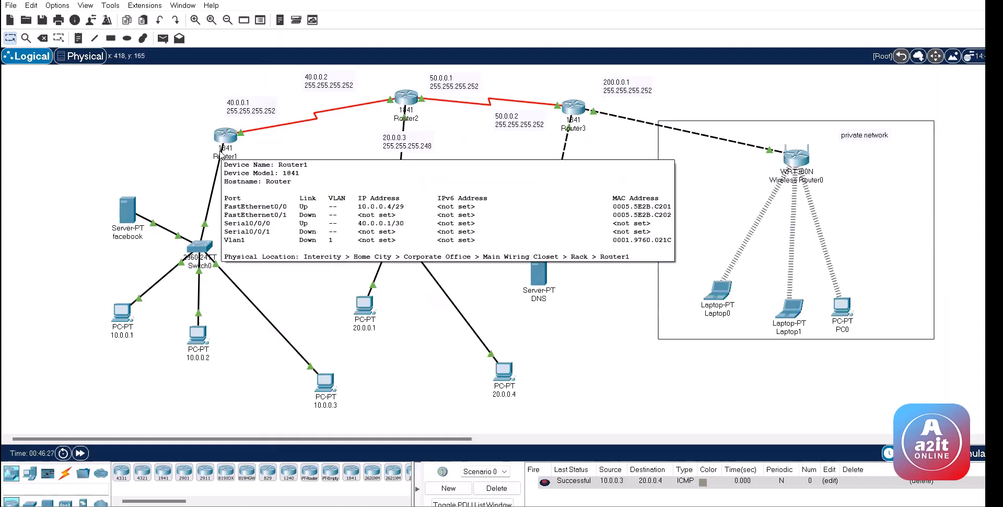
click(61, 6)
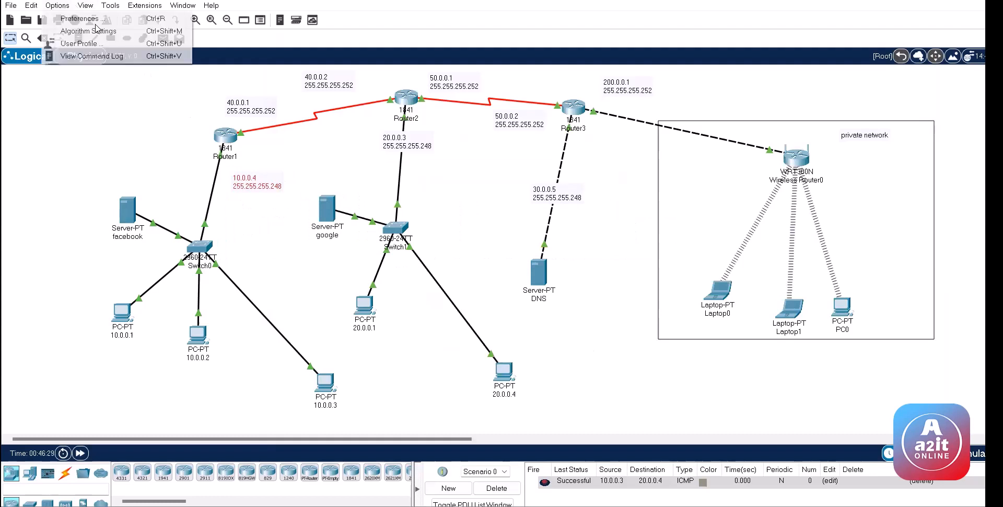
click(81, 19)
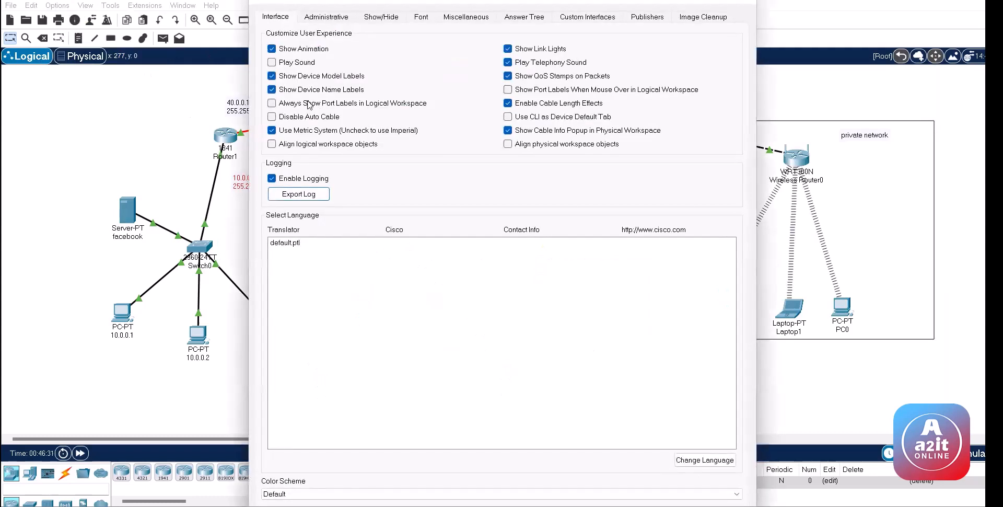
click(309, 103)
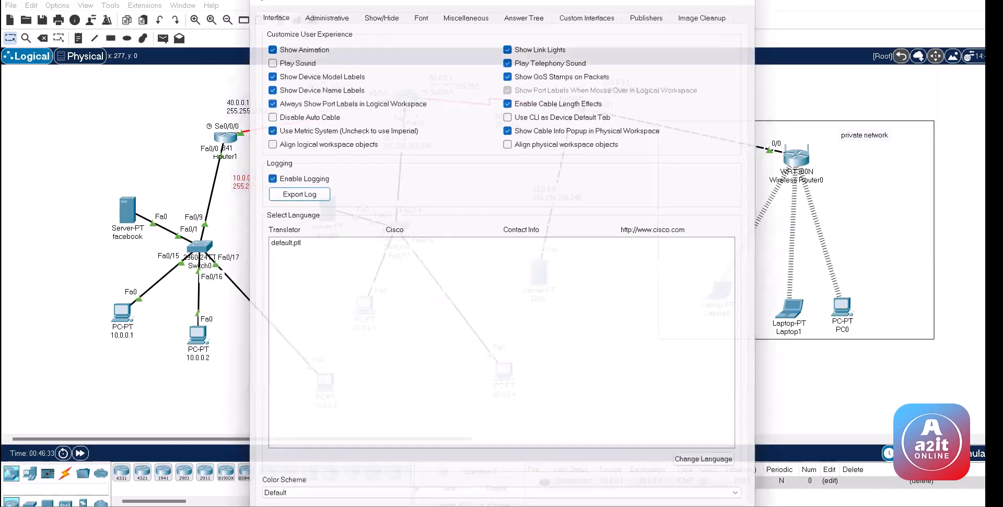
key(Escape)
click(224, 139)
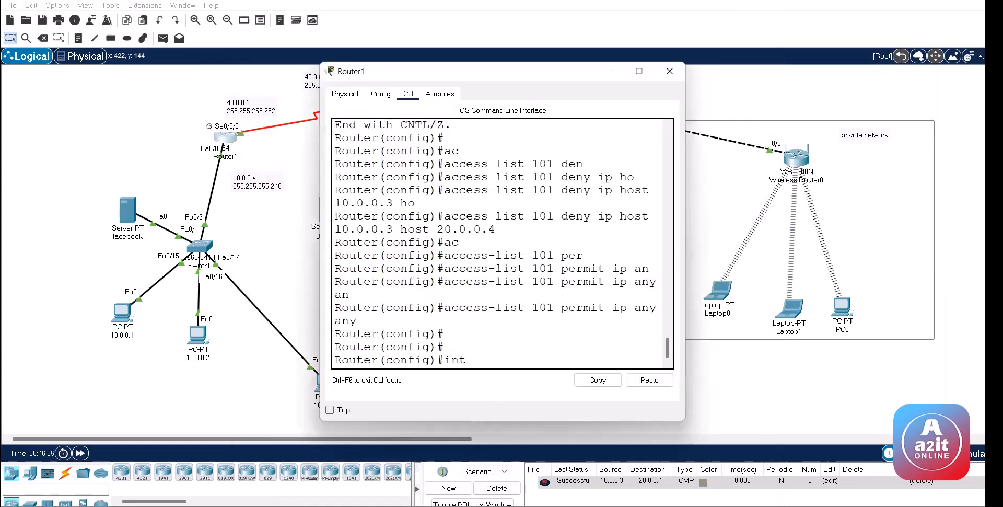
Step: Apply 'ip access-group 101 in' on Router1's fa 0/0 and review history with 'do sh his'
text(int fa 0/0)
key(Return)
text(ip a)
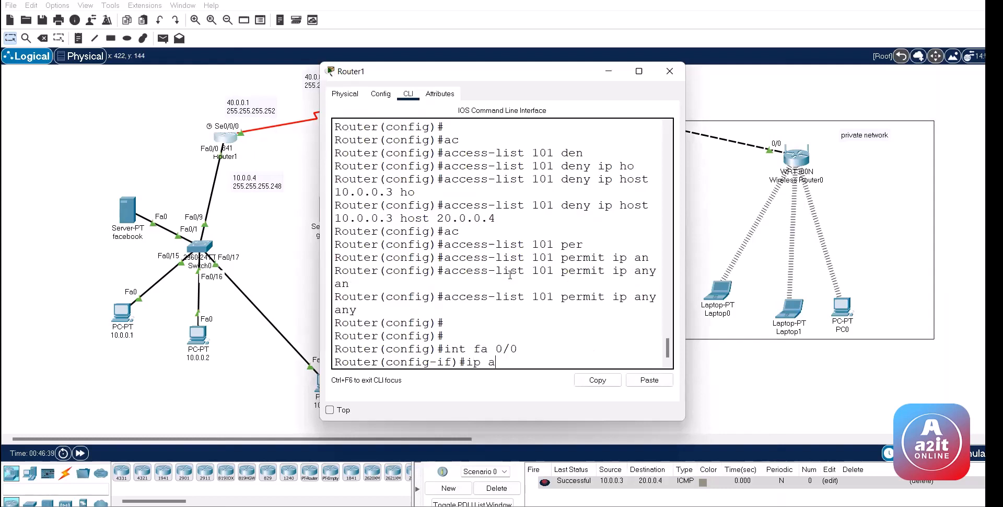
text(c)
key(Tab)
text(10)
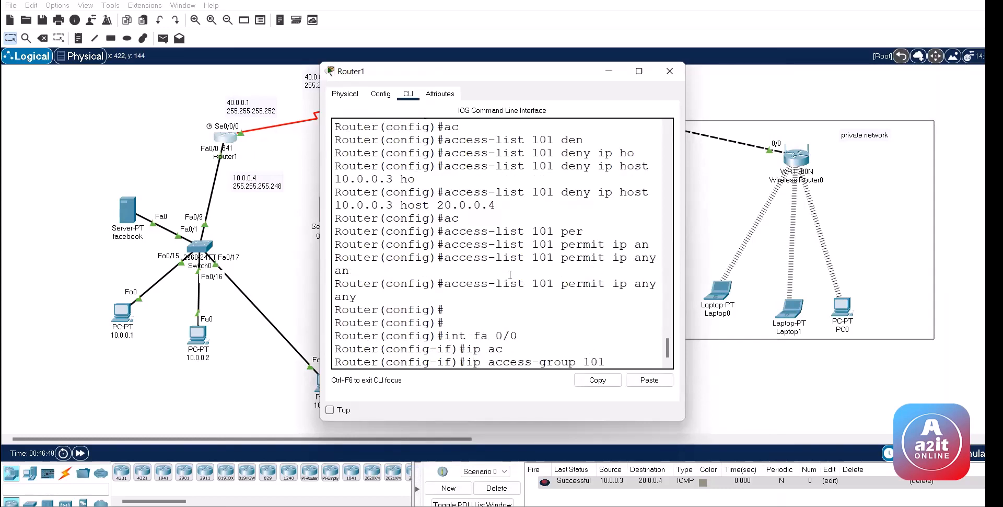
text(1 in)
key(Return)
text(do sh his)
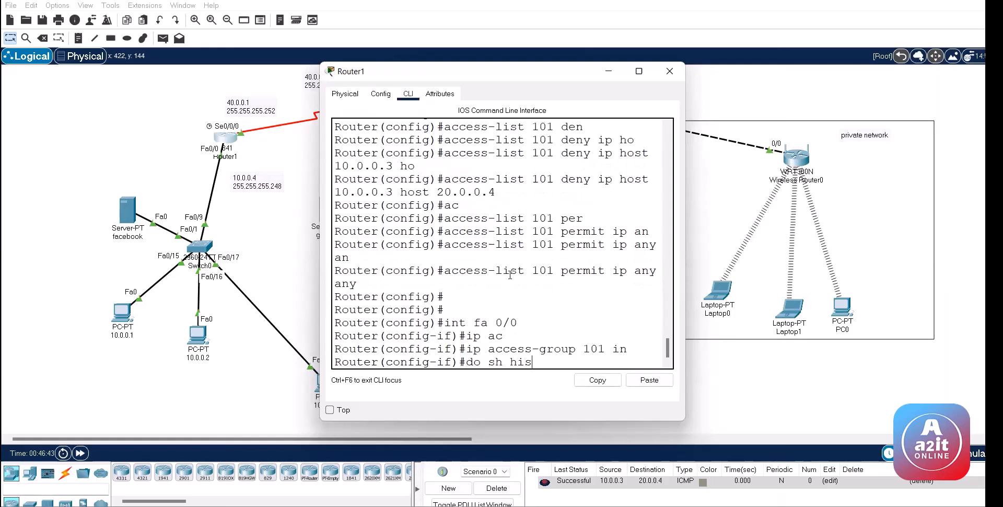
key(Return)
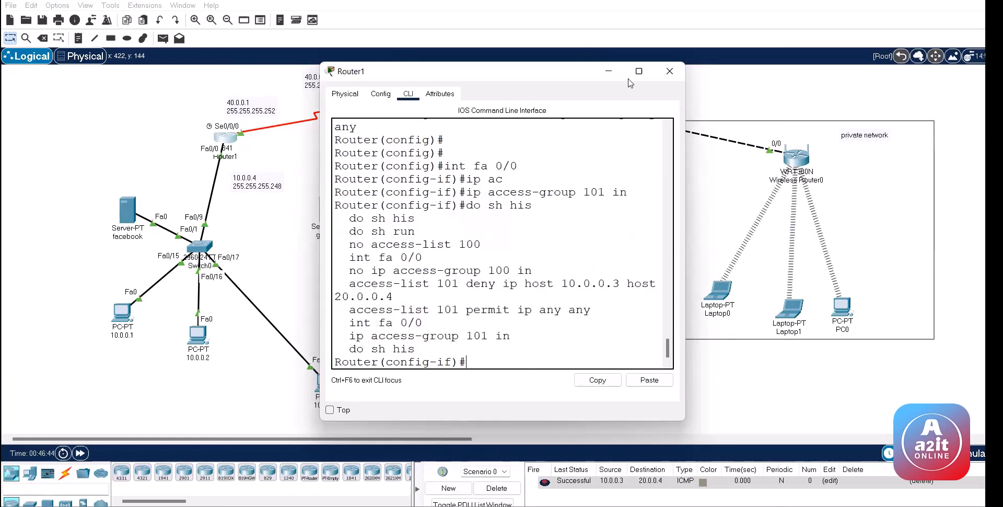
click(638, 71)
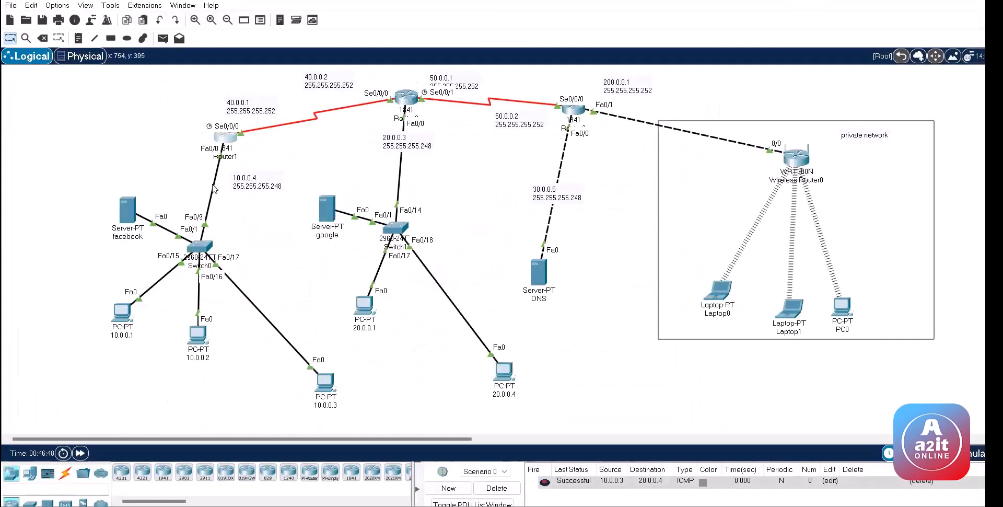
Step: Send test pings 10.0.0.2 to 20.0.0.1 and 10.0.0.3 to 20.0.0.4, then clear the PDU list
click(163, 38)
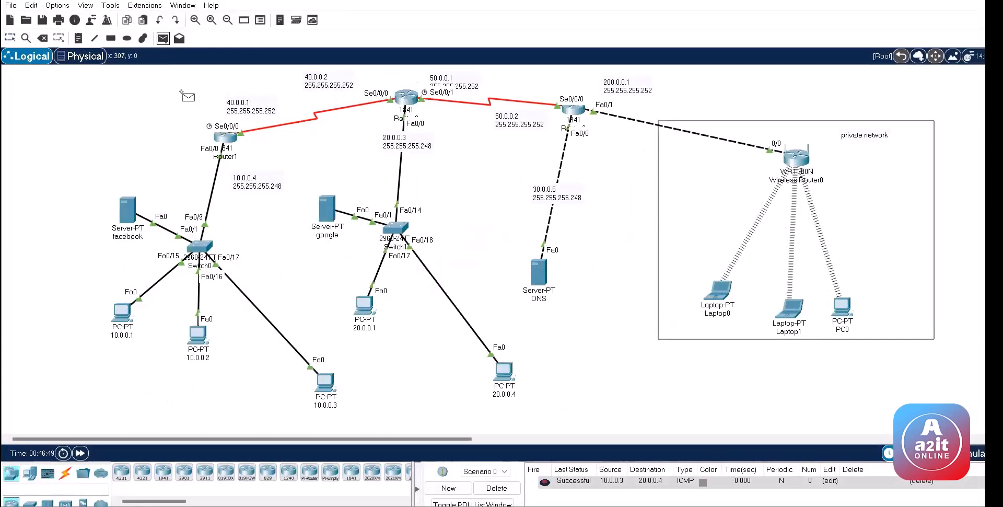
click(198, 333)
click(359, 302)
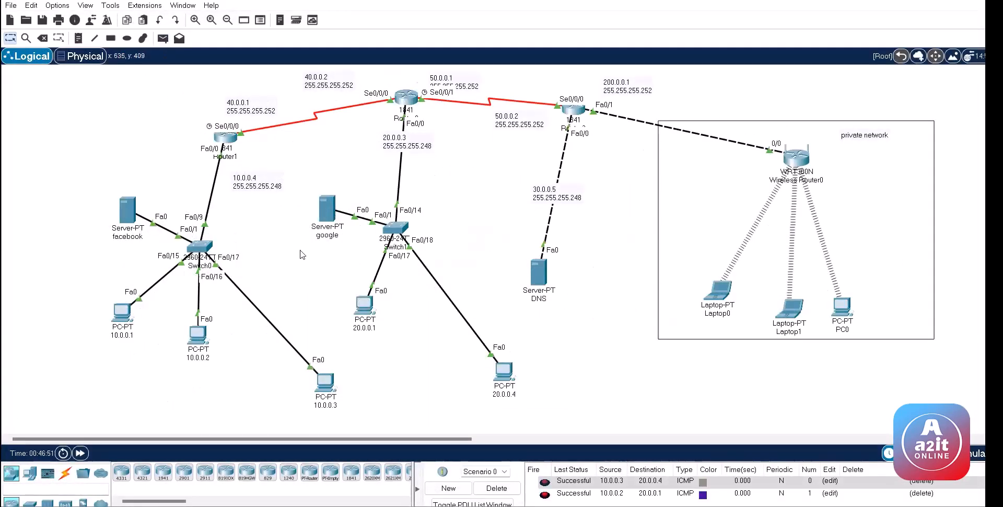
click(163, 38)
click(316, 371)
click(504, 372)
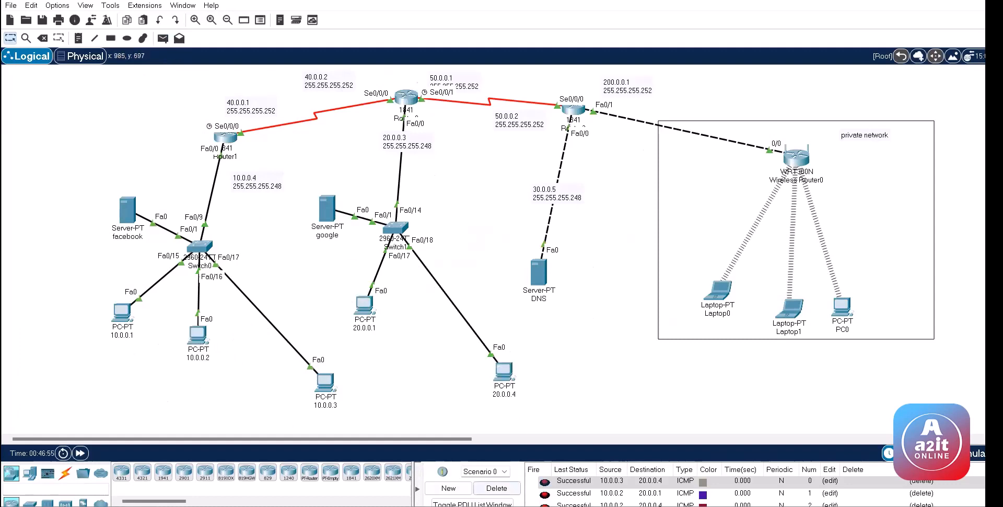
click(496, 488)
Step: Ping PC 20.0.0.4 from PC 10.0.0.3 twice to confirm access list 101 blocks it
click(167, 40)
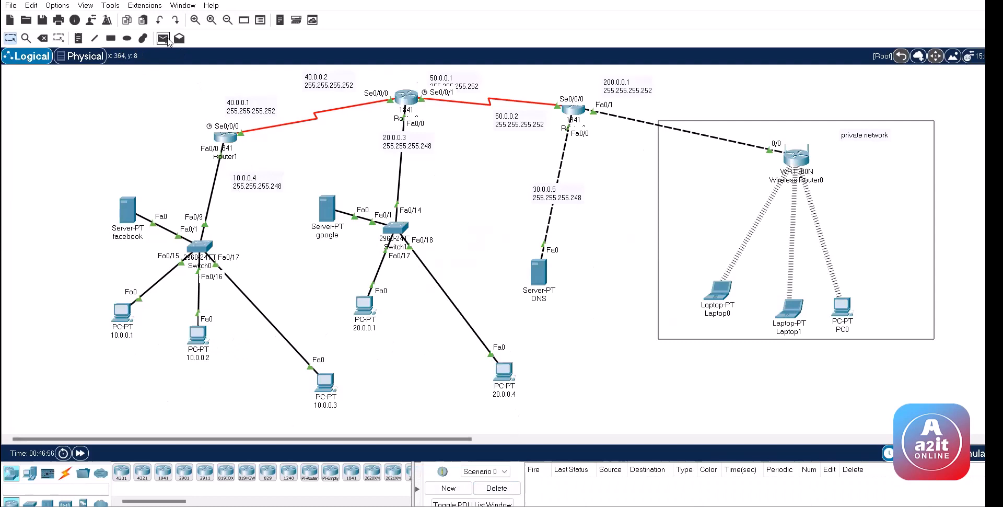
click(325, 383)
click(504, 372)
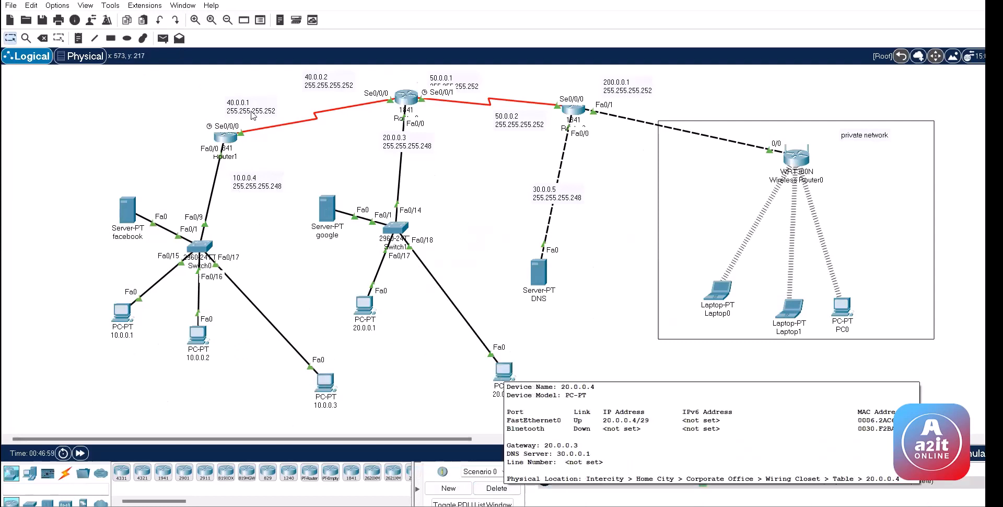
click(163, 38)
click(327, 383)
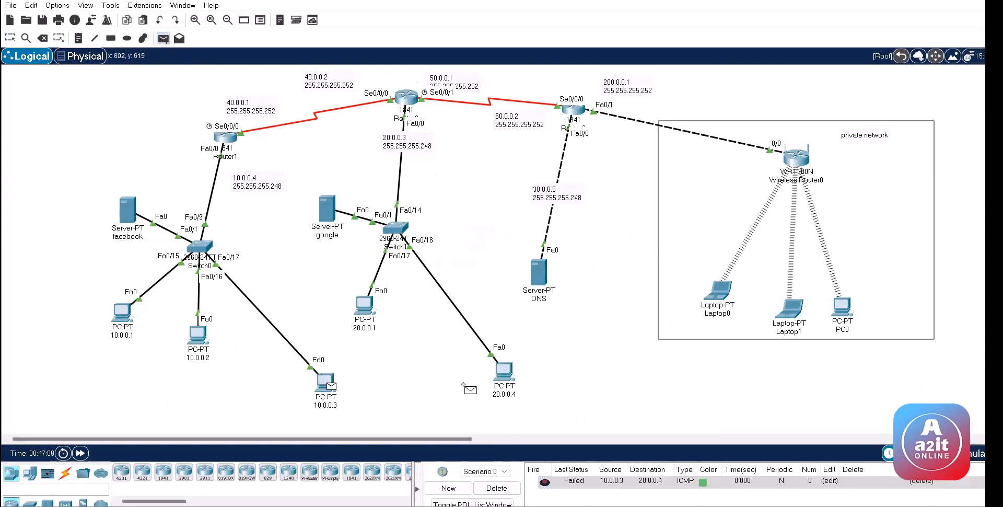
click(504, 372)
Step: Clear the PDU list and send a simple PDU from PC 10.0.0.3 to PC 20.0.0.1
click(163, 38)
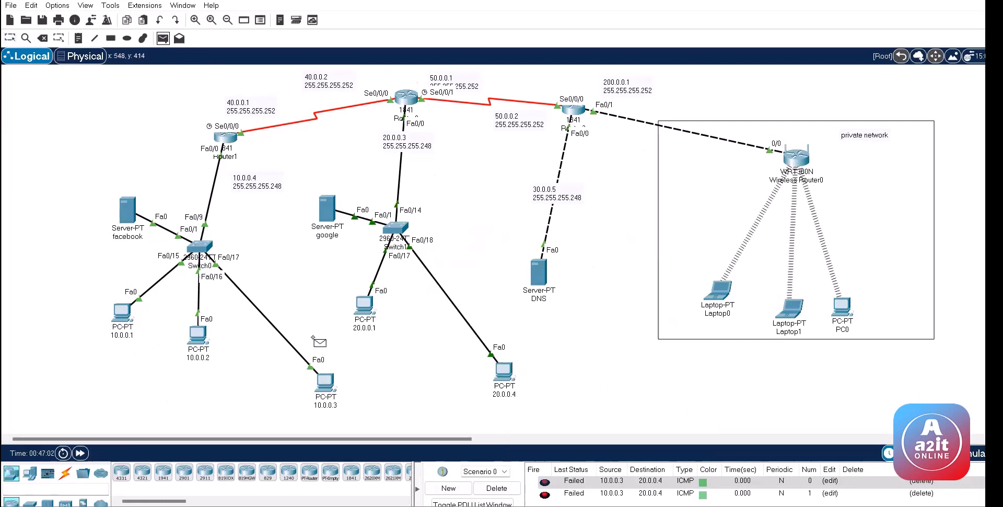
click(122, 313)
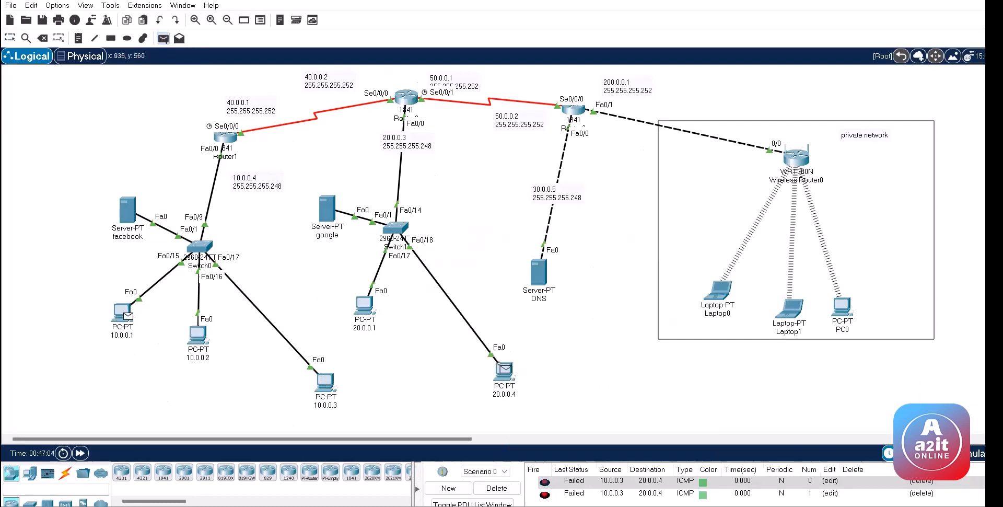
click(504, 371)
click(496, 488)
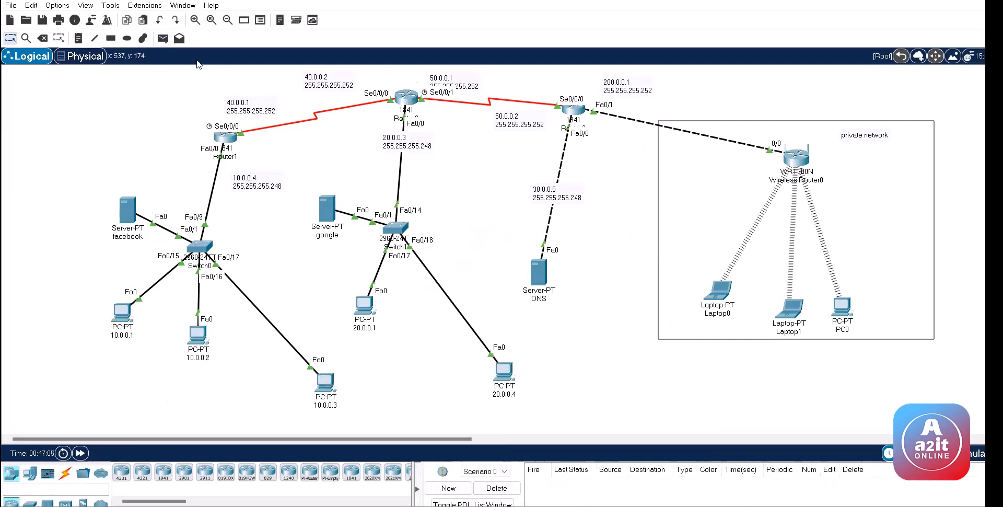
click(163, 38)
click(326, 380)
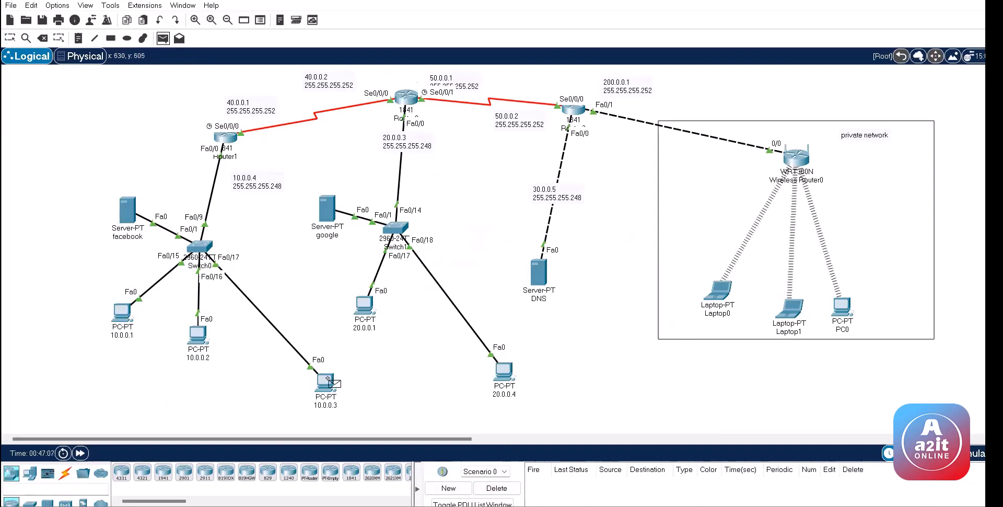
click(368, 307)
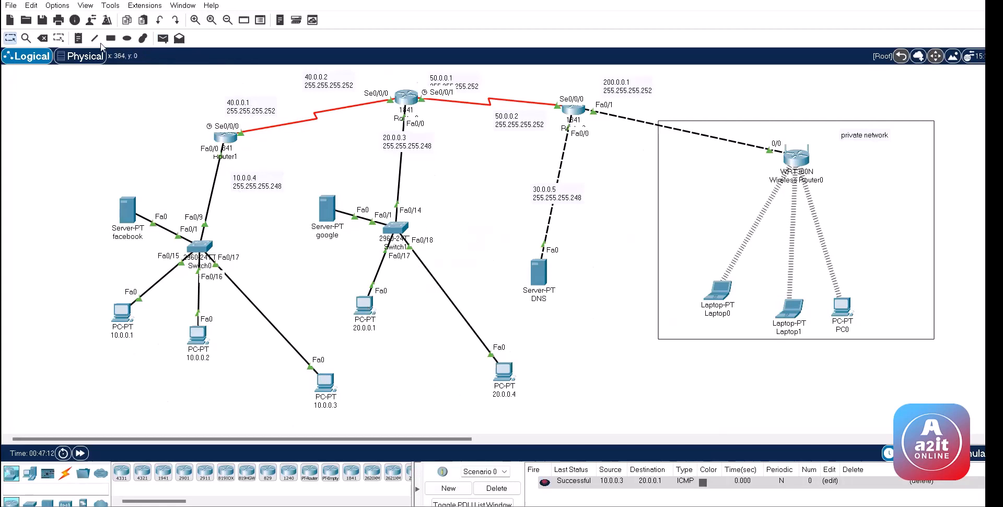
Step: Draw rectangles around PC 10.0.0.3 and PC 20.0.0.4
click(111, 38)
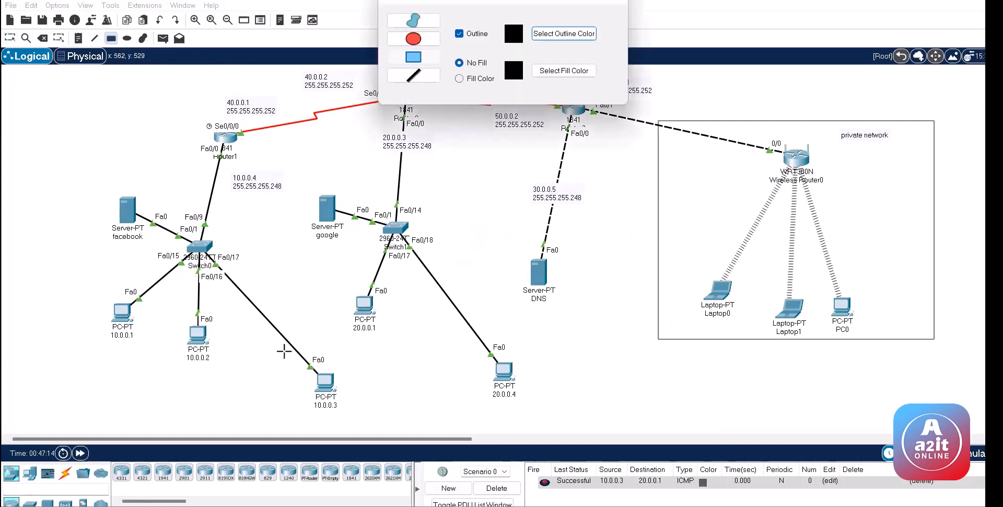
drag(284, 351, 362, 416)
drag(472, 348, 536, 406)
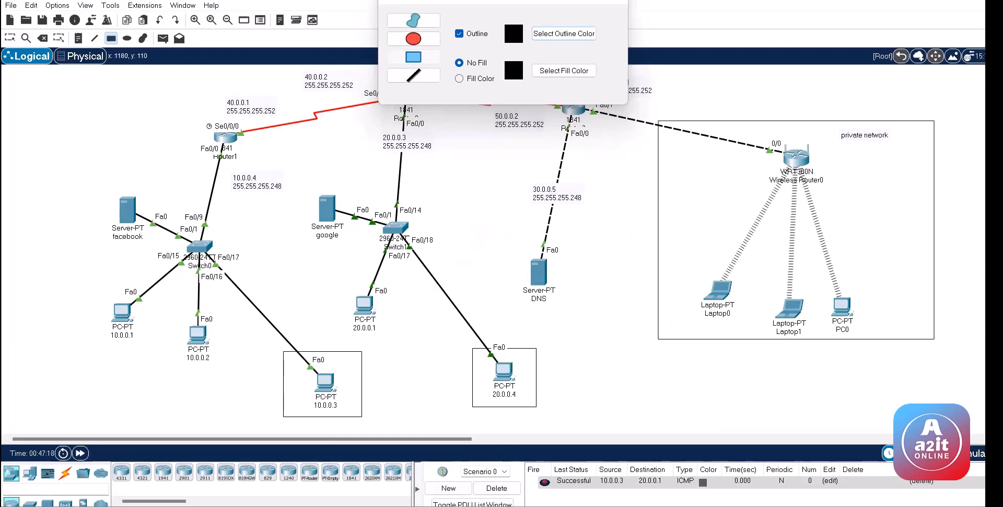
click(617, 1)
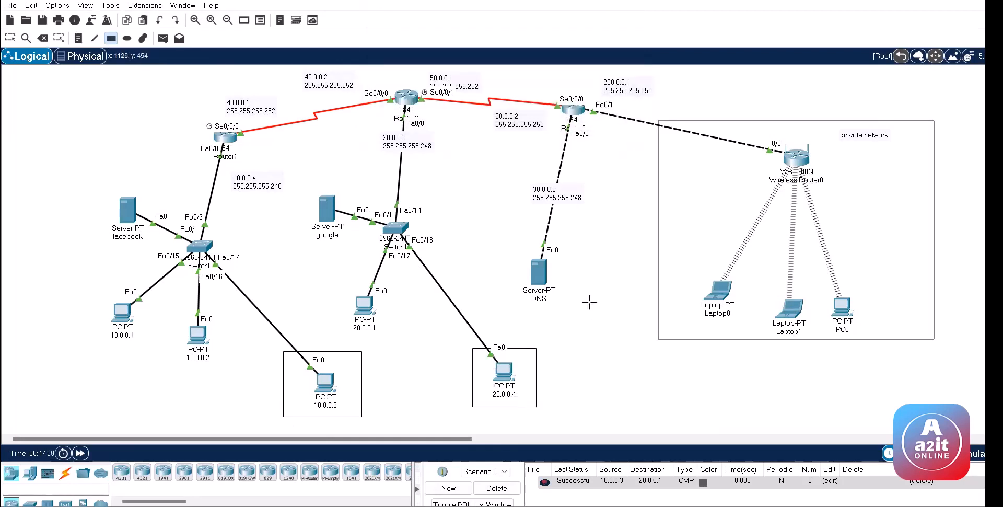
Step: Remove the successful test packet from the PDU list and leave rectangle mode
click(496, 488)
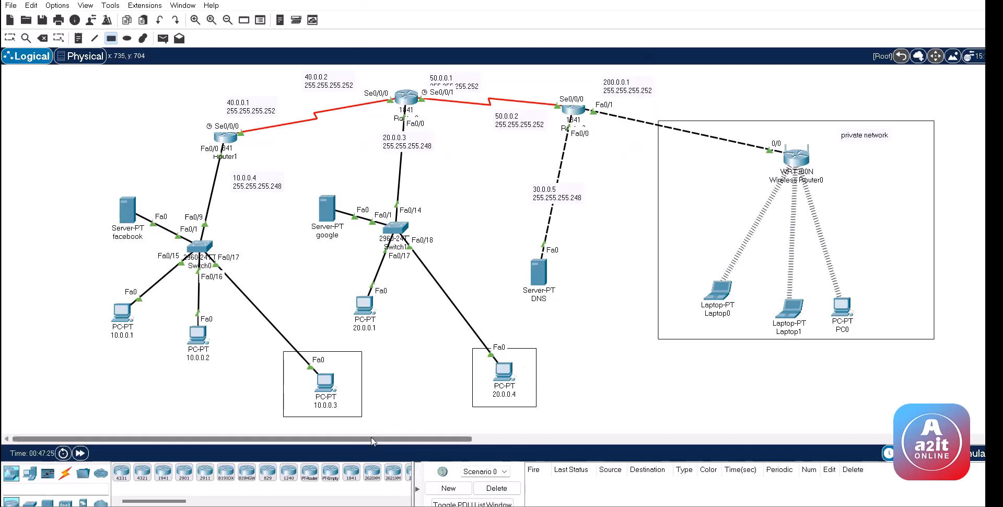
drag(371, 438, 679, 433)
click(681, 437)
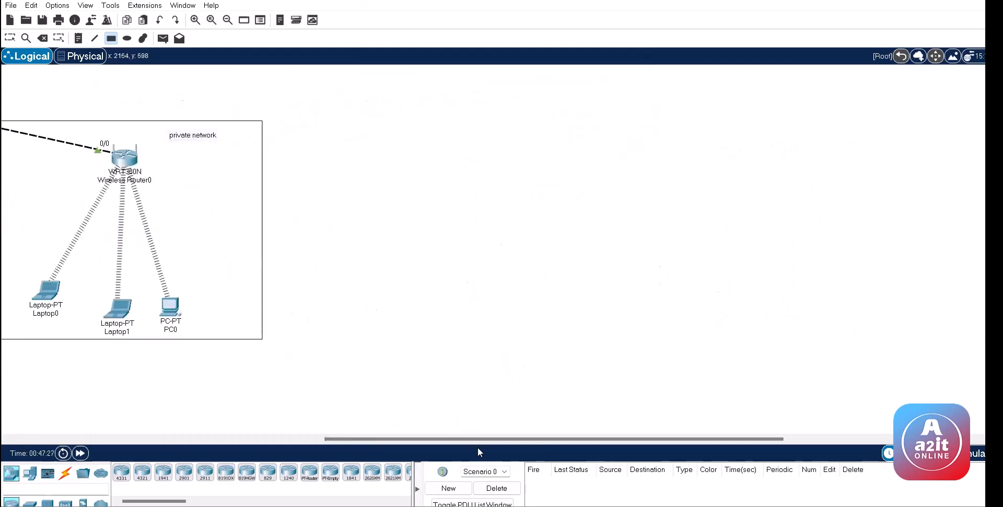
drag(477, 436, 175, 437)
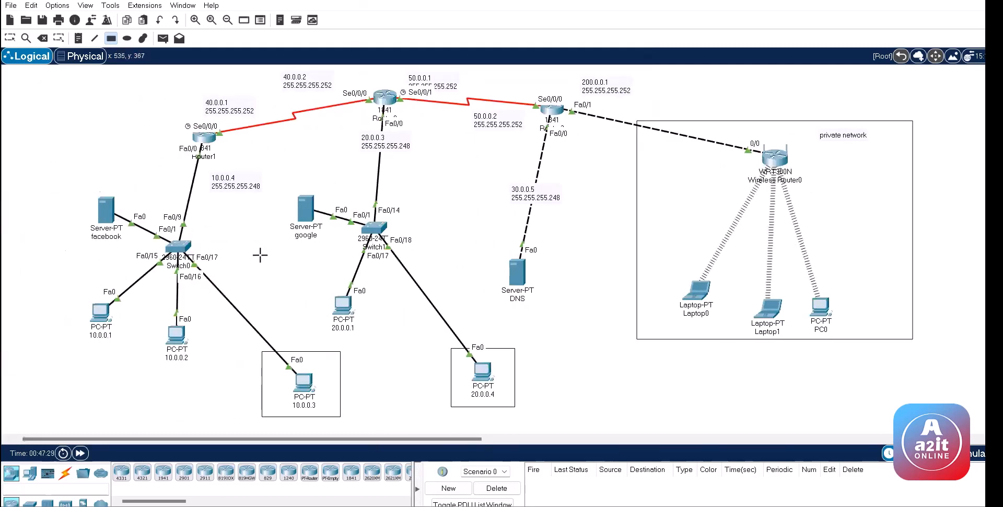
key(Escape)
click(205, 137)
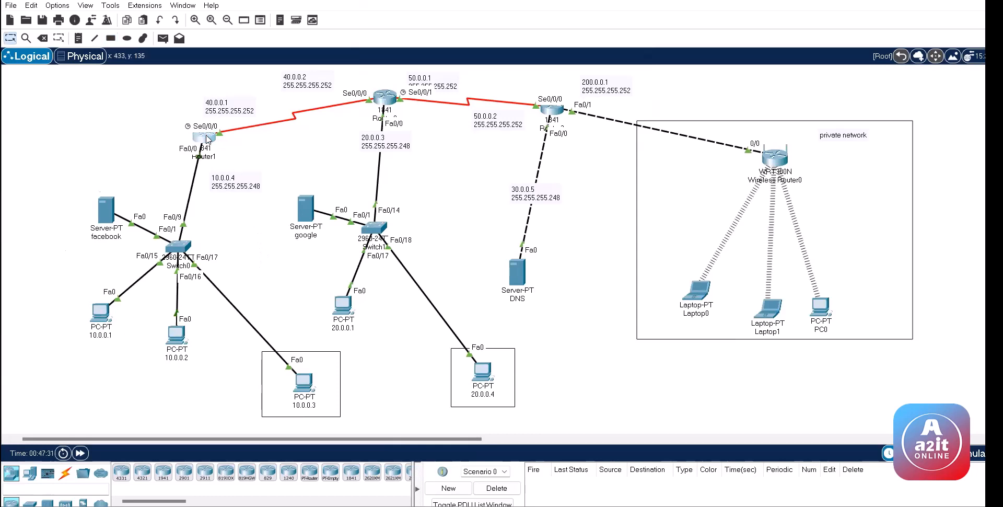
Step: Exit Router1's interface configuration mode with 'ex' and set its window aside
key(Return)
key(Return)
text(ex)
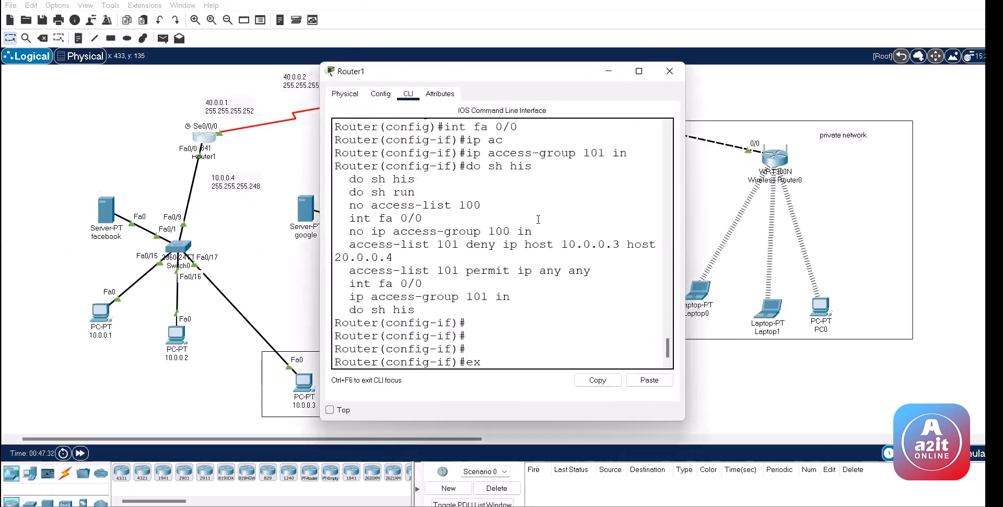
key(Return)
key(Return)
key(Return)
key(Return)
click(239, 214)
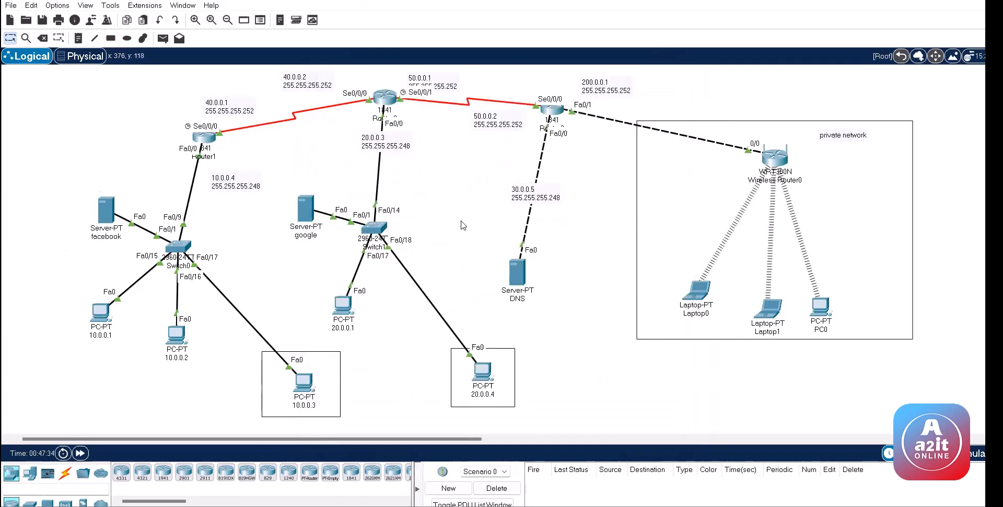
click(204, 138)
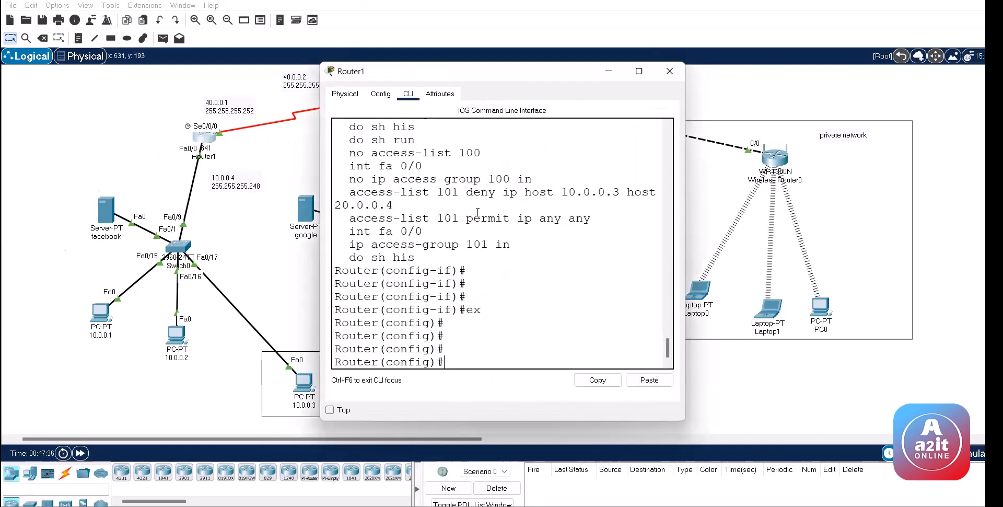
click(120, 128)
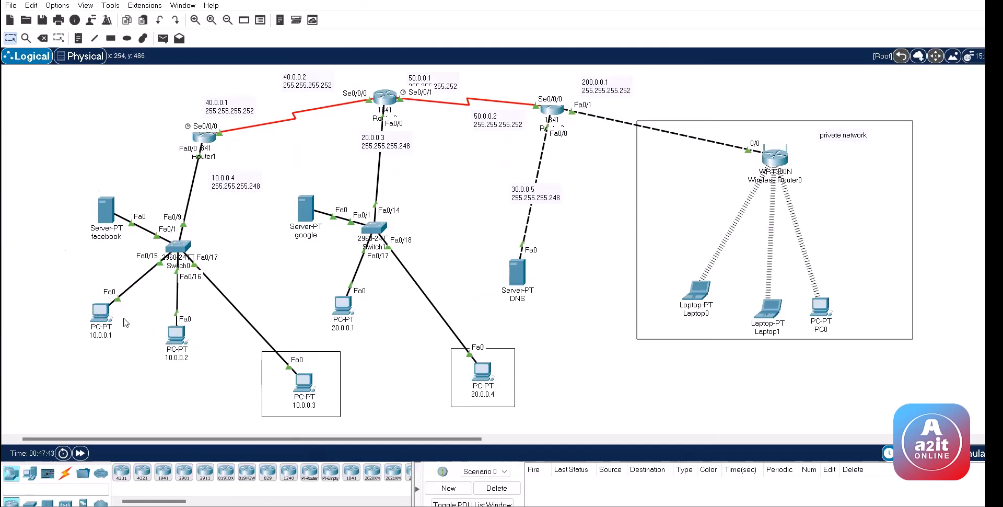
Step: Run 'telnet 10.0.0.4' from PC 10.0.0.1's Command Prompt
click(100, 312)
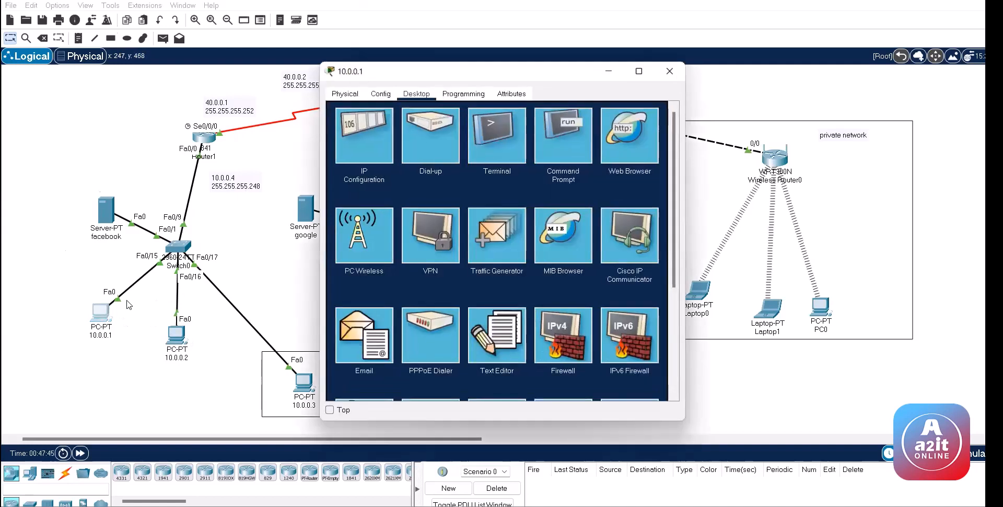
click(552, 148)
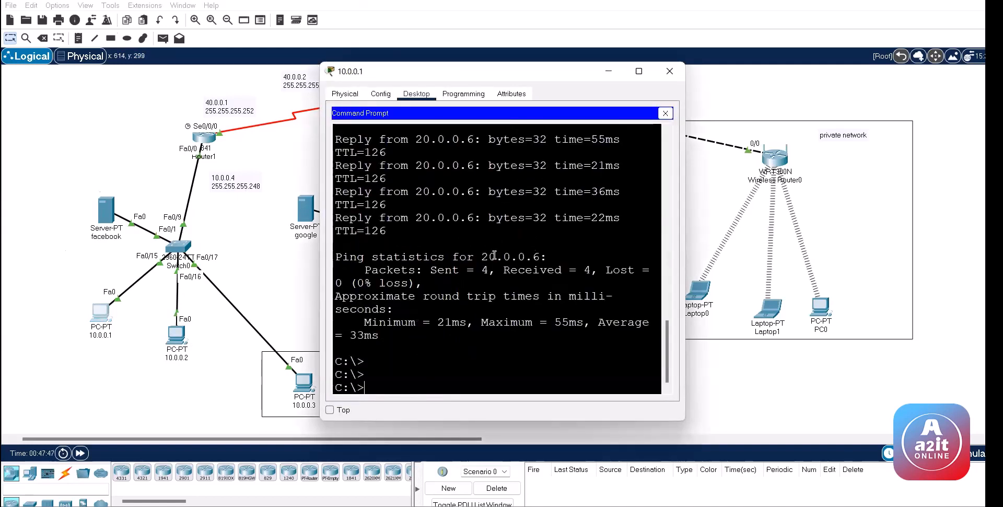
key(Return)
key(Return)
key(Return)
key(Return)
text(telnet)
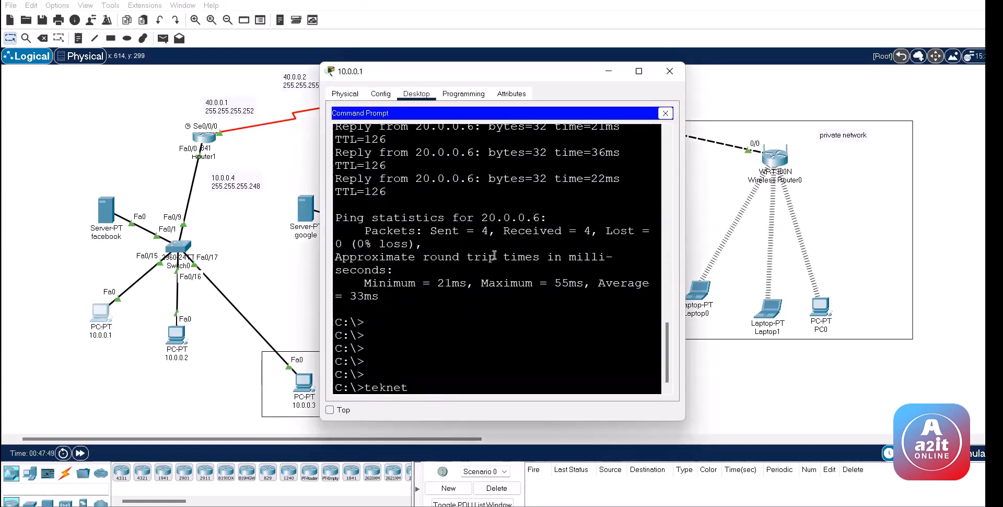
key(BackSpace)
key(BackSpace)
key(BackSpace)
key(BackSpace)
text(lnet 10.0.0.4)
key(Return)
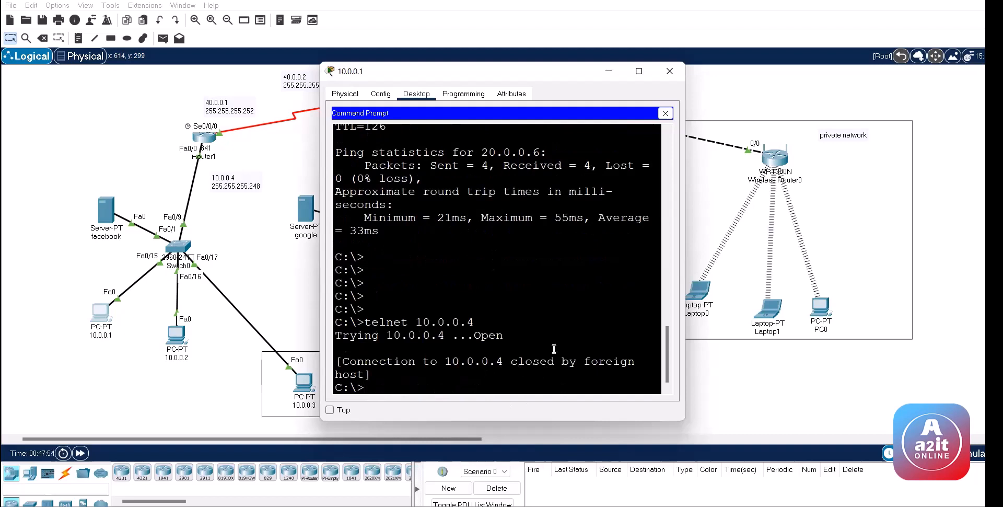
Step: Return Router1 to privileged mode and page through the running config to its vty settings
click(205, 137)
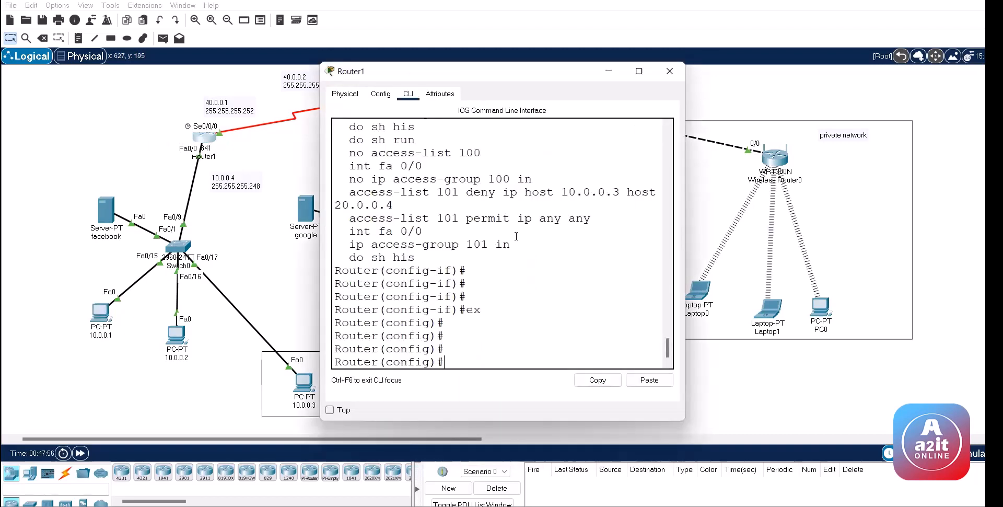
key(ctrl+z)
key(ctrl+z)
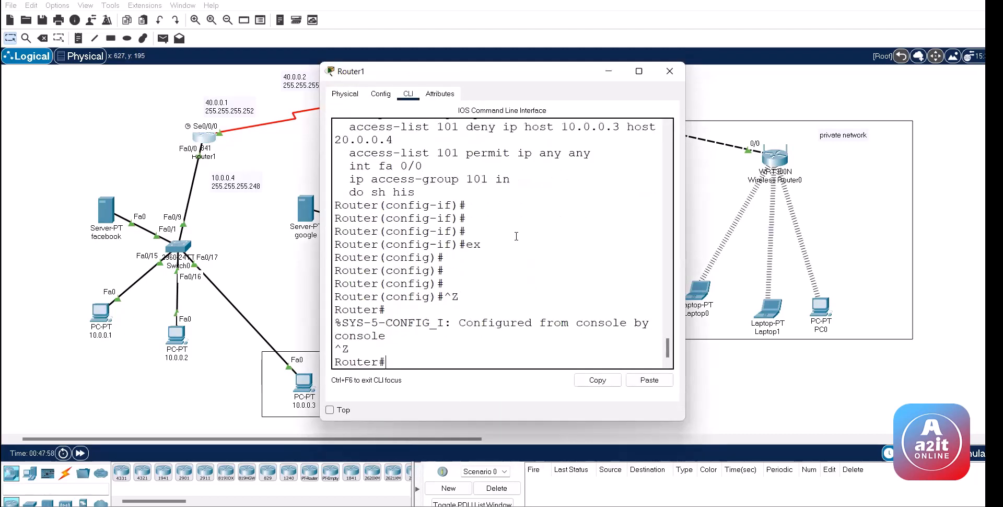
key(Return)
key(space)
key(space)
key(space)
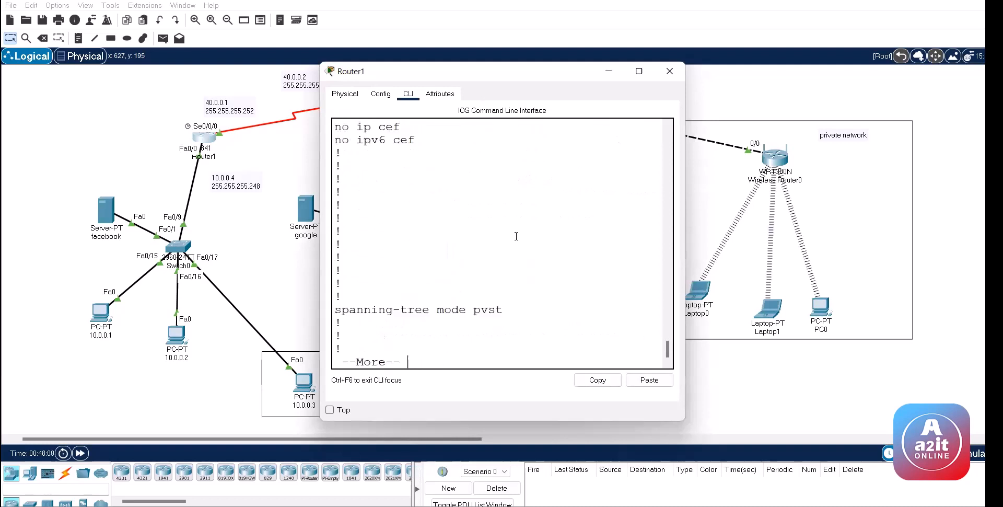
key(space)
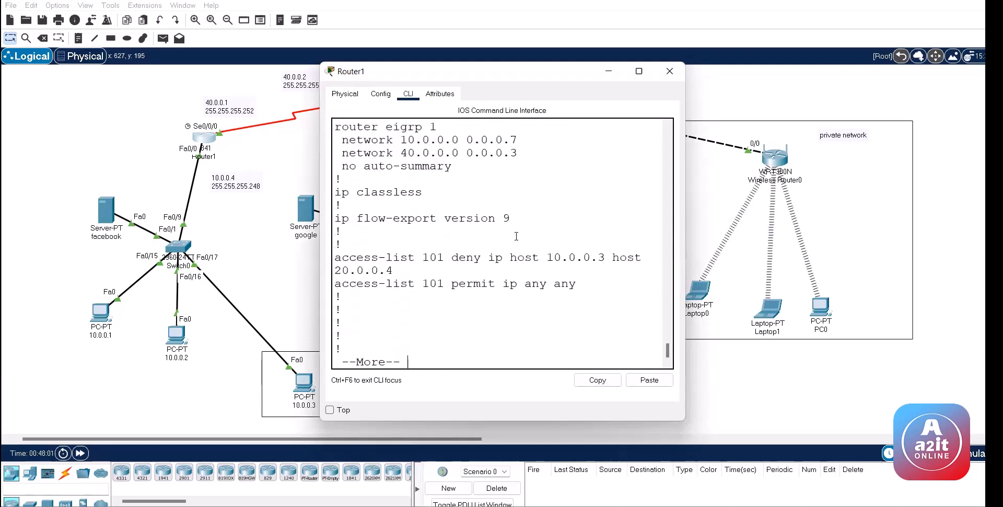
key(space)
key(Return)
key(Return)
key(Return)
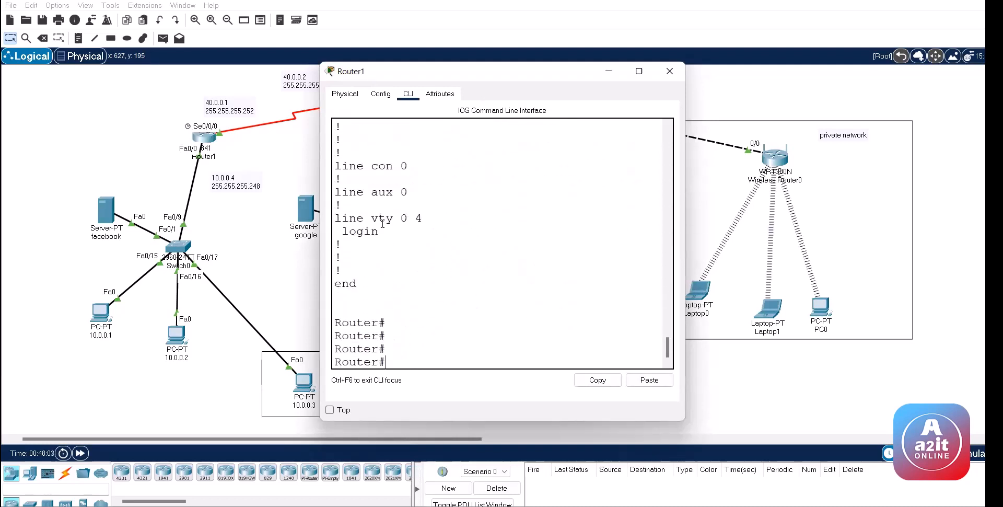
drag(338, 216, 380, 232)
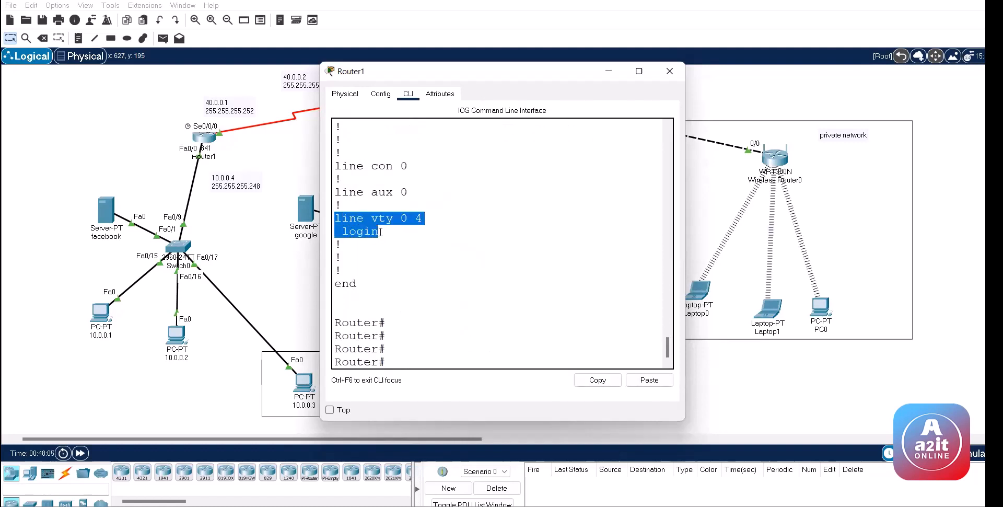
text(conf)
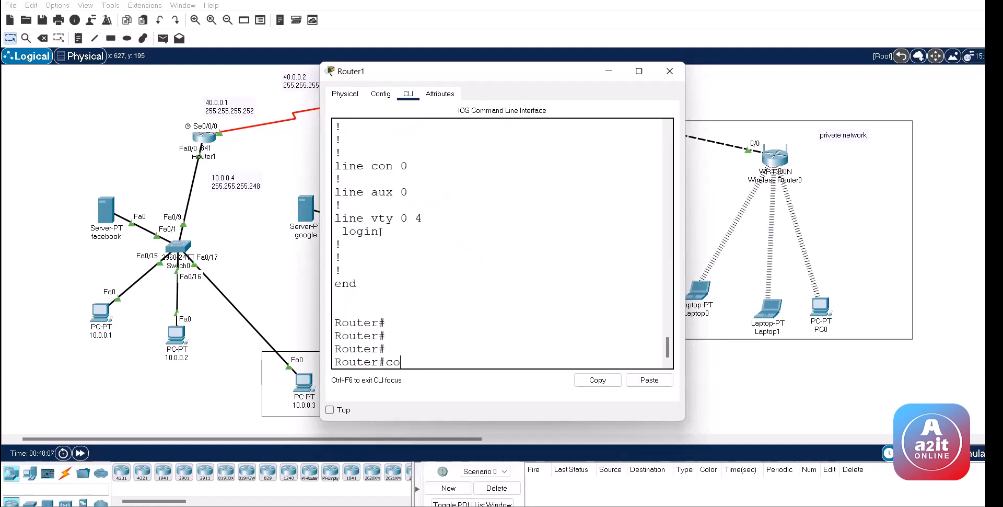
key(Return)
key(Return)
text(lin)
key(Tab)
text(v)
key(Tab)
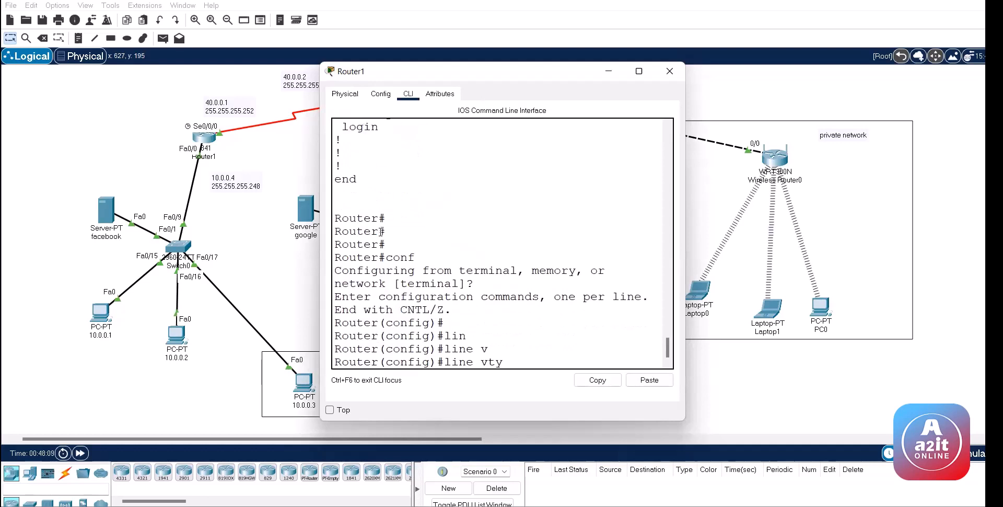
text(0 4)
key(Return)
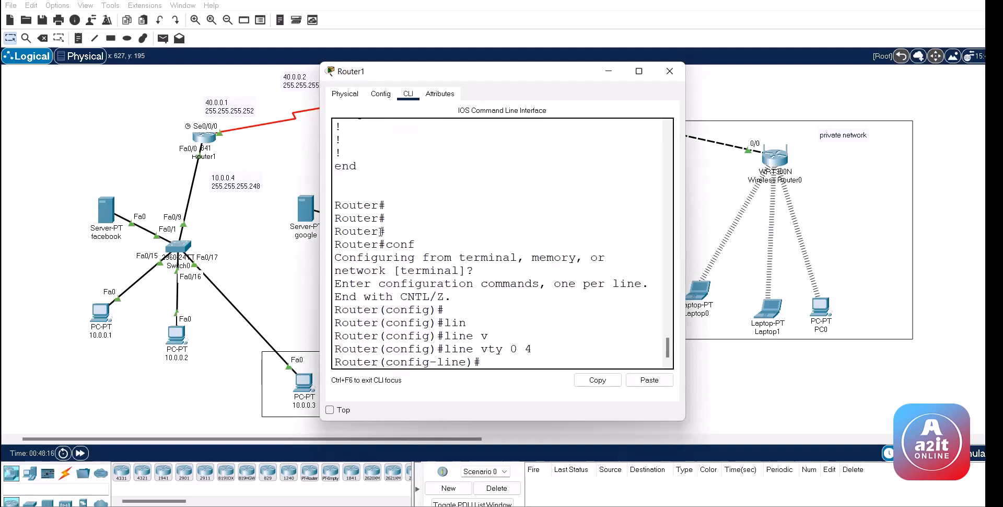
text(pas)
key(Tab)
text(123)
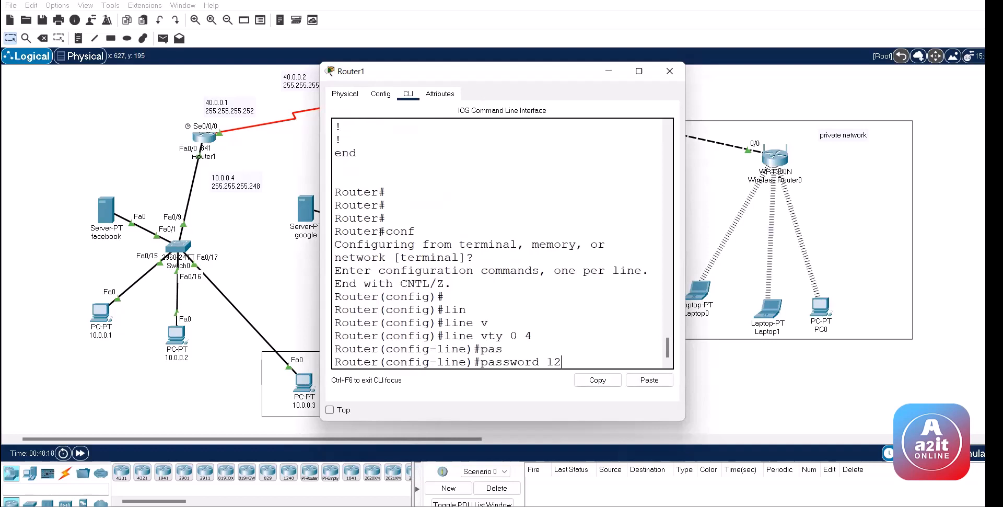
key(Return)
key(Return)
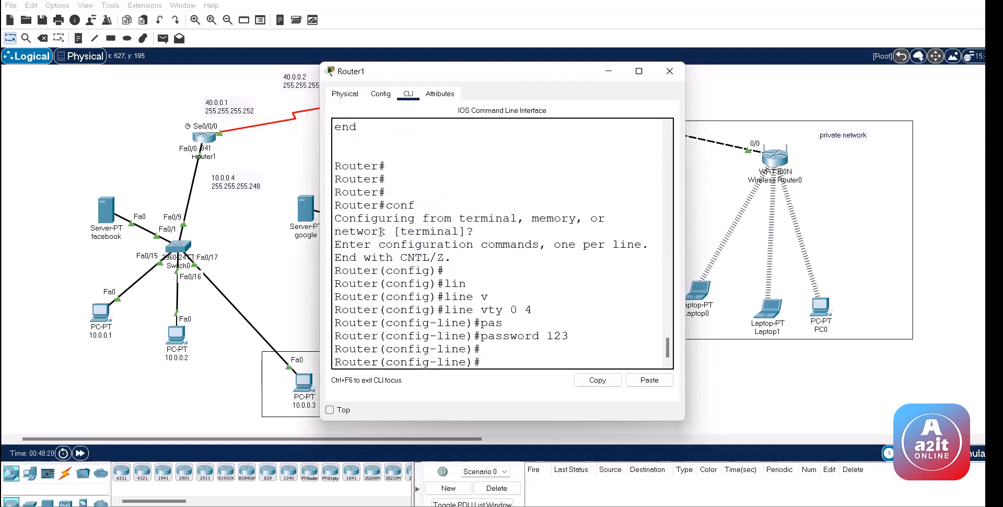
text(login)
key(Return)
text(e)
key(Return)
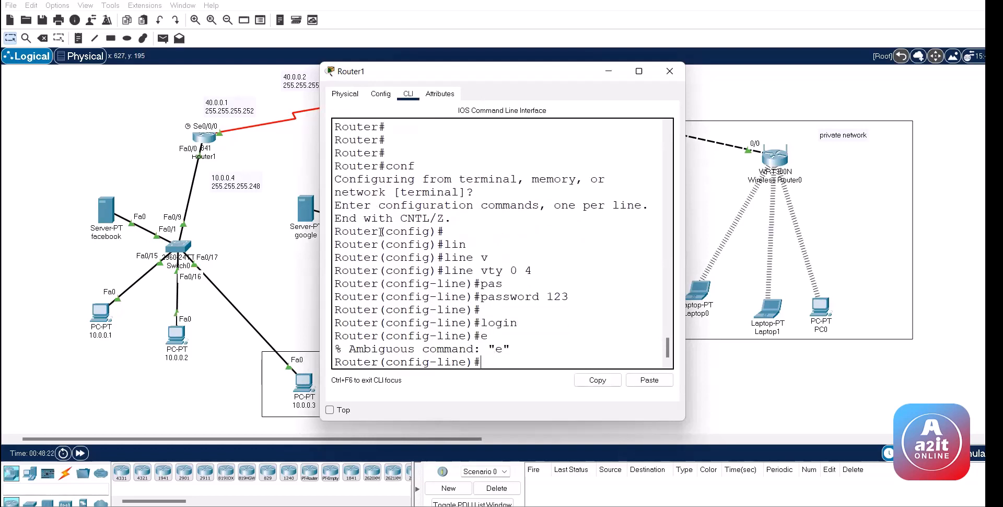
key(Return)
text(ex)
key(Return)
key(Return)
key(Return)
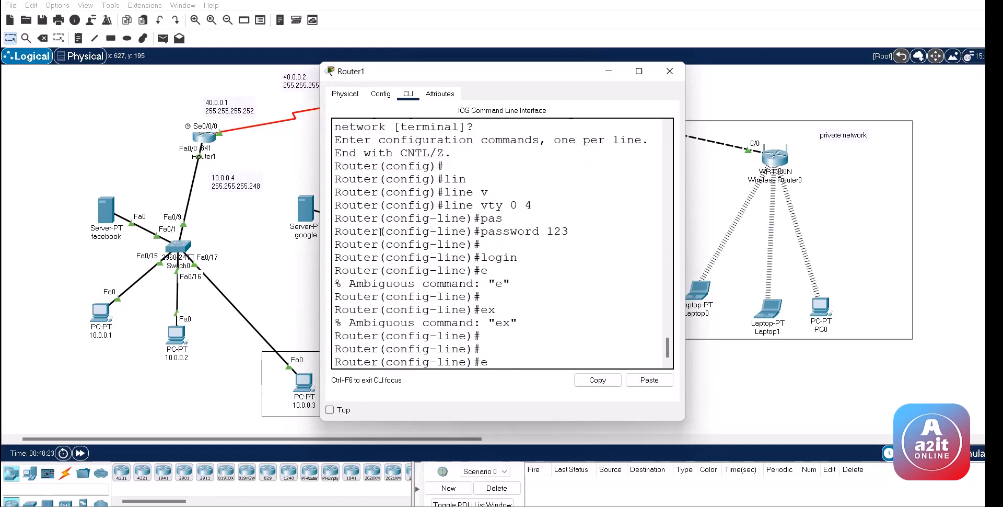
text(exit)
key(Return)
key(Return)
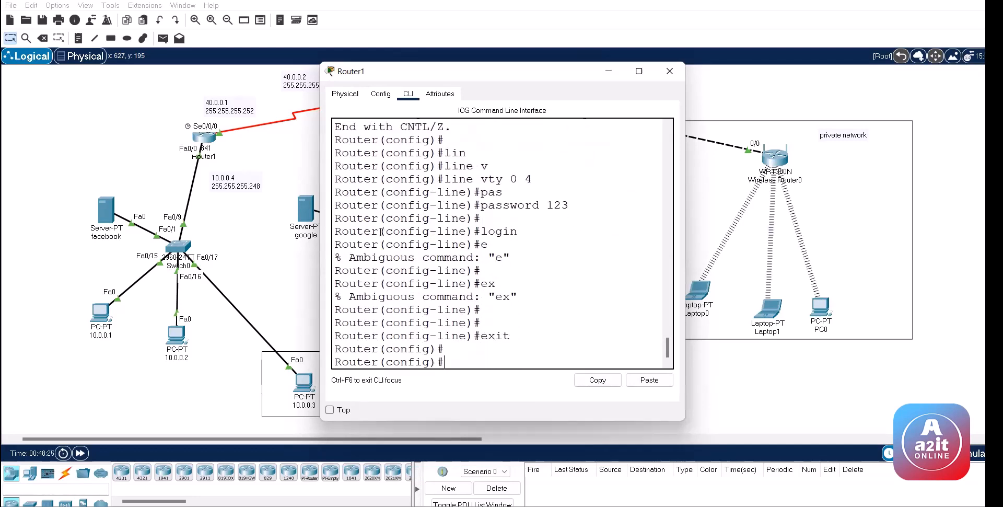
text(en)
key(Tab)
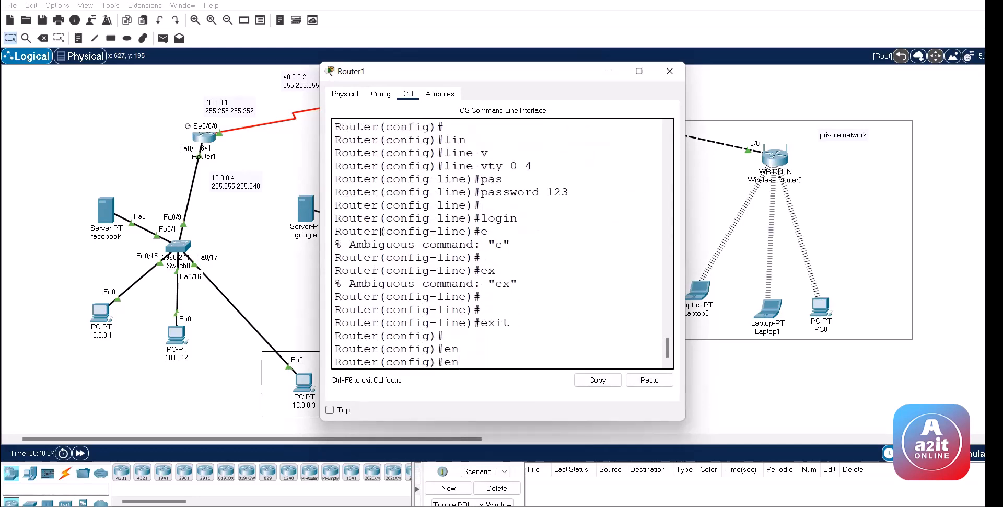
text(a)
key(Tab)
text(p)
key(Tab)
text(12)
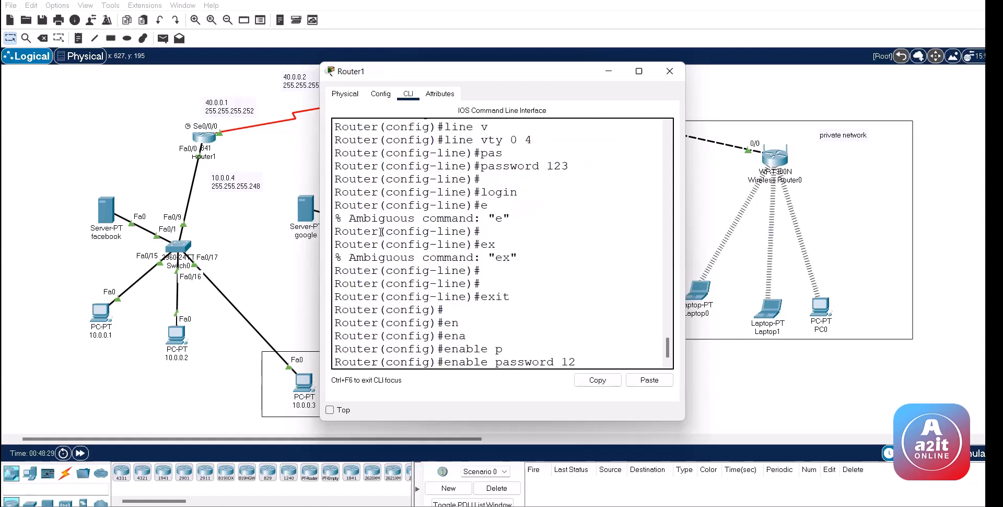
text(3)
key(Return)
key(Return)
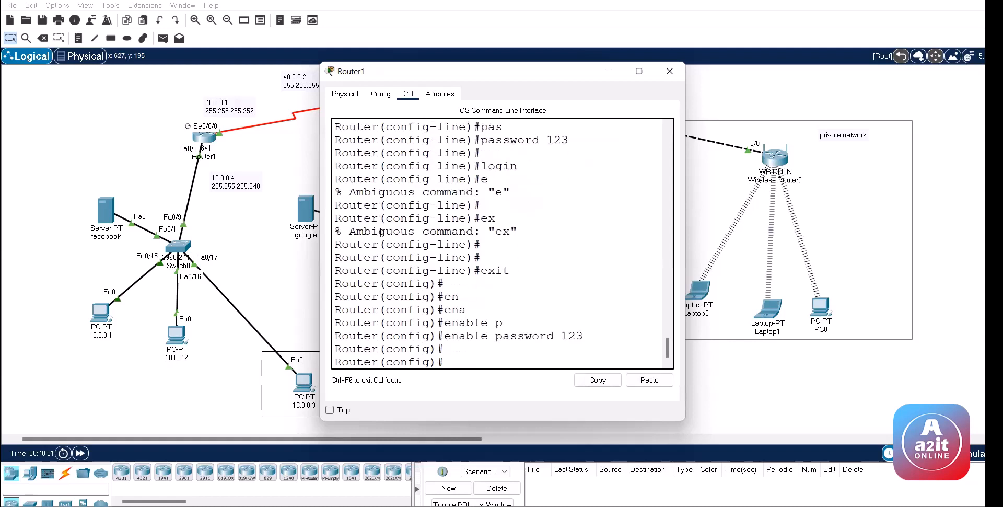
Step: Check the vty and enable password entries in 'do sh his' output
text(do sh his)
key(Return)
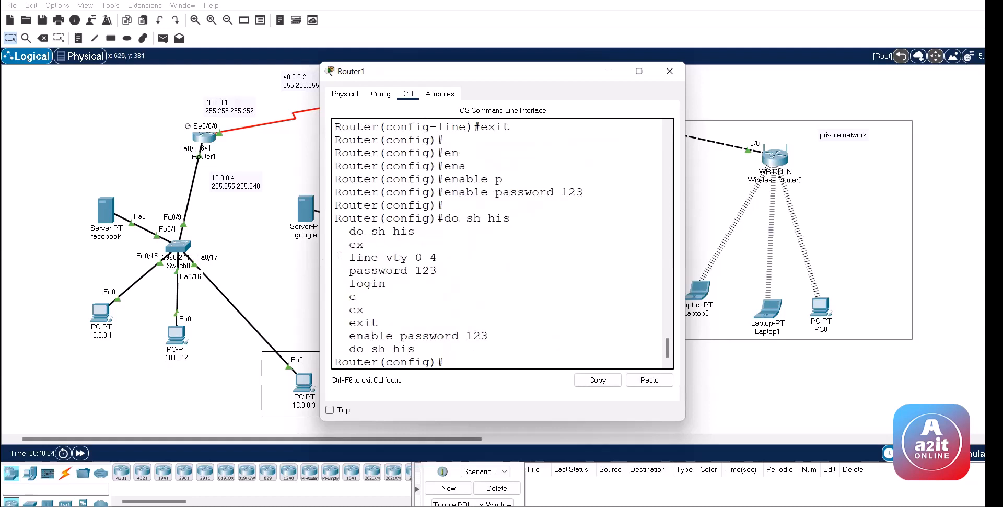
drag(340, 256, 513, 331)
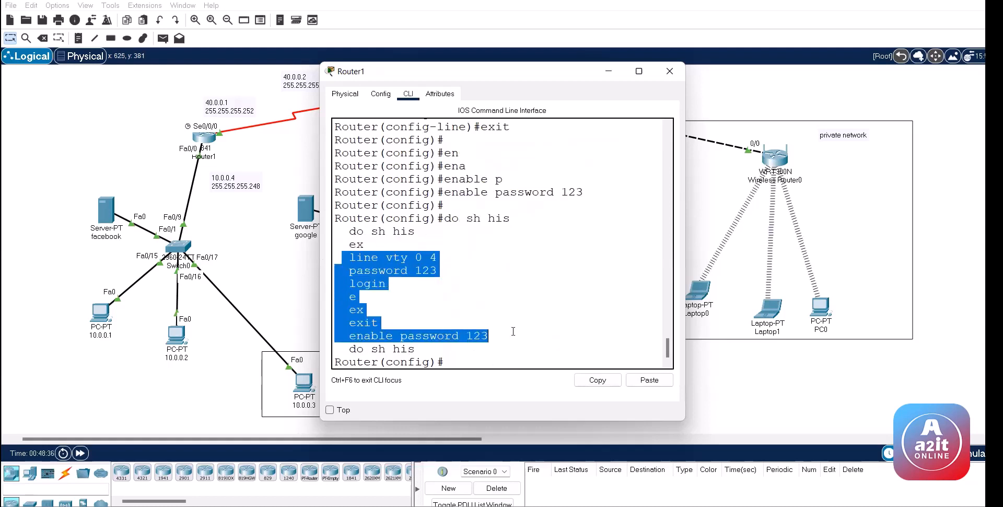
click(79, 270)
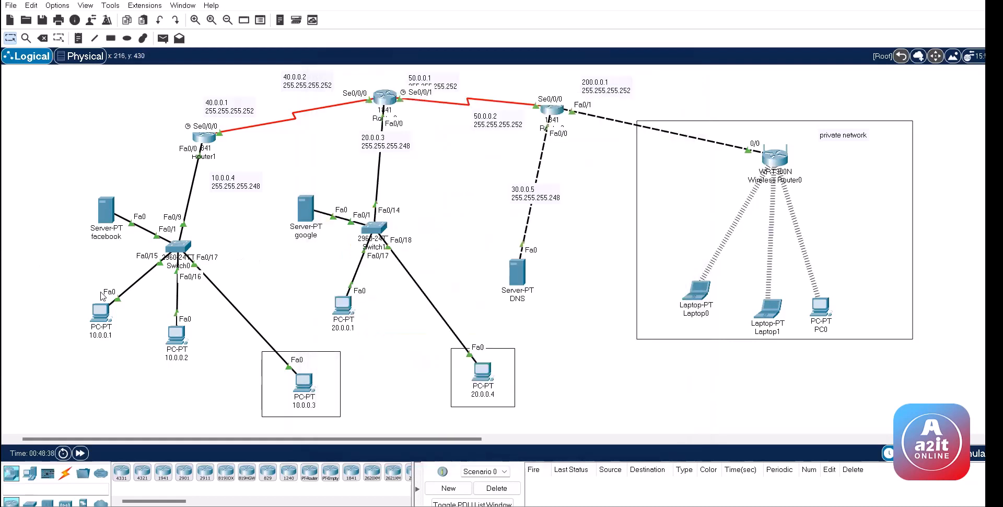
Step: From PC 10.0.0.1, telnet to 10.0.0.4, log in with the line password and enter privileged mode
click(104, 311)
click(489, 309)
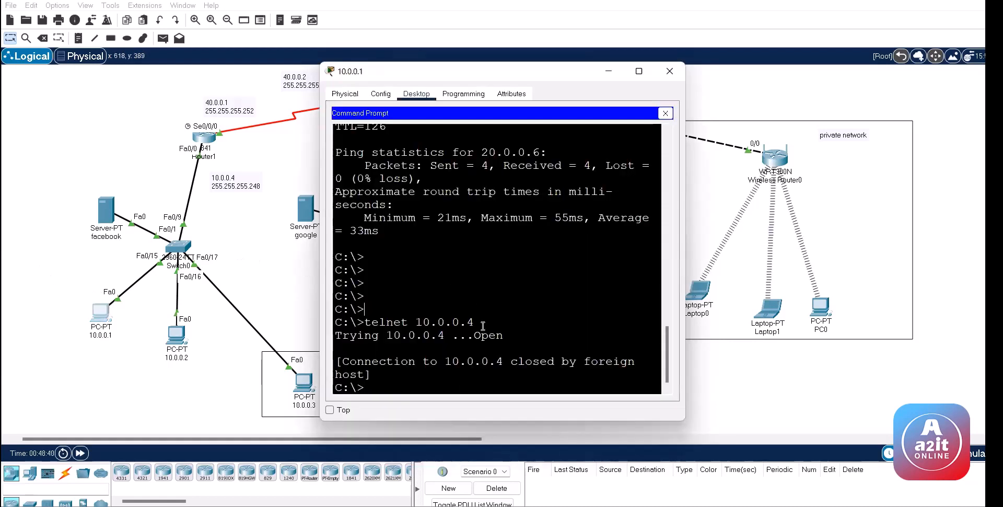
key(Up)
key(Return)
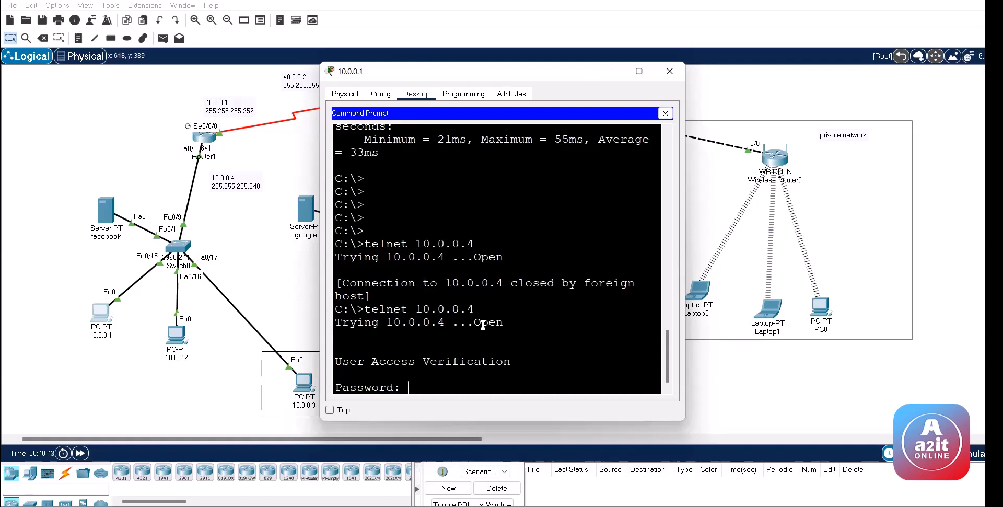
key(Return)
key(Return)
key(Return)
key(Return)
key(Return)
key(Return)
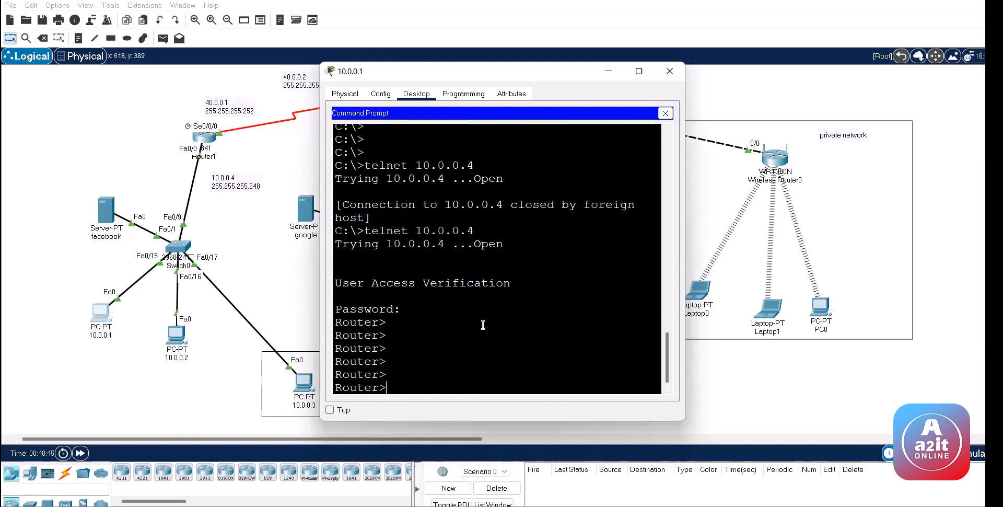
text(en)
key(Tab)
key(Return)
key(Return)
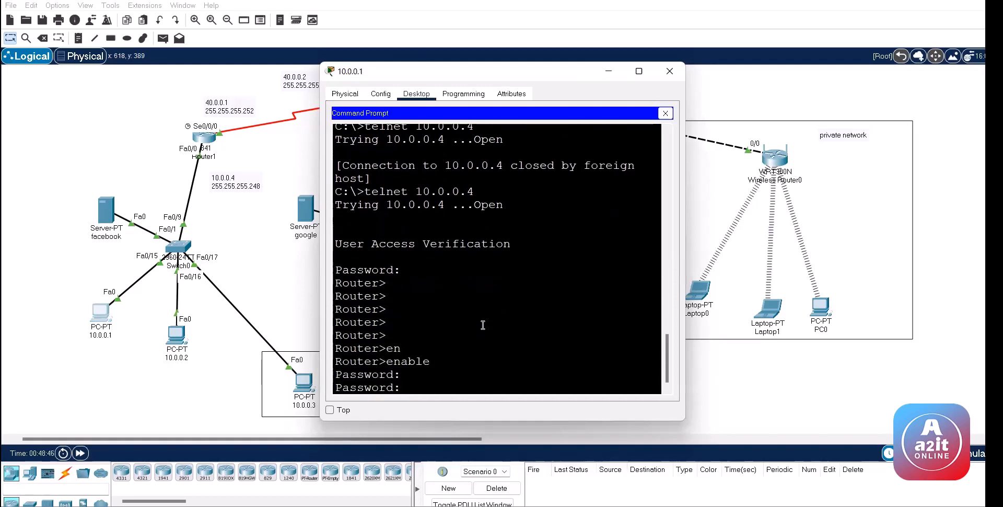
key(Return)
key(Return)
key(Return)
key(Return)
key(Return)
key(Return)
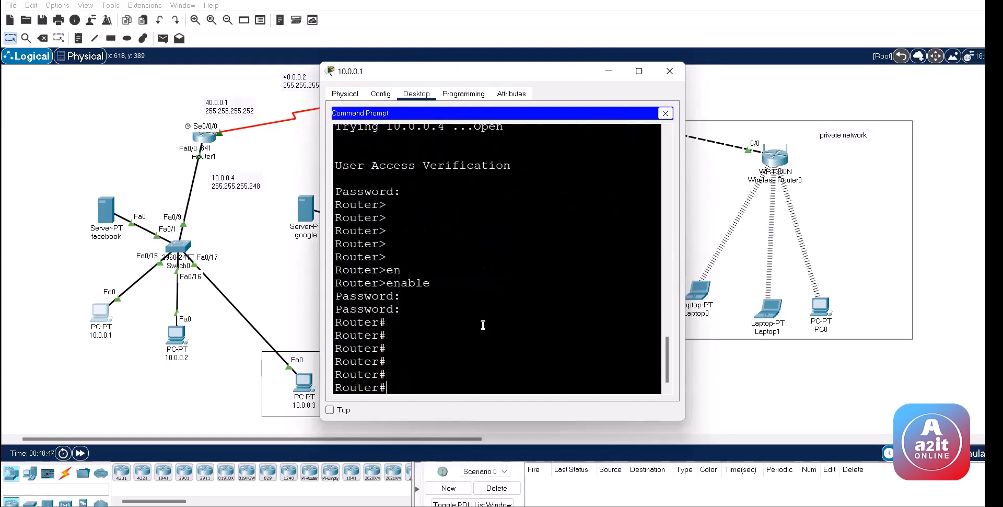
Step: Review the router's running configuration and routing table (sh run, sh ip r), then return to Router1's CLI
text(sh run)
key(Return)
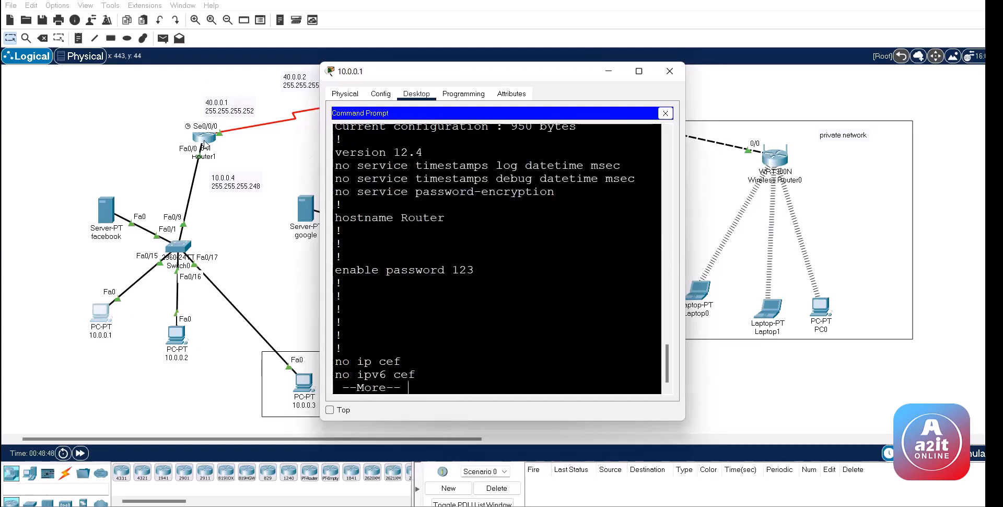
key(Return)
key(Return)
key(Return)
key(Return)
key(Return)
key(Return)
key(Return)
key(Return)
key(Return)
key(Return)
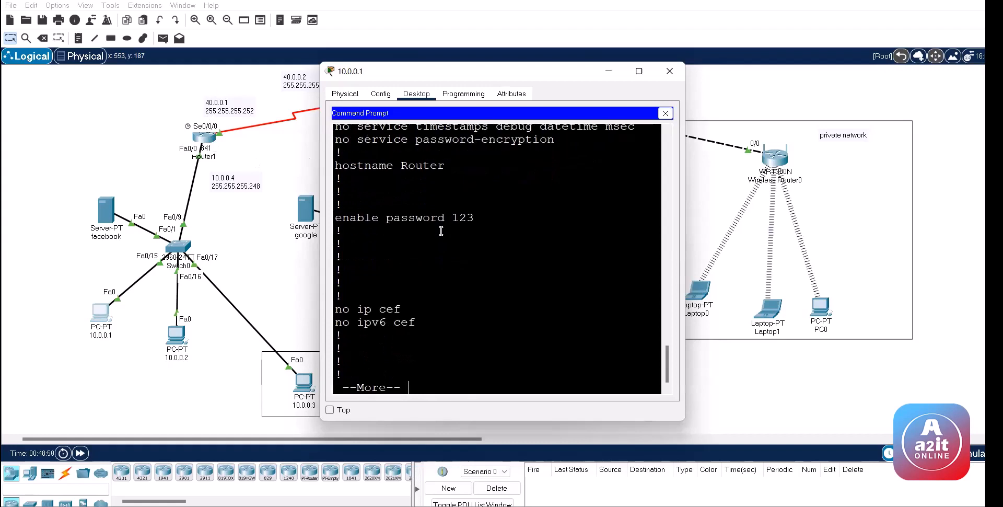
key(Return)
key(Return)
key(Return)
key(Return)
key(Return)
key(Return)
key(Return)
text(q)
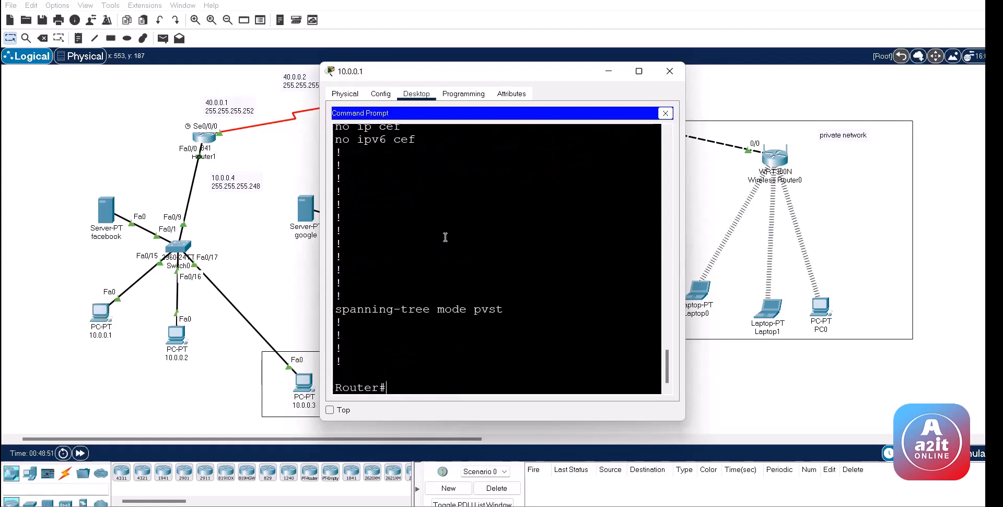
text(sh ip r)
key(Return)
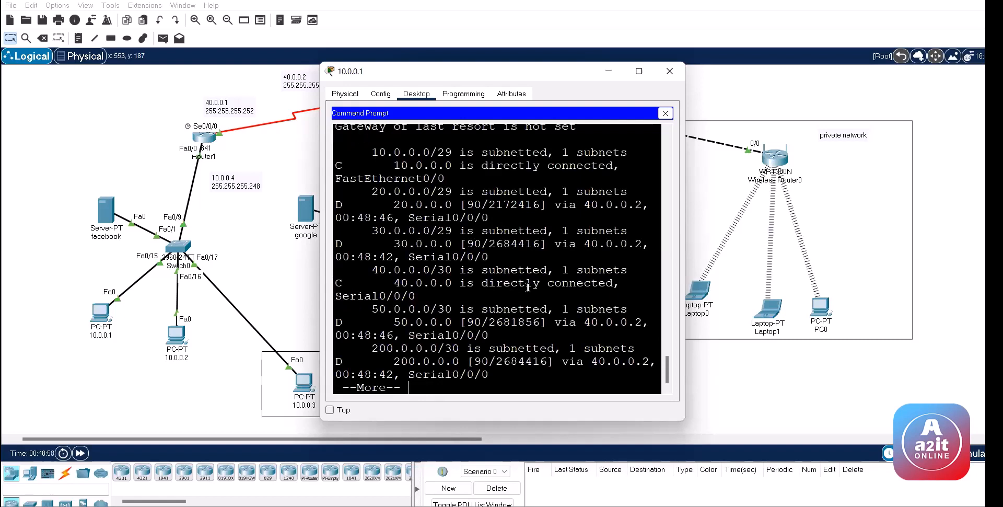
key(space)
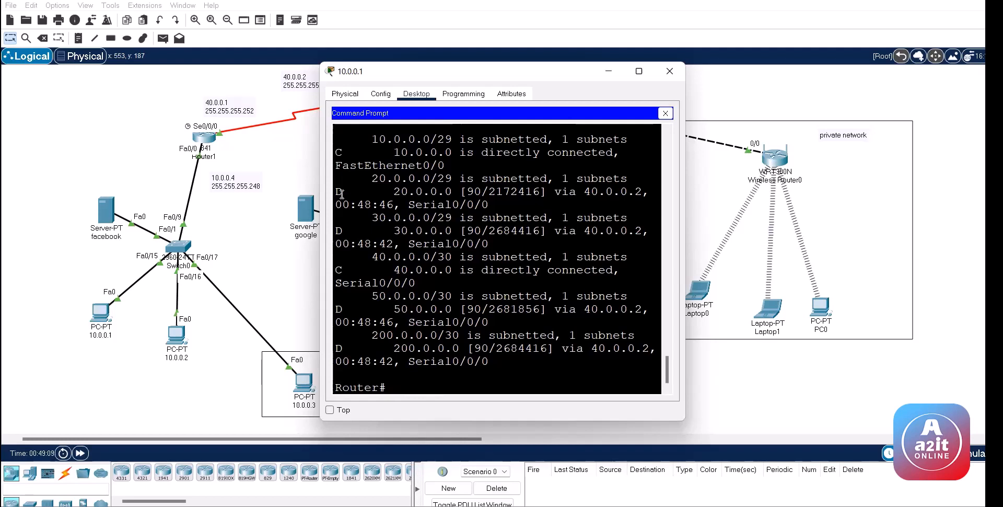
click(204, 137)
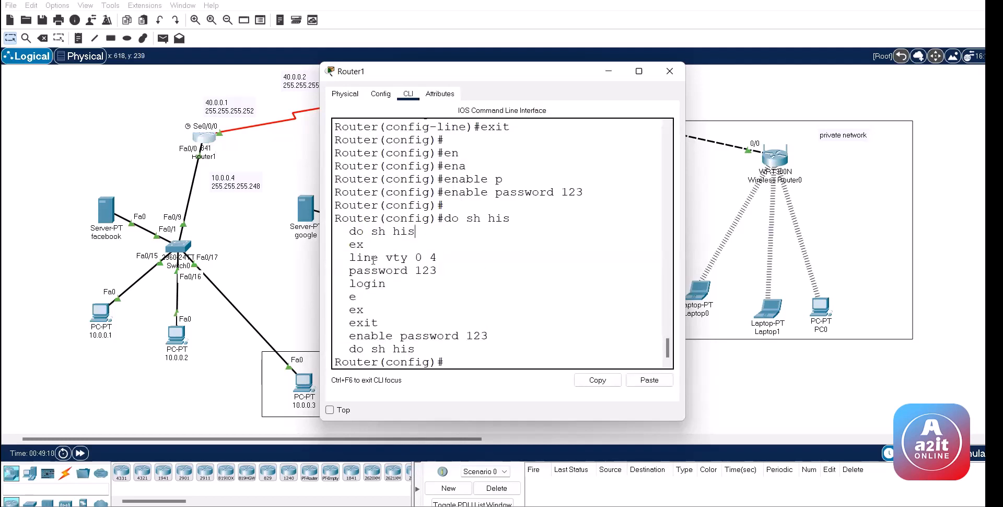
Step: Highlight Router1's vty password lines, then dismiss its console to show the topology
drag(349, 257, 493, 335)
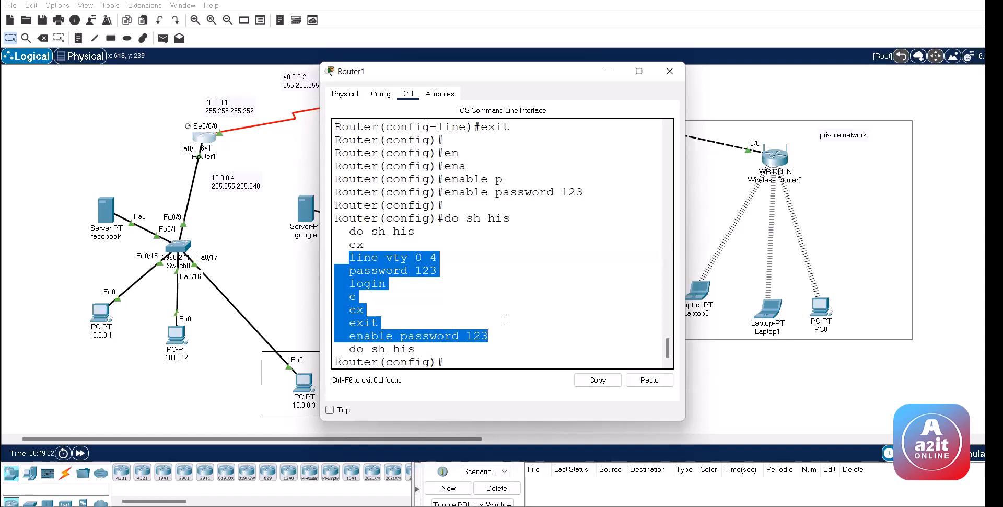
click(301, 287)
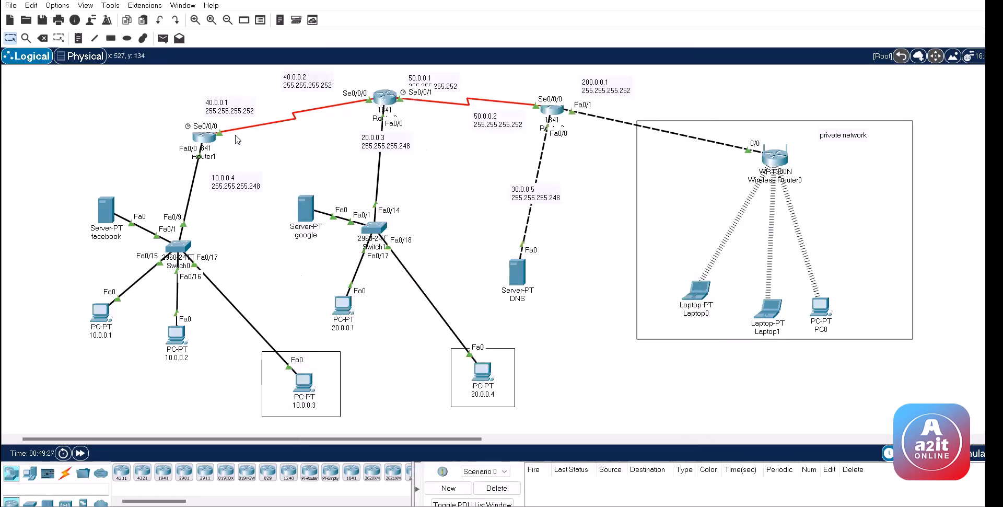
Step: From PC 20.0.0.1's Command Prompt, telnet 10.0.0.4, log in with the password, then close the PC
click(346, 305)
click(417, 94)
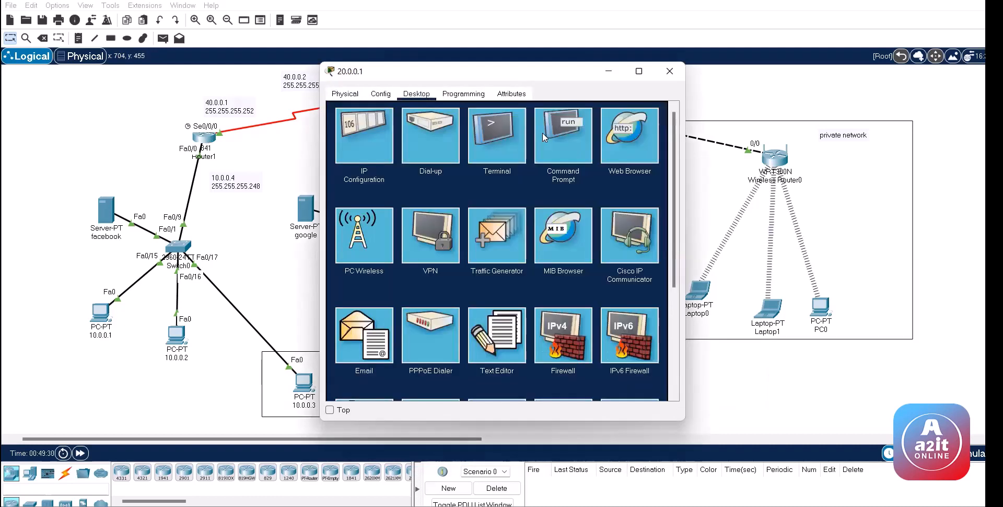
click(543, 133)
text(tel)
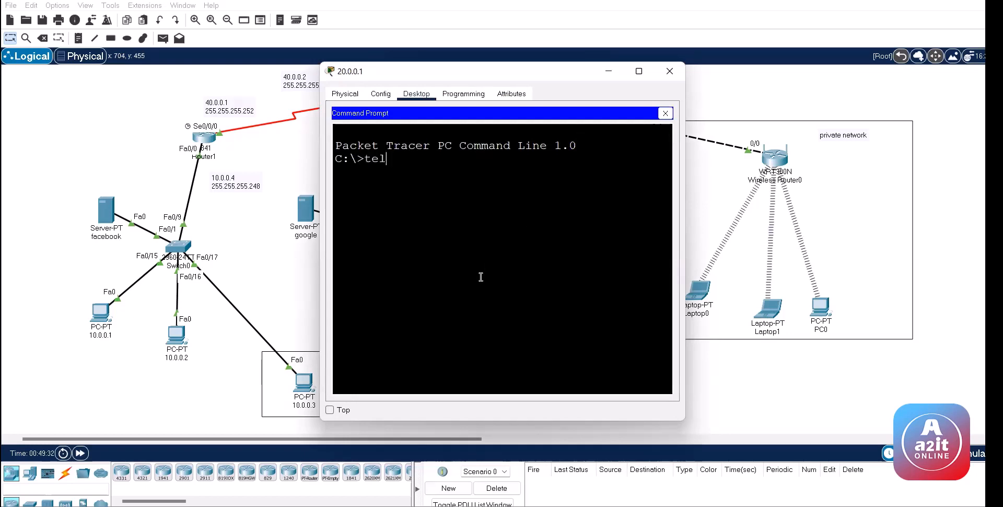
text(net 10.0.0.4)
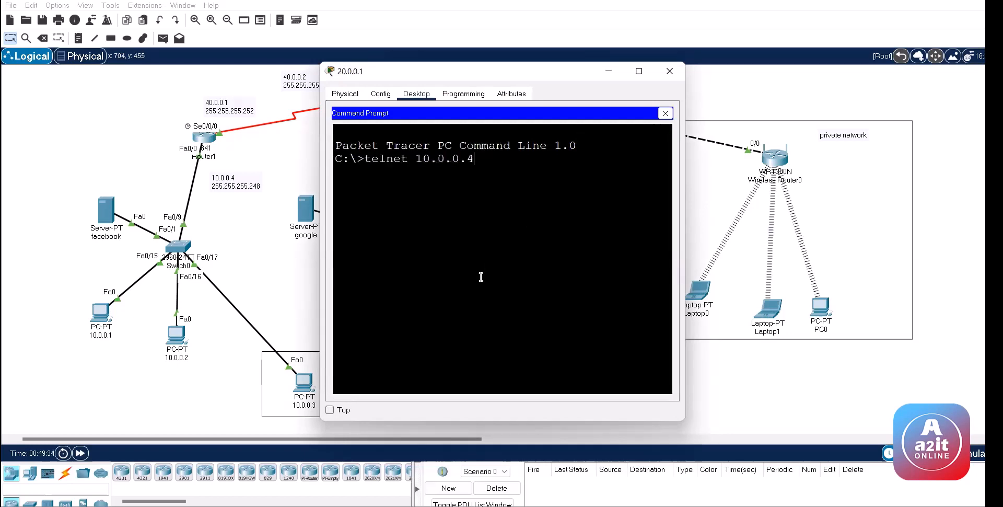
key(Return)
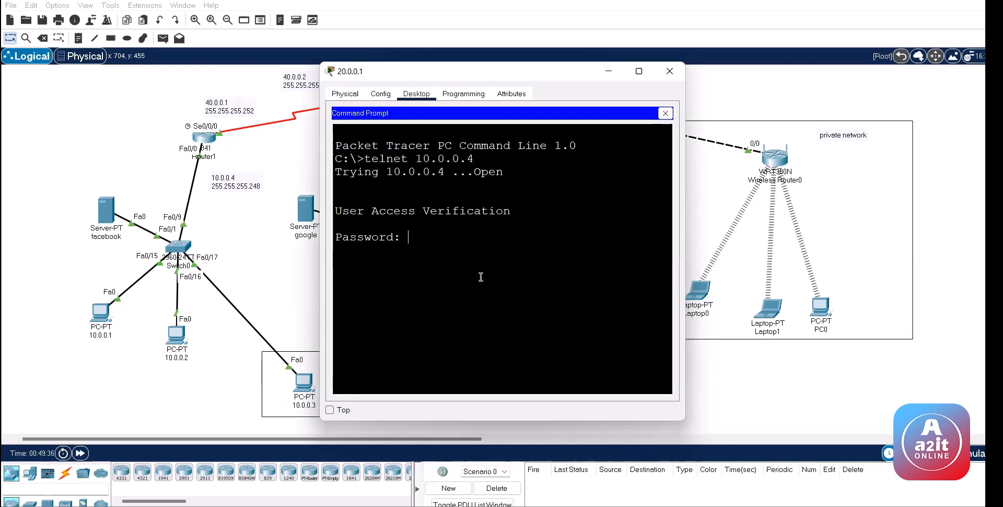
key(Return)
key(Return)
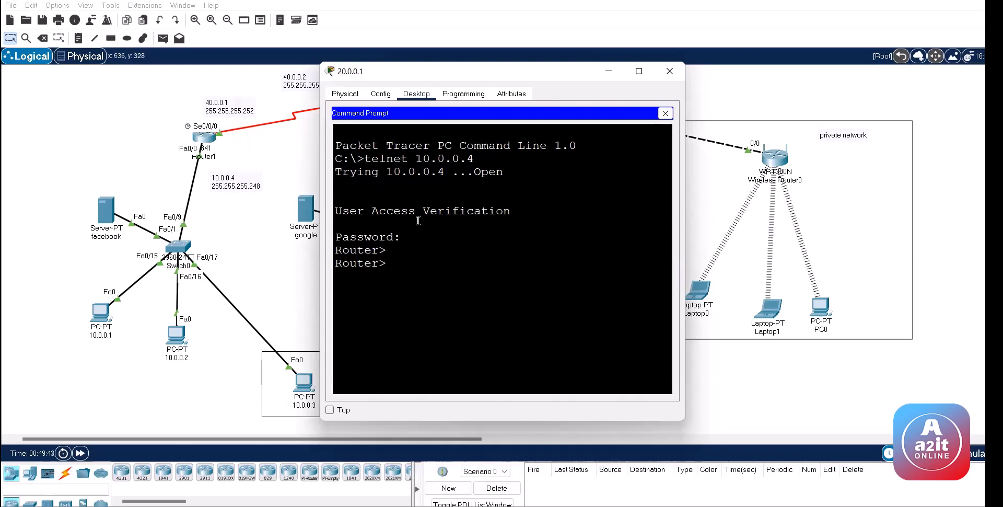
click(260, 236)
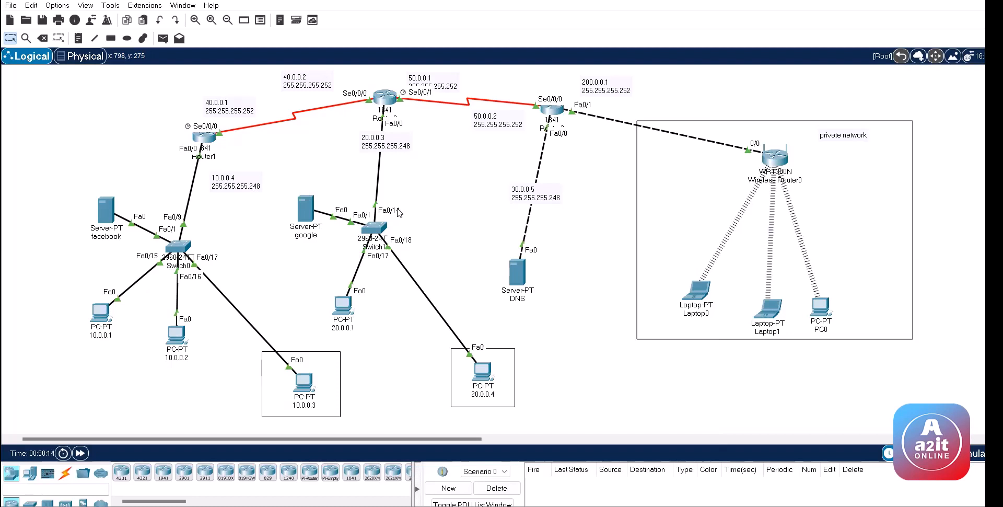
Step: Reopen PC 20.0.0.1's Command Prompt and exit the Telnet session to 10.0.0.4
click(342, 301)
drag(445, 172, 367, 173)
key(alt+F4)
click(346, 304)
click(405, 282)
key(ctrl+z)
key(ctrl+z)
key(ctrl+z)
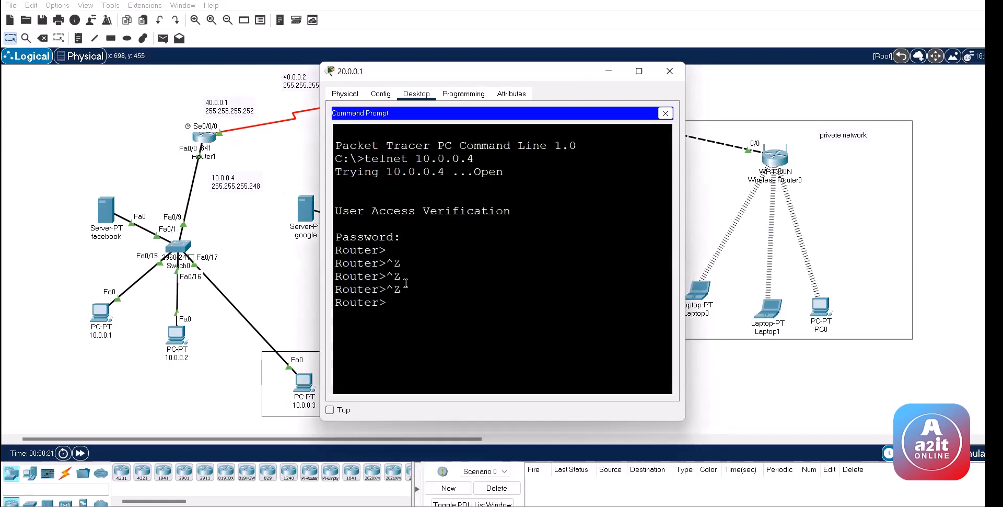
text(exit)
key(Return)
key(Return)
key(Return)
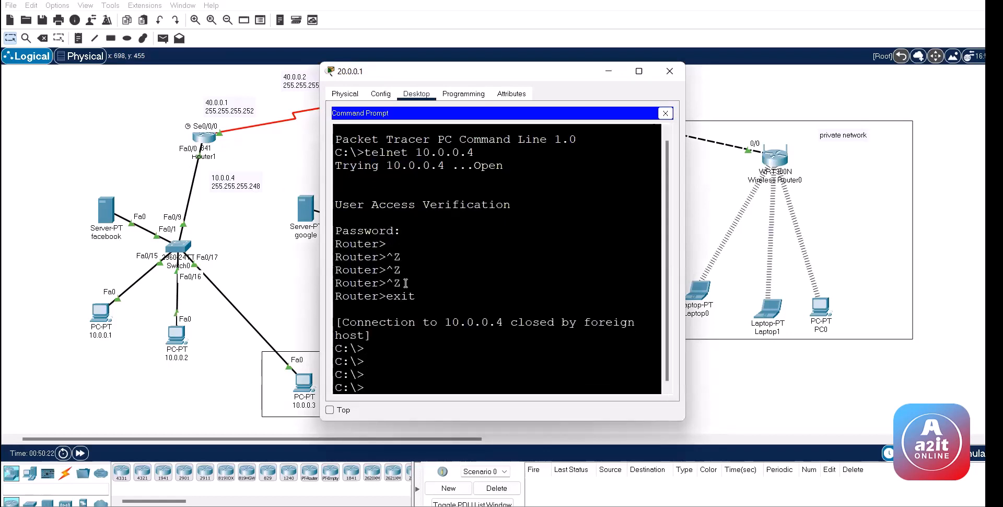
Step: Run telnet 40.0.0.1 up to its password prompt, then close the PC window
key(Up)
key(BackSpace)
key(BackSpace)
key(BackSpace)
key(BackSpace)
key(BackSpace)
key(BackSpace)
key(BackSpace)
key(BackSpace)
text(40.0.0.1)
key(Return)
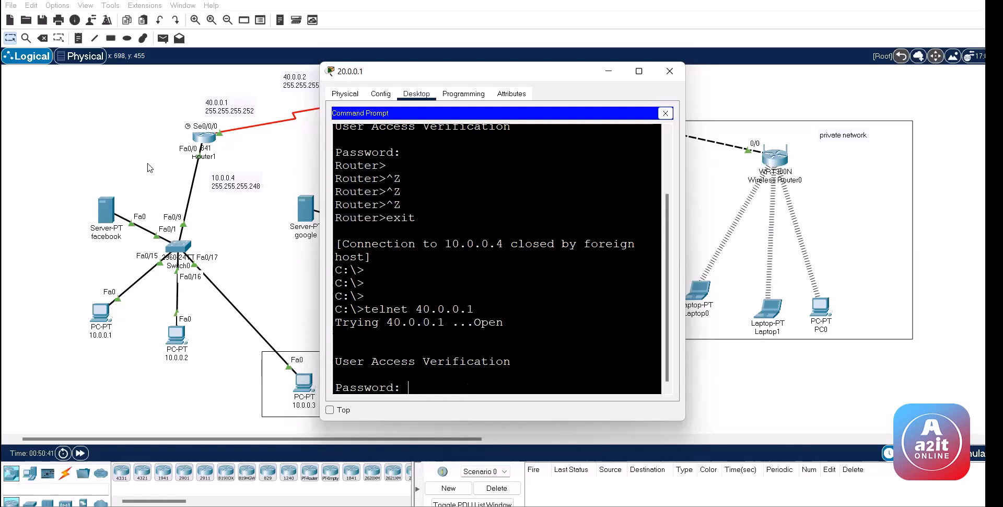
click(102, 135)
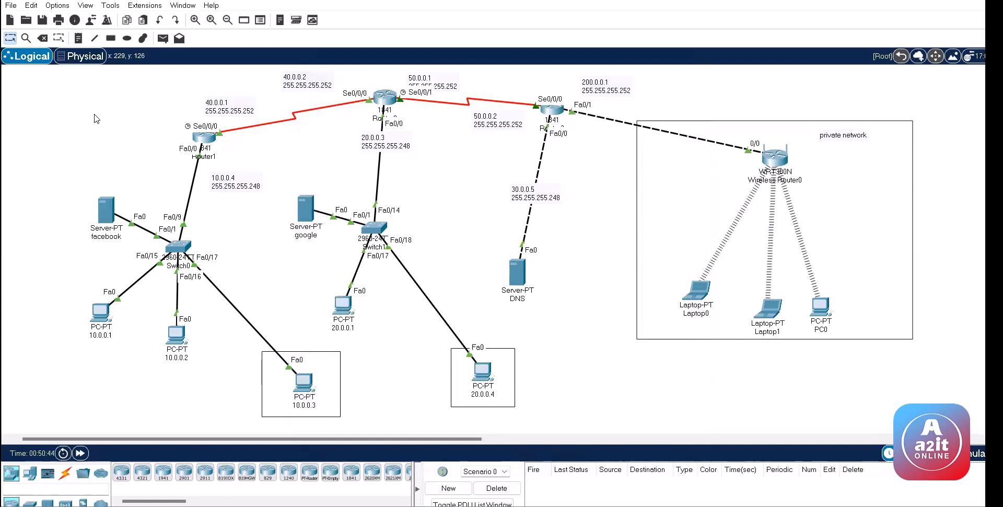
Step: Set Router1's hostname to r1 and close its window
click(205, 137)
click(400, 192)
text(ho)
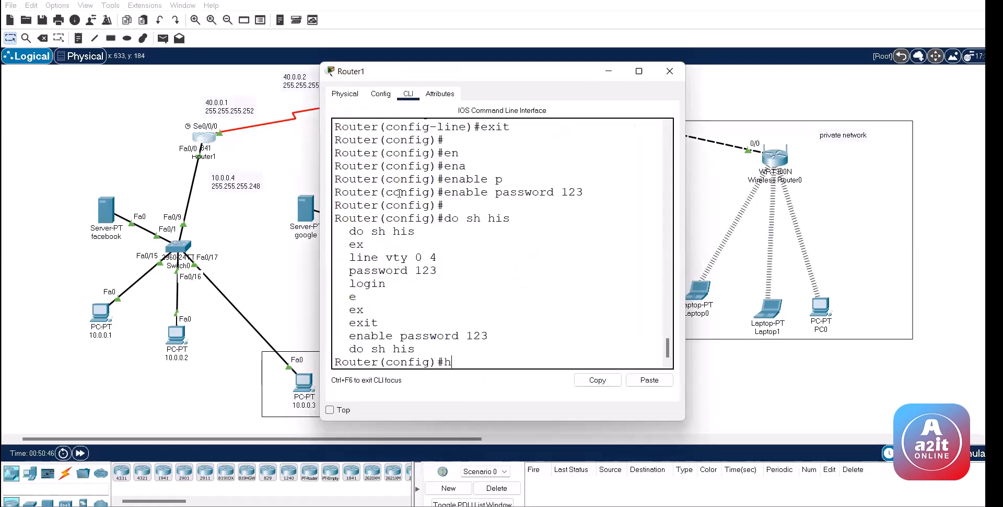
key(Tab)
text(r1)
key(Return)
key(Return)
key(Return)
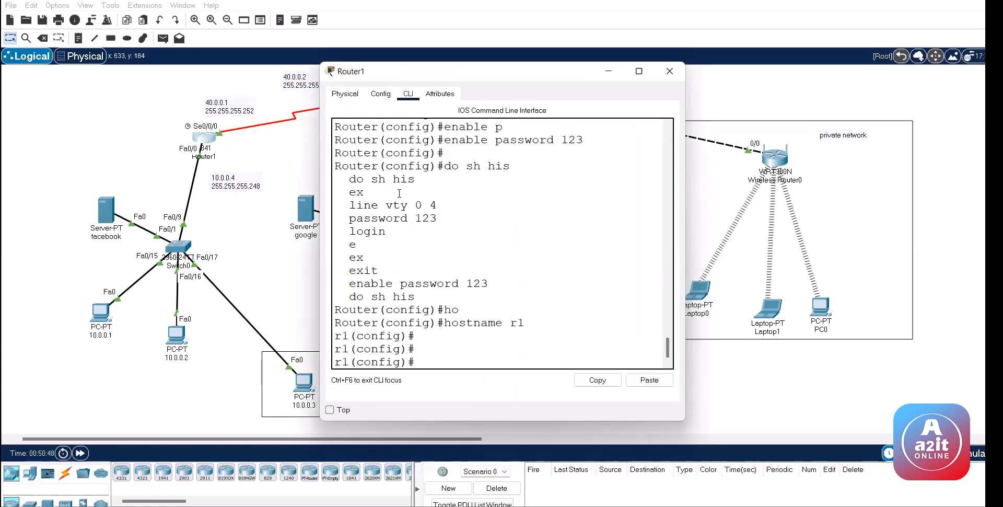
click(669, 72)
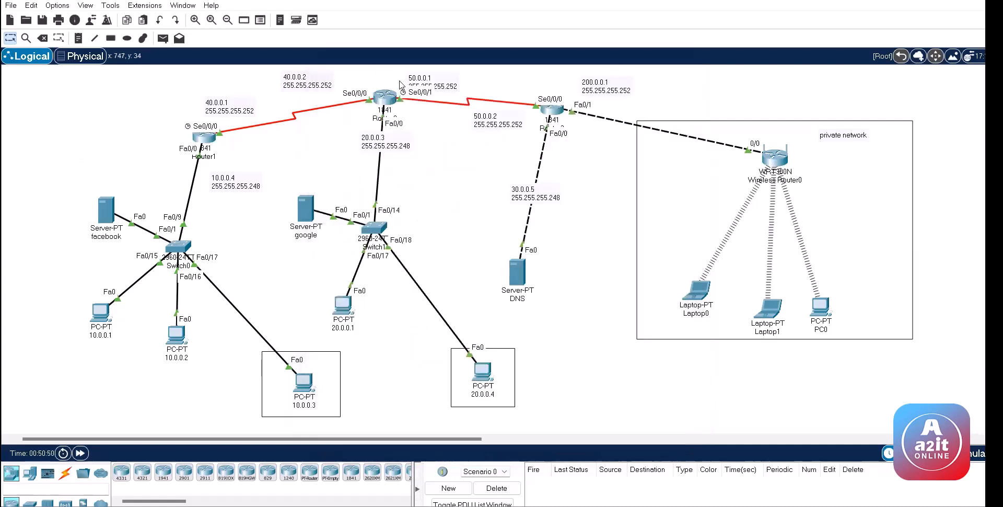
Step: On Router2, enter configuration mode, set hostname r2, and exit back to the privileged prompt
click(390, 101)
text(conf)
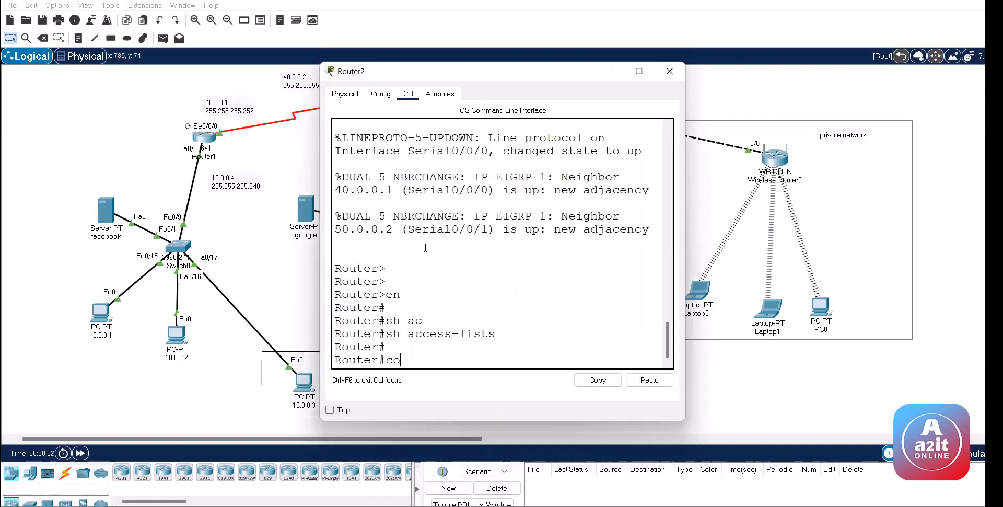
key(Return)
text(ho)
key(Tab)
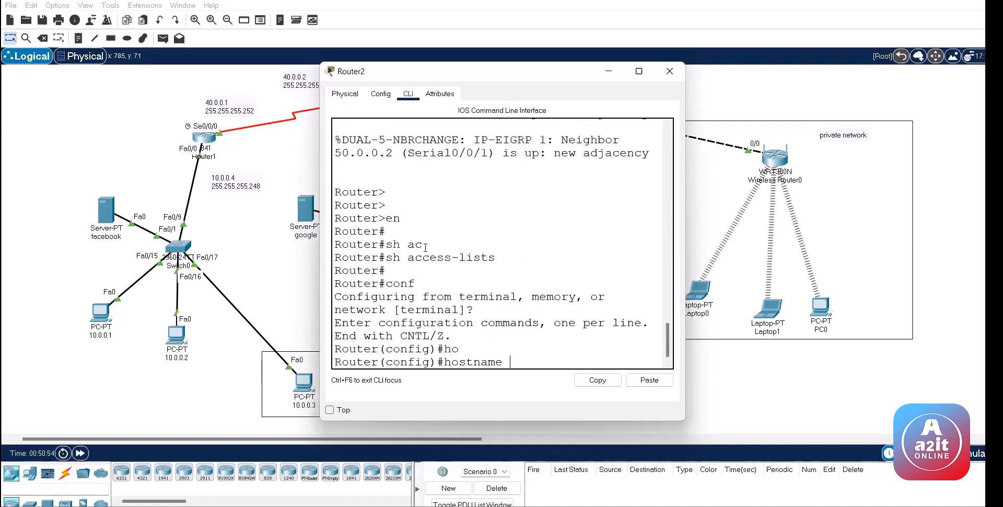
text(r2)
key(Return)
key(Return)
key(Return)
key(Return)
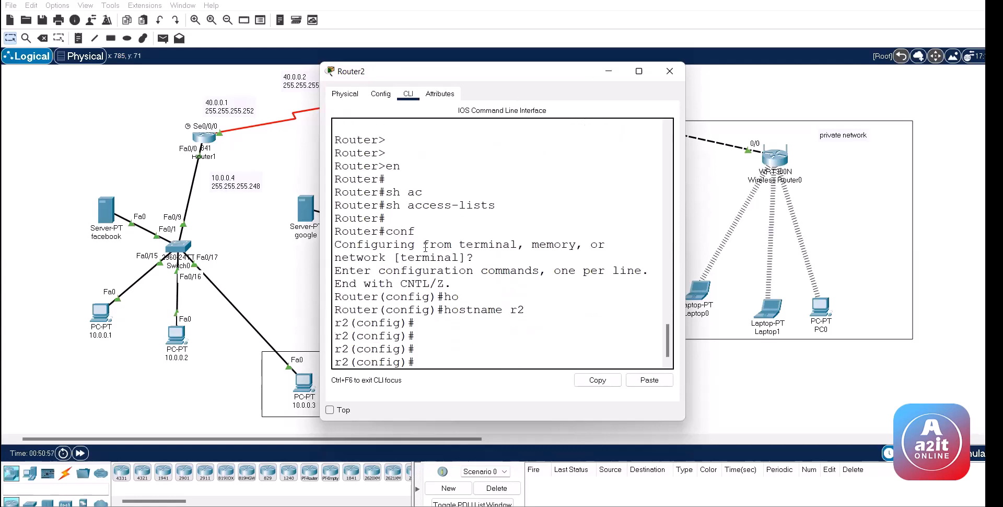
text(ex)
key(Return)
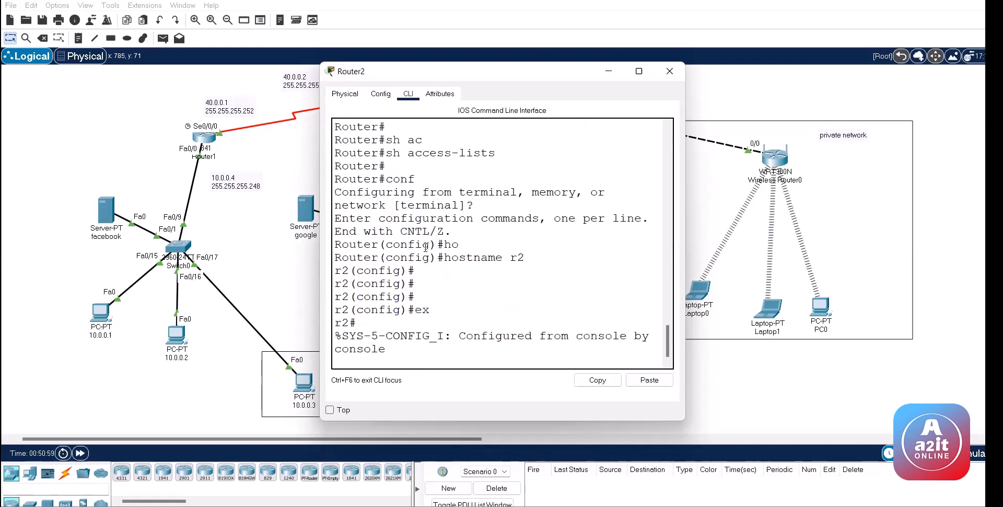
key(Return)
key(Return)
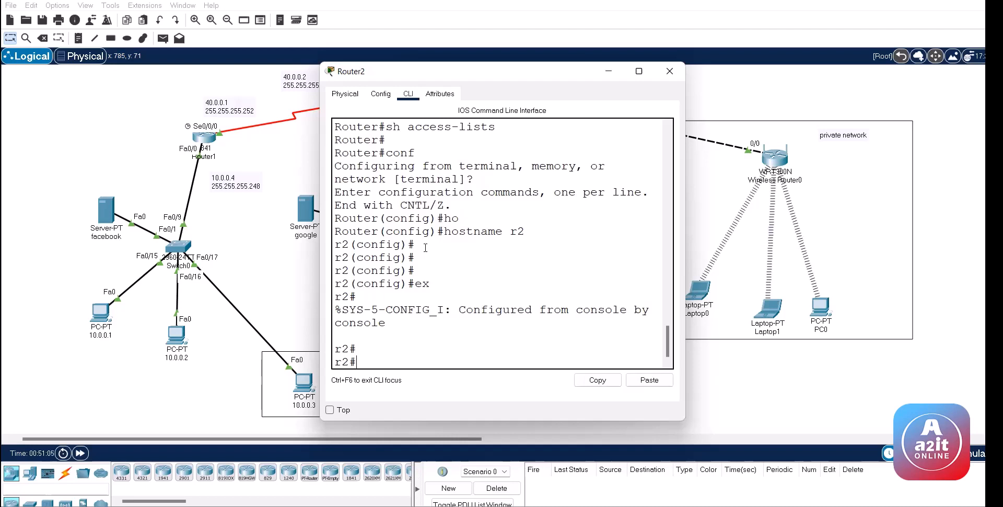
text(teln)
key(Tab)
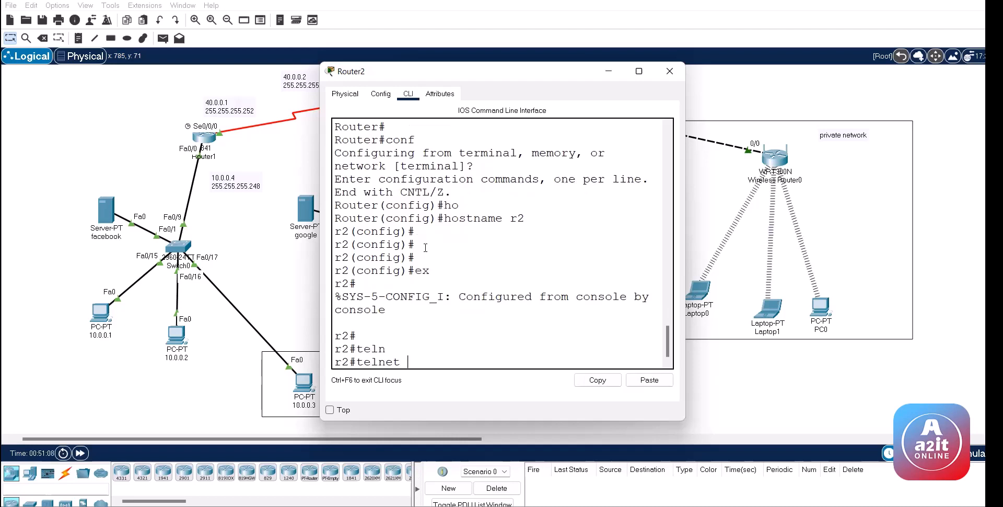
Step: From r2, telnet to r1 at 40.0.0.1, log in, exit back to r2, and close Router2's window
text(40.0.0.1)
key(Return)
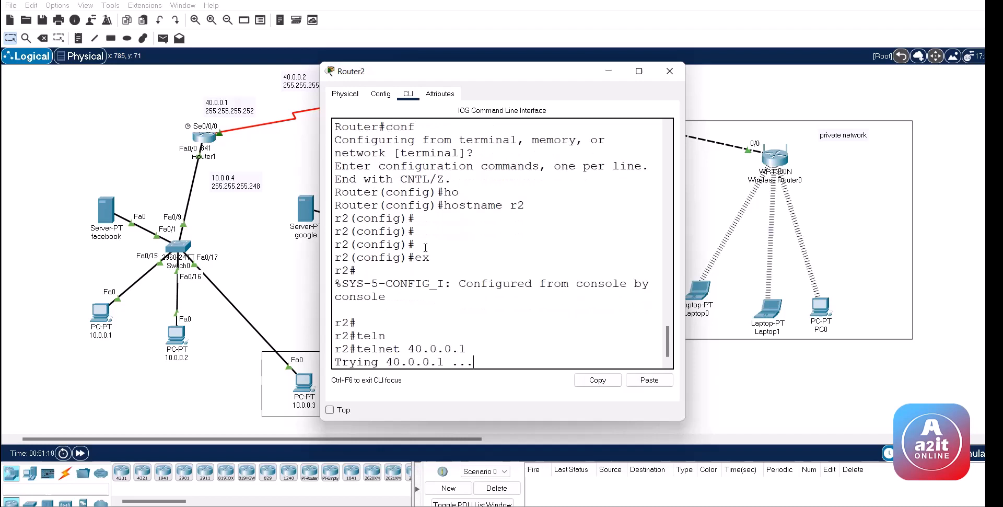
key(Return)
key(Return)
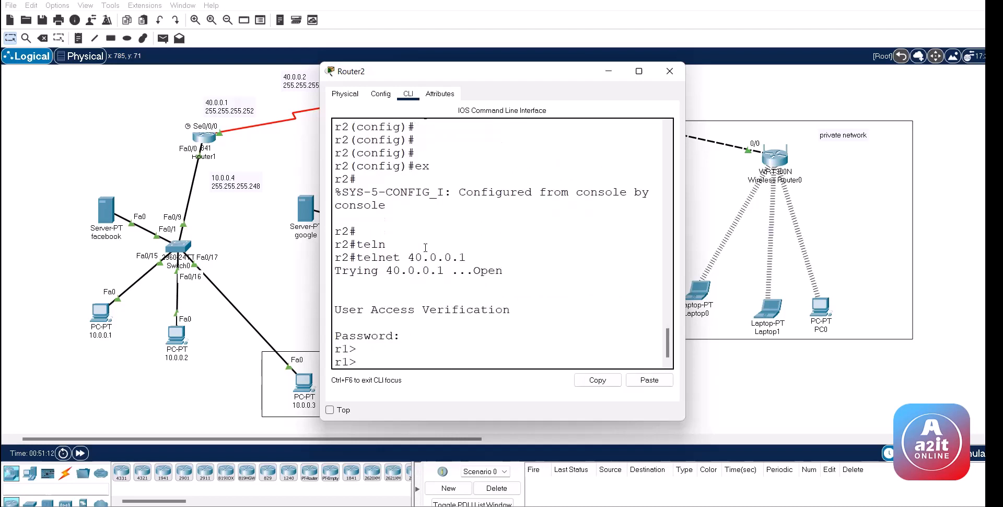
key(Return)
key(Return)
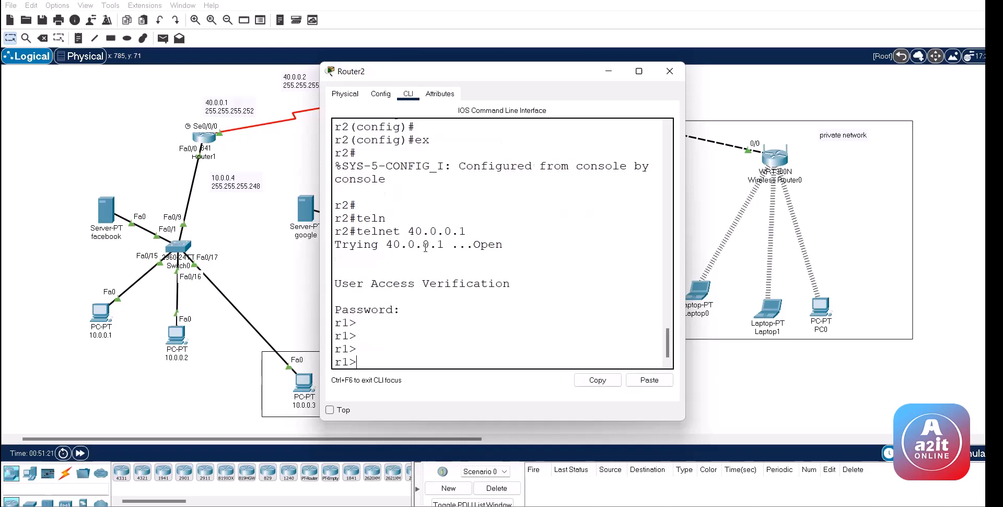
text(ex)
key(Return)
key(Return)
key(Return)
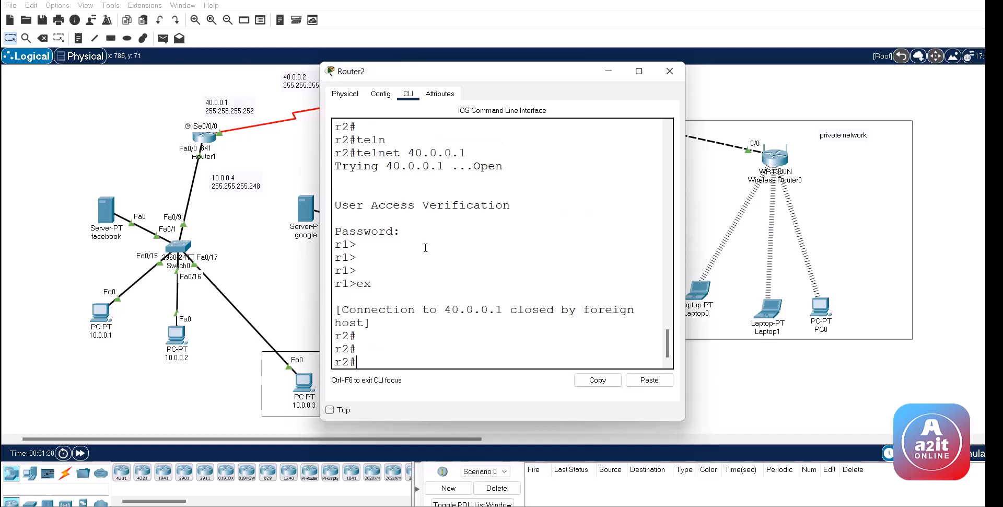
key(alt+F4)
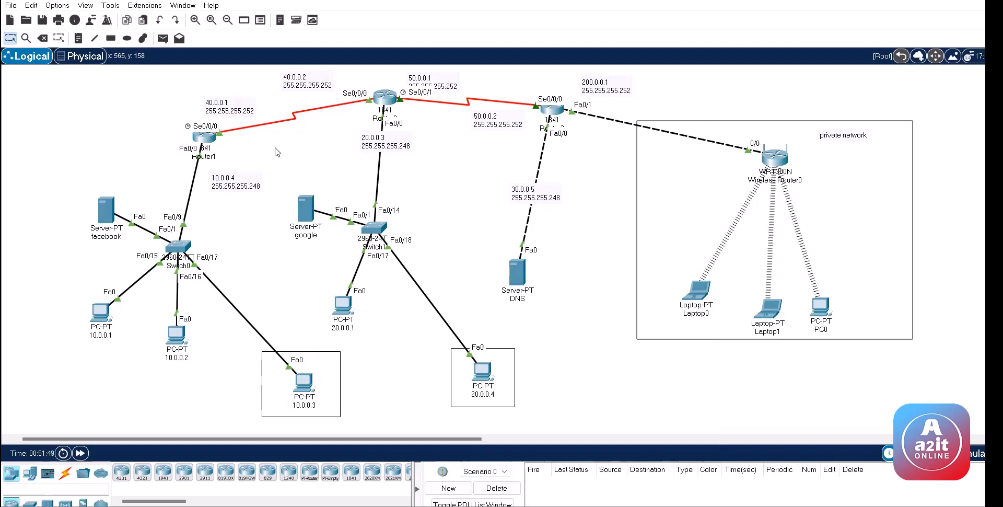
Step: On Laptop0's Command Prompt, telnet 10.0.0.4 and log in to r1 with the password, then close it
click(699, 289)
click(573, 133)
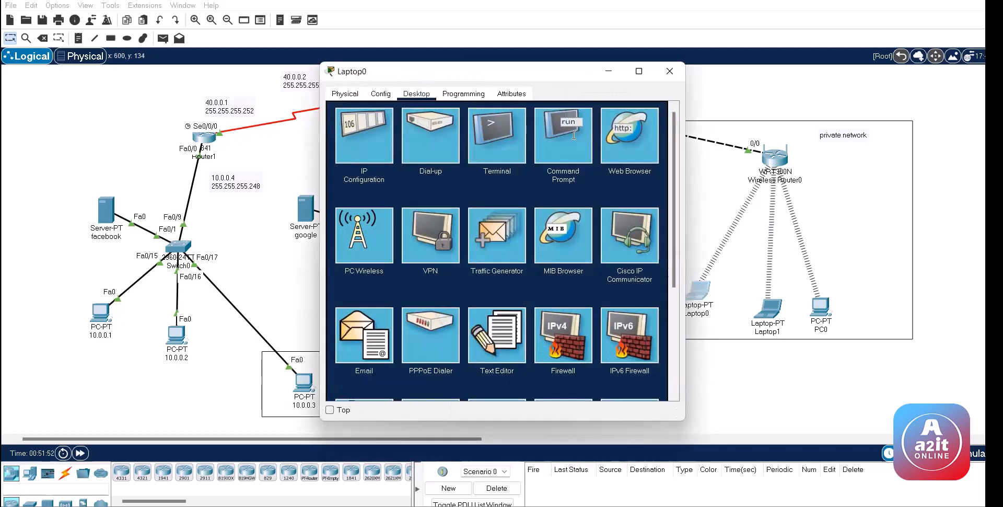
text(telnet)
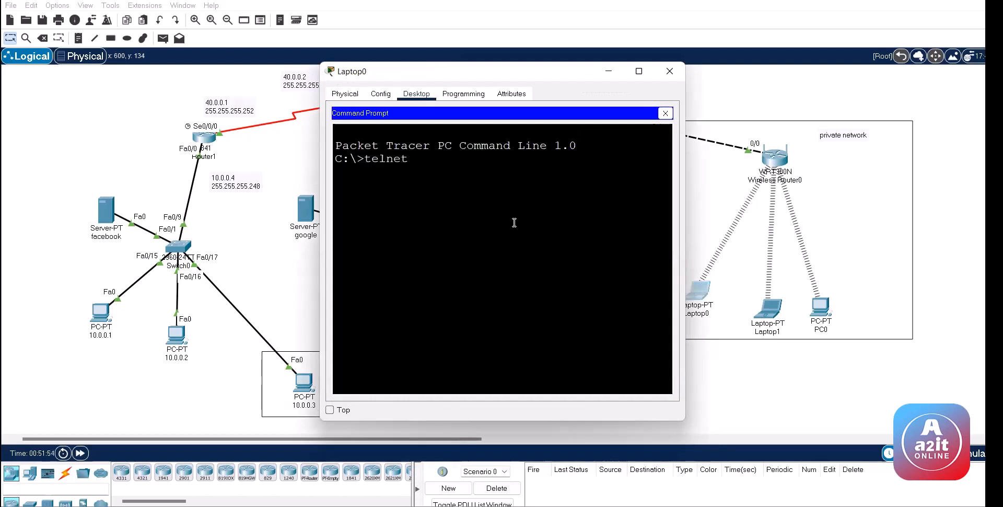
text( 10.0.0.4)
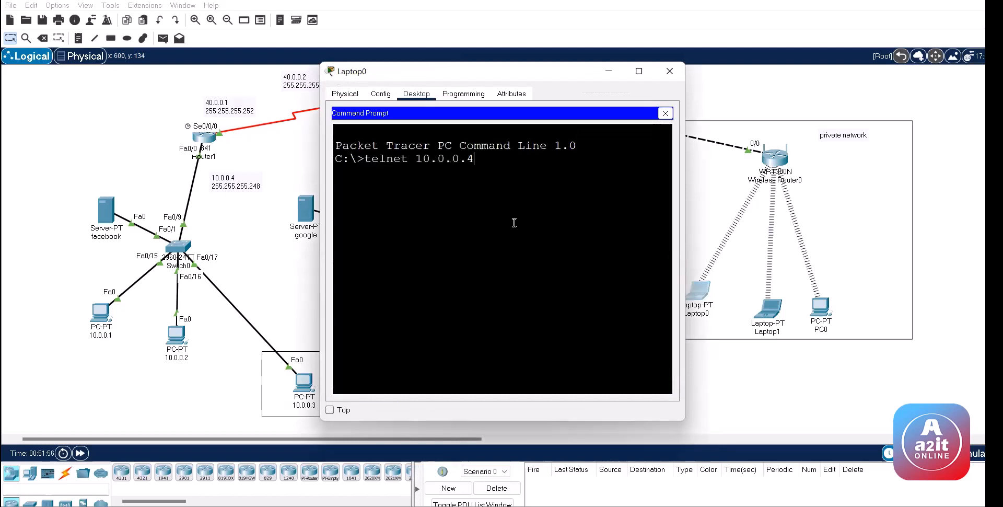
key(Return)
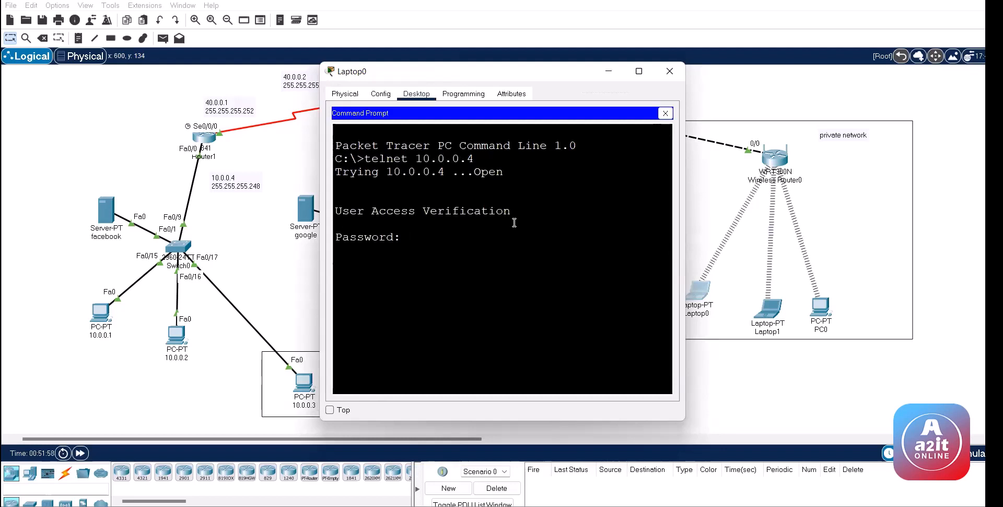
key(Return)
key(Return)
key(Return)
key(Return)
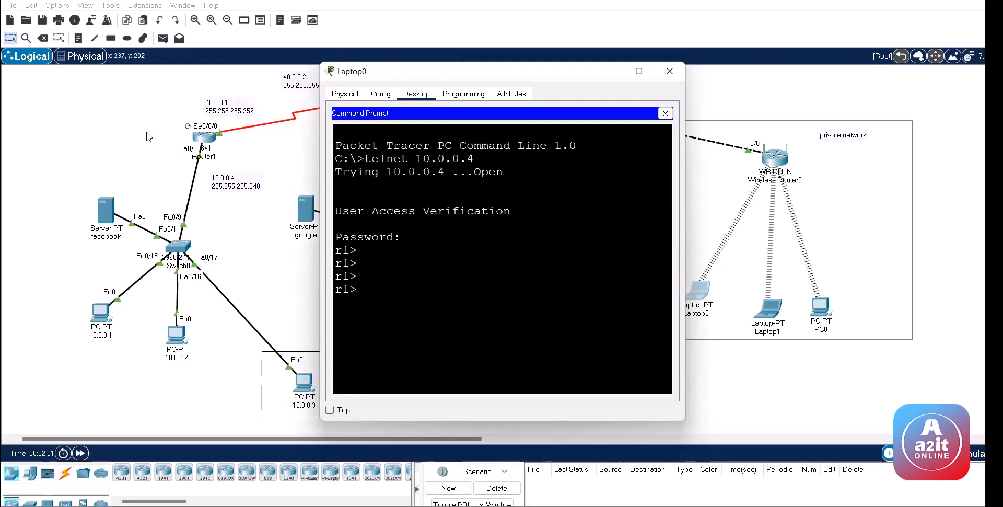
click(103, 140)
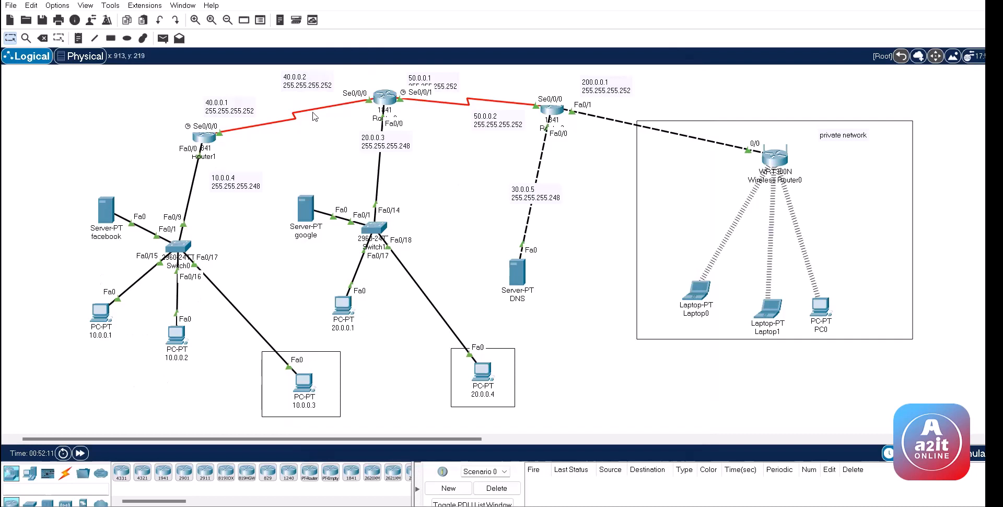
Step: On Laptop0, exit the r1 session and telnet 40.0.0.1 until three failed password prompts close it
click(699, 291)
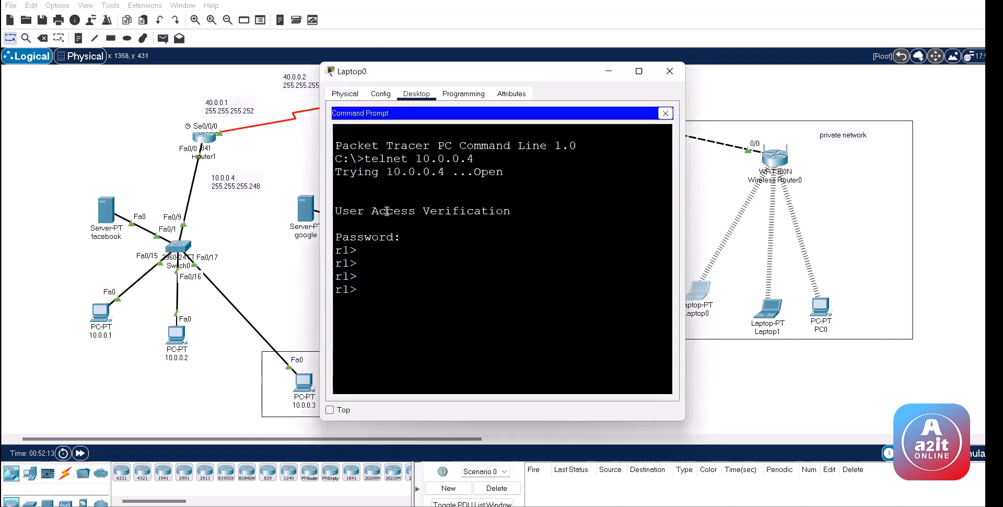
text(ex)
key(Return)
key(Up)
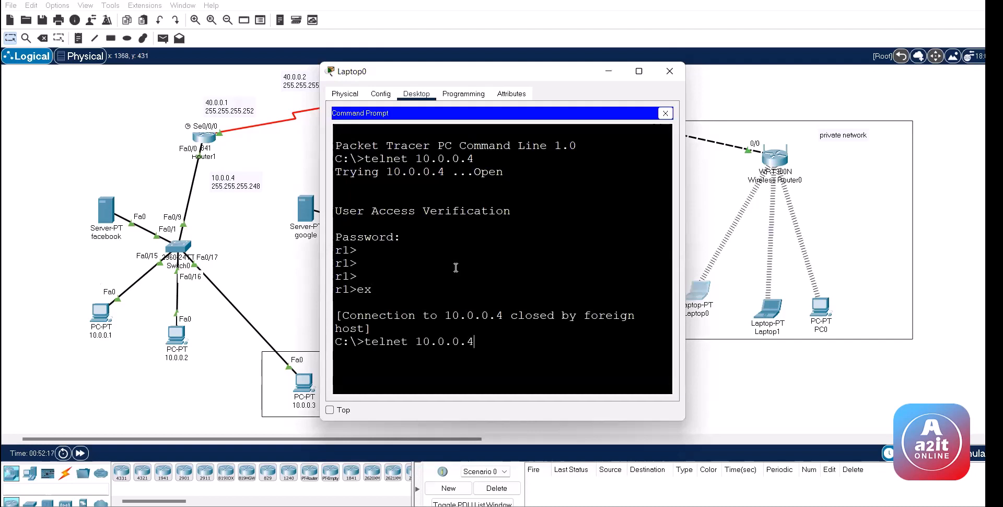
key(BackSpace)
key(BackSpace)
key(BackSpace)
key(BackSpace)
key(BackSpace)
key(BackSpace)
key(BackSpace)
text(40.0.0.1)
key(Return)
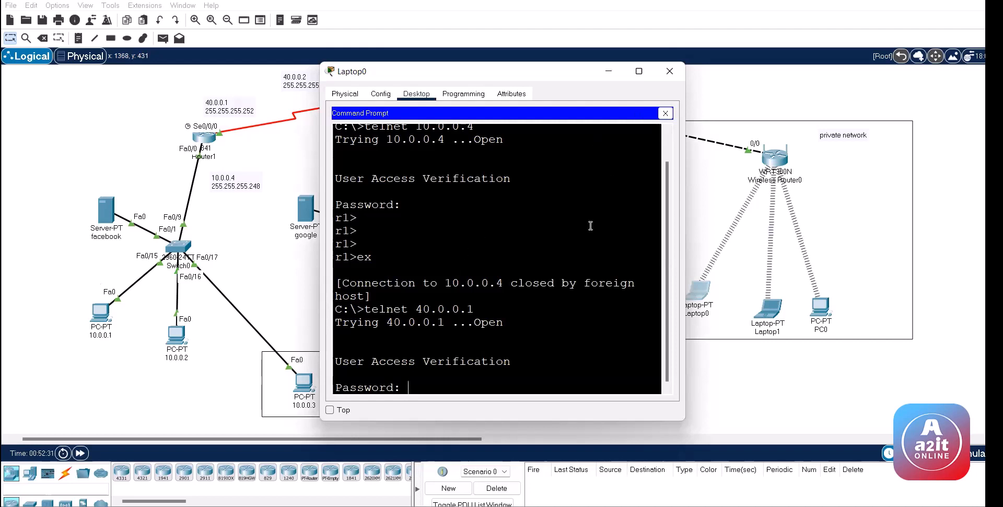
key(Return)
key(Return)
key(Return)
key(Return)
key(Return)
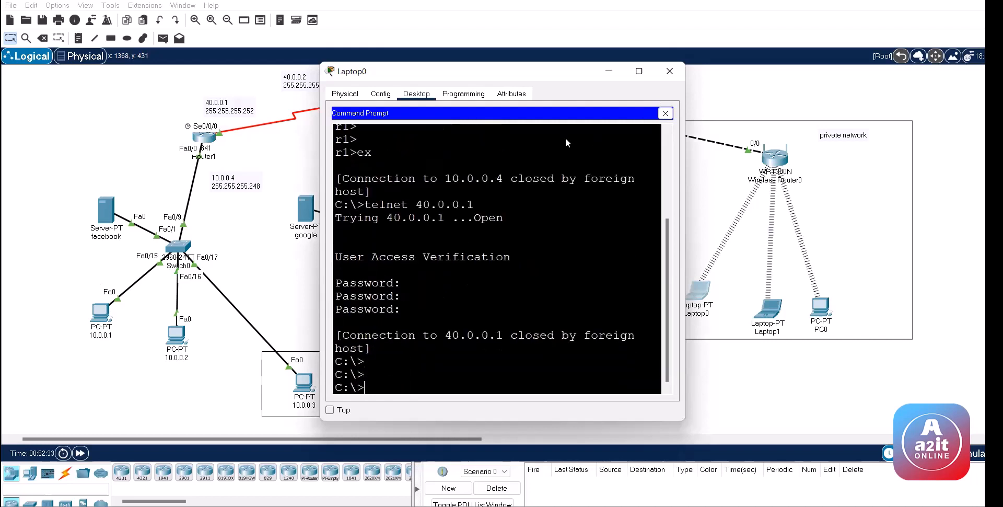
click(670, 72)
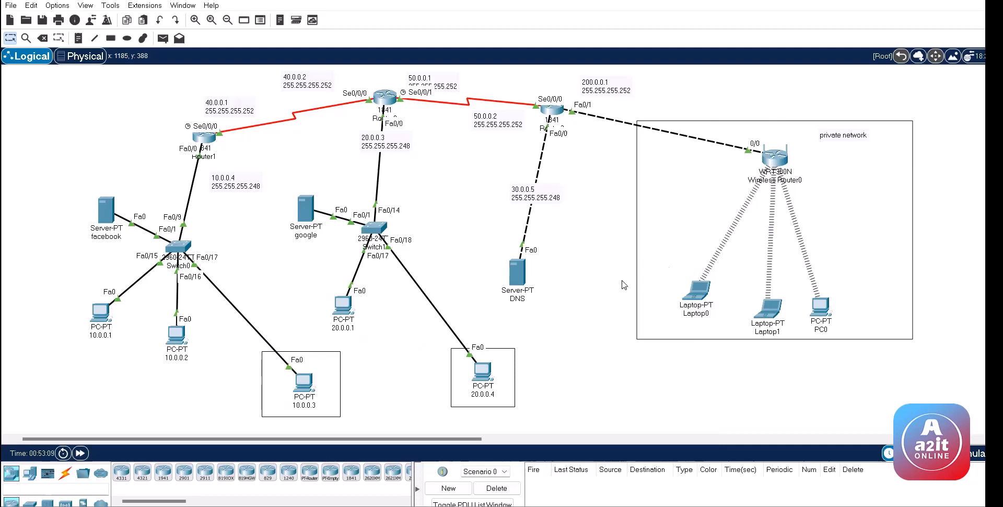
click(694, 291)
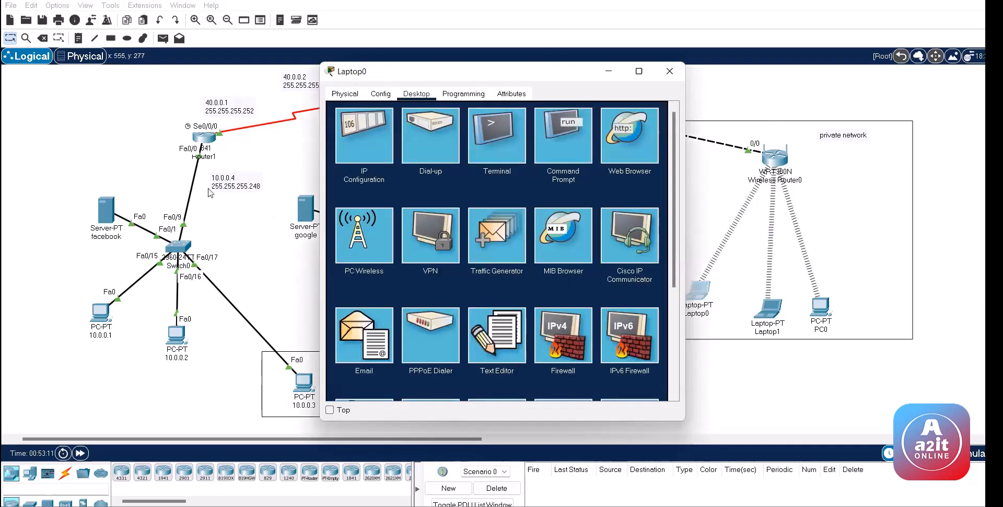
click(690, 69)
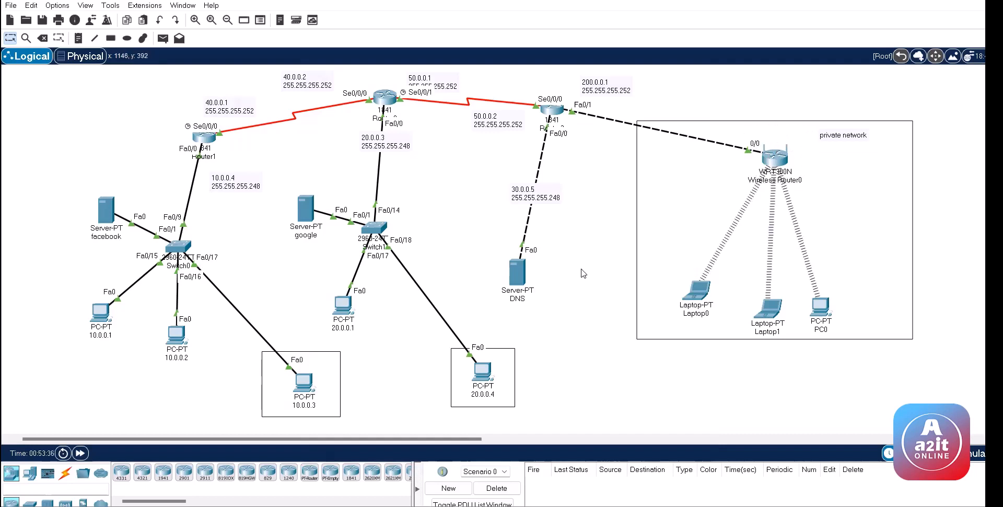
mouse_move(701, 301)
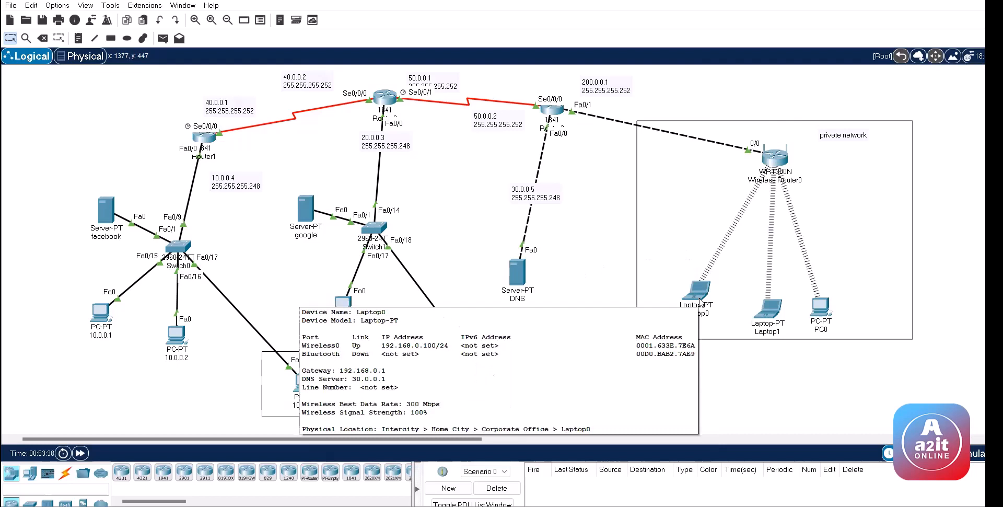
click(701, 301)
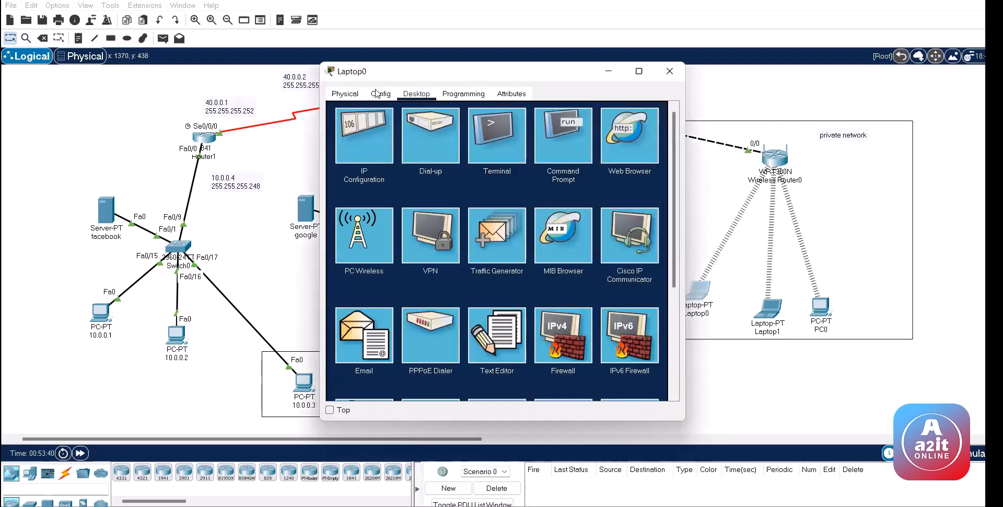
click(379, 140)
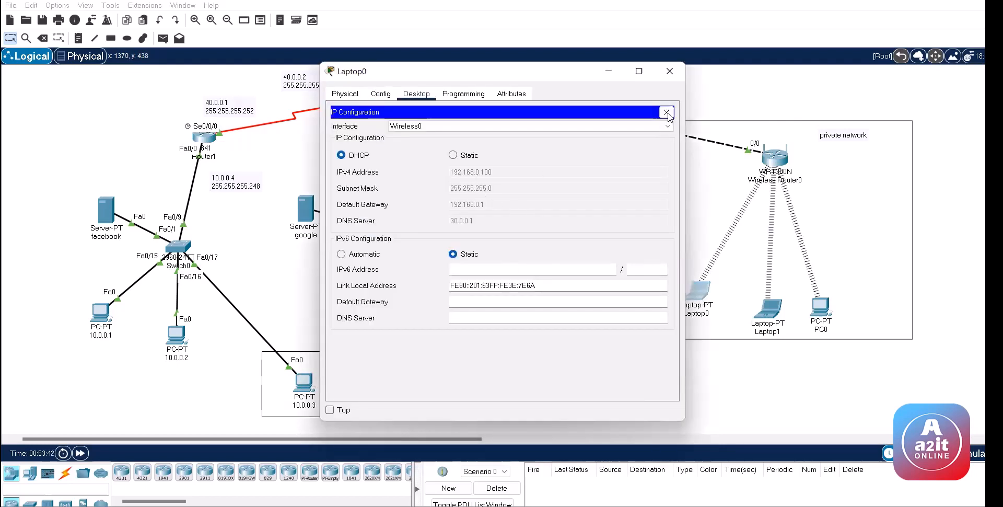
click(666, 112)
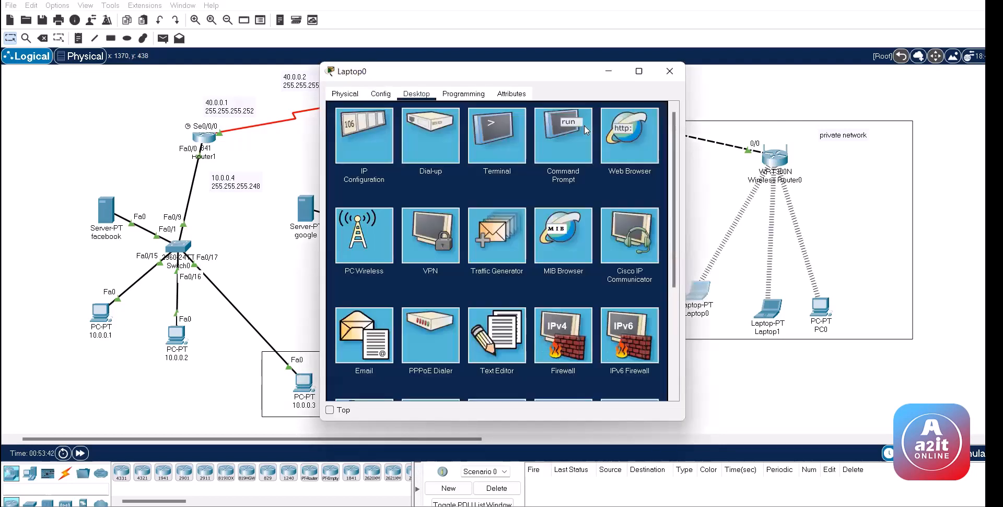
click(630, 135)
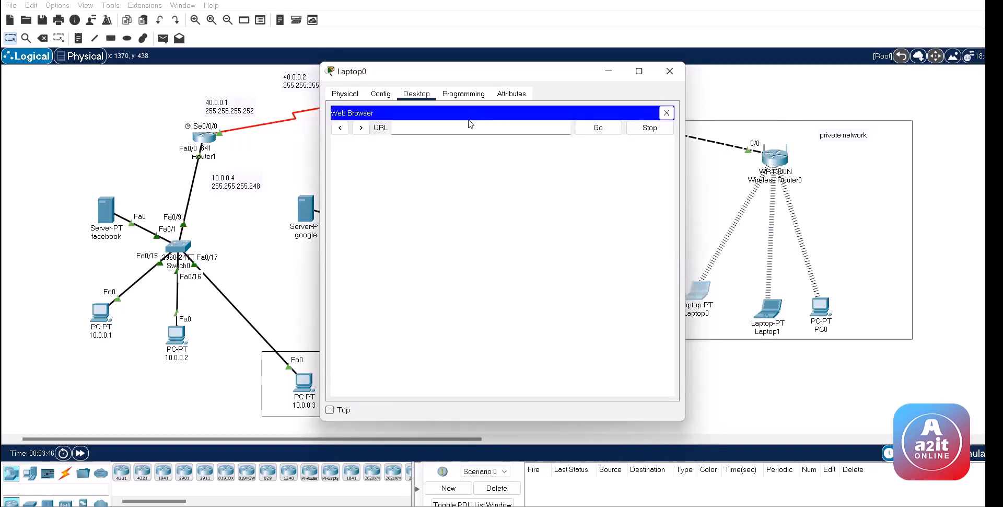
text(192.168.0.1)
key(Return)
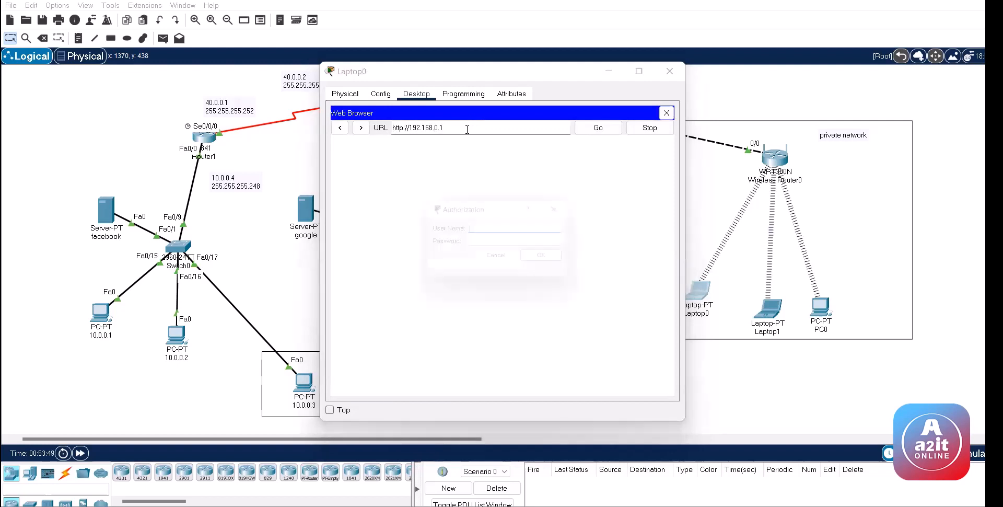
text(admin)
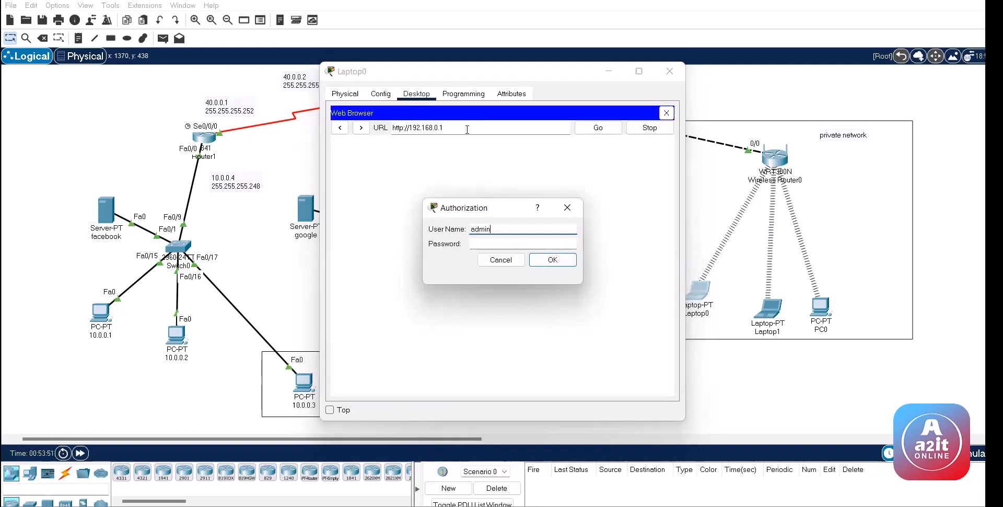
key(Tab)
text(admin)
key(Return)
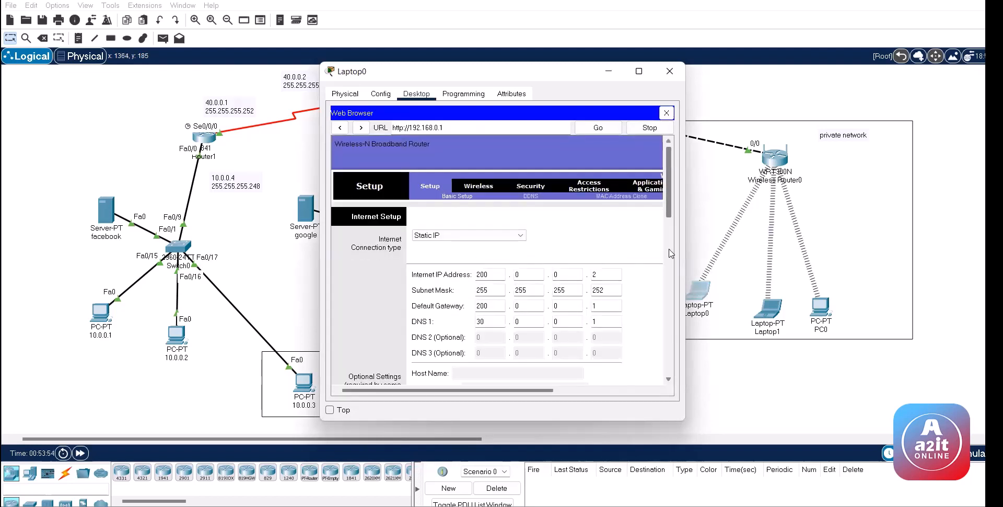
scroll(670, 293, down, 10)
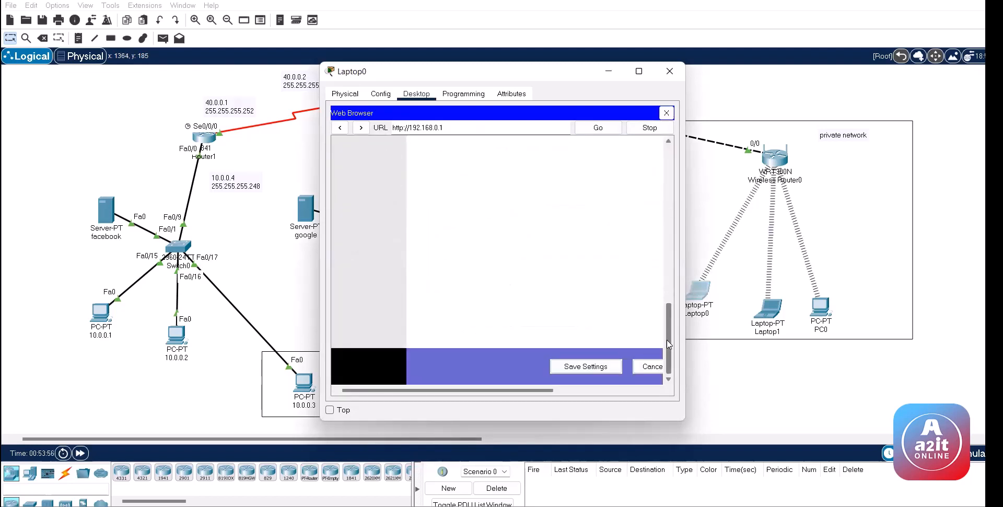
scroll(667, 340, up, 10)
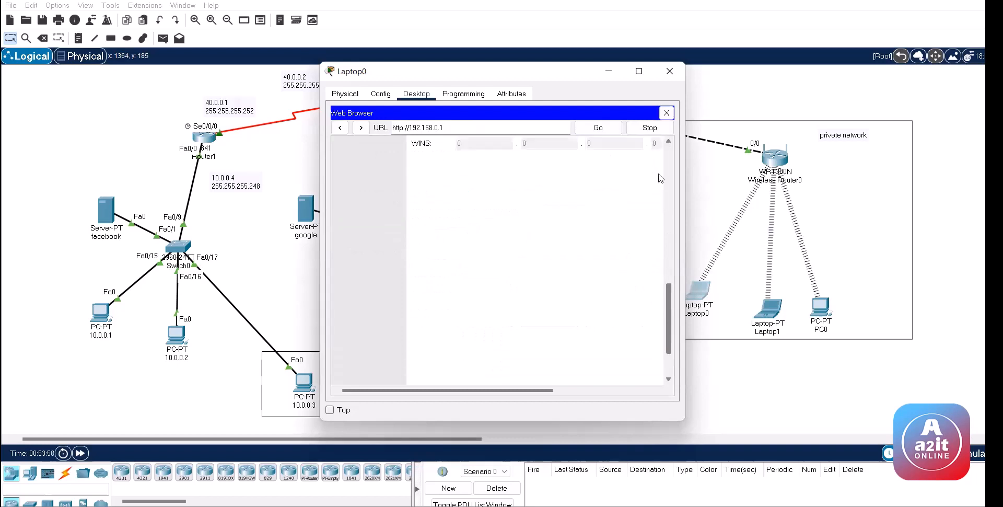
click(670, 71)
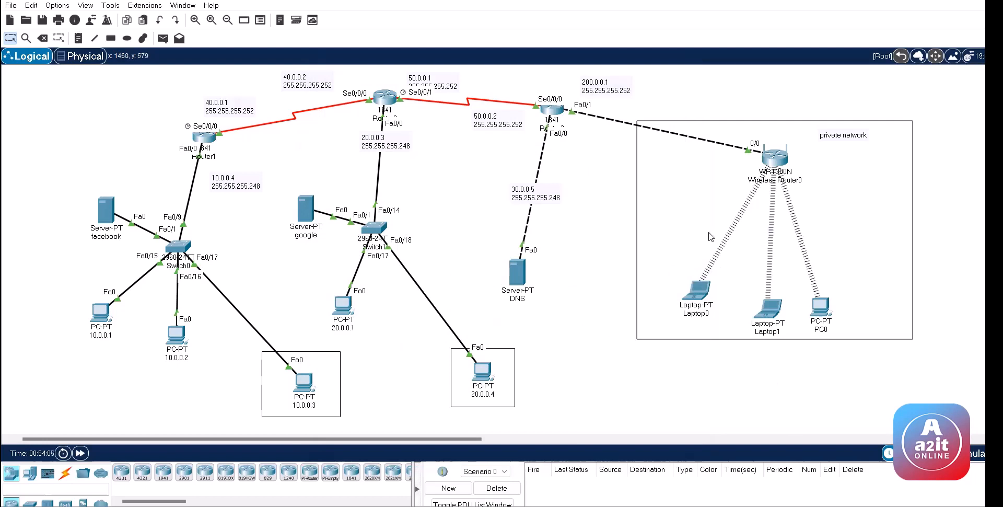
click(783, 158)
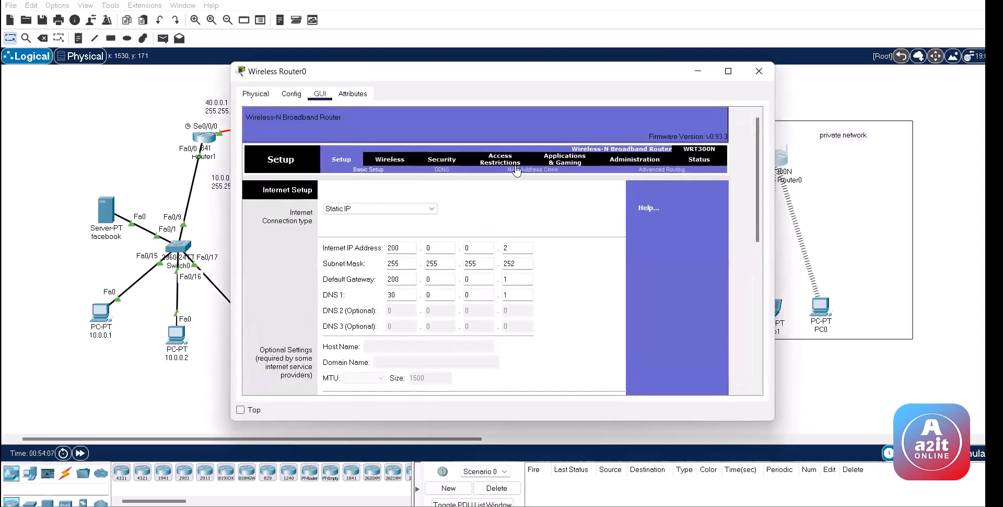
click(759, 71)
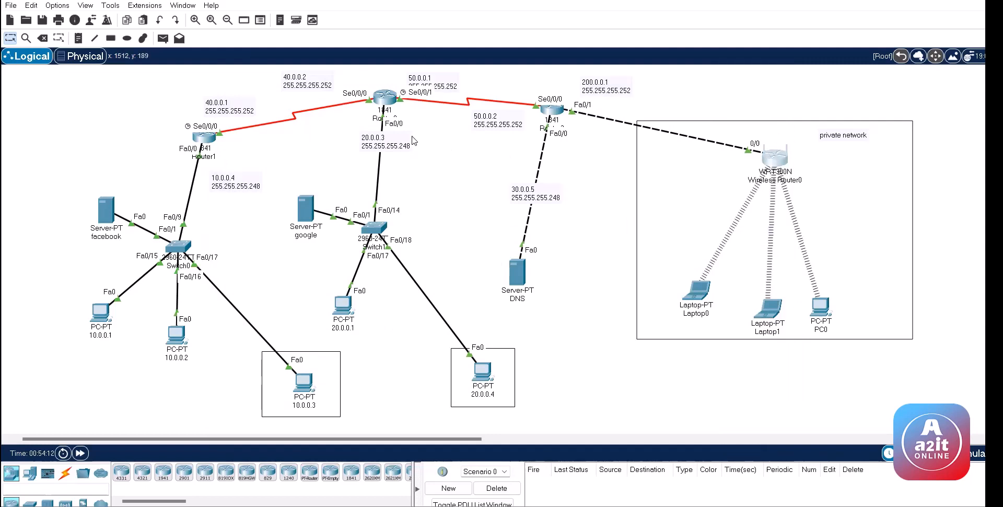
click(775, 157)
click(762, 70)
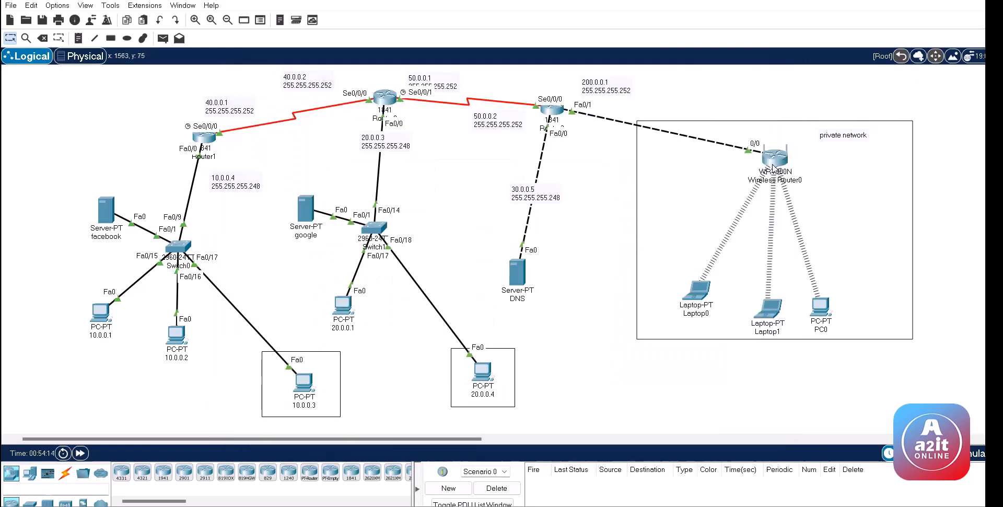
click(699, 288)
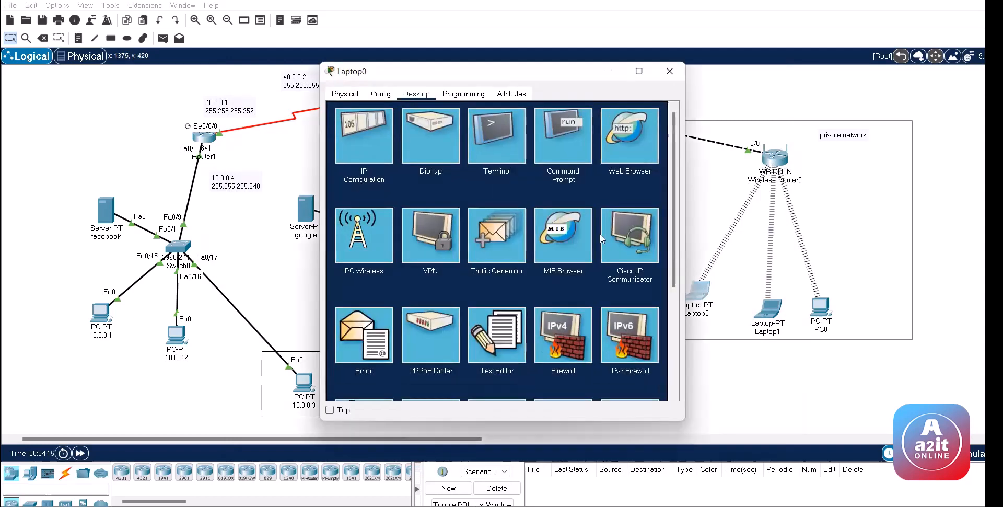
click(580, 143)
scroll(474, 359, down, 5)
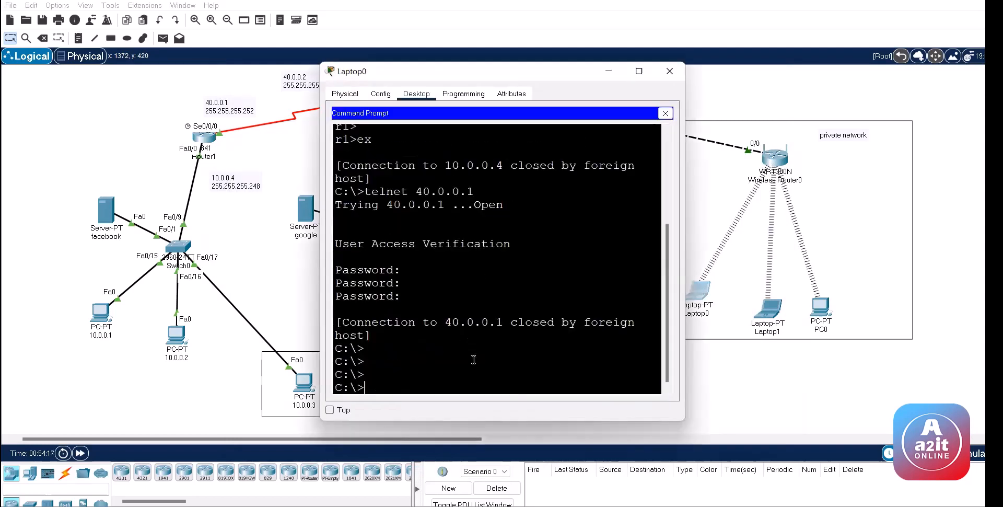
key(Return)
key(Return)
key(Return)
key(Return)
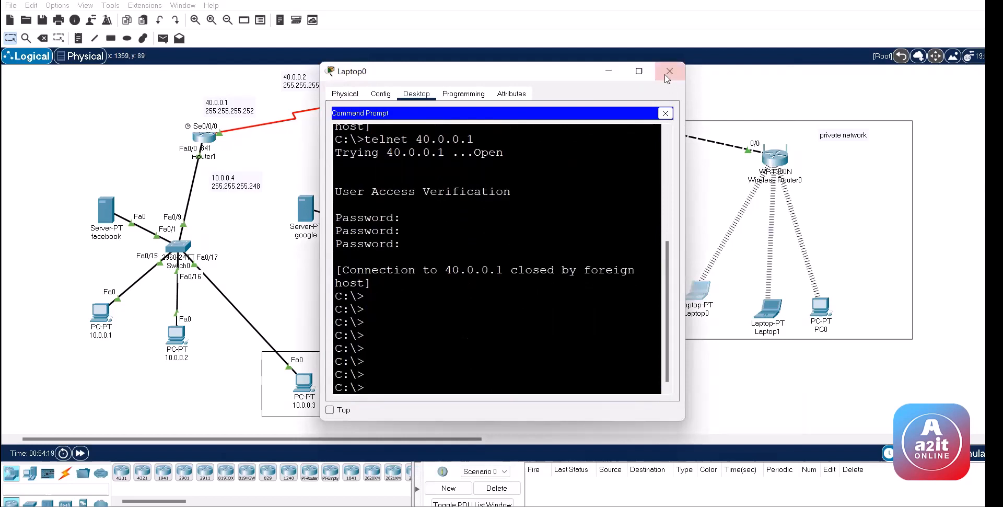
click(669, 71)
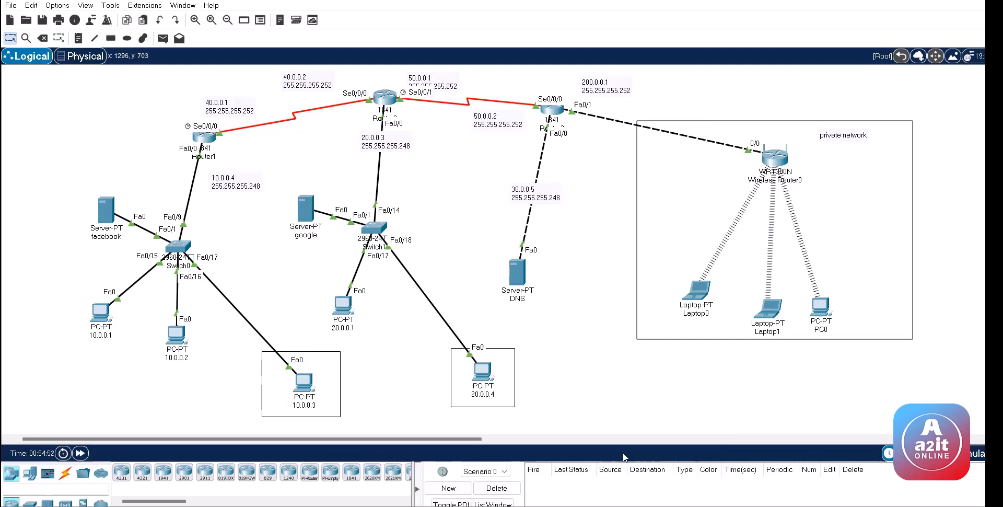
Step: Open and close Laptop0's window, then scroll the workspace canvas across
click(699, 299)
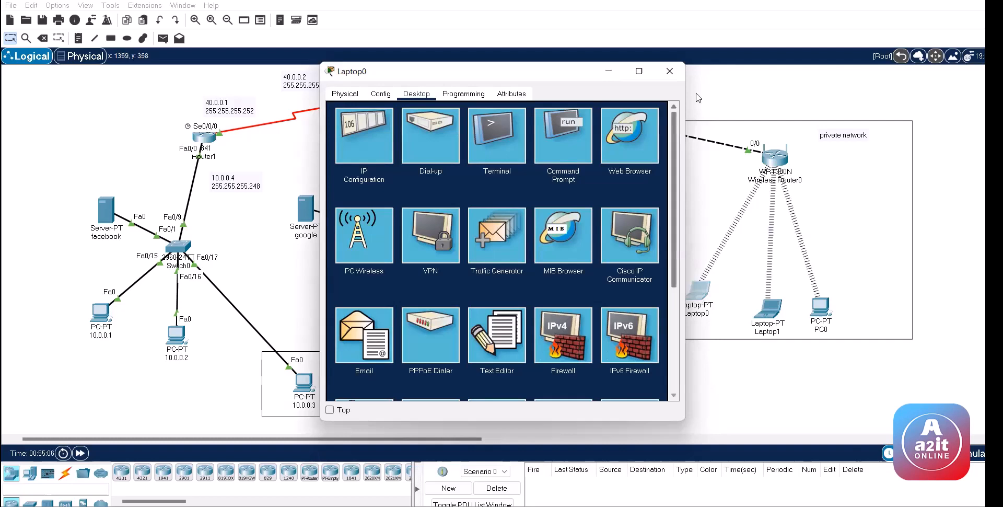
click(669, 71)
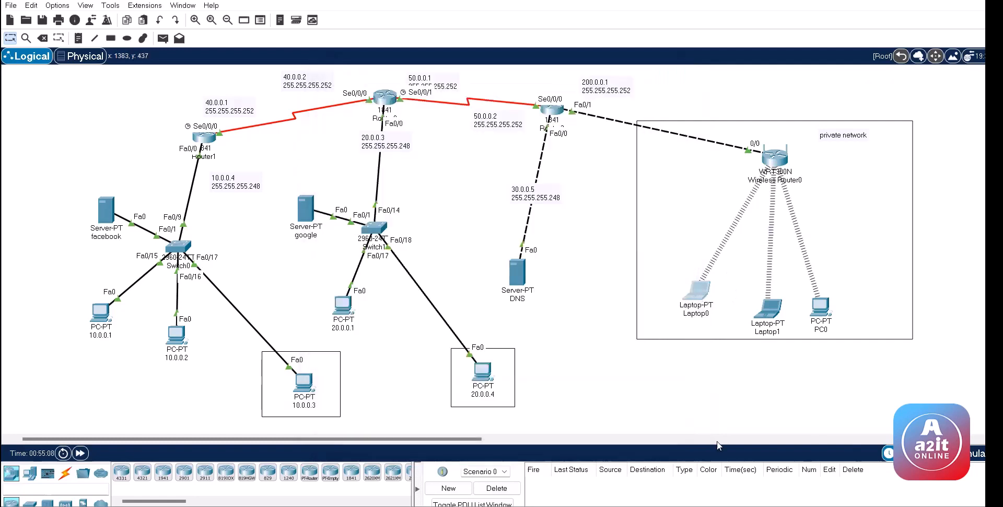
click(717, 439)
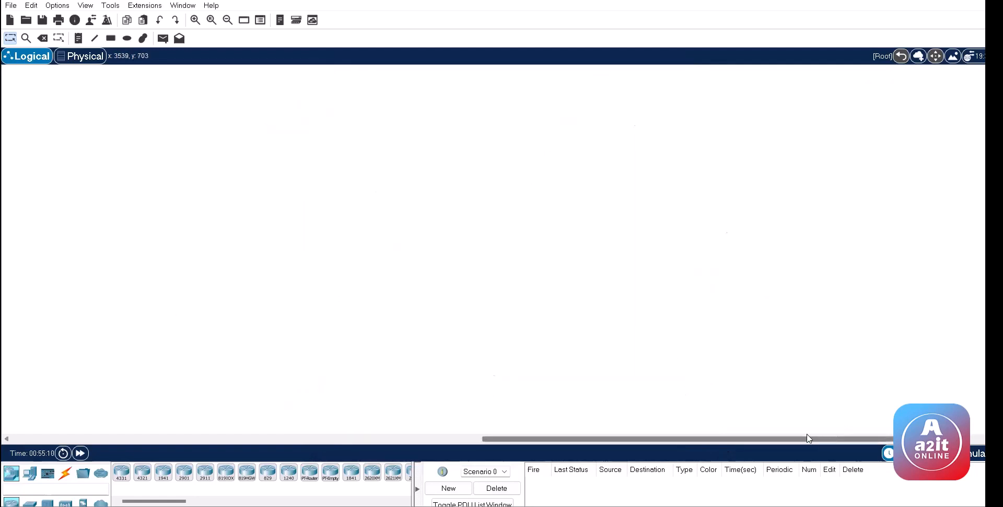
drag(809, 439, 338, 438)
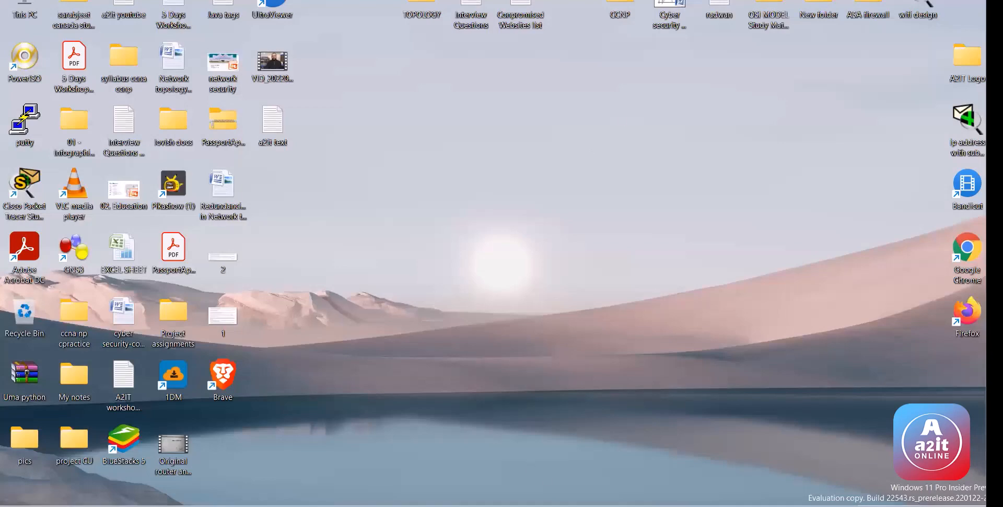
Step: Bring up Packet Tracer and the SSH LOgin notes, selecting the SSH lines through login local
click(293, 433)
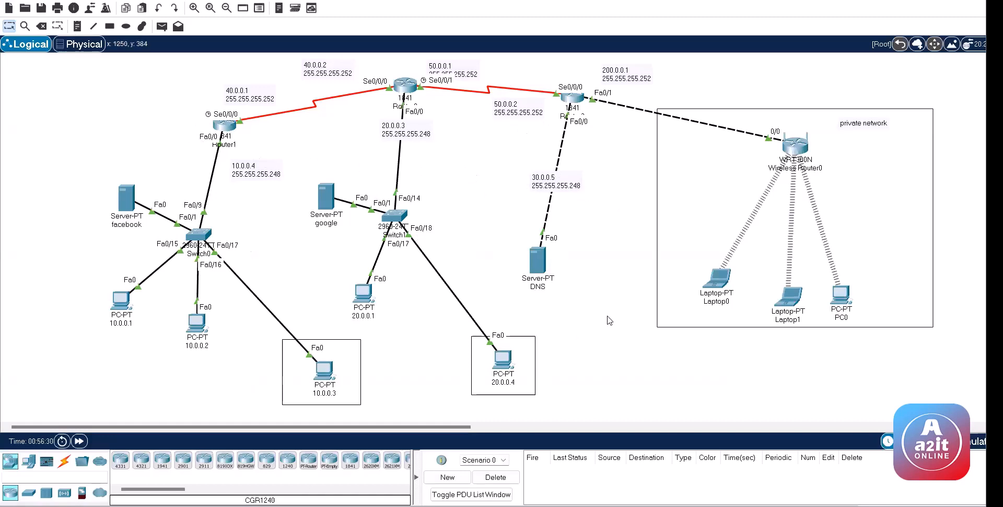
click(602, 506)
drag(317, 257, 225, 88)
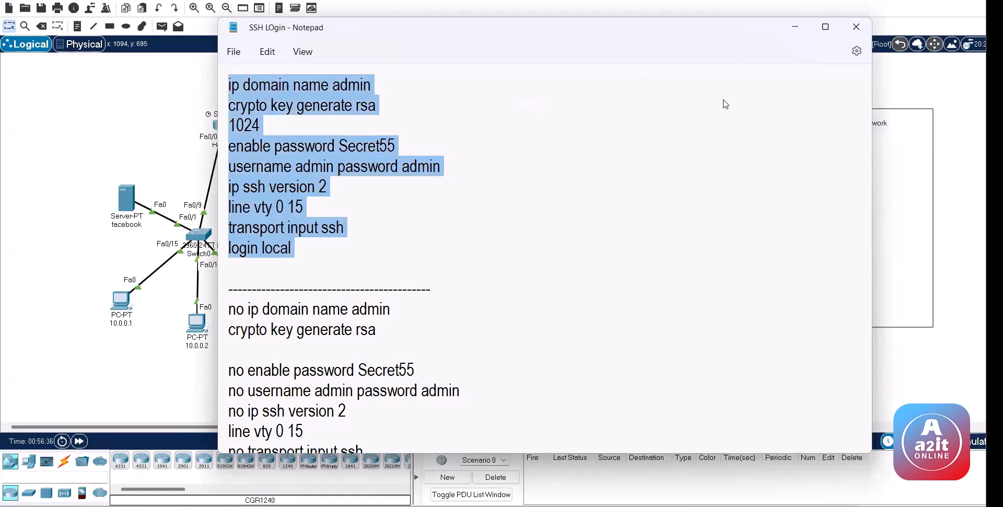
drag(397, 27, 725, 54)
click(635, 255)
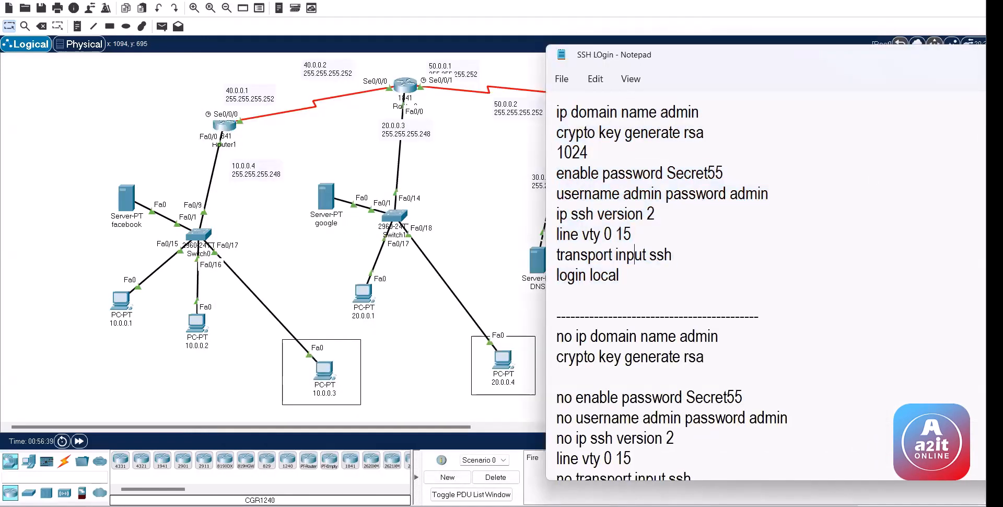
Step: Snap Packet Tracer left with the SSH notes beside it, widening the topology view
mouse_move(983, 54)
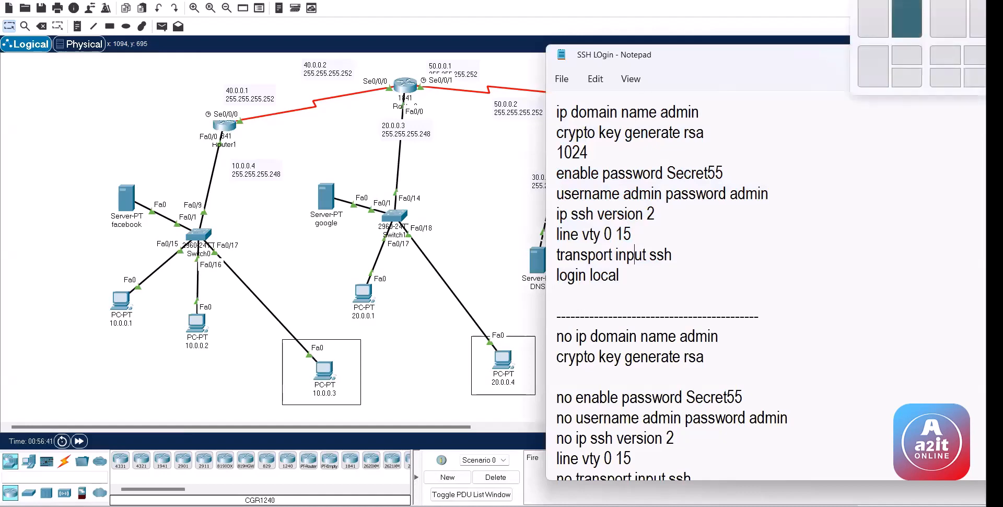
click(873, 18)
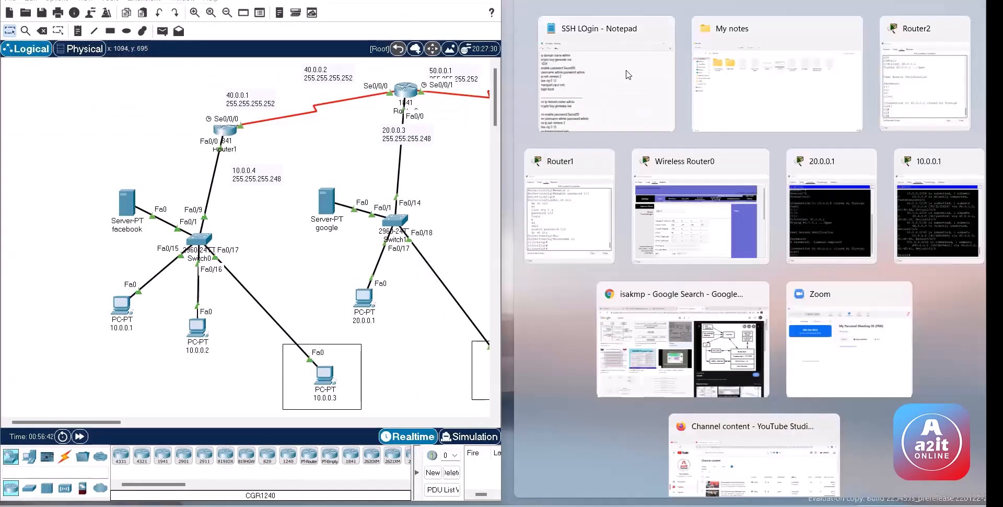
click(604, 76)
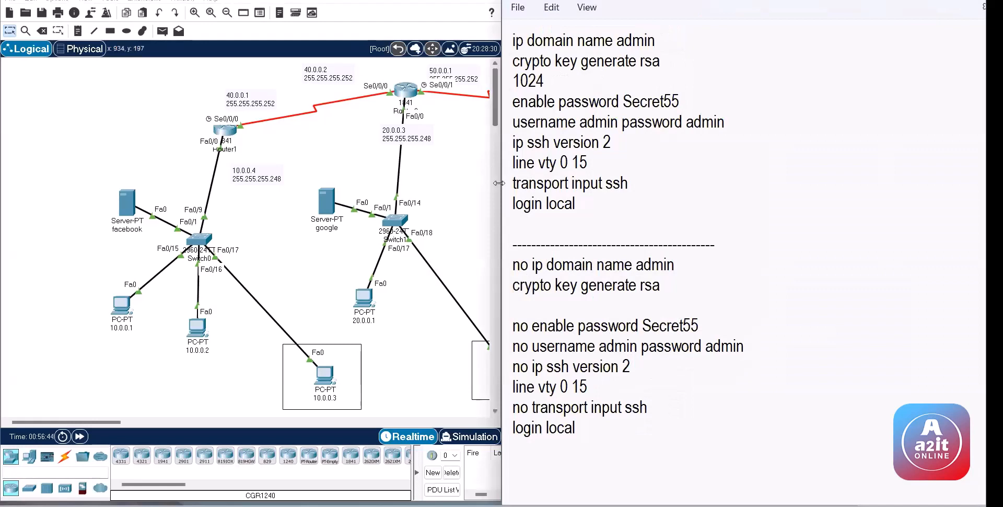
mouse_move(501, 182)
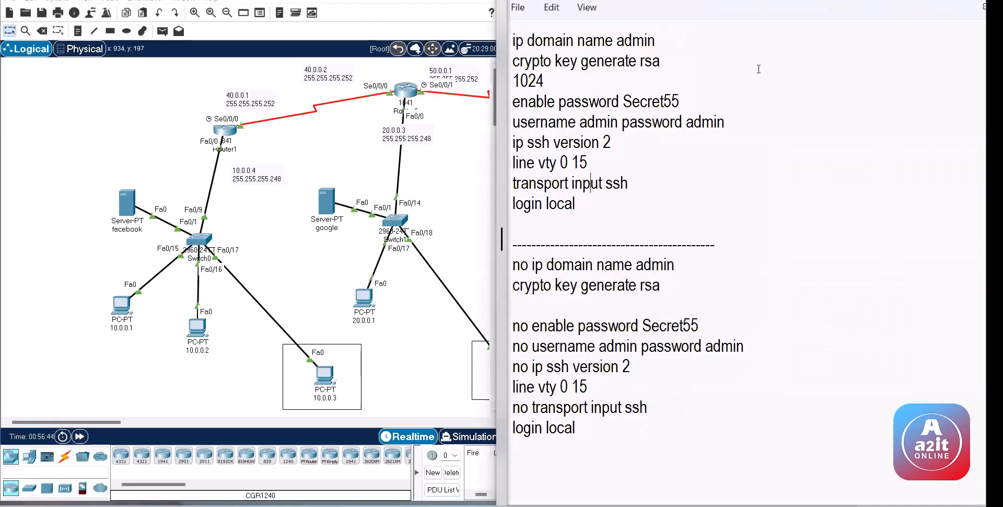
drag(501, 183, 672, 183)
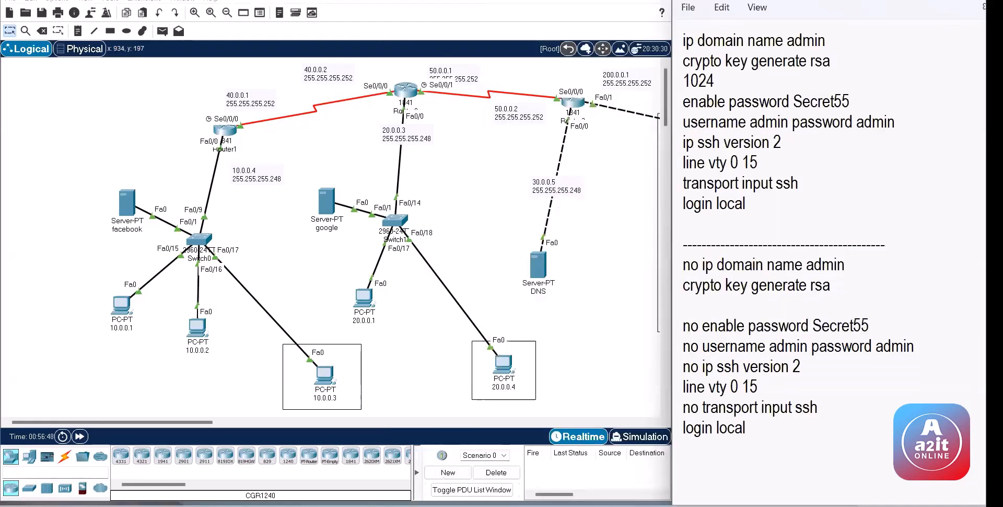
drag(773, 183, 752, 183)
click(815, 137)
Step: Mark Router1's earlier vty and password commands in its CLI history, then close the console
click(225, 134)
drag(344, 193, 494, 272)
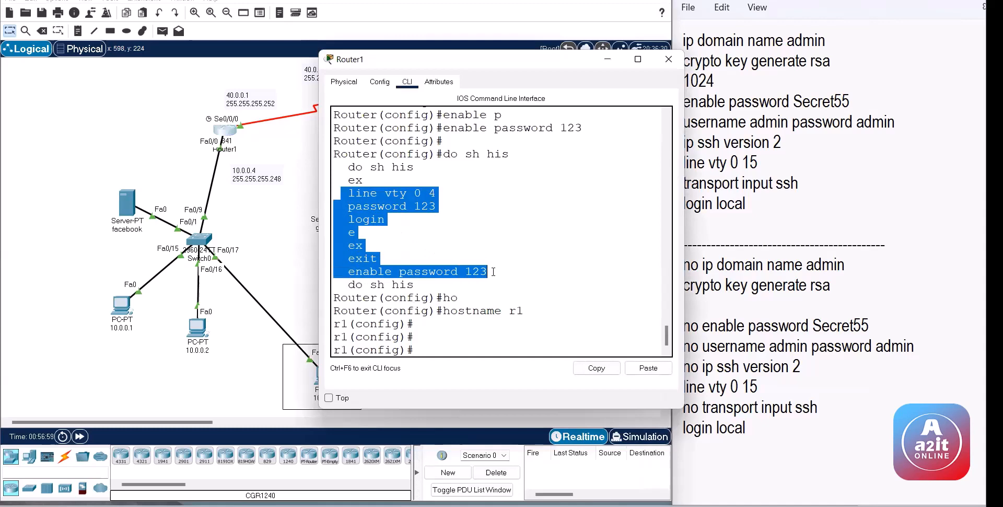
click(268, 158)
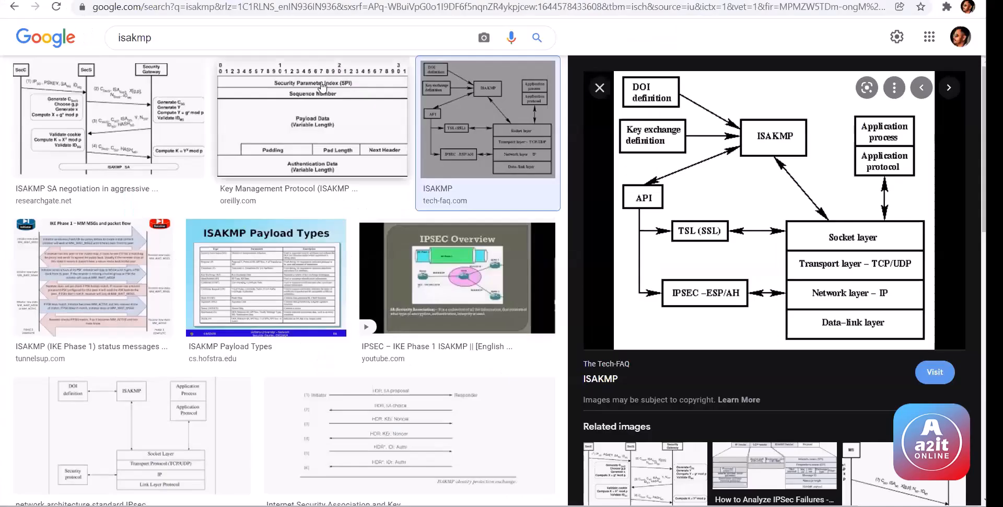
Step: Search Google Images for 'ssh' and preview the first SSH tutorial image
key(slash)
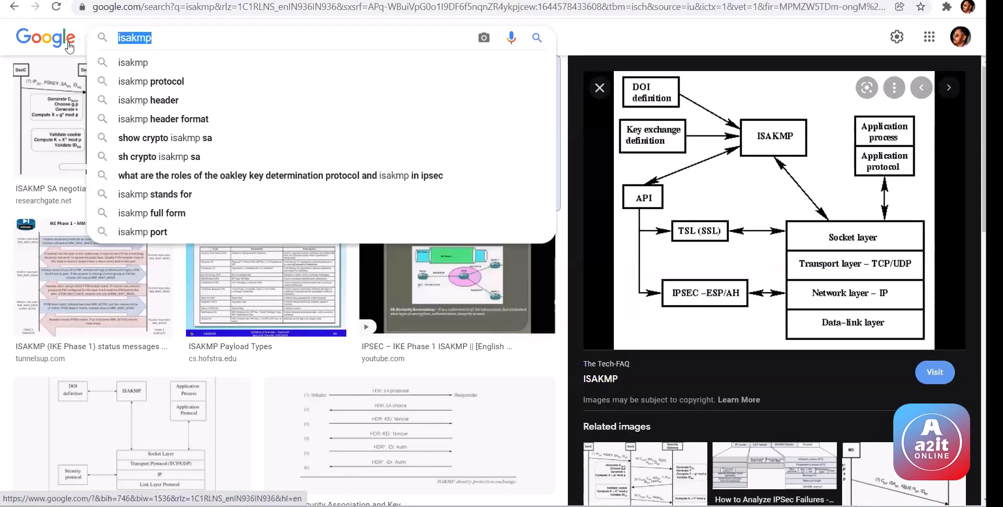
text(ssh)
key(Return)
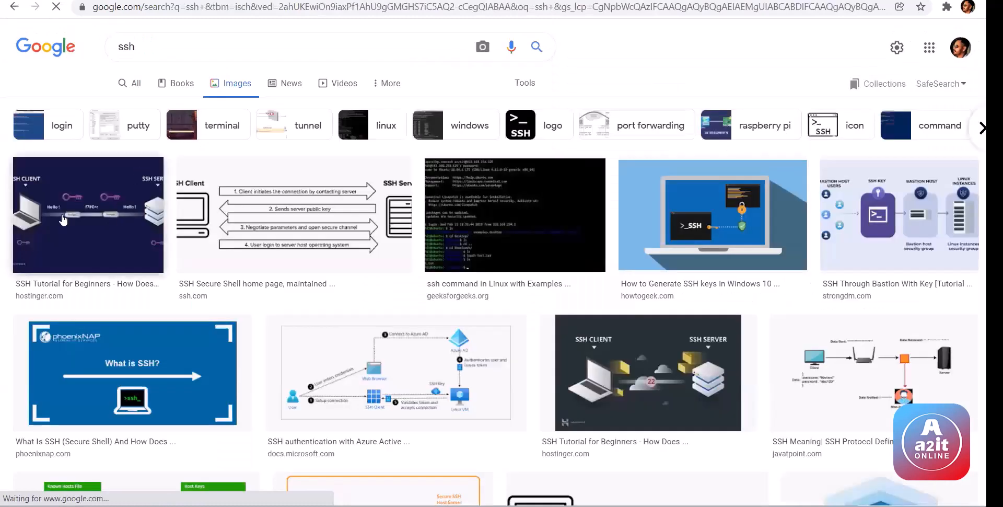
click(62, 215)
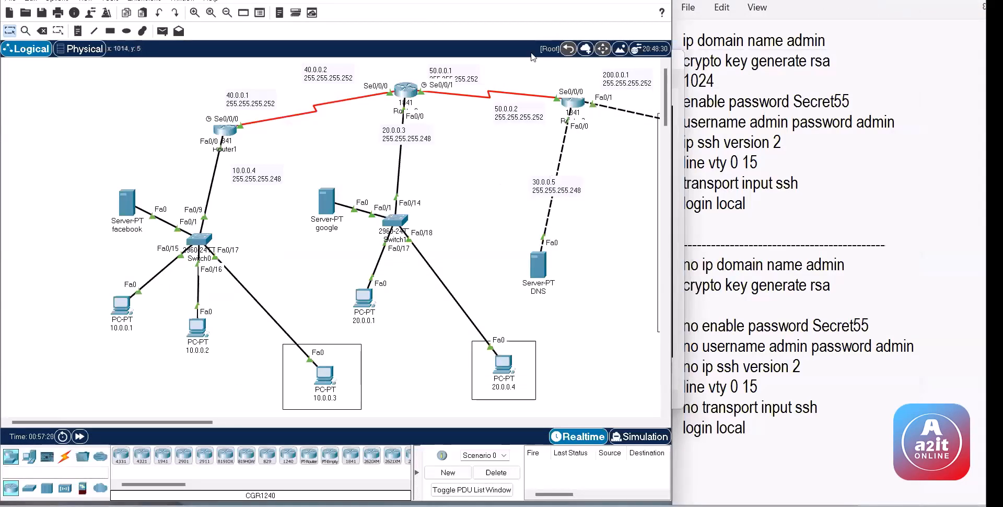
Step: In Router2's CLI, enter global configuration mode and set ip domain name admin
click(405, 90)
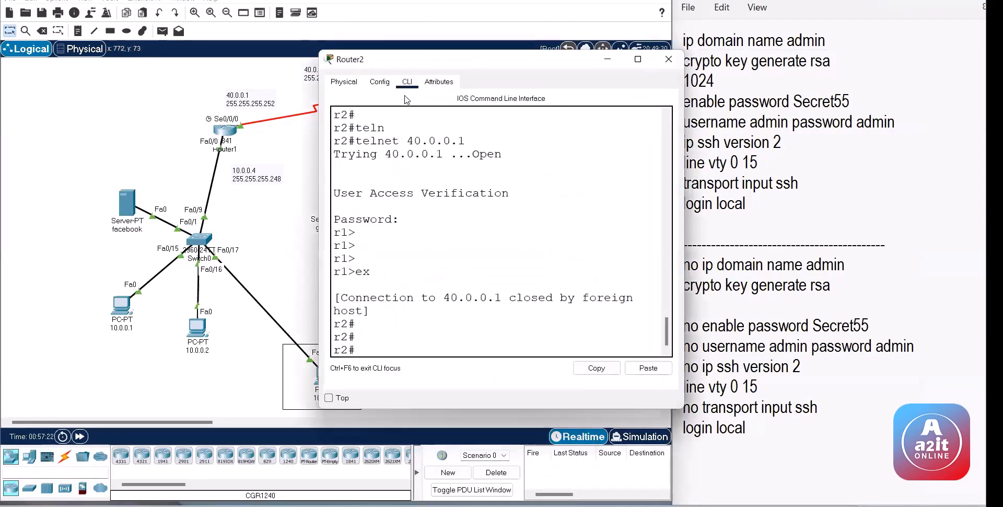
drag(461, 62, 319, 68)
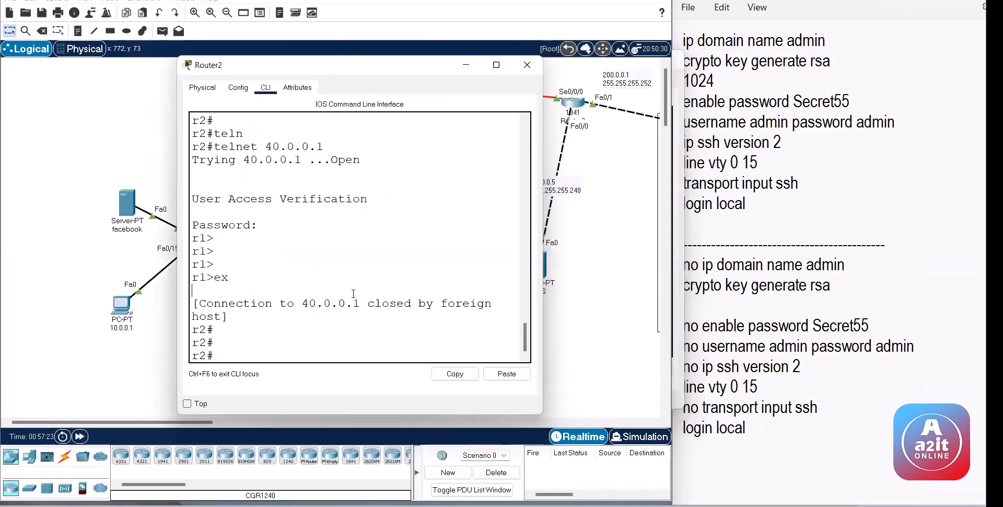
text(conf)
key(Return)
key(Return)
key(Return)
key(Return)
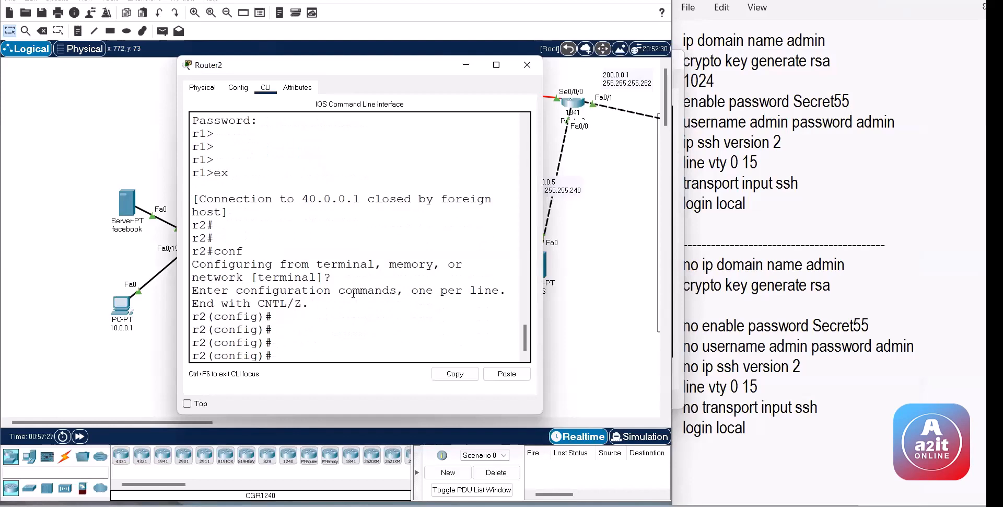
text(ip dom)
key(Tab)
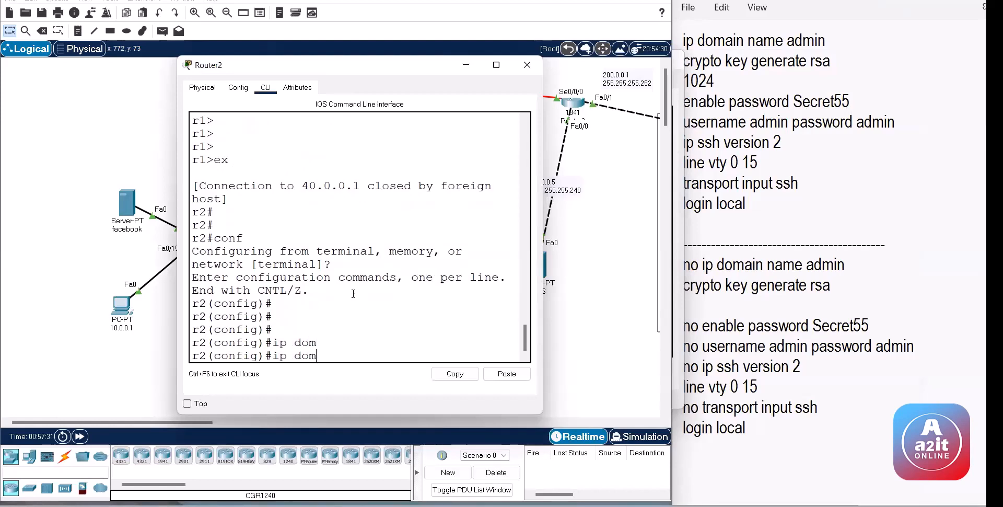
text(ain)
key(Tab)
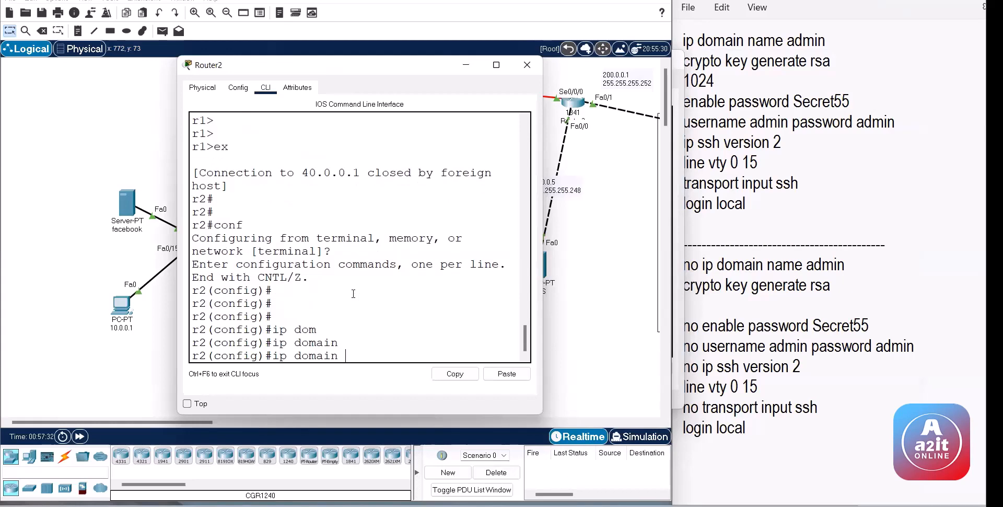
text(nam)
key(Tab)
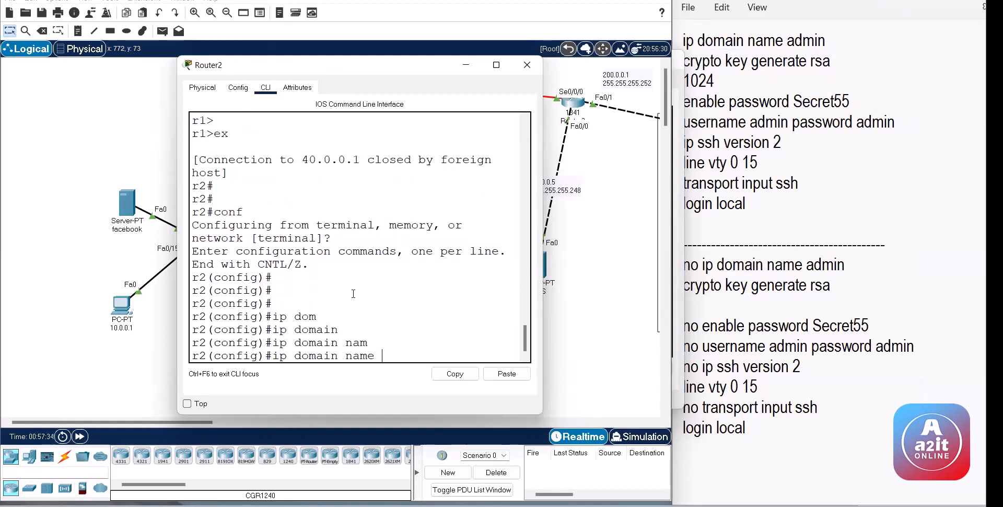
text(admin)
key(Return)
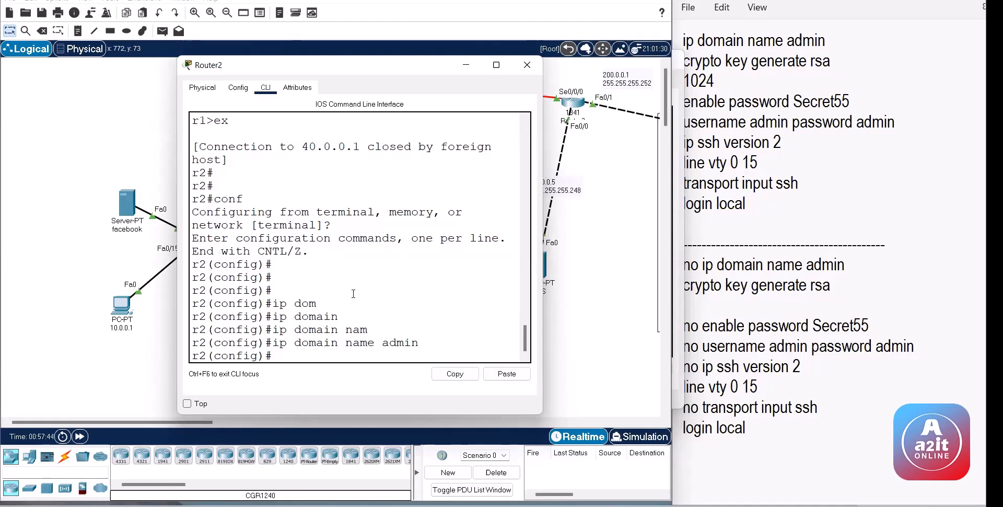
Step: Run crypto key generate rsa on Router2, reaching the key modulus size prompt
text(cr)
key(Tab)
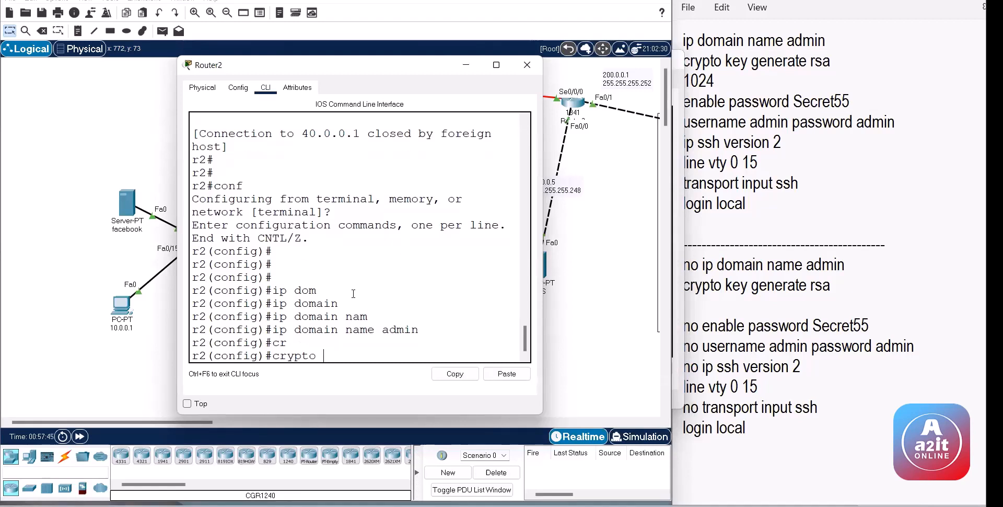
key(Tab)
key(Tab)
key(Tab)
text(?)
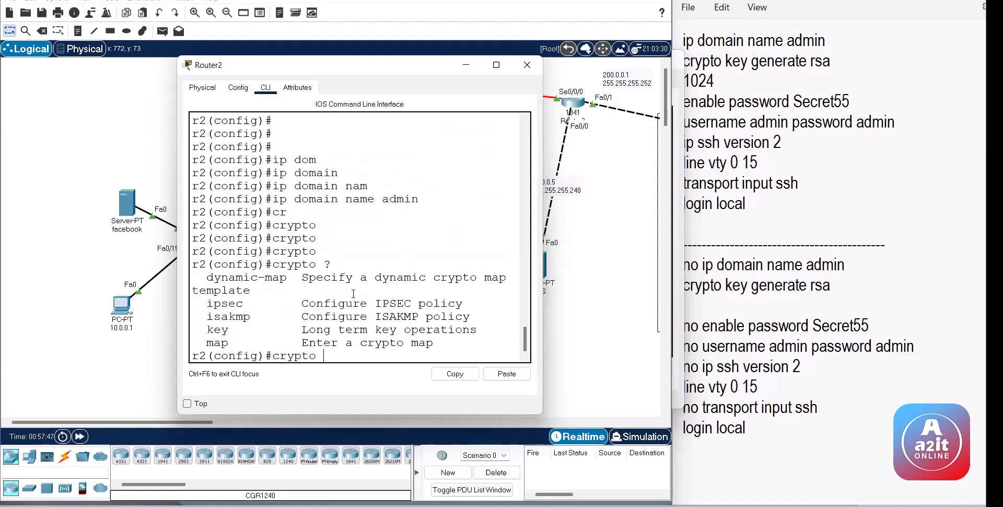
text(ke)
key(Tab)
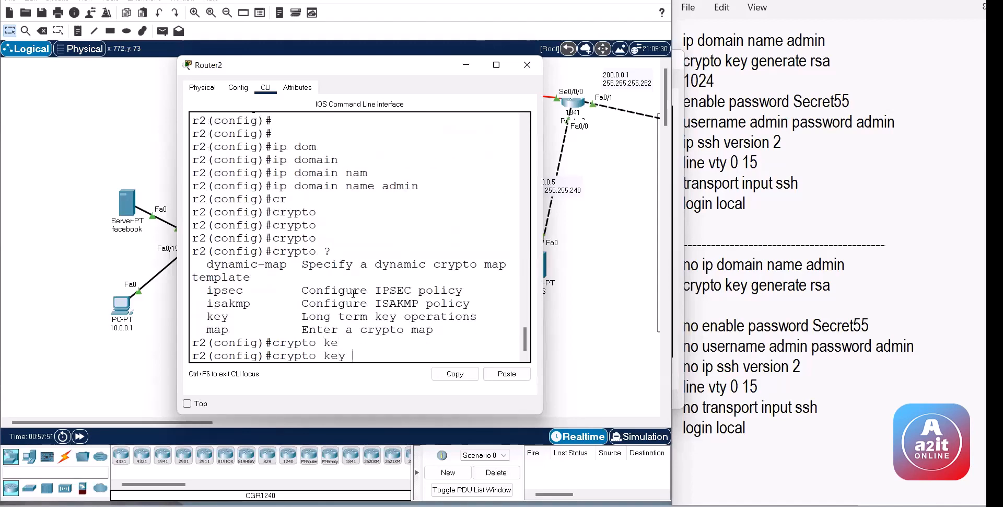
text(g)
key(Tab)
text(r)
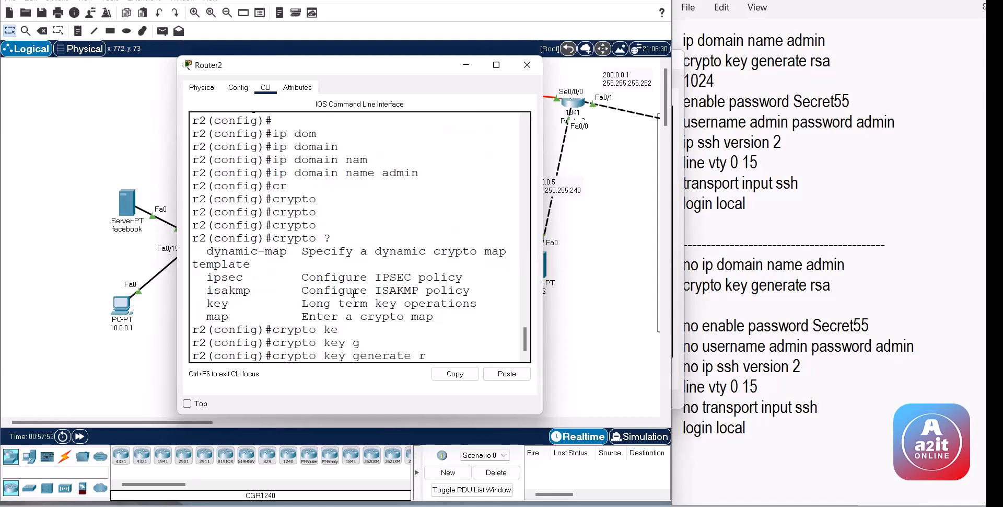
key(Tab)
key(BackSpace)
key(BackSpace)
key(BackSpace)
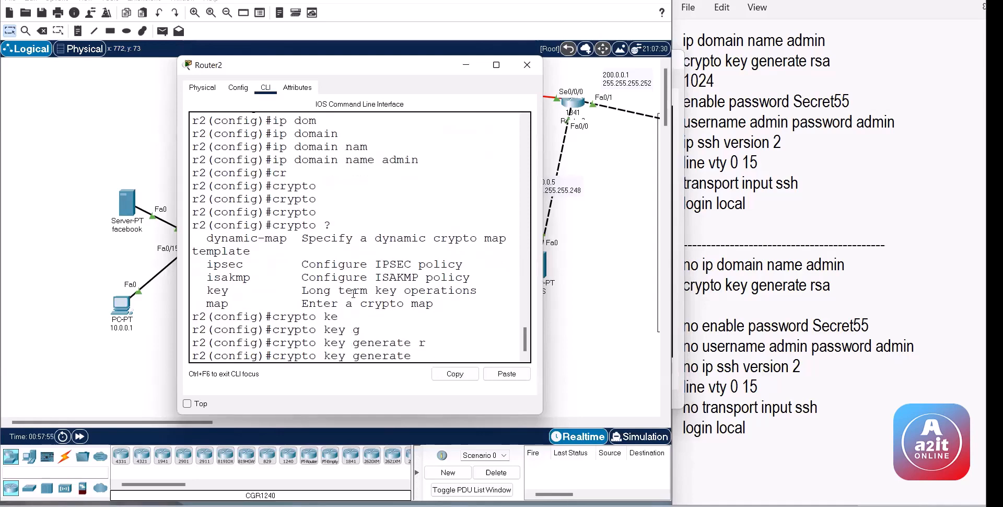
text(?)
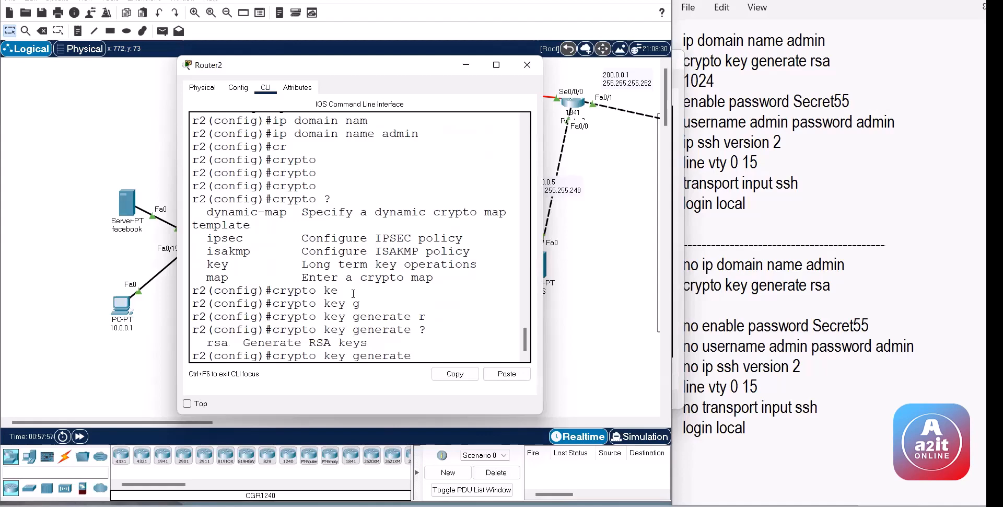
text(r)
key(Tab)
key(Return)
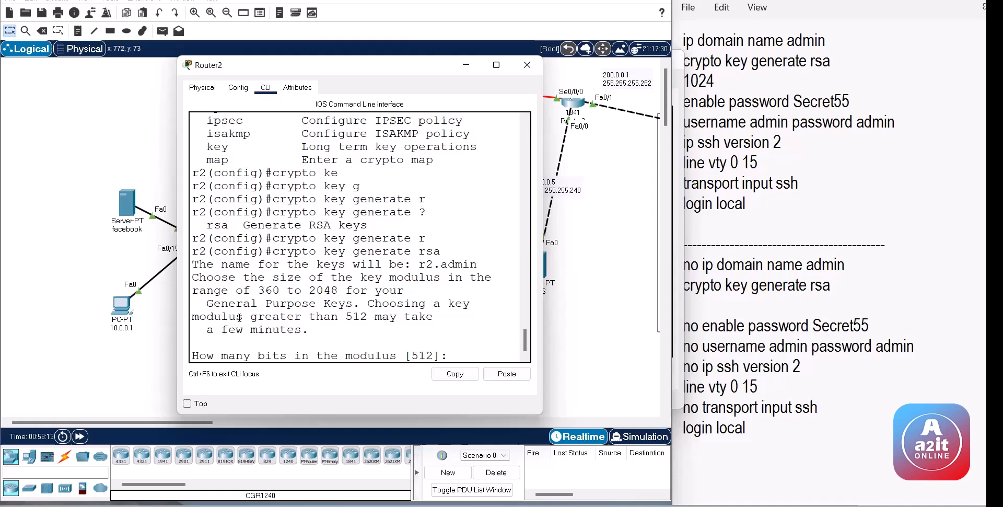
Step: Generate 1024-bit RSA keys on Router2, enabling SSH 1.99, and begin the enable command
text(1024)
key(Return)
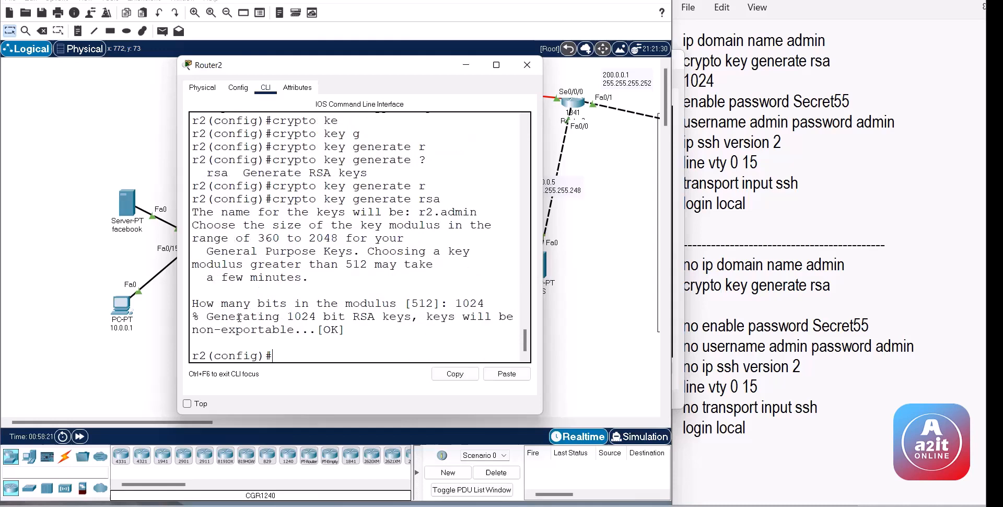
text(ena)
key(Tab)
Step: Set an enable password on Router2
text(pas)
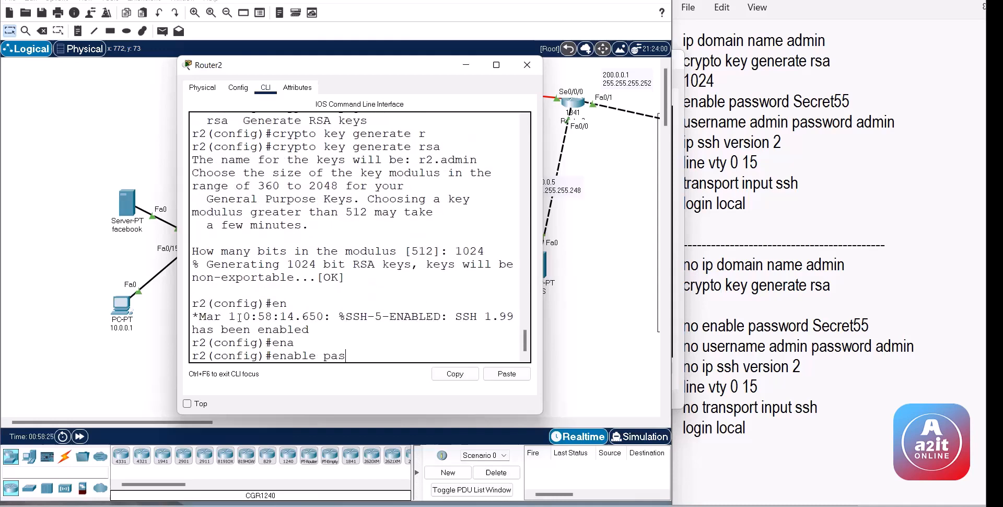
key(Tab)
text(123)
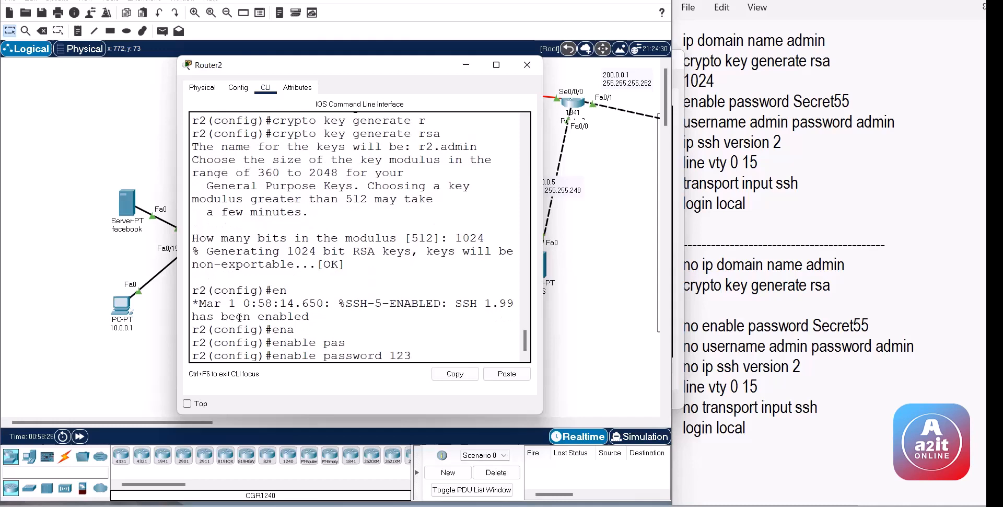
key(Return)
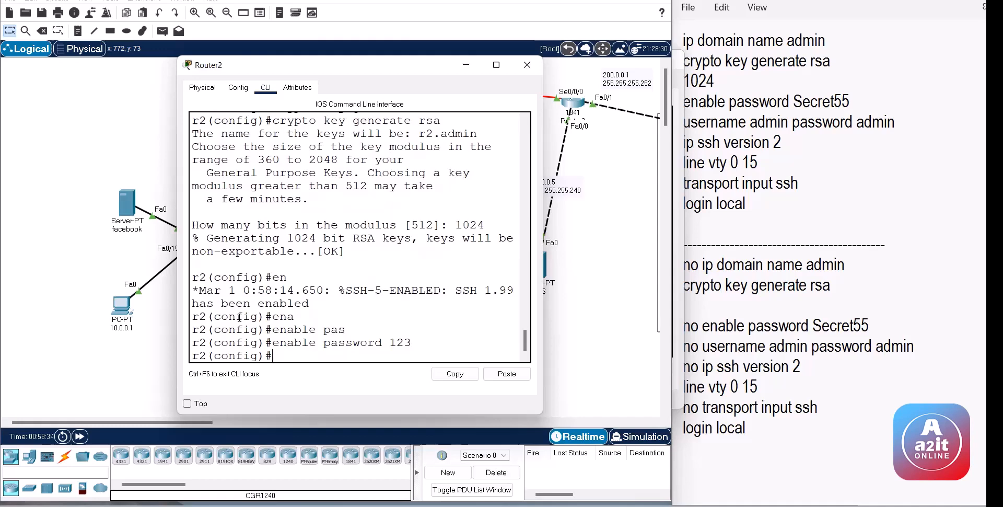
Step: Create the local user admin with a password on Router2
text(use)
key(Tab)
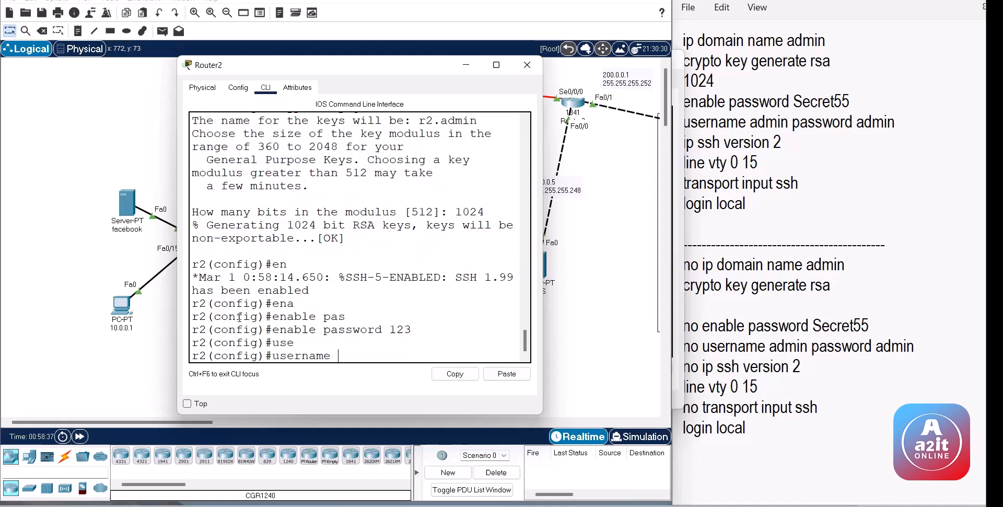
text(ad)
key(Tab)
text(min)
key(Tab)
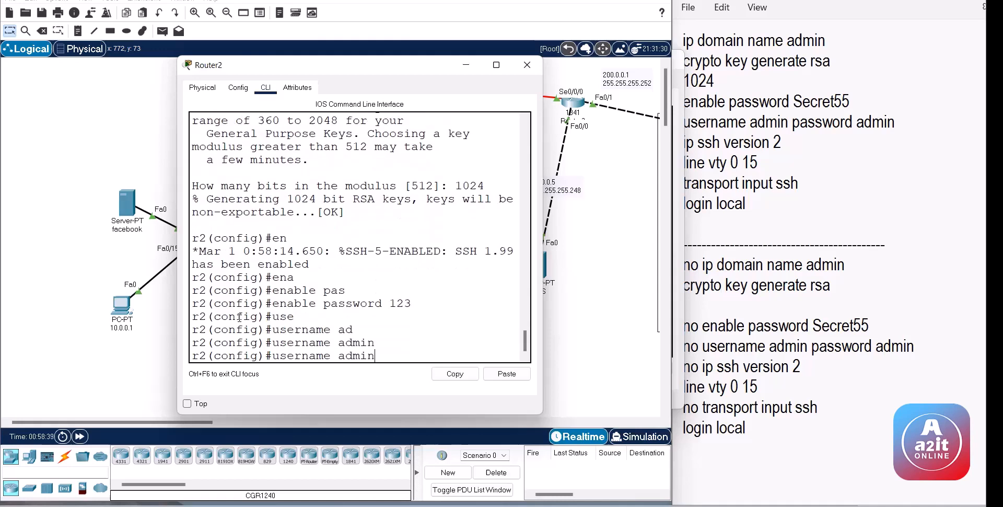
text(pas)
key(Tab)
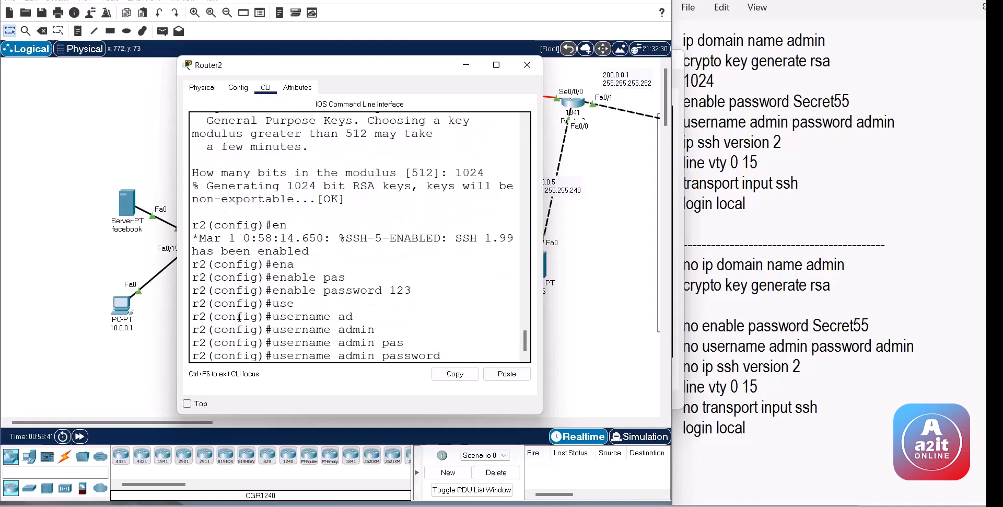
text(admin)
key(Return)
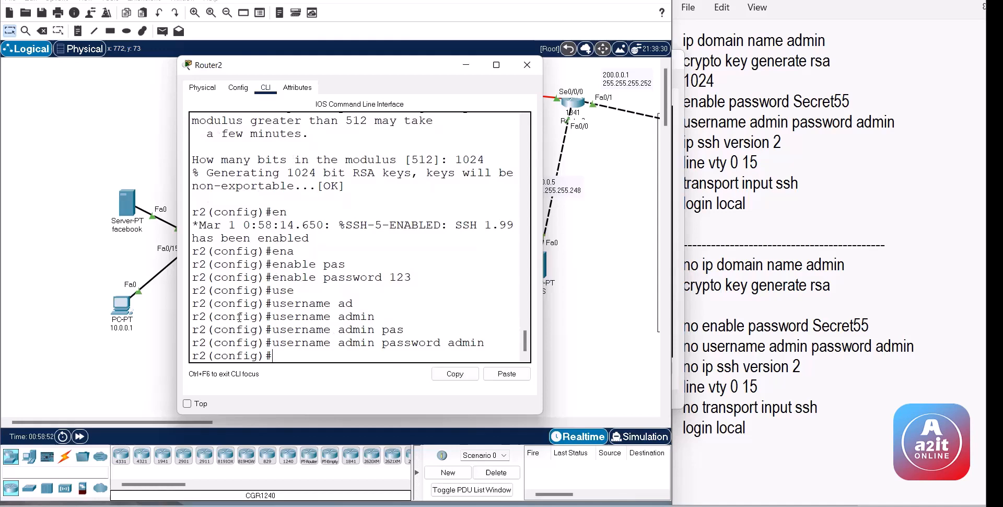
Step: Switch Router2's SSH to version 2 with ip ssh version 2
text(ip sg)
key(Tab)
key(BackSpace)
key(Tab)
key(Tab)
text(s)
key(Tab)
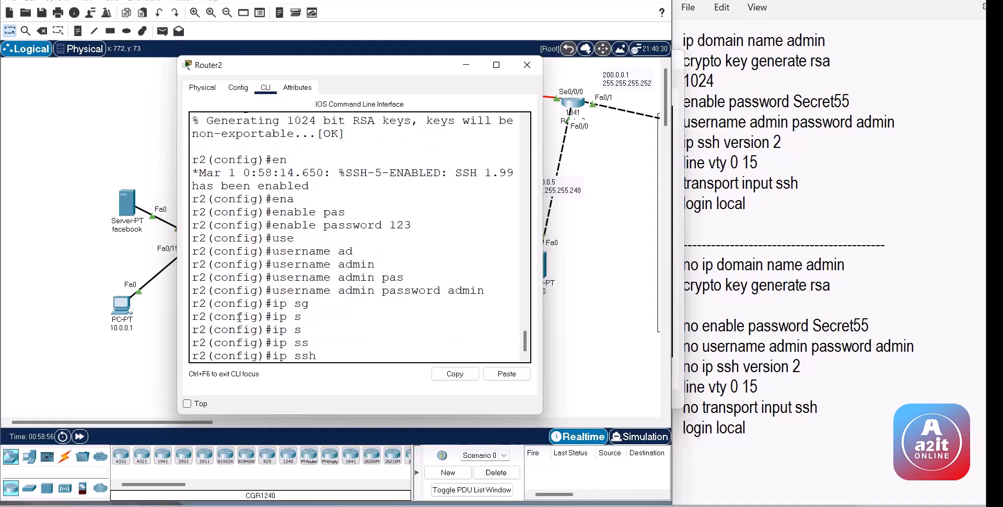
text(v)
key(Tab)
text(?)
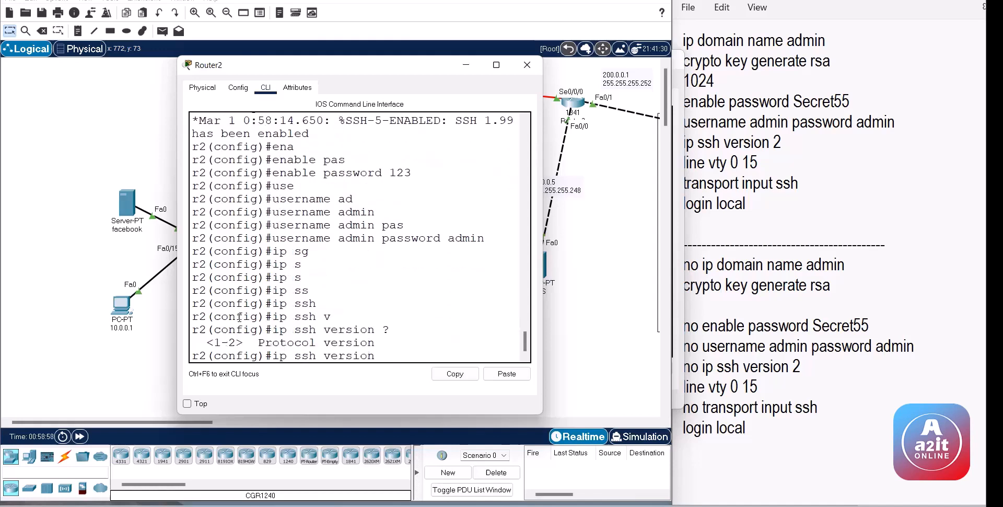
text(2)
key(Return)
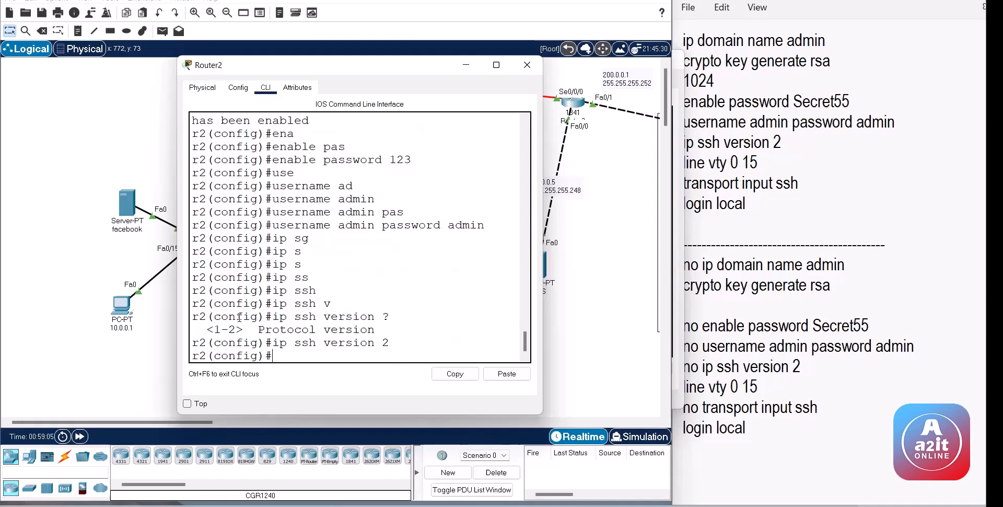
Step: Restrict Router2's vty lines 0 15 to SSH using transport input ssh
text(lin)
key(Tab)
text(v)
key(Tab)
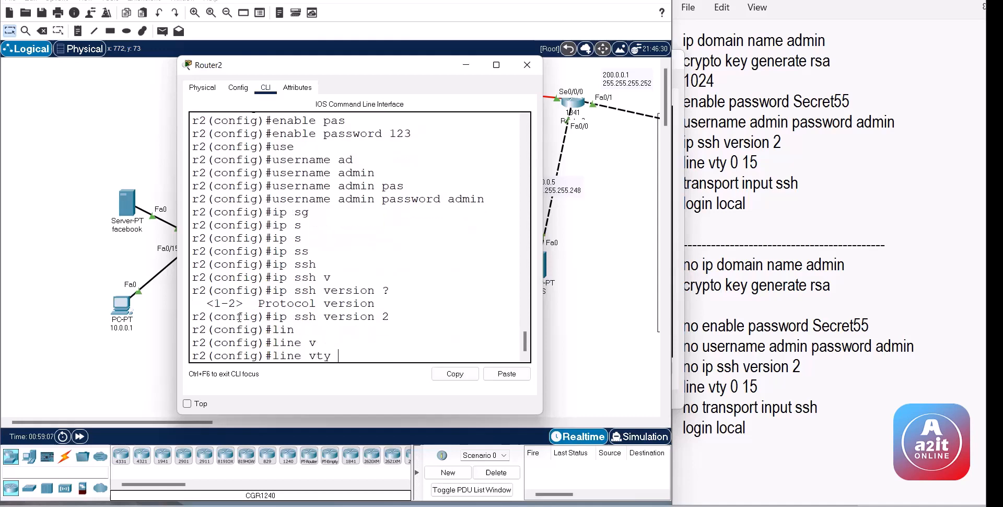
text(0)
text(?)
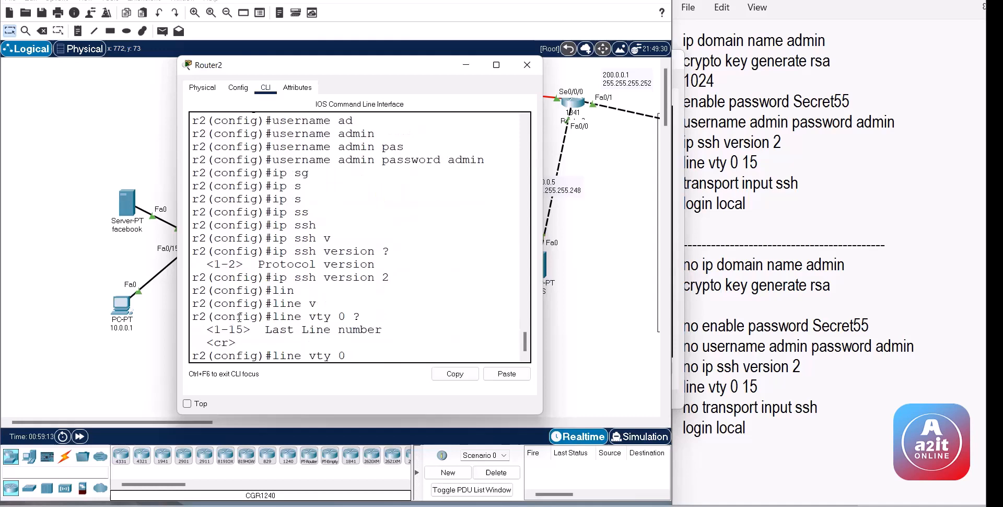
text(15)
key(Return)
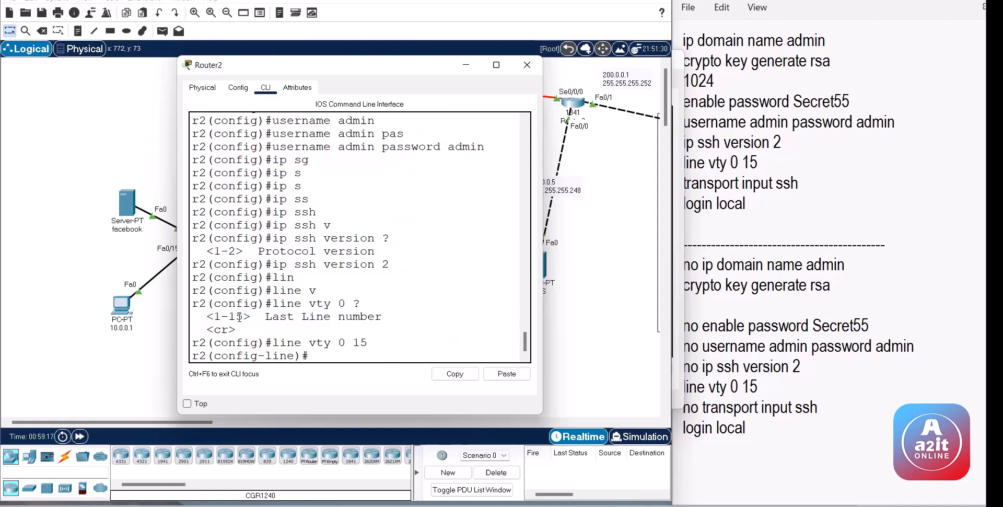
text(tra)
key(Tab)
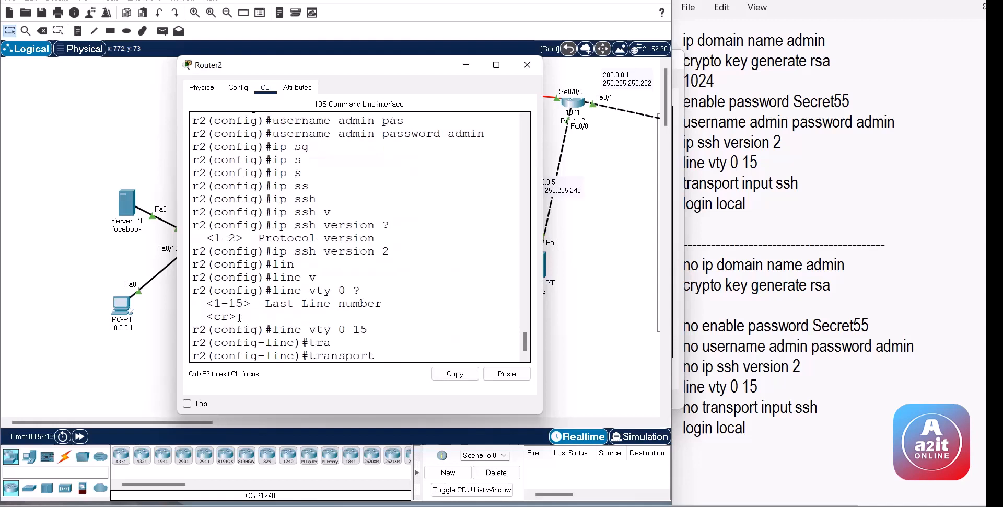
text(in)
key(Tab)
text(ss)
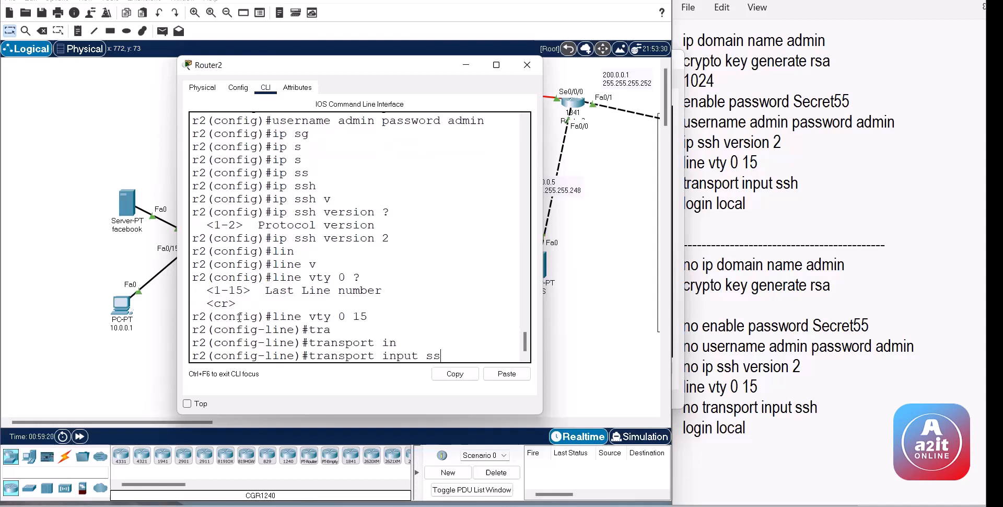
key(Tab)
key(Return)
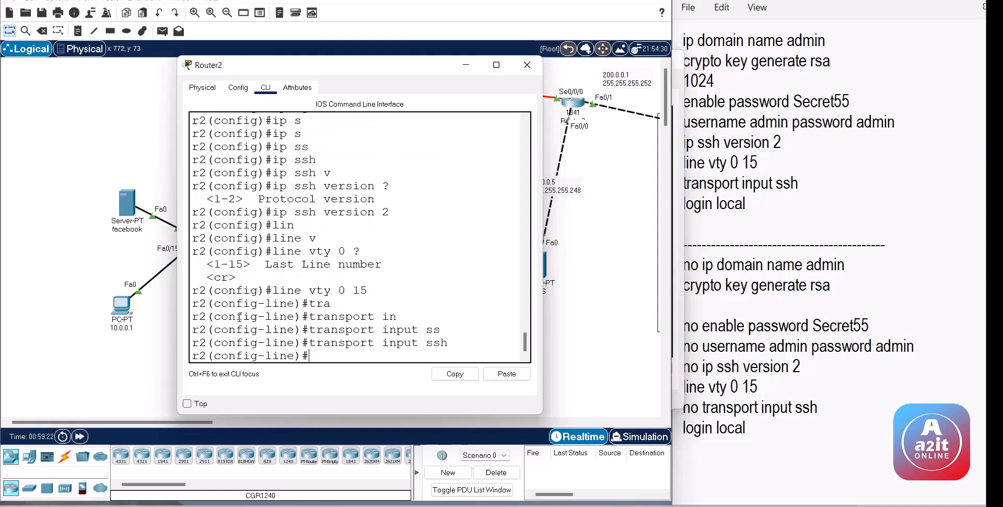
Step: Require local user login on the vty lines with login local
text(lo)
key(Tab)
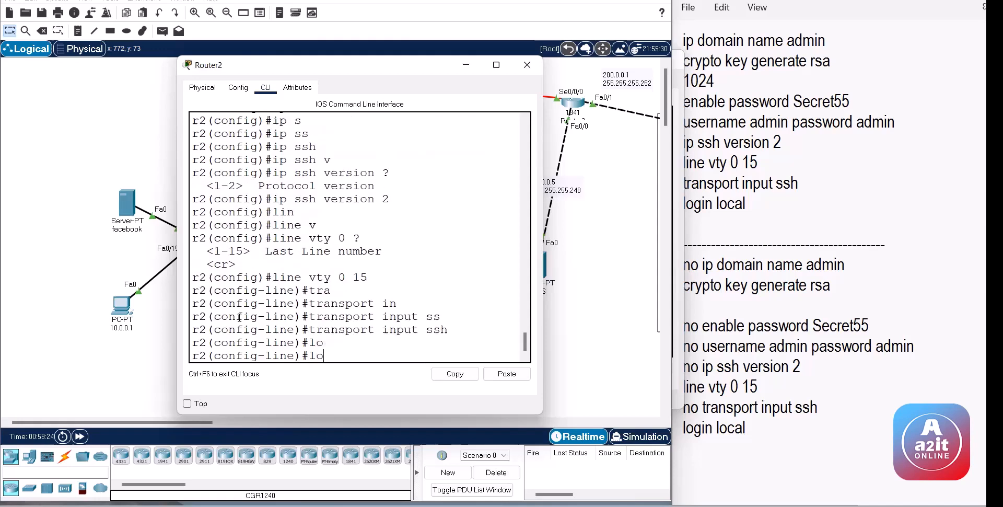
text(gin)
key(Tab)
text(lo)
key(Tab)
key(Return)
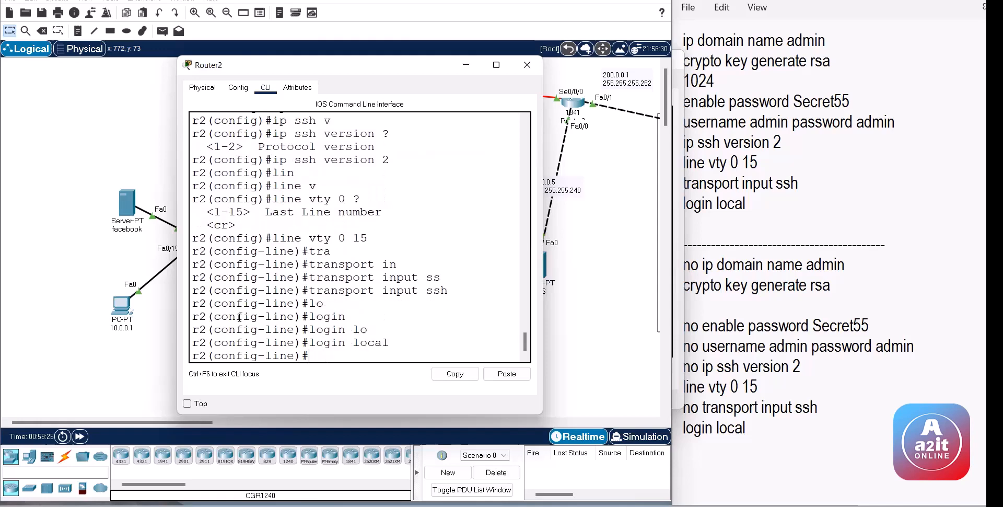
Step: Display Router2's command history with do sh his
key(Return)
text(do sh his)
key(Return)
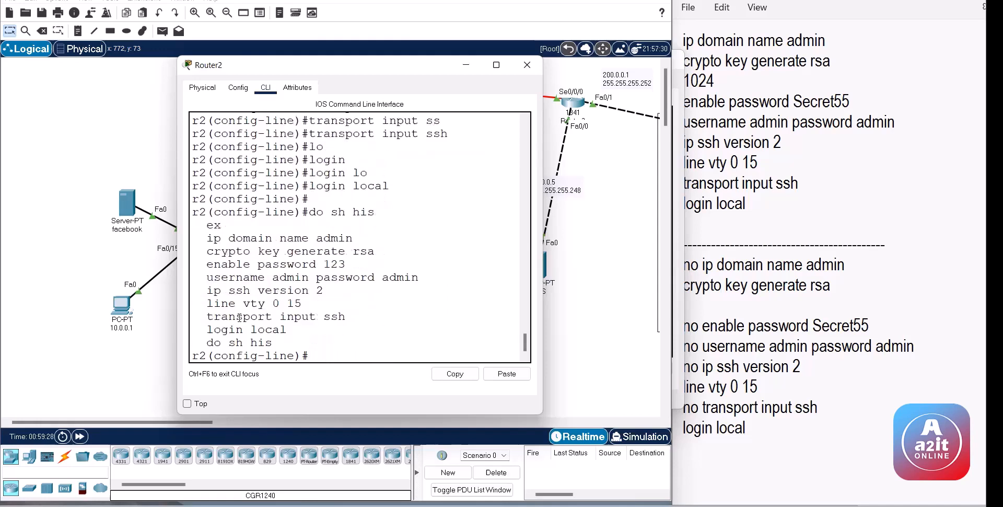
Step: Highlight Router2's history from ip domain name admin to login local, then minimize the console
drag(207, 238, 264, 290)
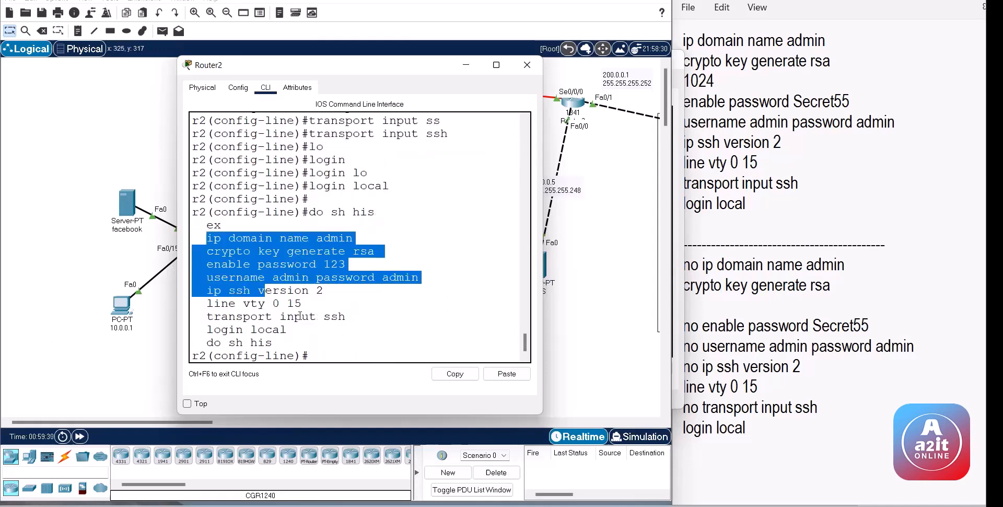
drag(299, 317, 292, 330)
click(814, 214)
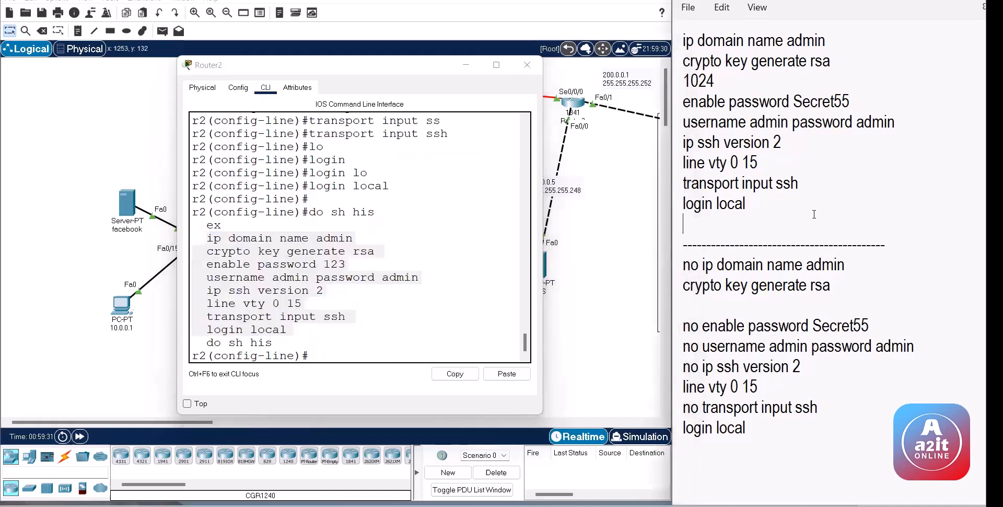
click(773, 211)
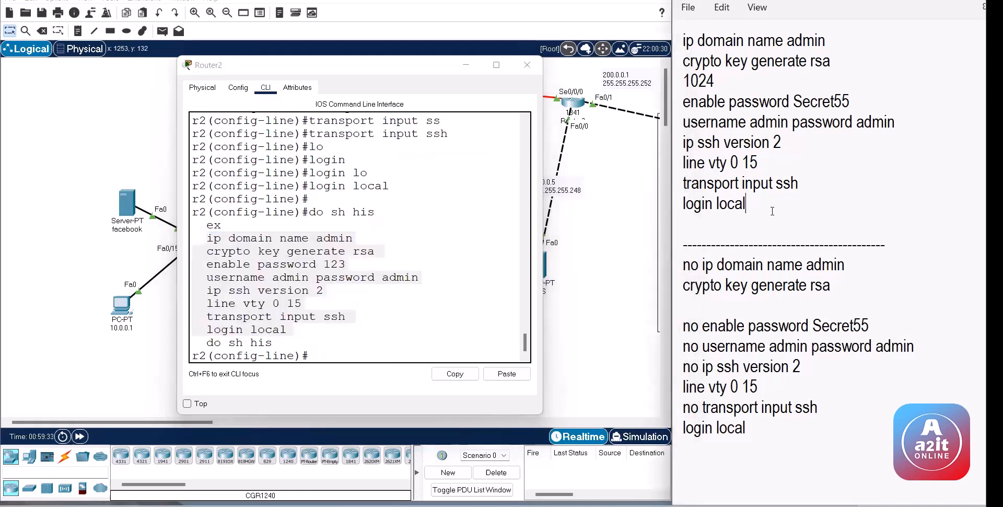
click(350, 278)
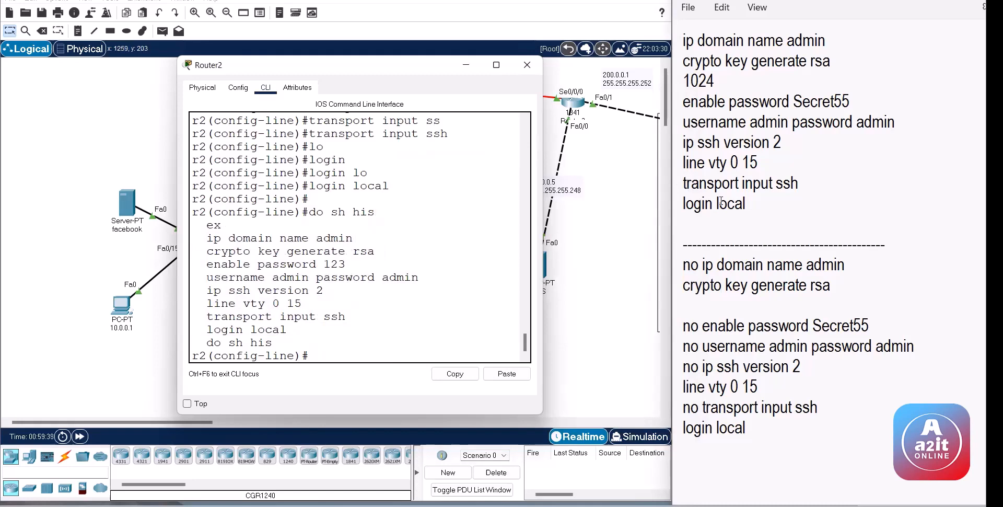
click(597, 235)
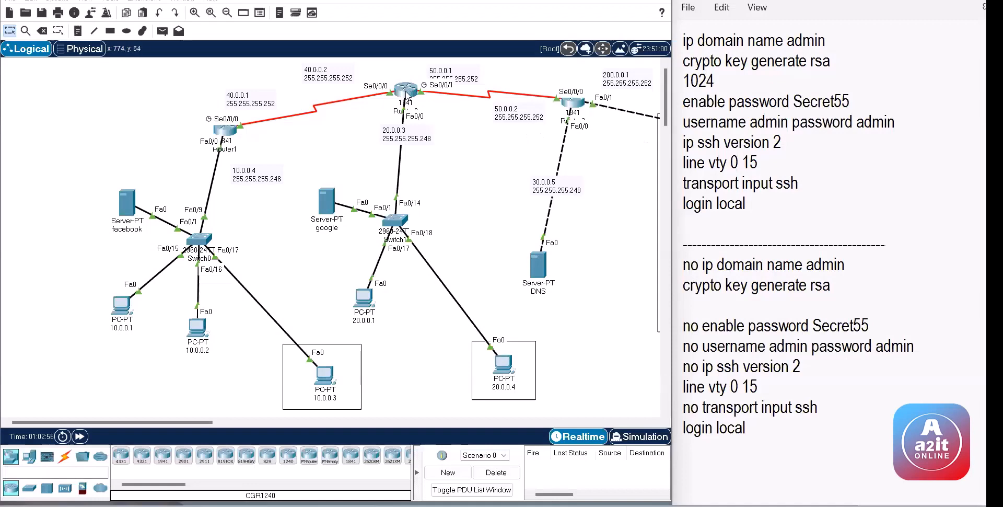
Step: Reopen Router2's console, reselect the SSH commands through login local, and minimize it again
click(408, 97)
drag(302, 333, 208, 238)
click(295, 265)
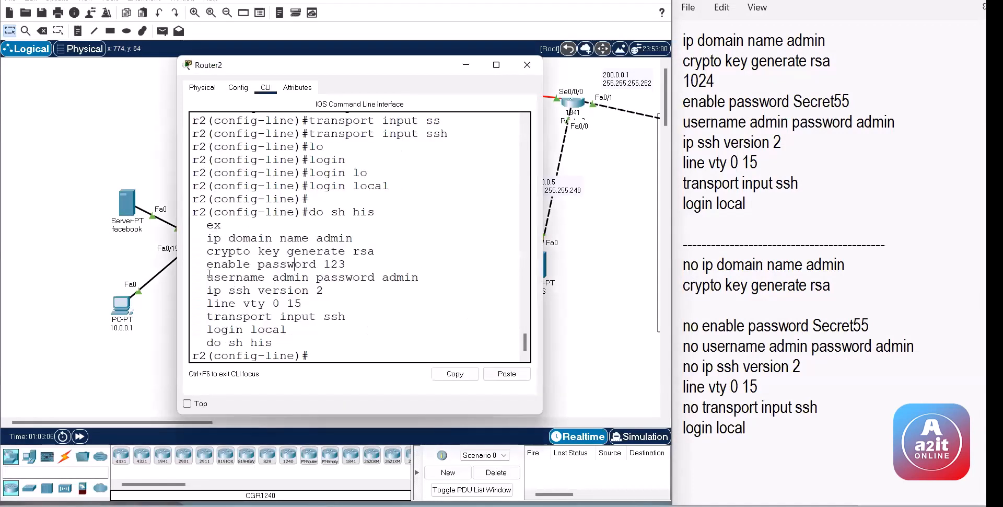
drag(200, 236, 293, 327)
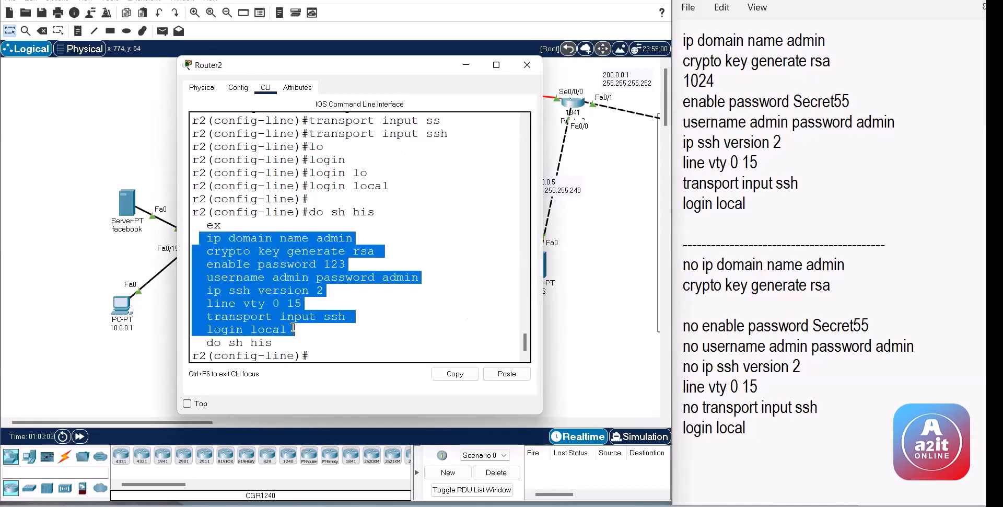
click(37, 290)
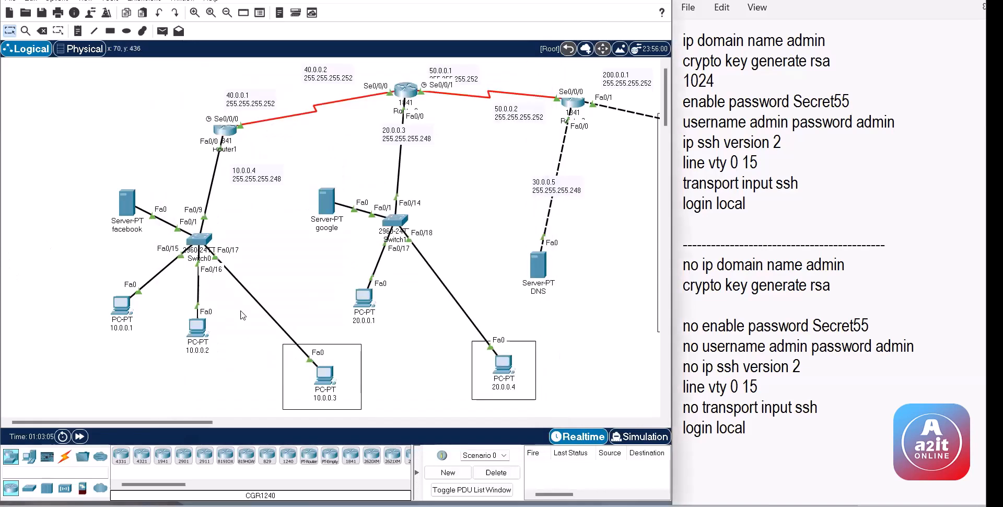
Step: Test telnet 10.0.0.4 from PC 10.0.0.1, then close that PC's window
click(127, 312)
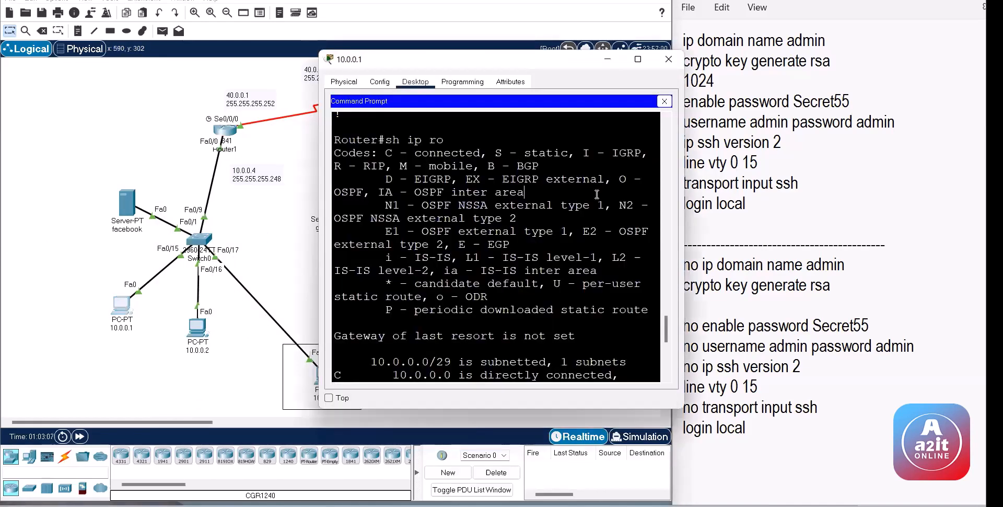
key(Return)
key(Return)
key(Return)
key(Return)
key(Return)
key(Return)
text(telnet 10.0.0.4)
key(Return)
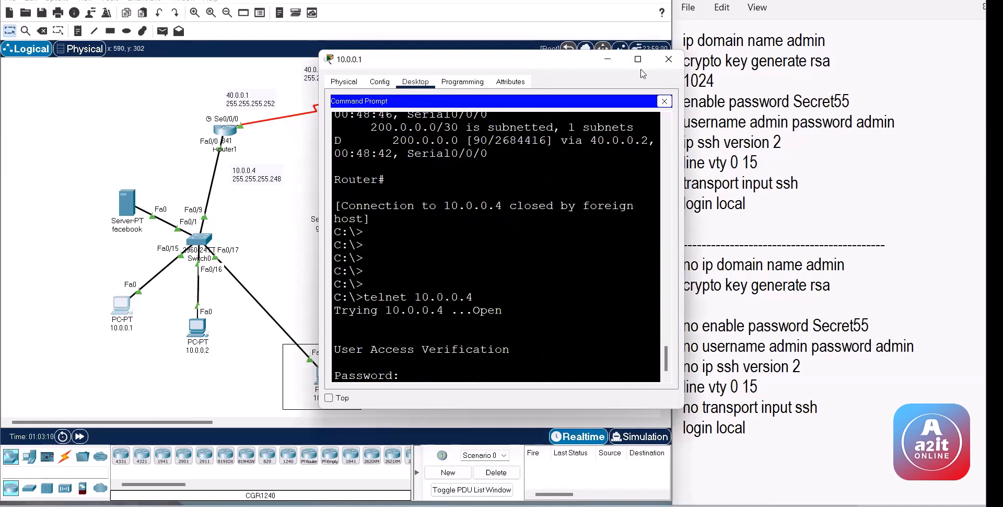
click(669, 59)
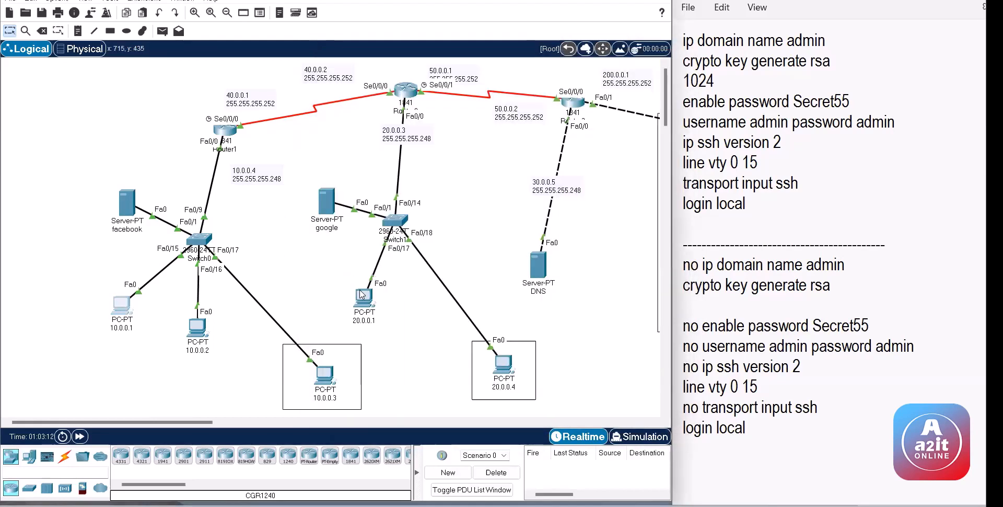
Step: From PC 20.0.0.1, run ssh -l admin 20.0.0.3 and attempt the password prompt
click(366, 305)
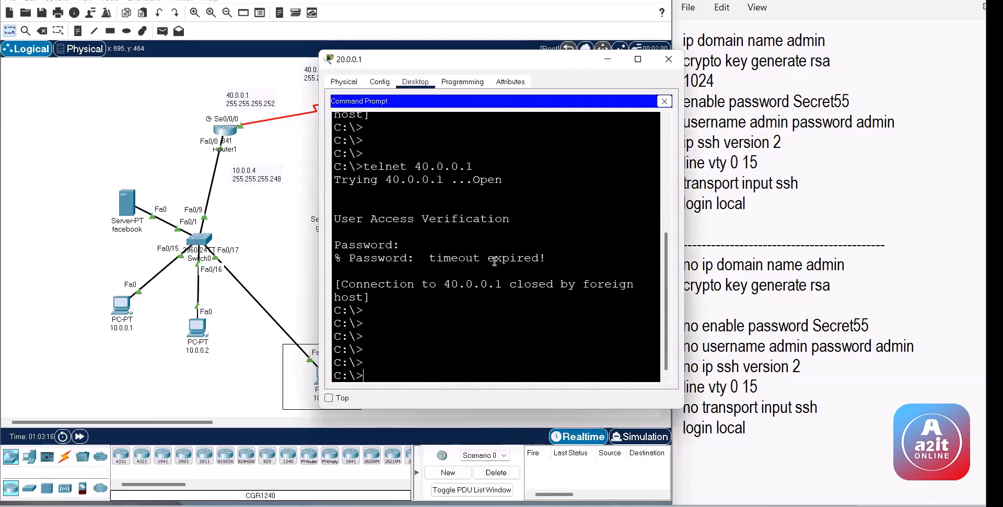
text(ssh -l admin)
drag(380, 61, 342, 88)
text(20.0.0.3)
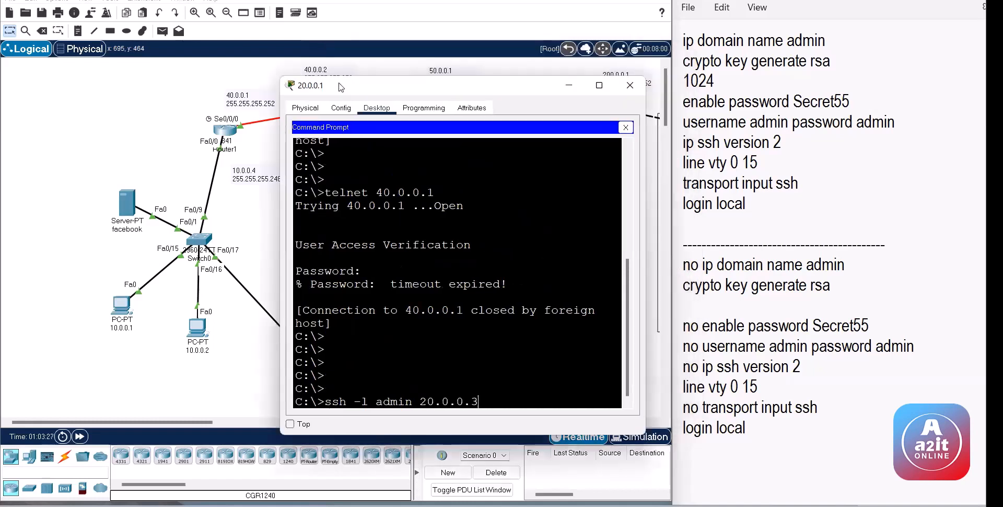
key(Return)
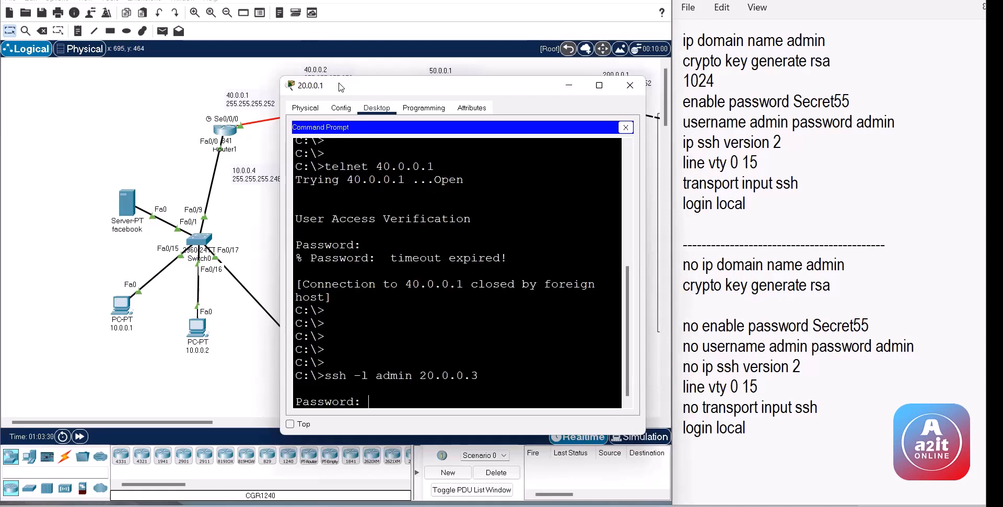
key(Return)
key(Return)
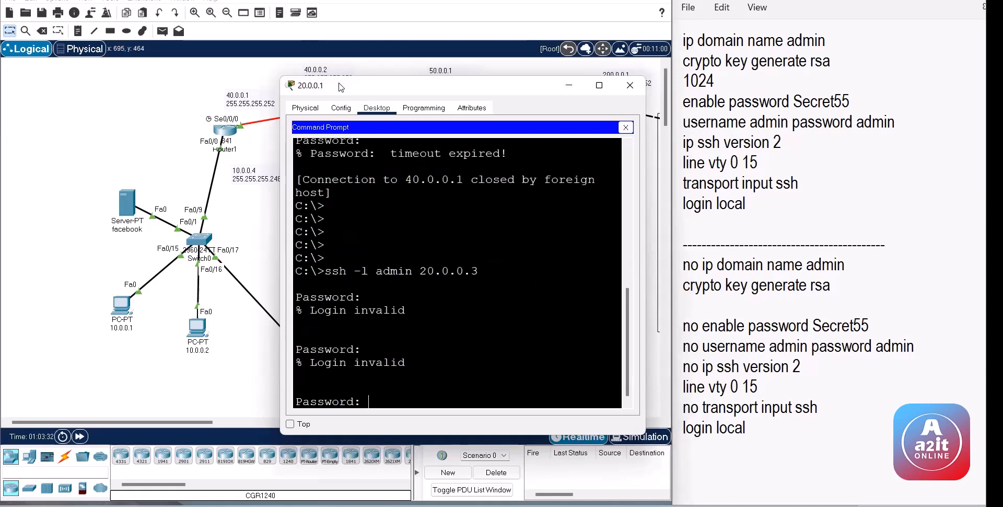
key(Return)
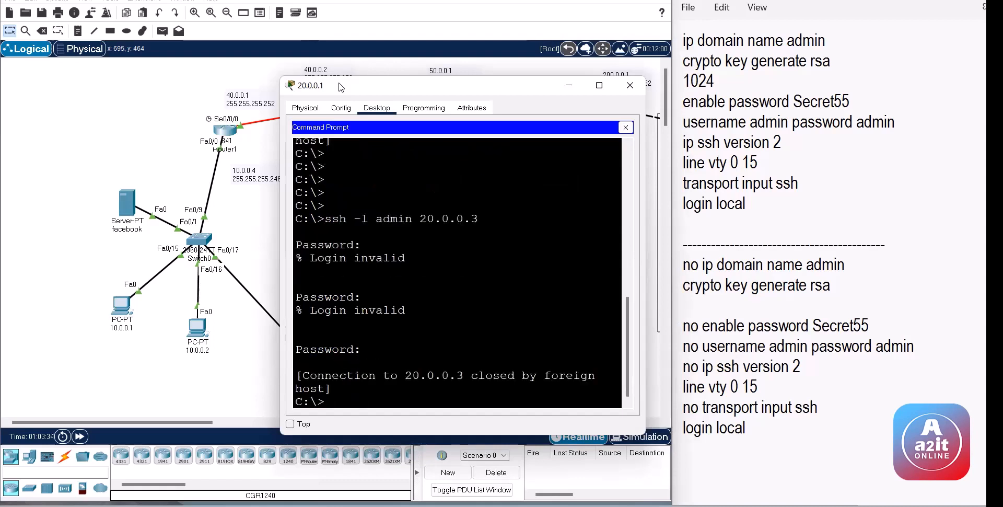
Step: Rerun the SSH command, log in with the local user's password, and enter privileged mode
key(Return)
key(Return)
key(Up)
key(Return)
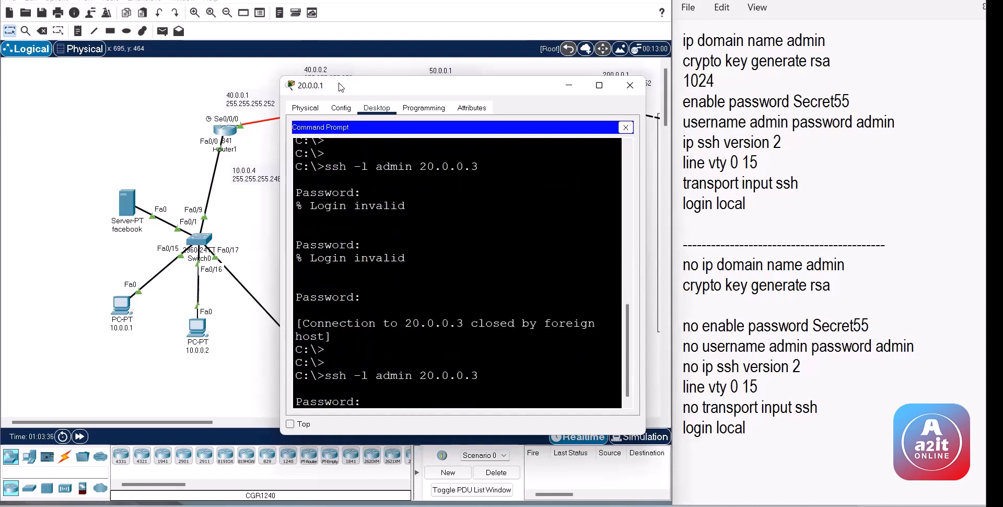
text(admin)
key(Return)
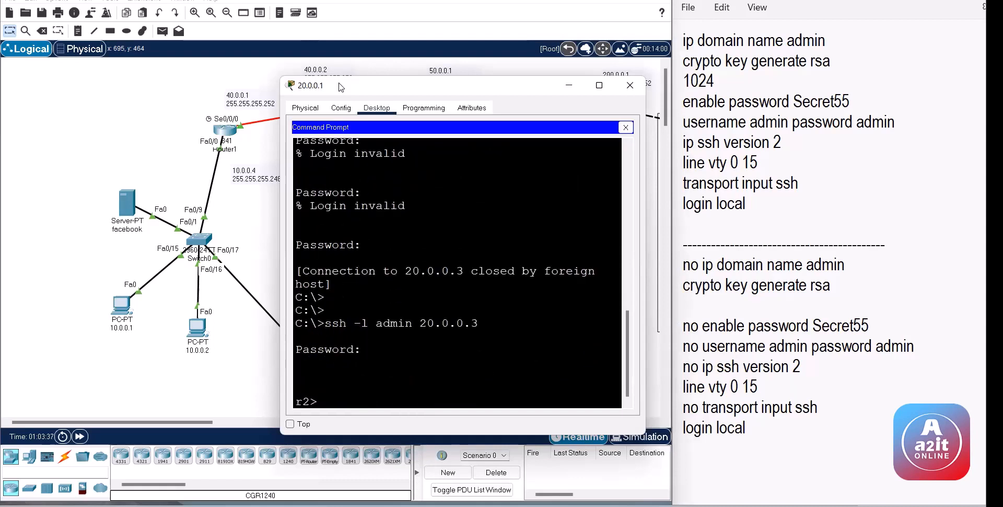
key(Return)
key(Return)
key(Return)
key(Return)
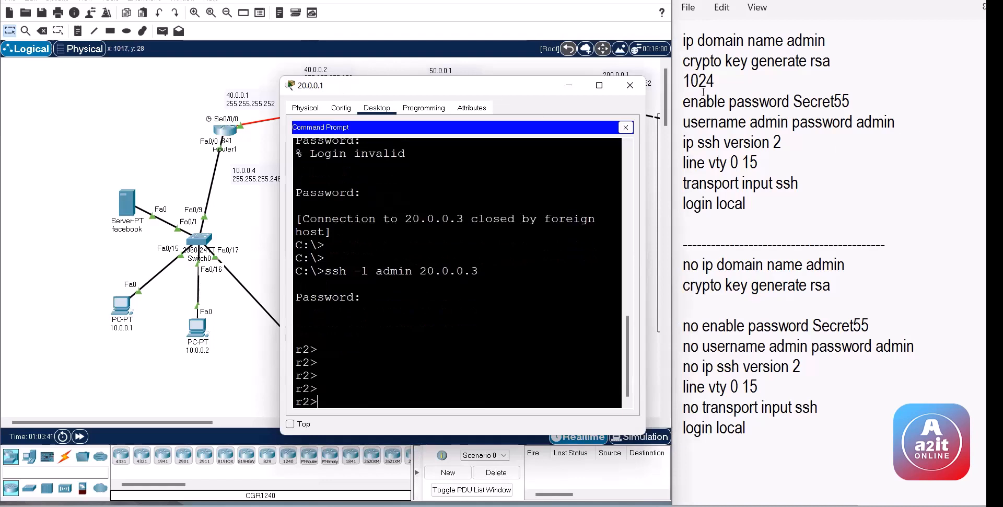
text(en)
key(Return)
key(Return)
key(Return)
key(Return)
key(Return)
key(Return)
key(Return)
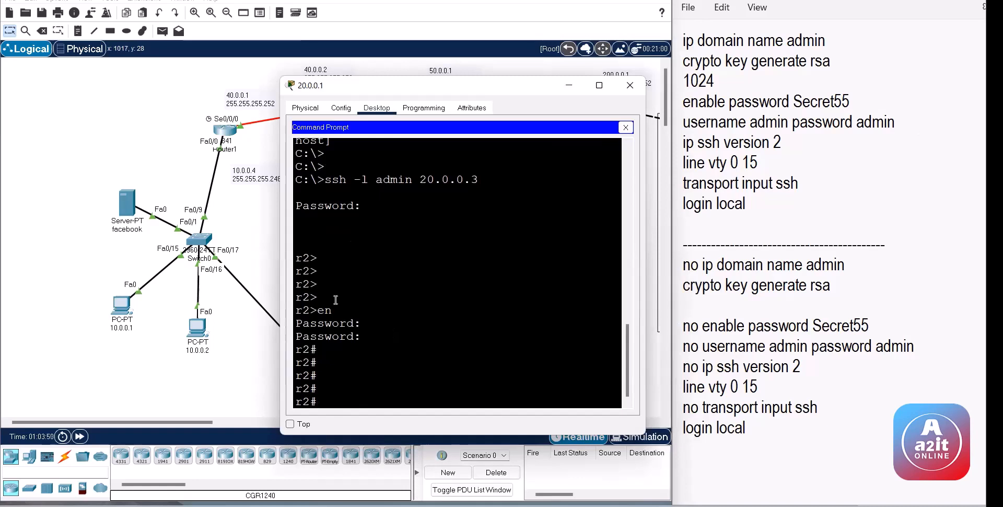
Step: Open Router1's CLI and highlight its vty and enable password commands
click(232, 138)
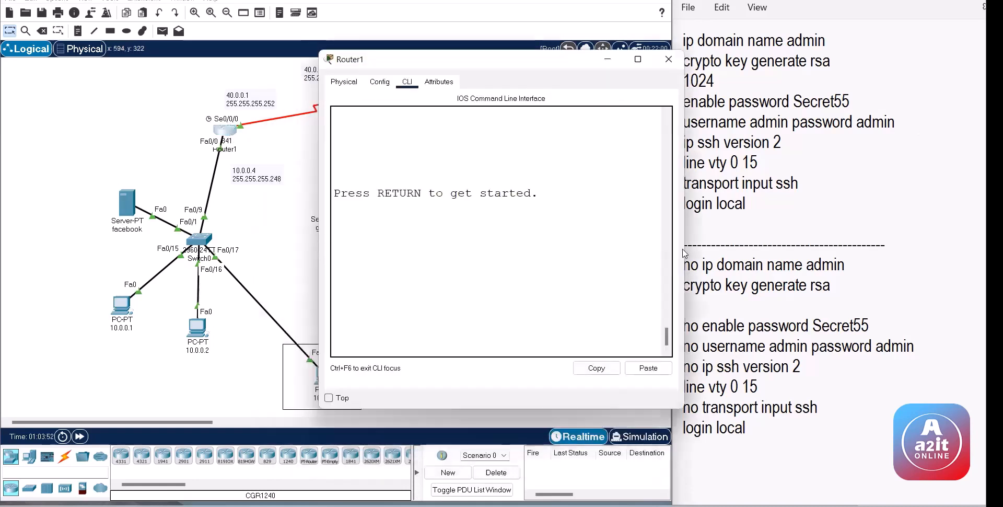
scroll(665, 309, up, 8)
scroll(665, 303, down, 3)
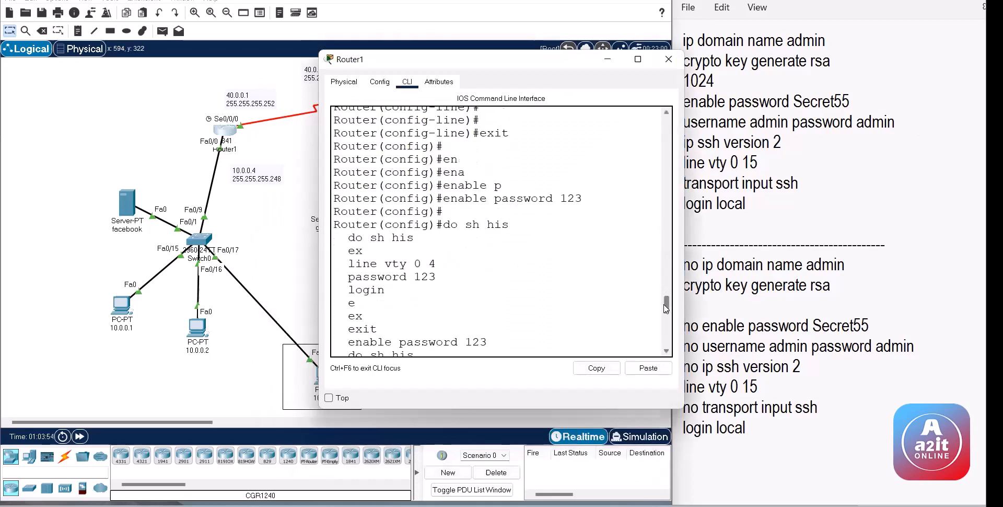
drag(344, 206, 490, 313)
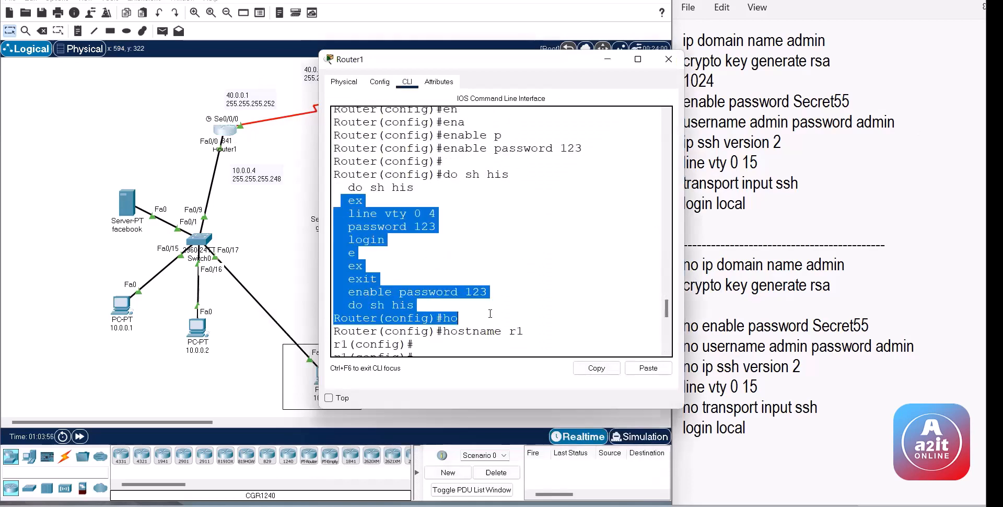
Step: Close Router1, review the notes, and open Router3's device window
click(318, 203)
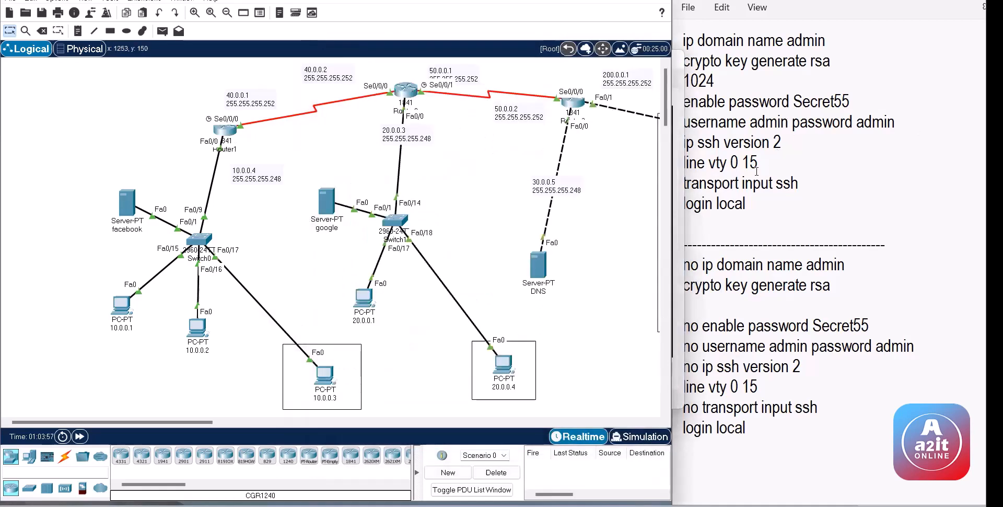
drag(765, 202, 689, 49)
click(718, 148)
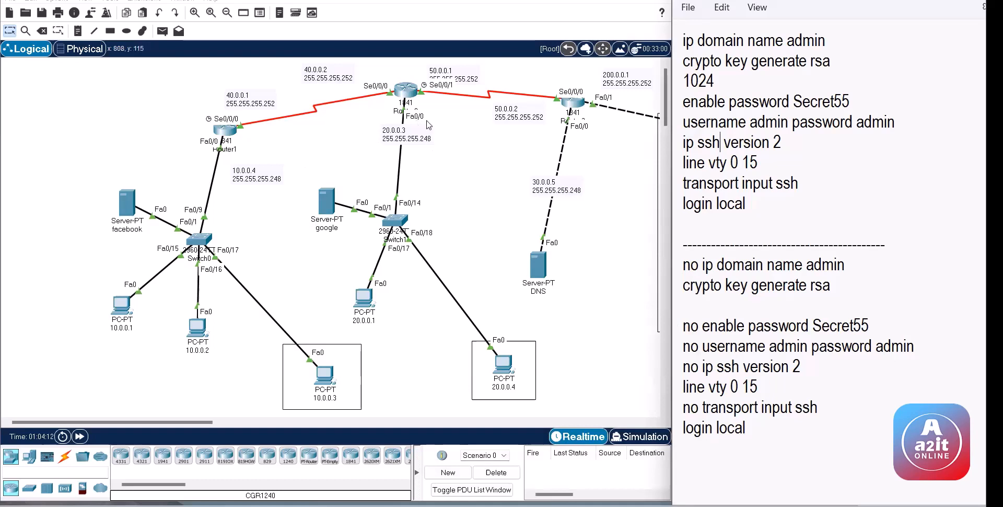
click(574, 107)
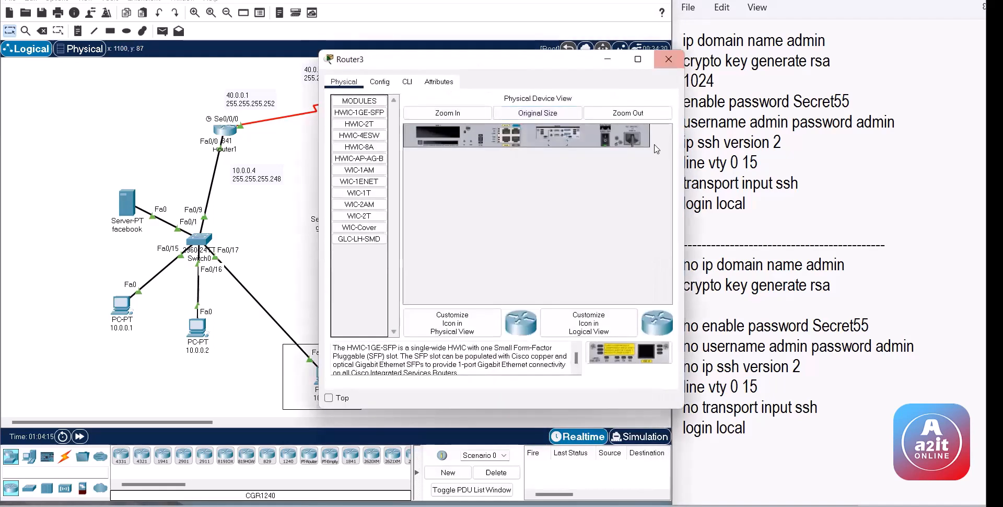
Step: Open Router3's CLI and enter global configuration mode with en and conf
click(439, 72)
click(407, 82)
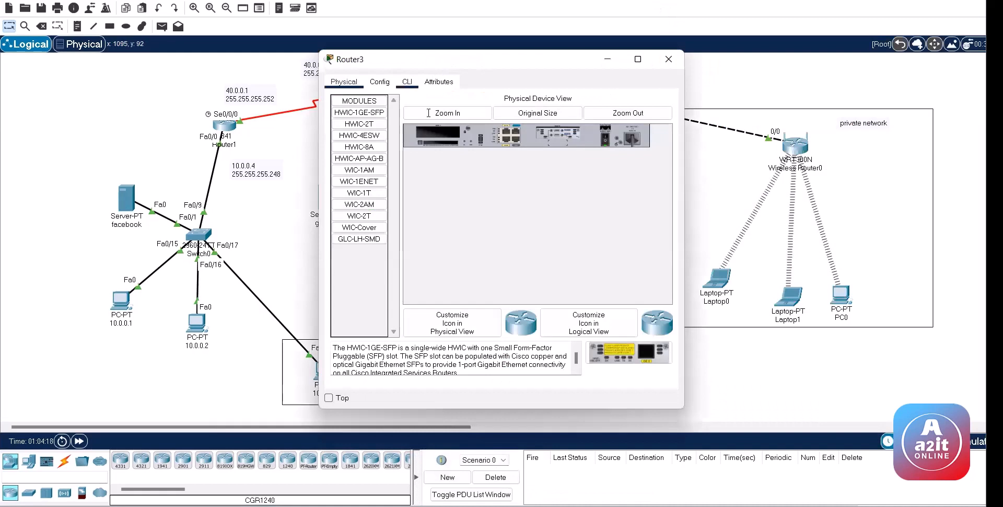
key(Return)
key(Return)
key(Return)
key(Return)
text(en)
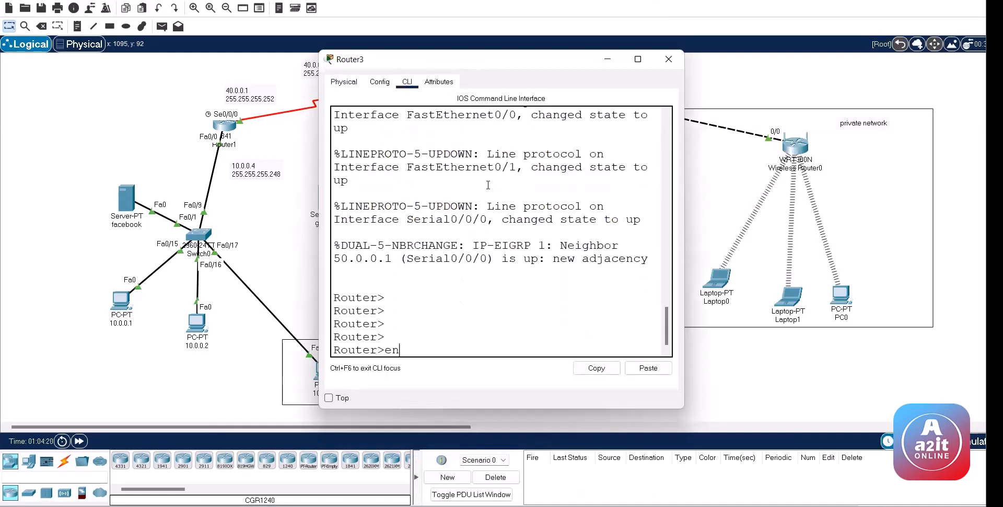
key(Return)
text(conf)
key(Return)
Step: Leave configuration mode with Ctrl+Z and exit to a fresh Router> prompt
key(Return)
key(Return)
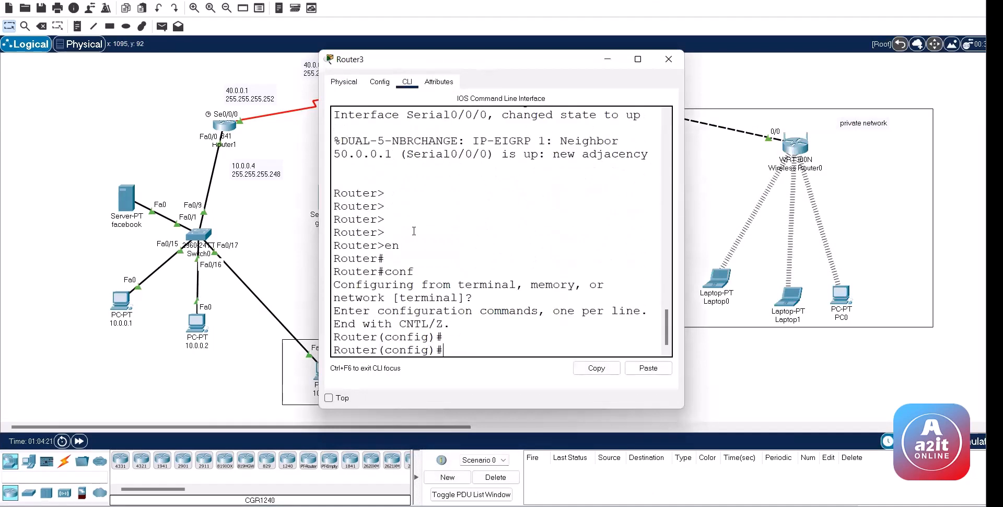
drag(392, 244, 381, 242)
click(402, 247)
key(ctrl+z)
key(ctrl+z)
key(ctrl+z)
key(Return)
key(Return)
key(Return)
text(exit)
key(Return)
key(Return)
key(Return)
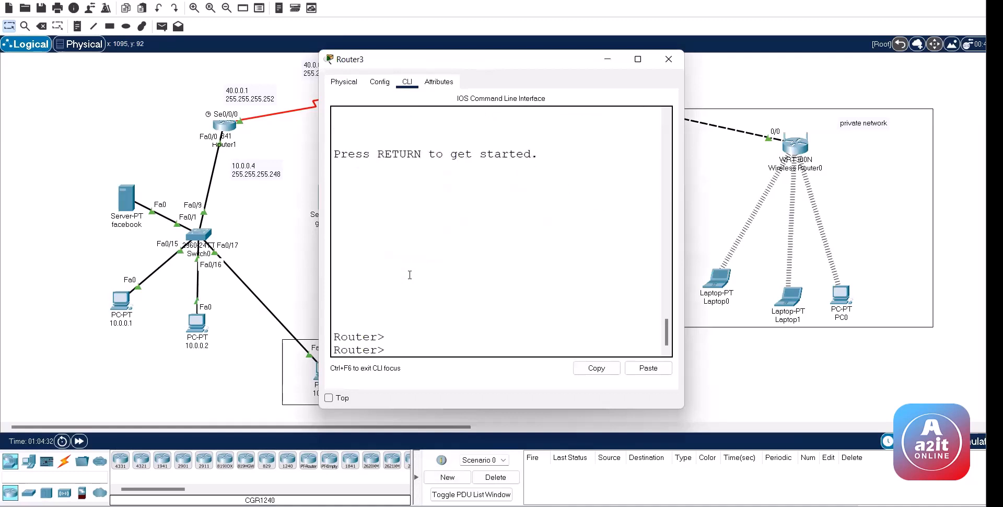
key(Return)
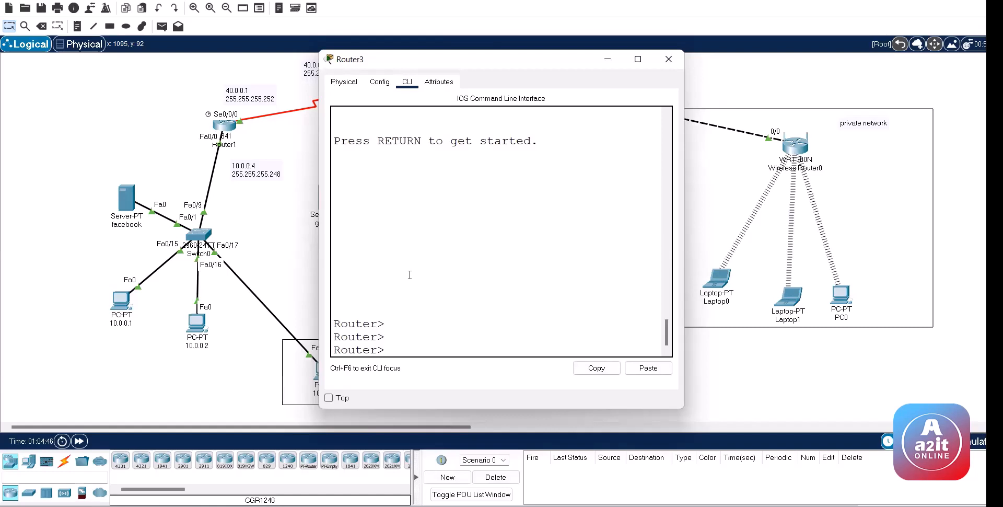
Step: Enter Router3's privileged and configuration modes, then exit back to Router>
text(en)
key(Tab)
text(v)
key(Tab)
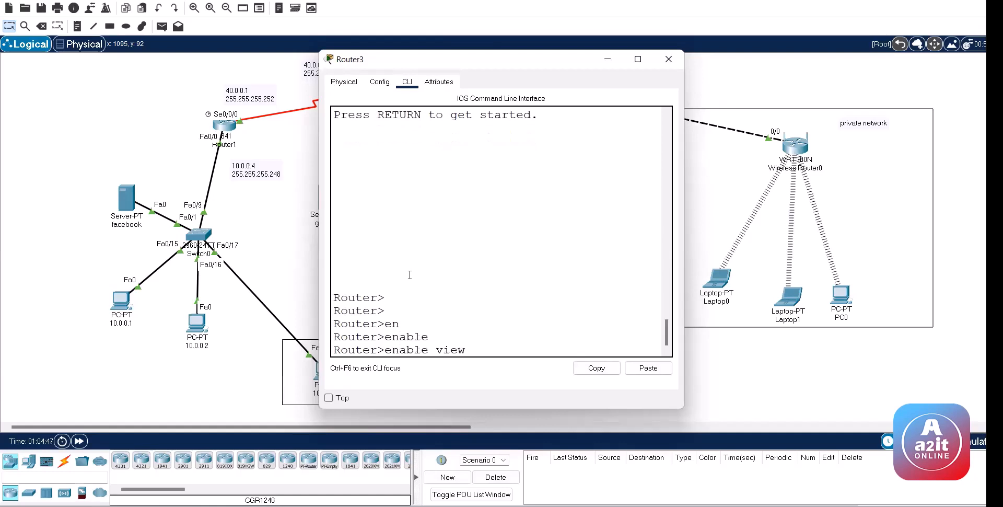
key(BackSpace)
key(BackSpace)
key(BackSpace)
key(BackSpace)
key(BackSpace)
key(Return)
key(Return)
key(Return)
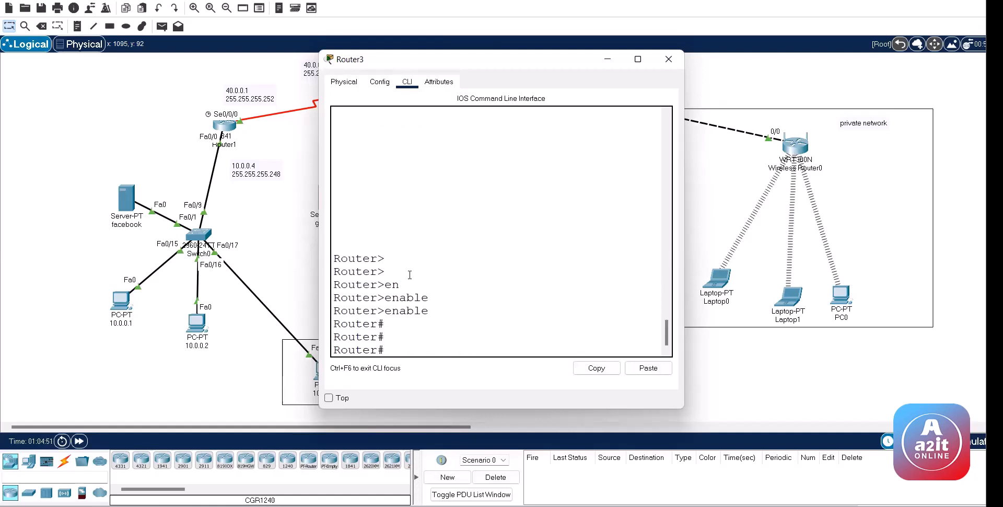
text(conf t)
key(Return)
key(Return)
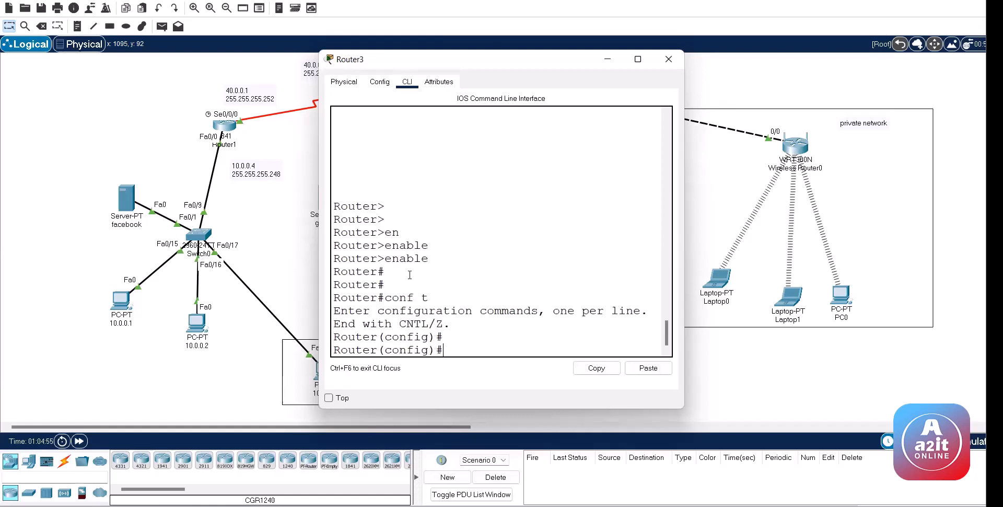
key(ctrl+z)
text(exit)
key(Return)
key(Return)
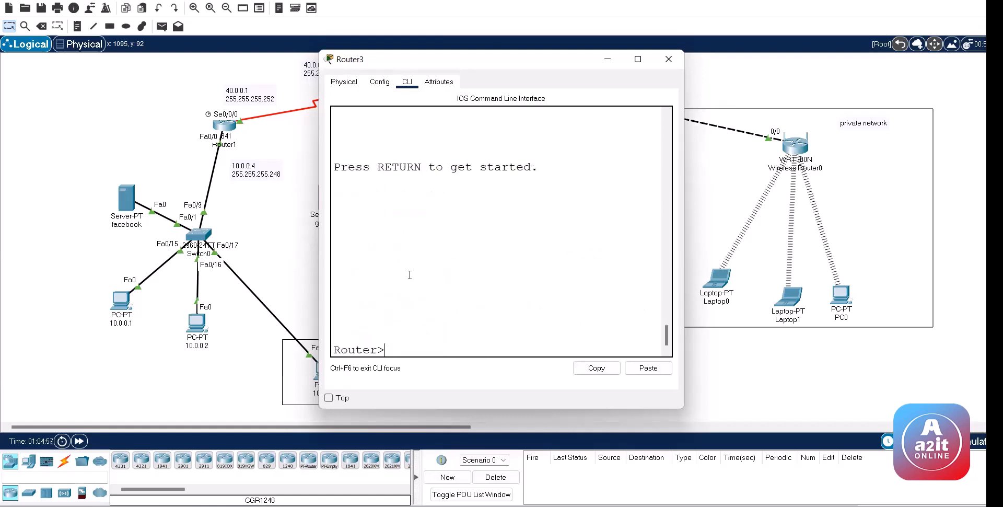
key(Return)
key(Return)
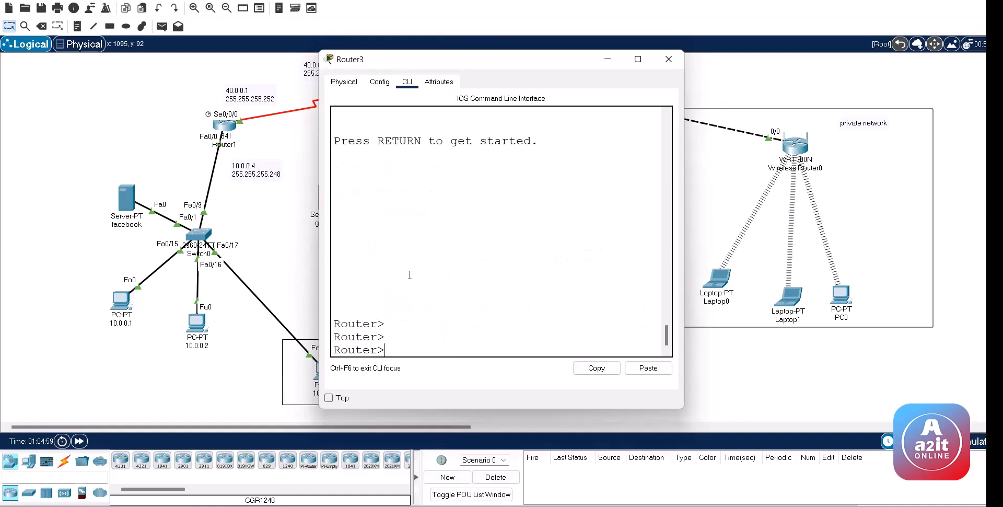
Step: Re-enter configuration mode and set an enable password on Router3
text(en)
key(Tab)
key(Return)
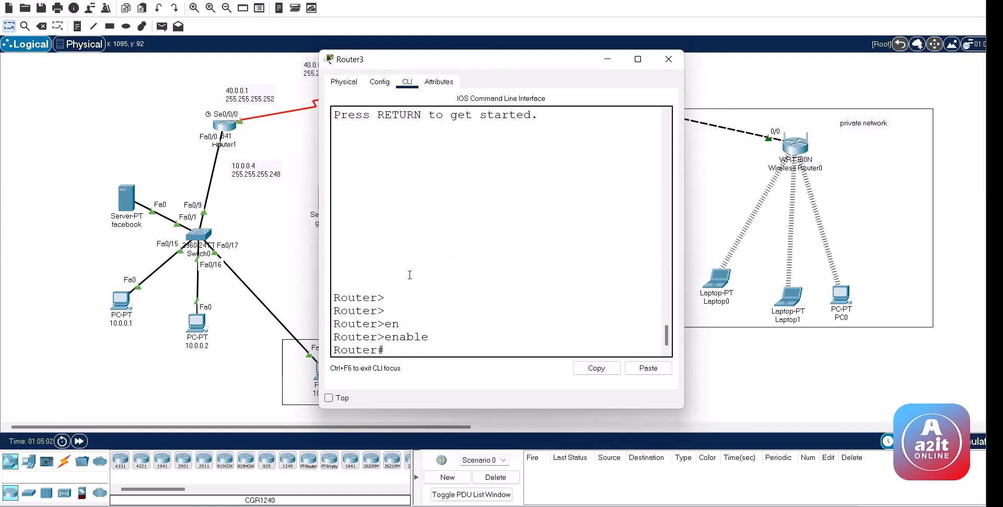
text(conf)
key(Return)
text(en)
key(Tab)
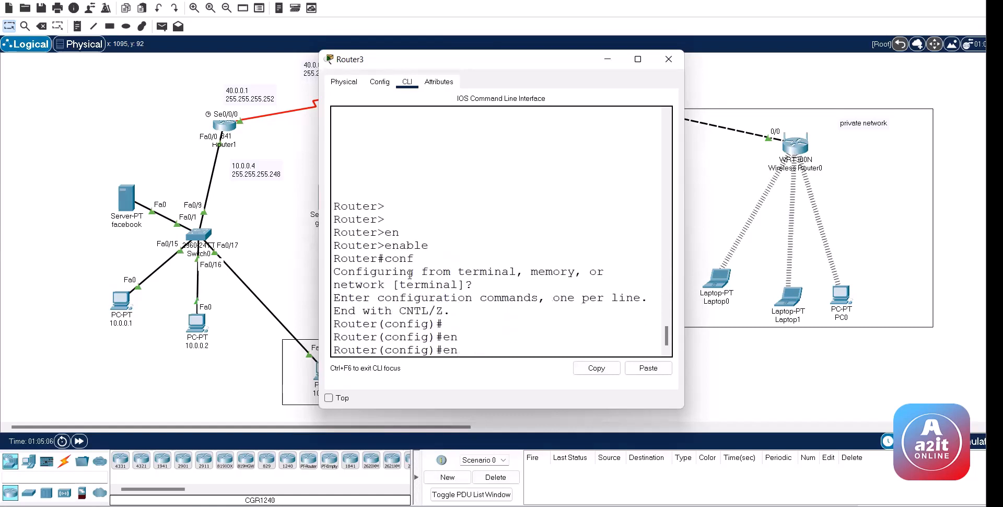
text(a)
key(Tab)
text(pas)
key(Tab)
text(123)
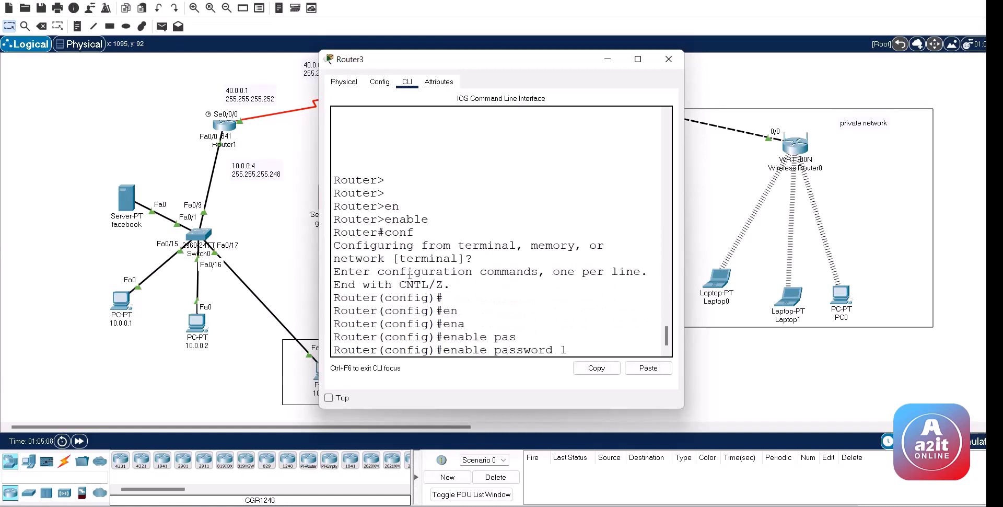
key(Return)
key(Return)
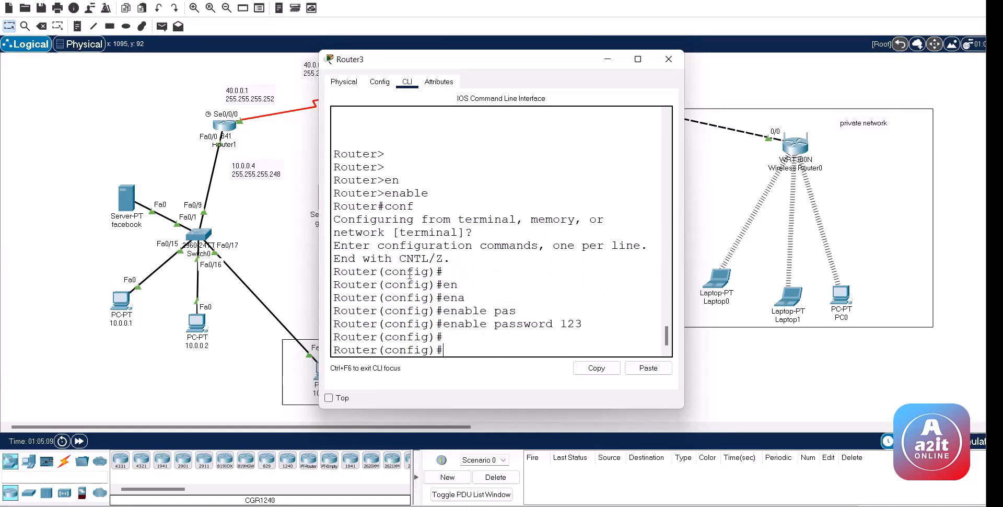
Step: Leave configuration mode and log out to the Router> prompt
key(ctrl+z)
text(exit)
key(Return)
key(Return)
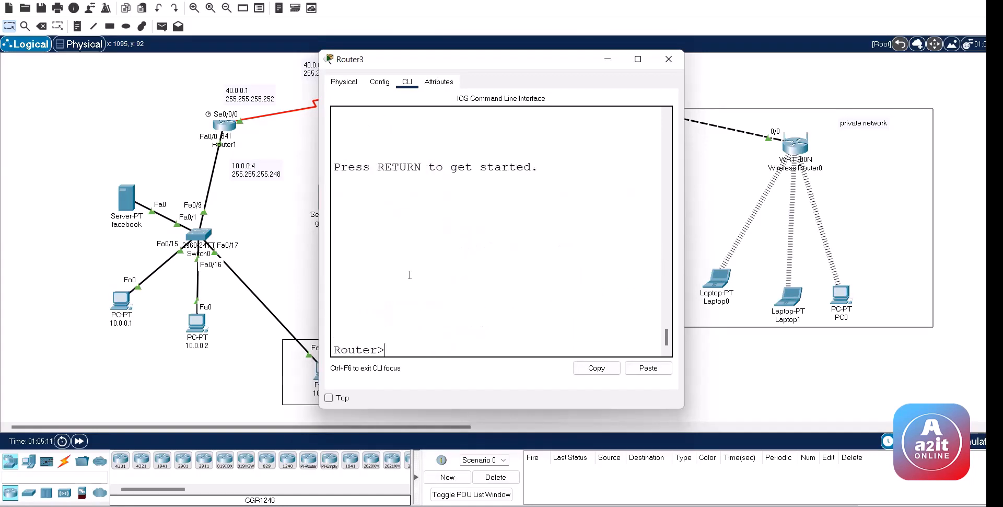
Step: Run enable on Router3, supply the new password to reach Router#, and close its window
text(en)
key(Tab)
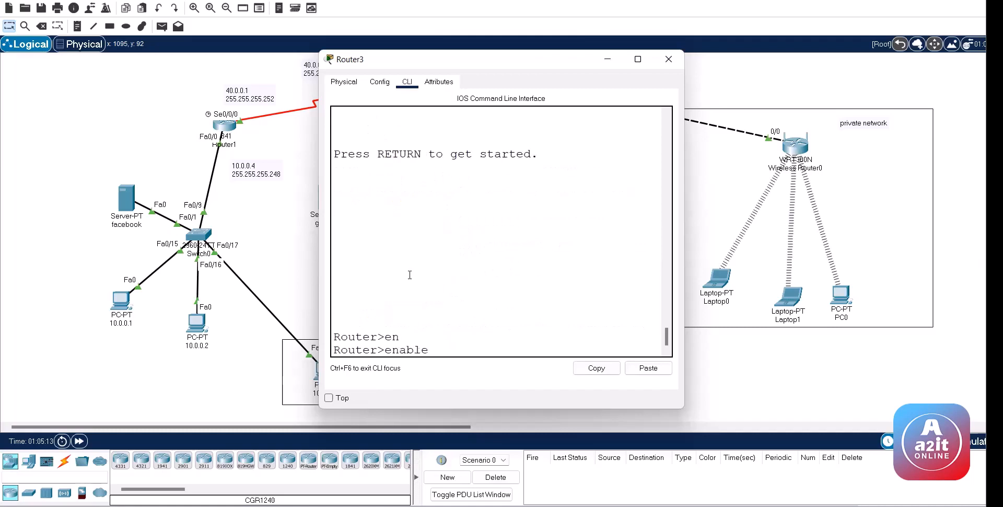
key(Return)
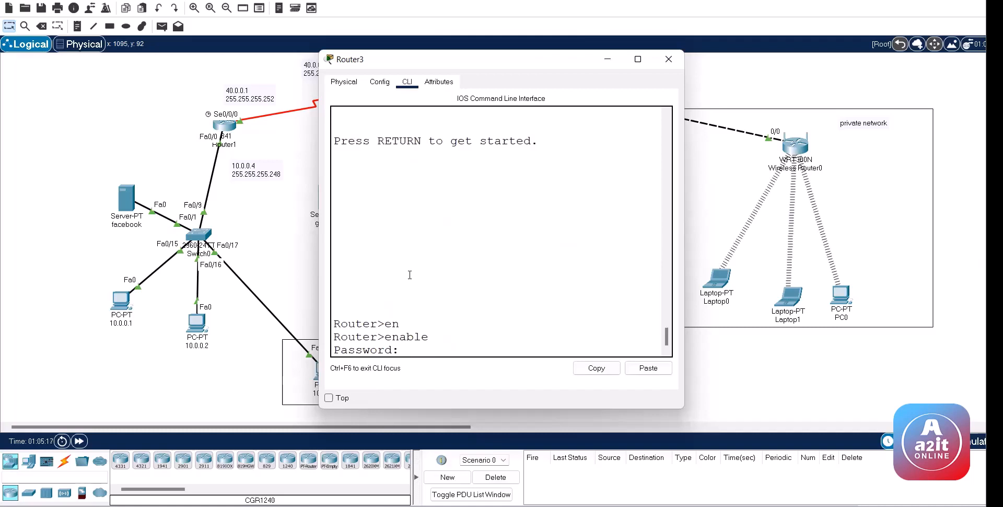
key(Return)
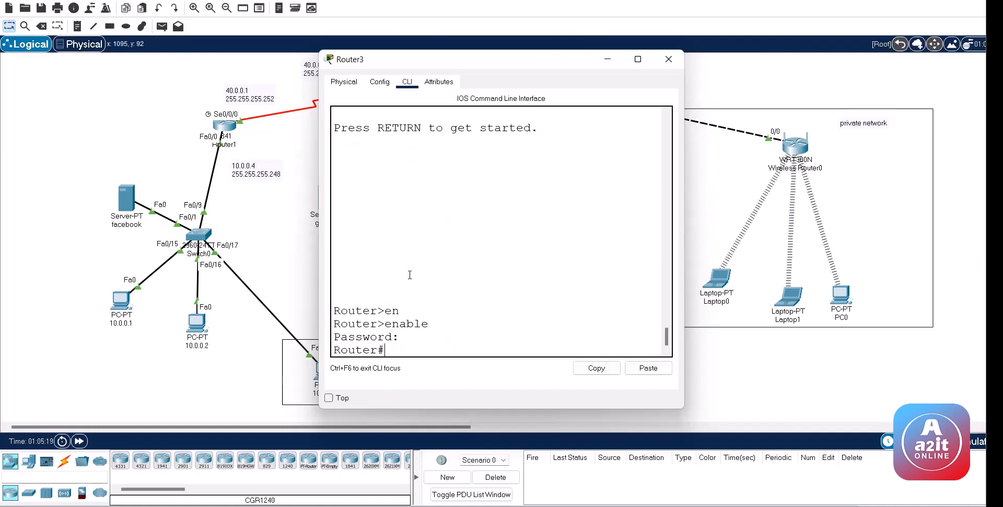
key(Return)
key(Return)
key(Return)
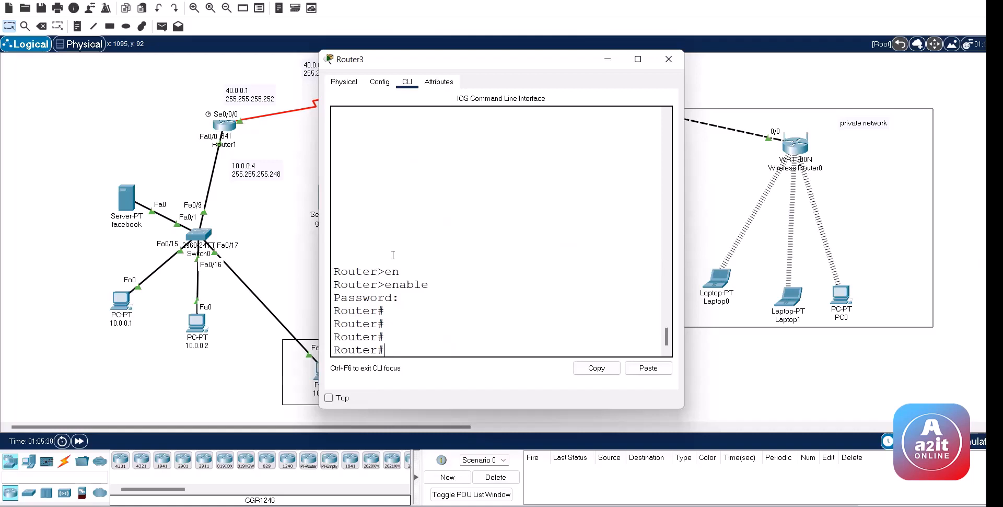
click(554, 103)
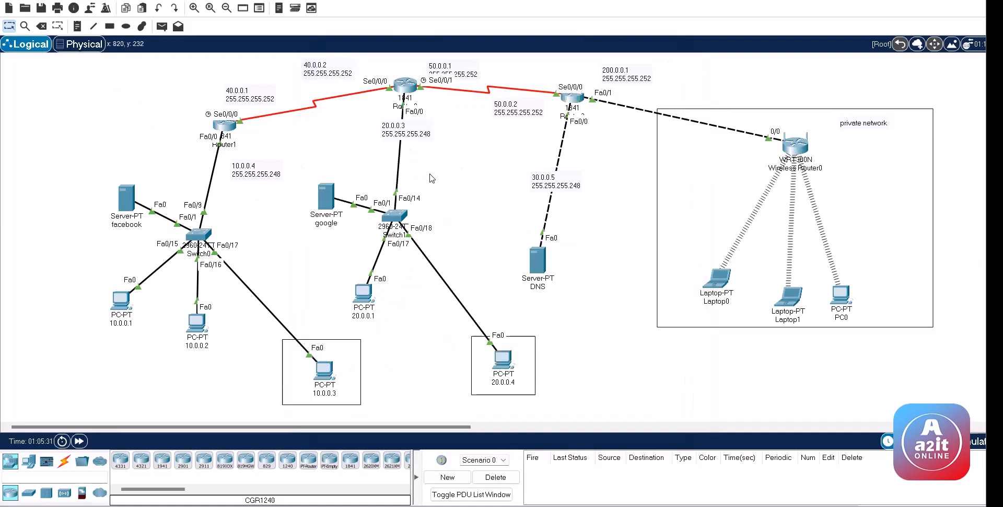